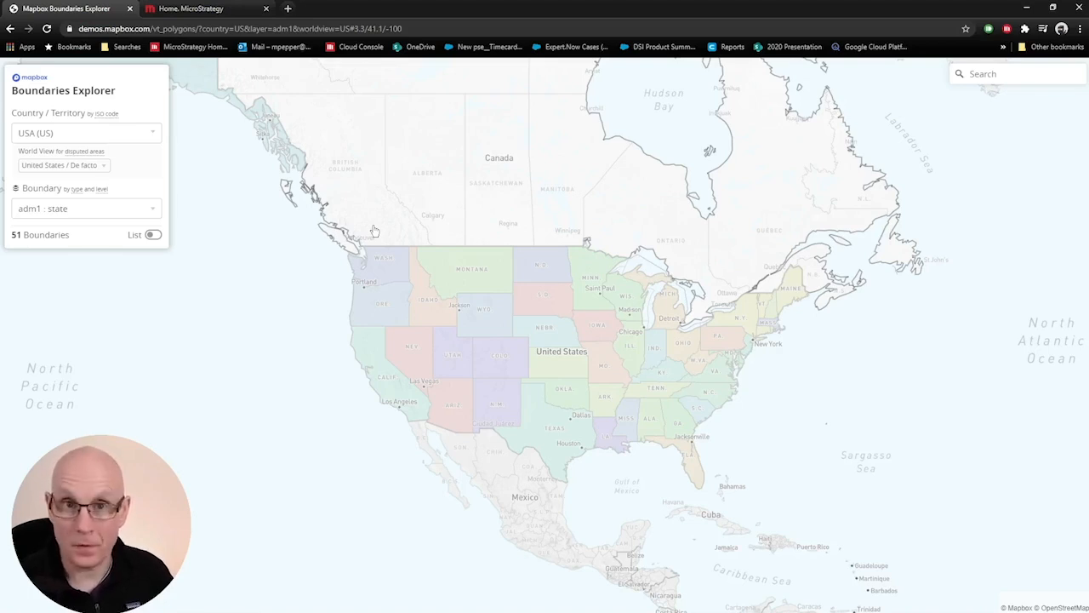
- Display the United Kingdom (GB) boundaries at the pos1 : postcode area level in the Boundaries Explorer
{"action": "left_click", "coordinate": [117, 132]}
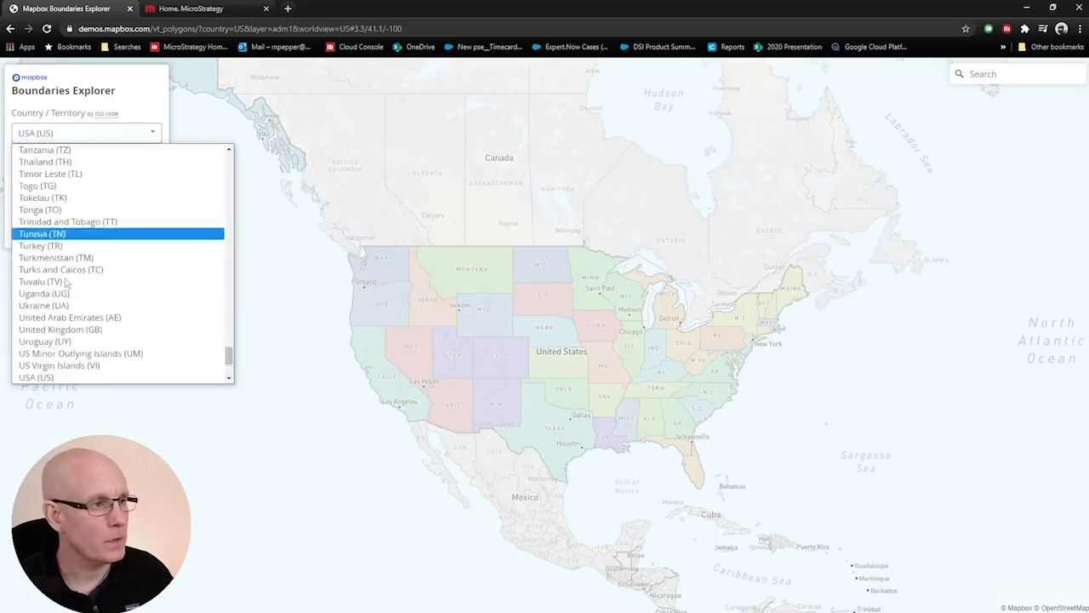
{"action": "left_click", "coordinate": [89, 329]}
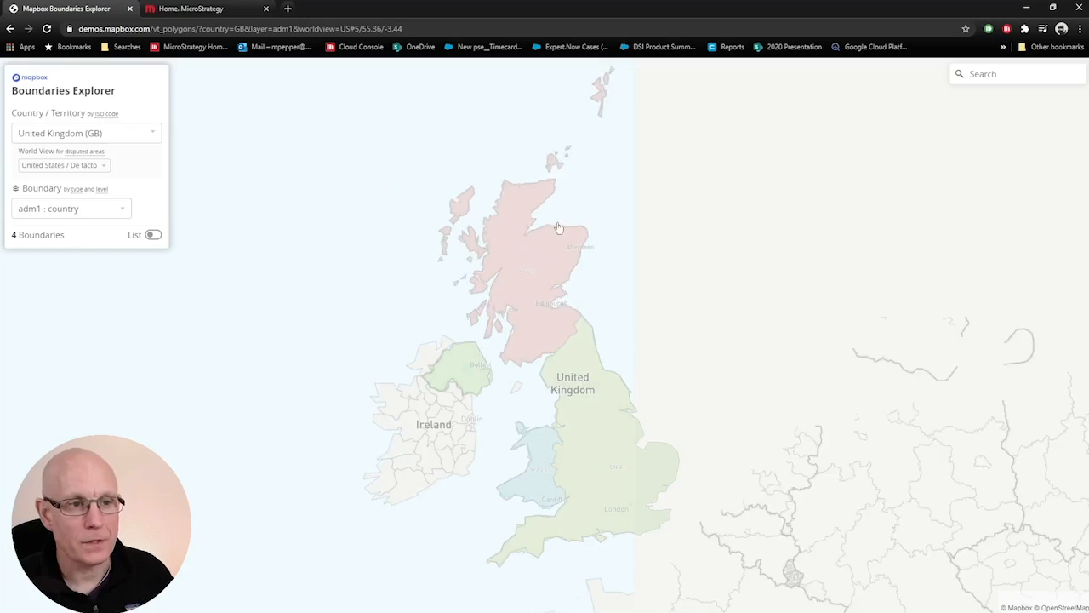
{"action": "left_click", "coordinate": [117, 212]}
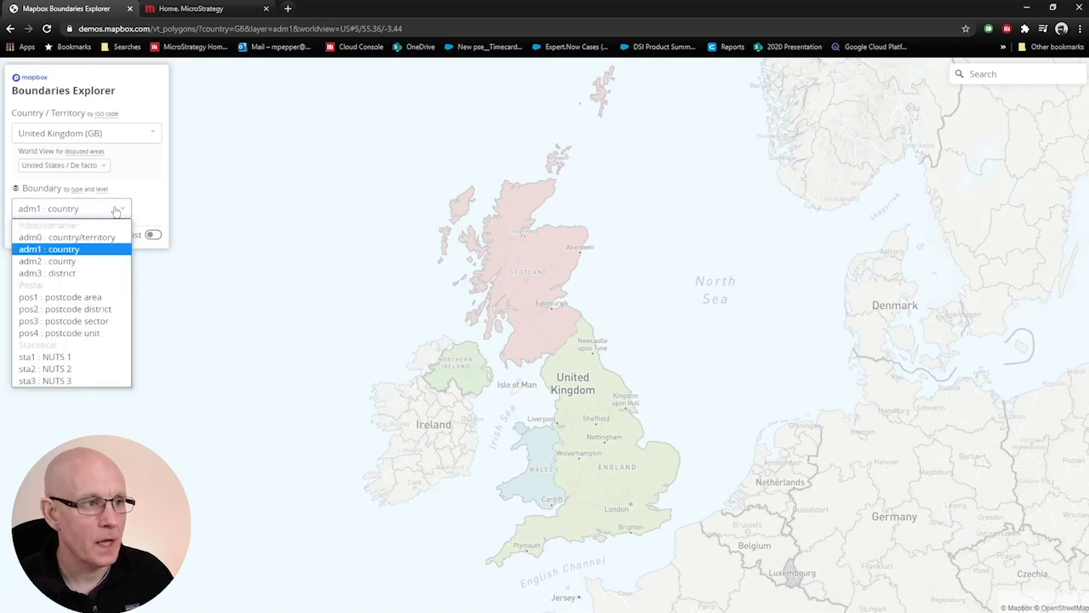
{"action": "left_click", "coordinate": [108, 298]}
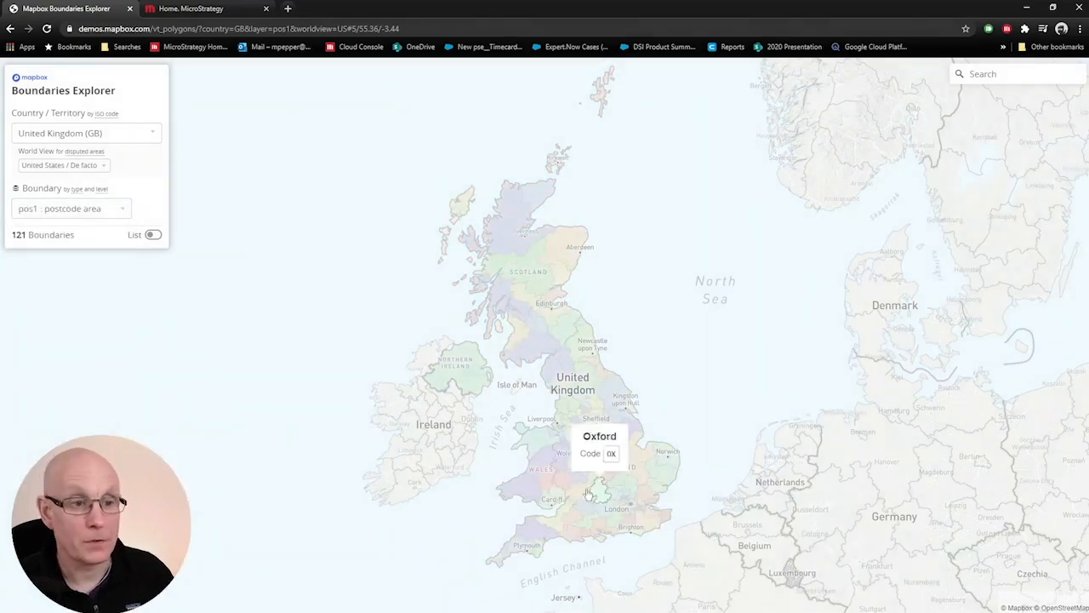
- Display the United Kingdom boundaries at the pos2 : postcode district level and examine the districts on the map
{"action": "left_click", "coordinate": [102, 213]}
{"action": "left_click", "coordinate": [111, 310]}
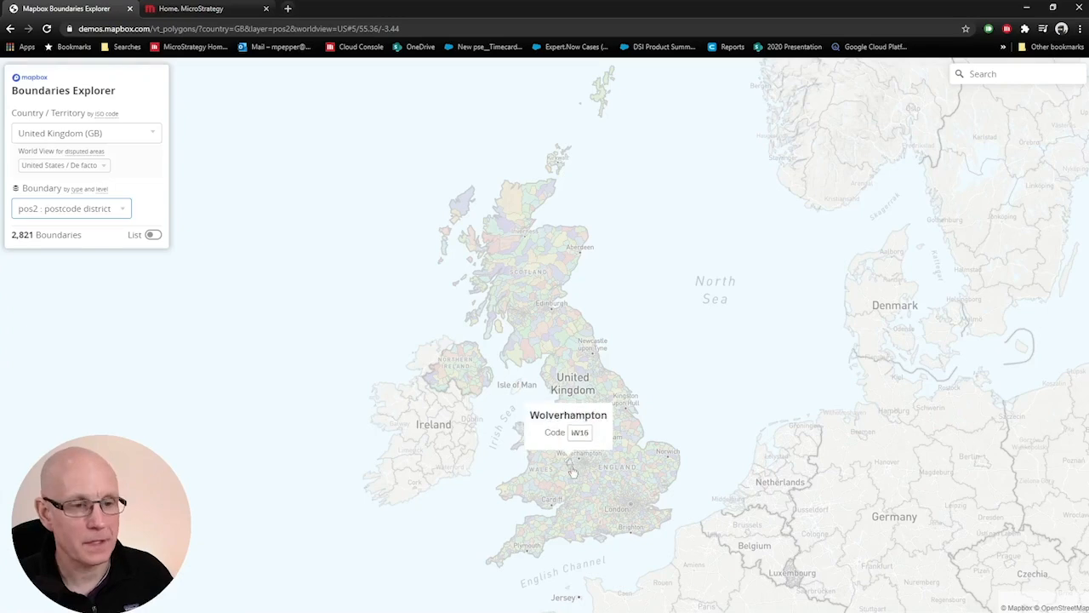
{"action": "scroll", "coordinate": [602, 494], "scroll_direction": "up", "scroll_amount": 1}
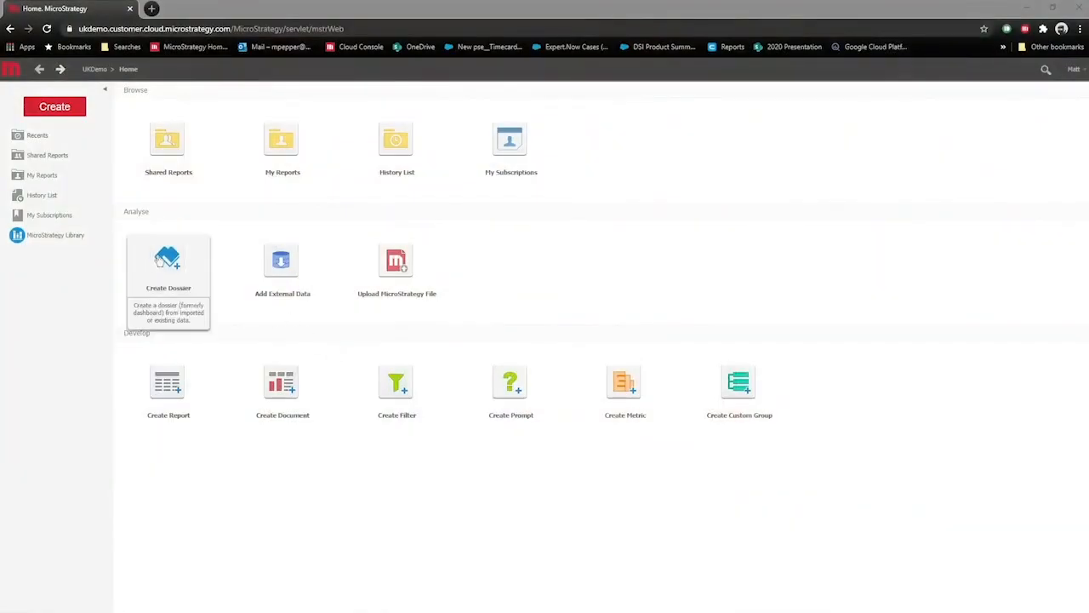
- Switch to MicroStrategy and begin adding external data from Snowflake using the Select Tables import option
{"action": "left_click", "coordinate": [278, 270]}
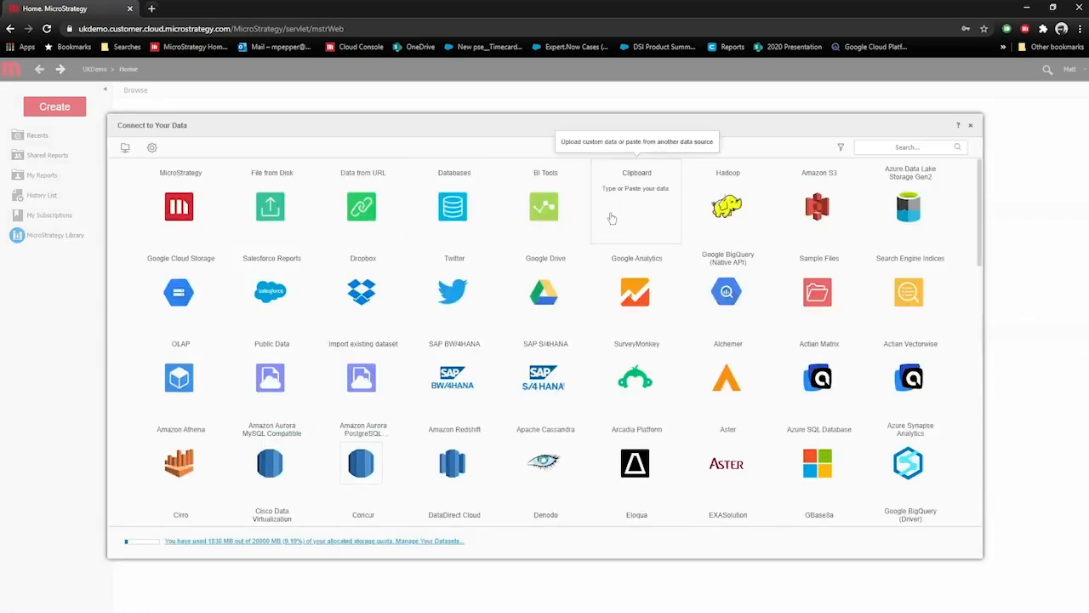
{"action": "left_click", "coordinate": [893, 148]}
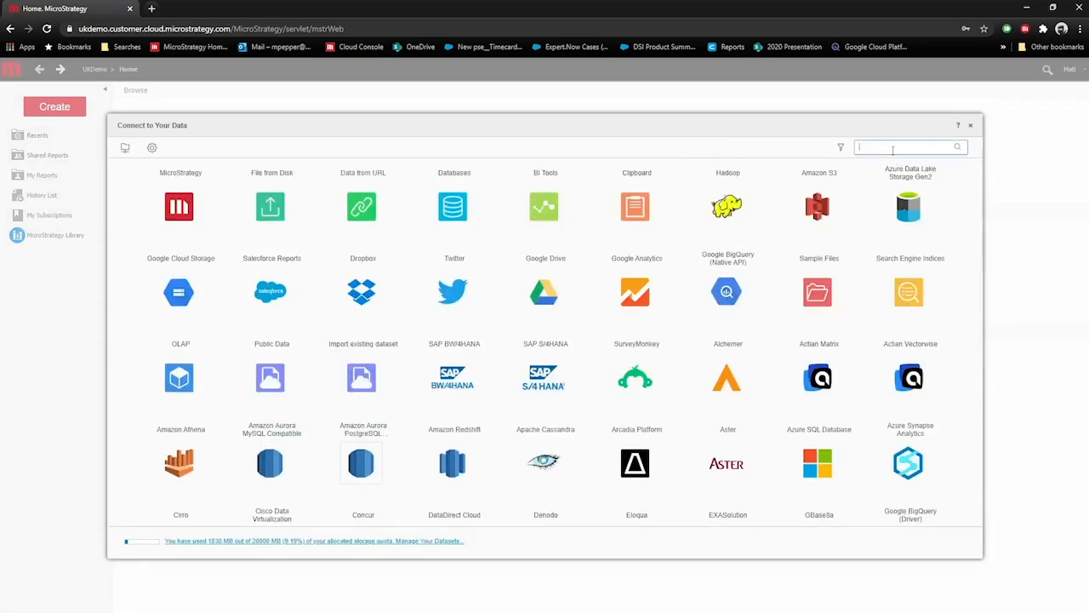
{"action": "type", "text": "snow"}
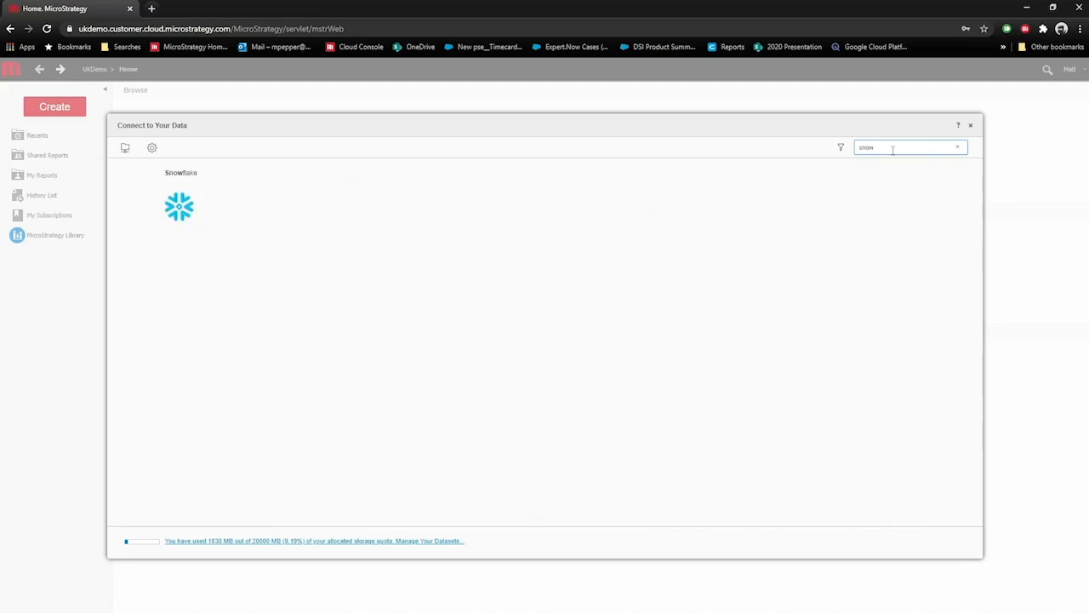
{"action": "left_click", "coordinate": [212, 224]}
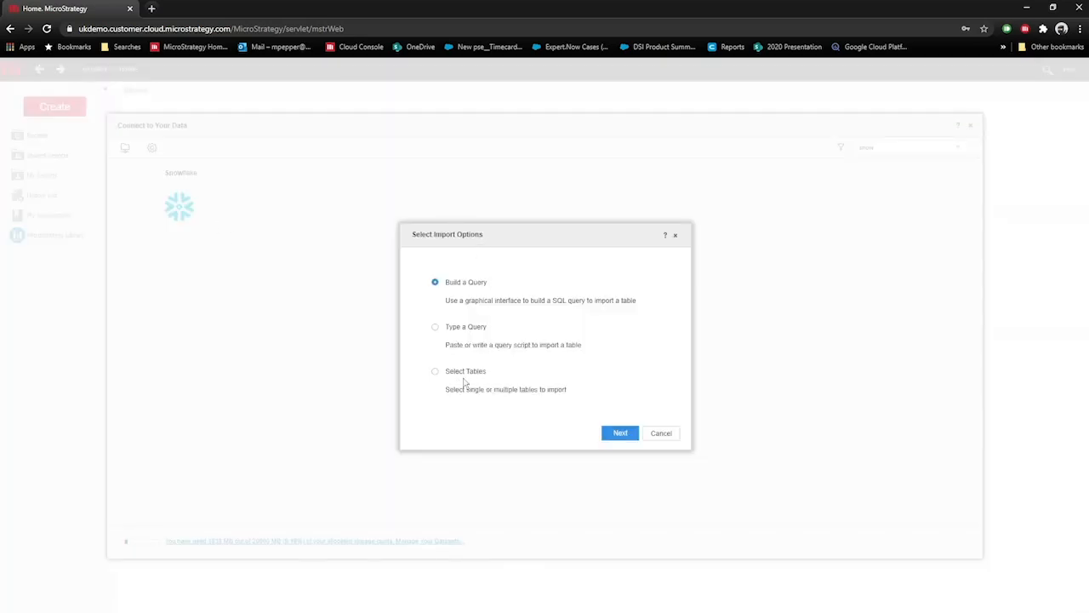
{"action": "left_click", "coordinate": [437, 373]}
{"action": "left_click", "coordinate": [630, 434]}
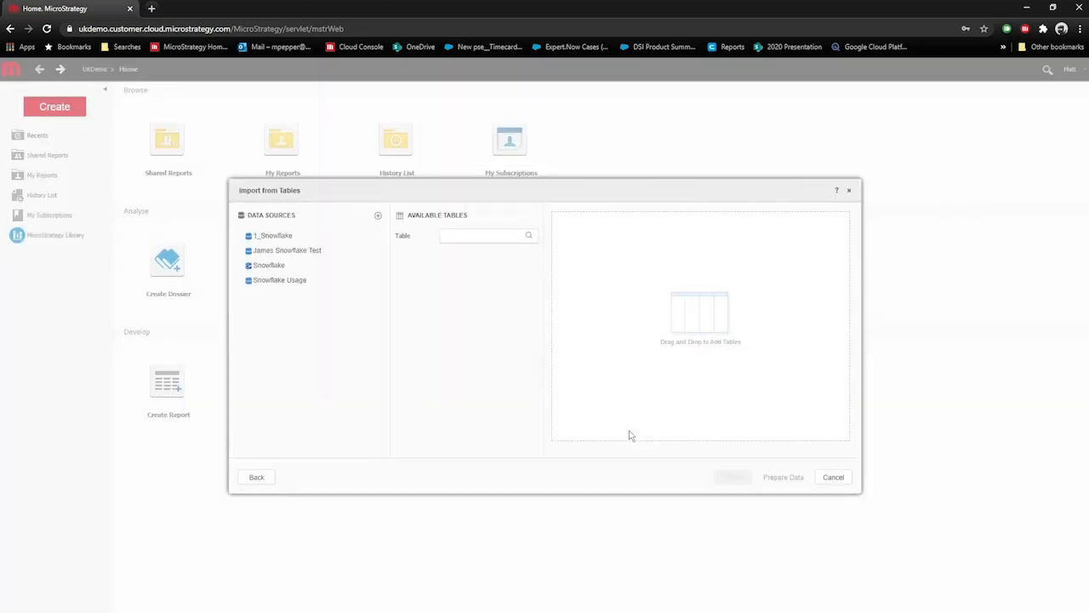
- Add the PUBS4 table from the 1_Snowflake source's PUBLIC namespace and prepare its data with an enlarged preview
{"action": "left_click", "coordinate": [295, 239]}
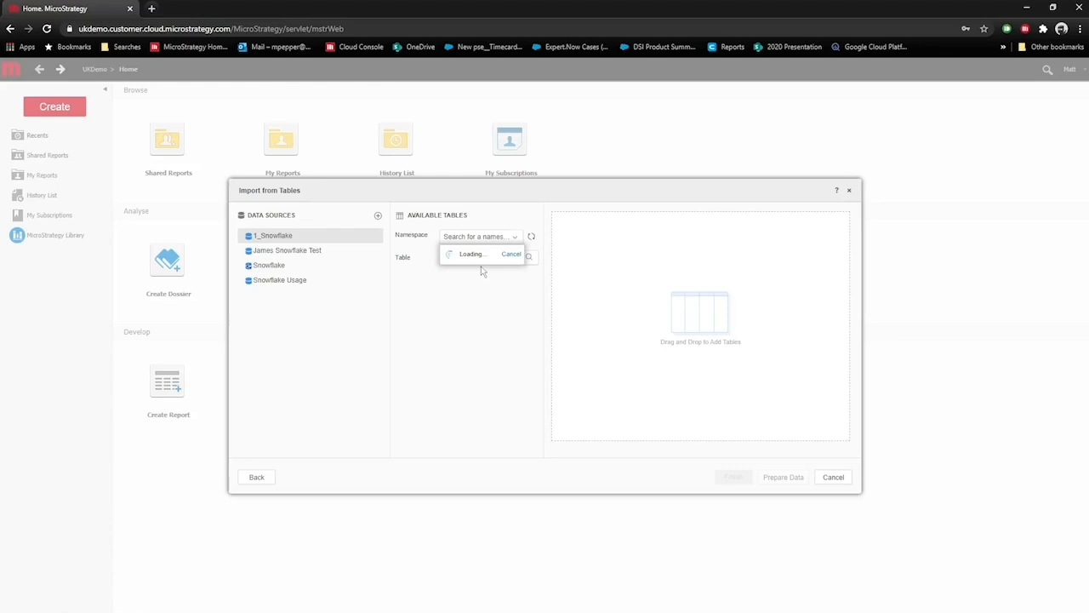
{"action": "left_click", "coordinate": [459, 294]}
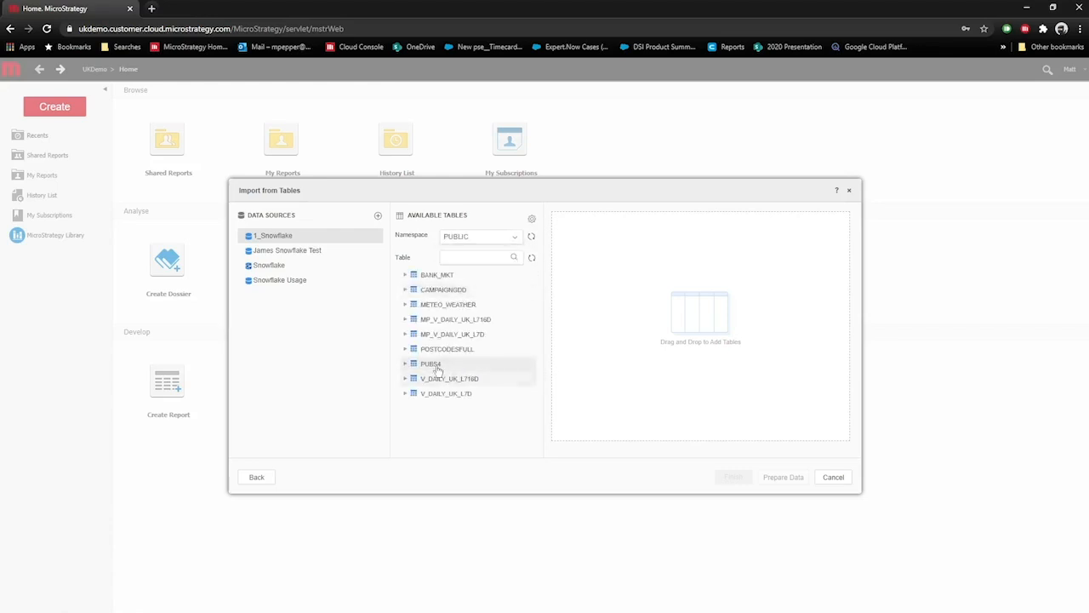
{"action": "left_click_drag", "start_coordinate": [437, 368], "coordinate": [601, 363]}
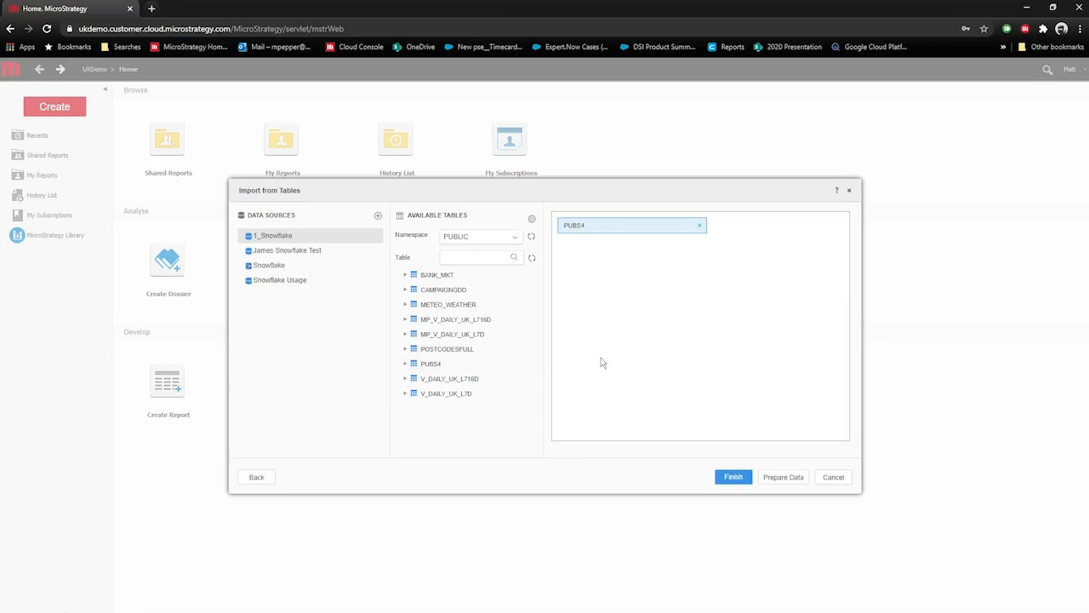
{"action": "left_click", "coordinate": [789, 482]}
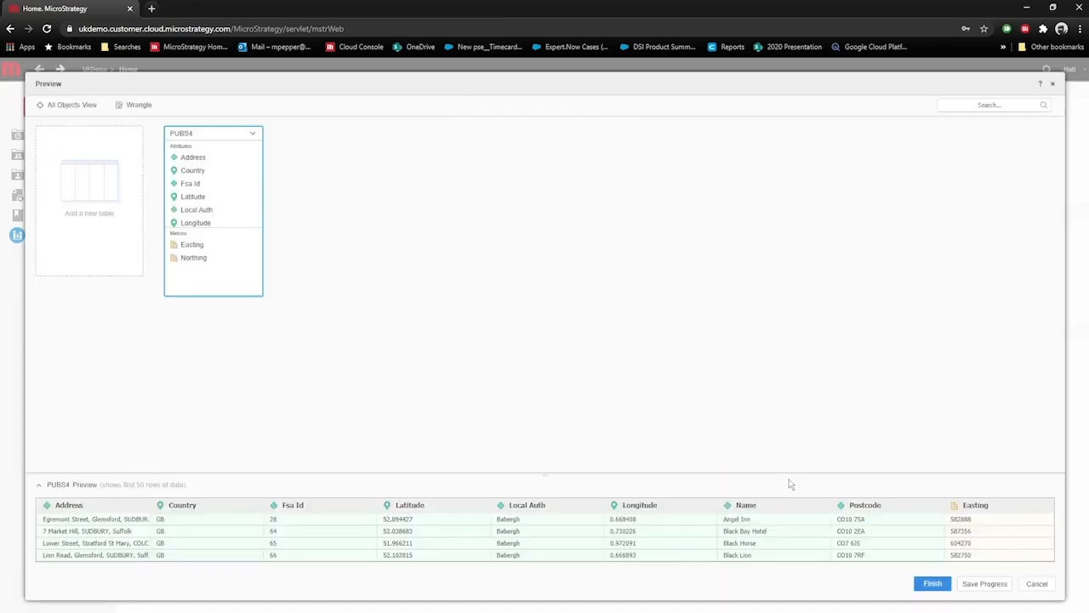
{"action": "left_click_drag", "start_coordinate": [542, 474], "coordinate": [528, 395]}
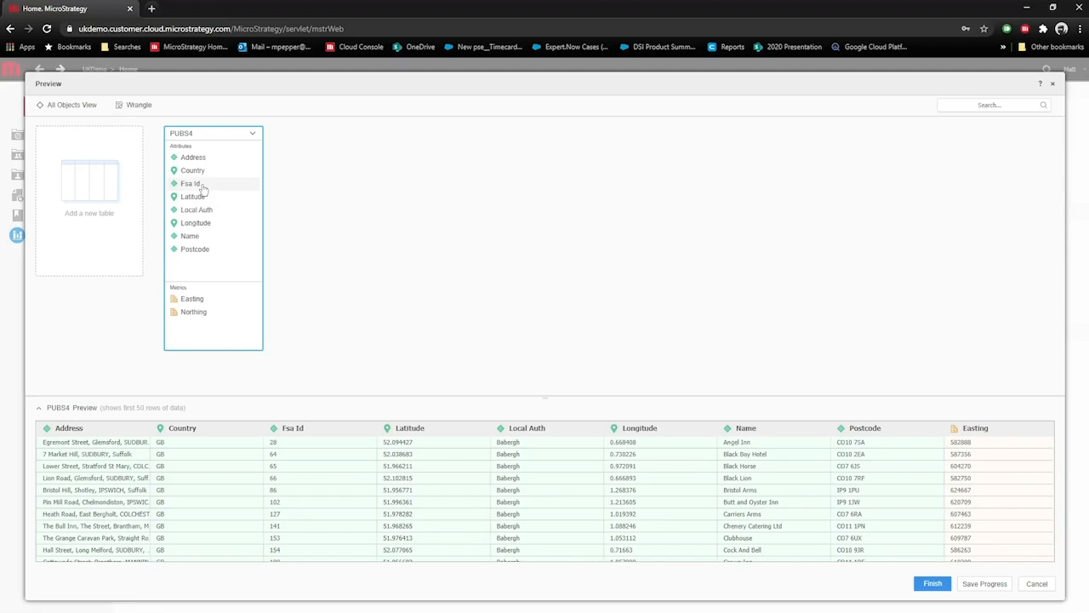
- Start a multi-form attribute from Fsa Id, Latitude, Longitude and Name in the PUBS4 table
{"action": "left_click", "coordinate": [205, 187]}
{"action": "left_click", "coordinate": [200, 197], "text": "ctrl"}
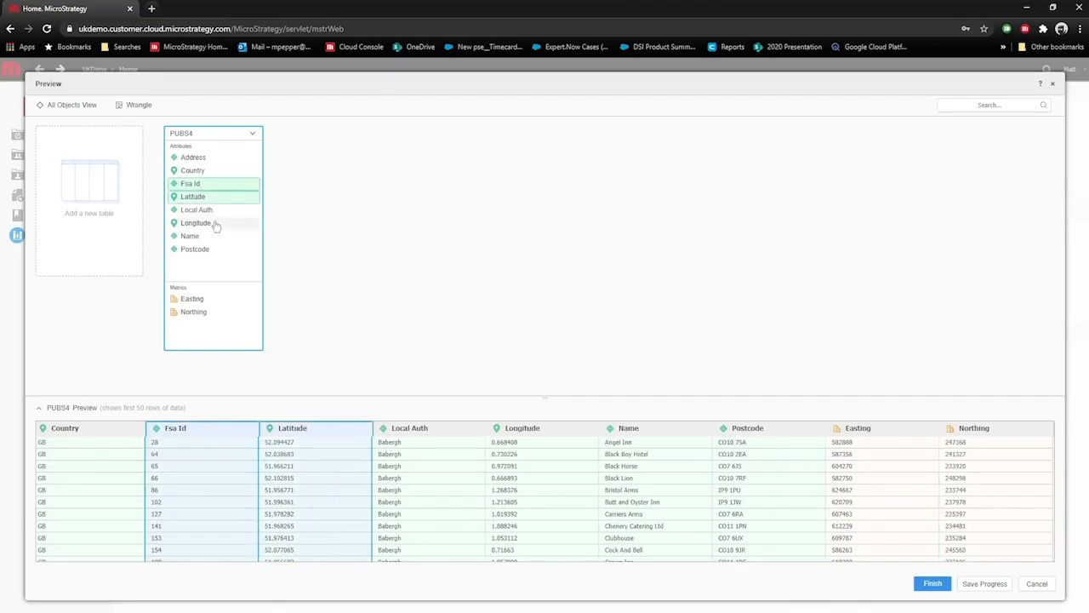
{"action": "left_click", "coordinate": [215, 224], "text": "ctrl"}
{"action": "left_click", "coordinate": [215, 236], "text": "ctrl"}
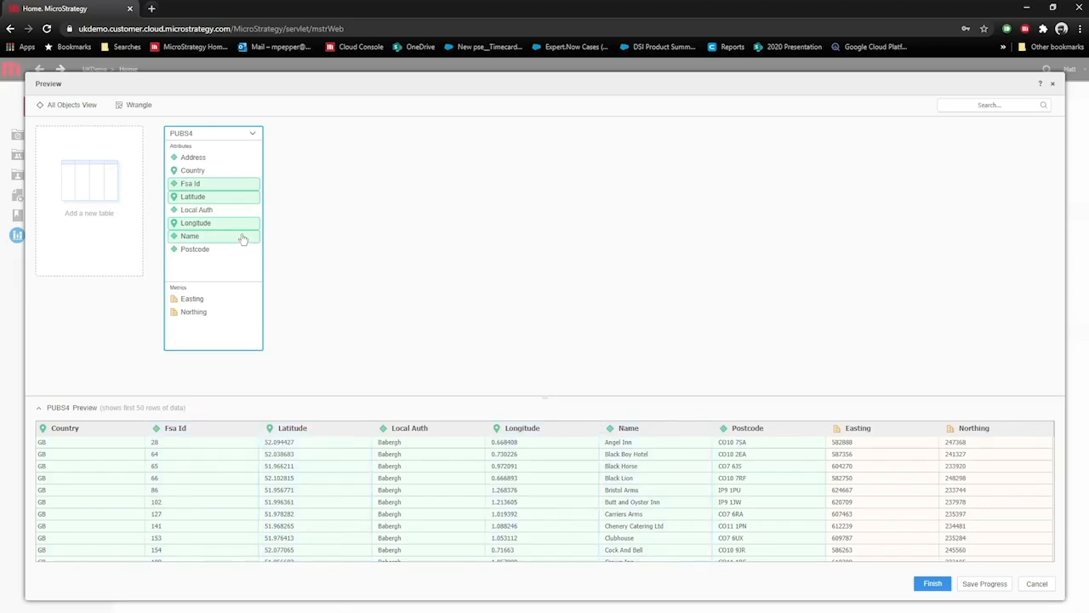
{"action": "right_click", "coordinate": [236, 236]}
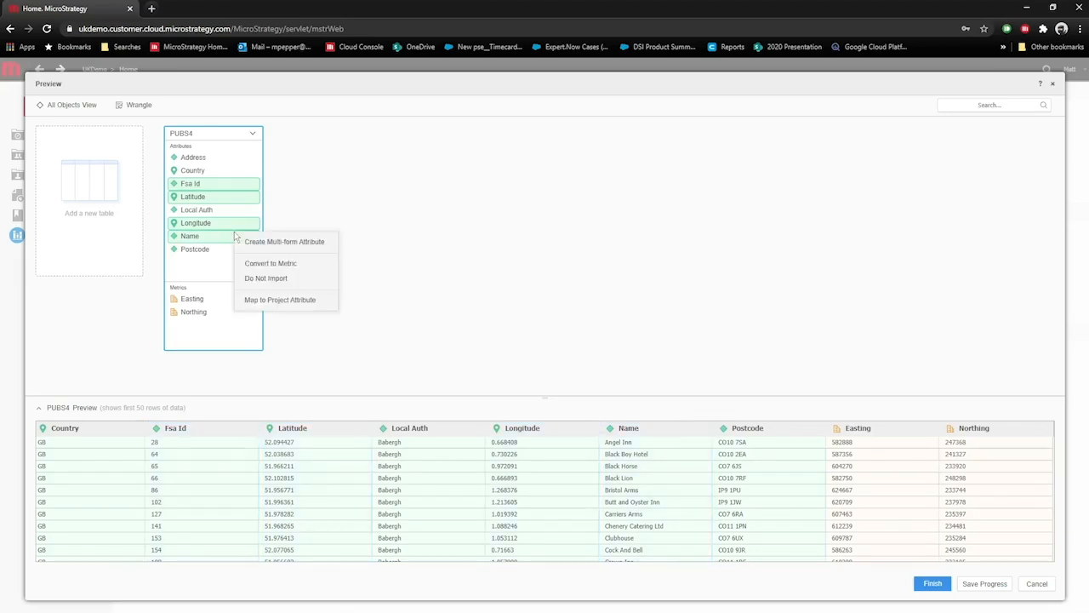
{"action": "left_click", "coordinate": [326, 242]}
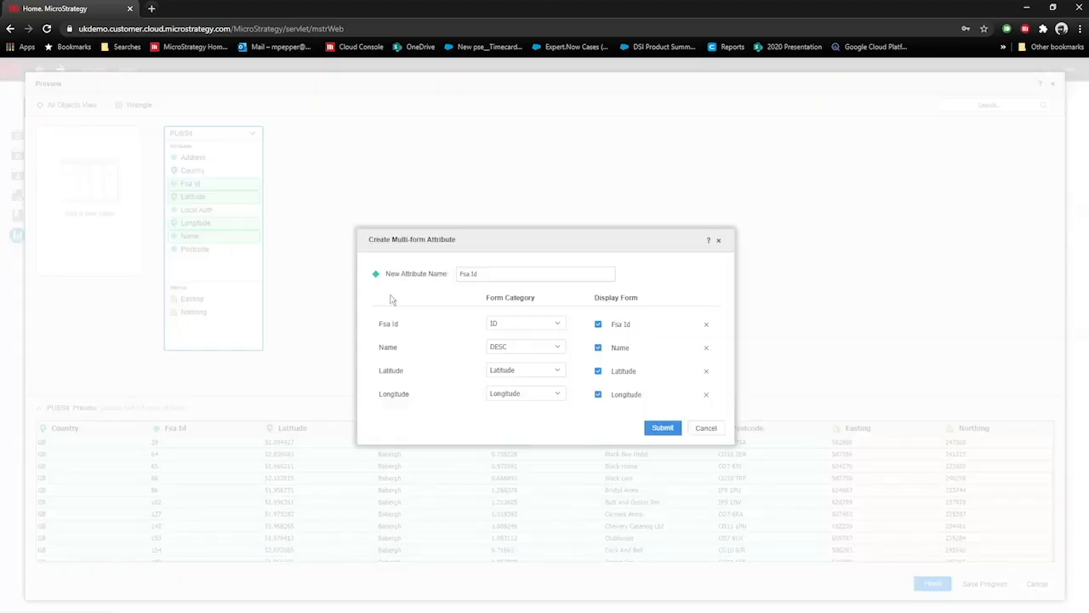
- Name the multi-form attribute Pubs, exclude Fsa Id from its display forms, and create it
{"action": "left_click", "coordinate": [599, 324]}
{"action": "left_click_drag", "start_coordinate": [491, 273], "coordinate": [416, 275]}
{"action": "type", "text": "Pu"}
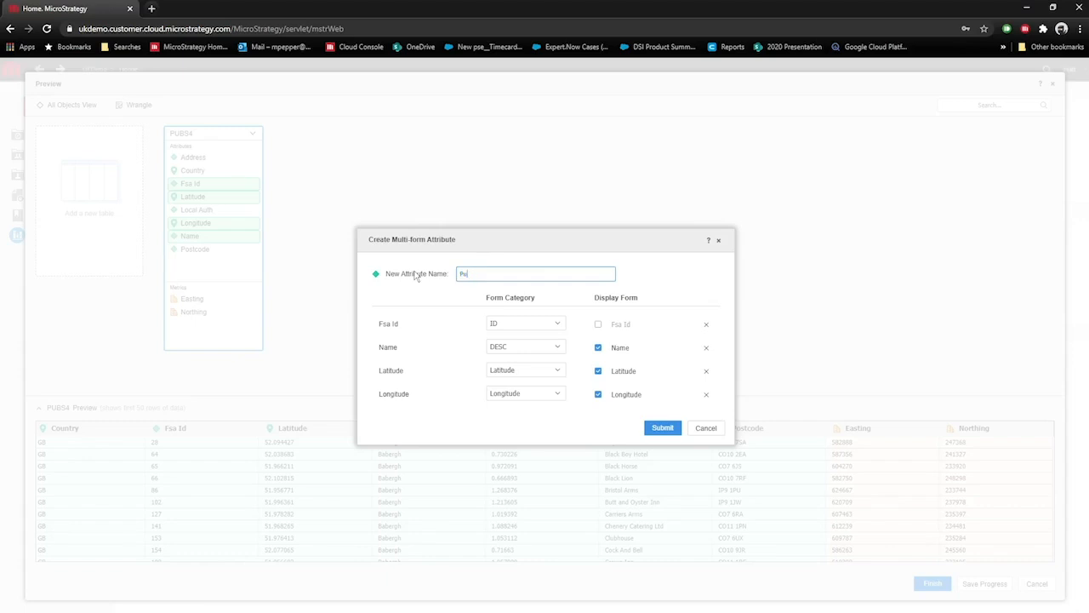
{"action": "type", "text": "bs"}
{"action": "left_click", "coordinate": [663, 428]}
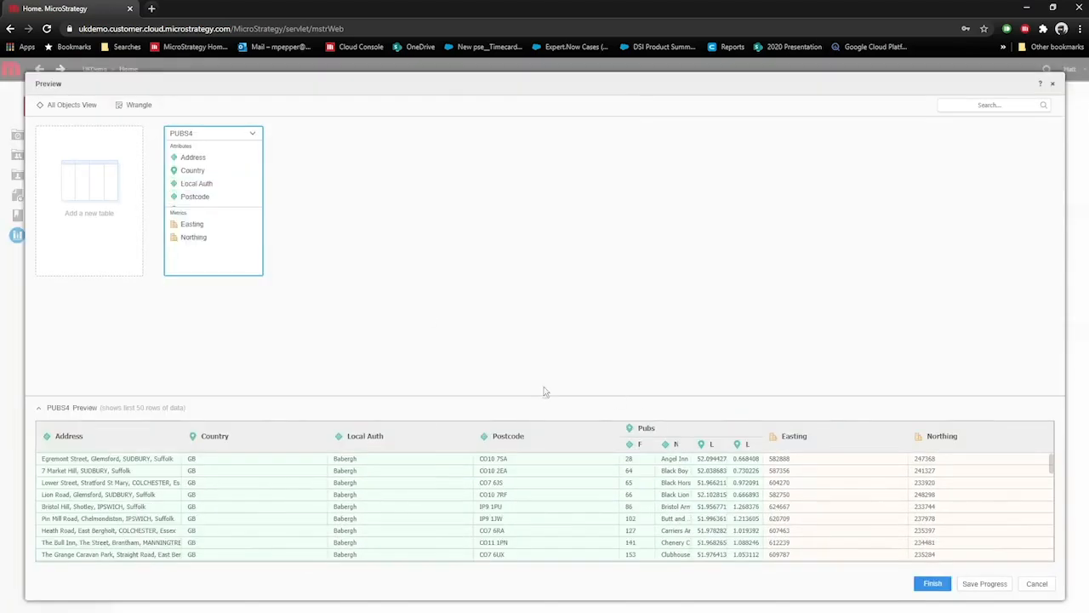
- Exclude the Easting and Northing metrics of the PUBS4 table from the import
{"action": "left_click", "coordinate": [213, 227]}
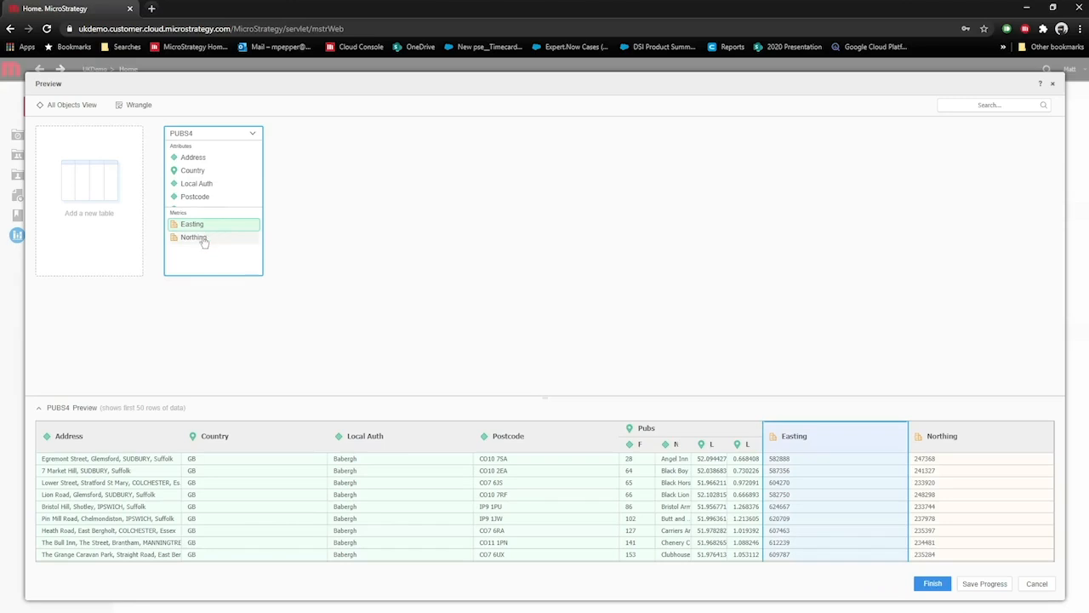
{"action": "left_click", "coordinate": [204, 240], "text": "ctrl"}
{"action": "right_click", "coordinate": [202, 243]}
{"action": "left_click", "coordinate": [232, 262]}
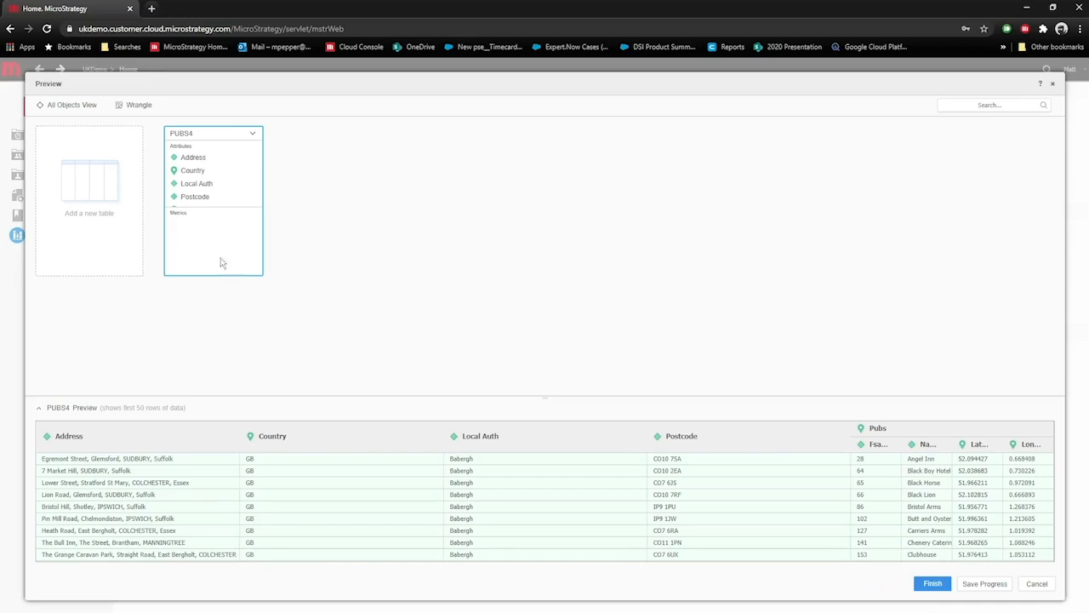
- Begin adding a second table from Snowflake using the Type a Query import option
{"action": "left_click", "coordinate": [97, 188]}
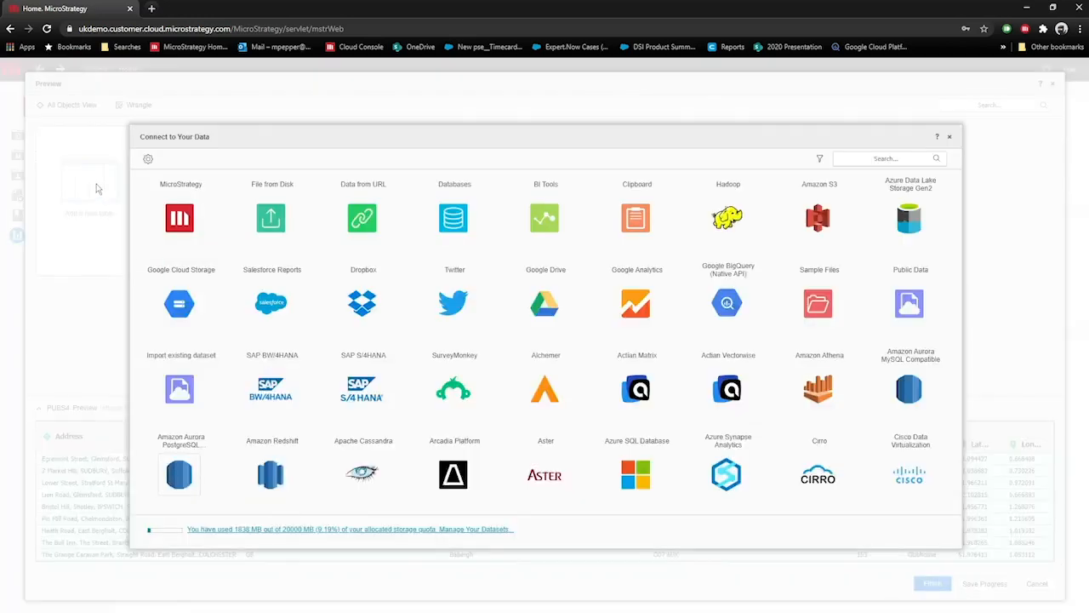
{"action": "left_click", "coordinate": [858, 160]}
{"action": "type", "text": "snow"}
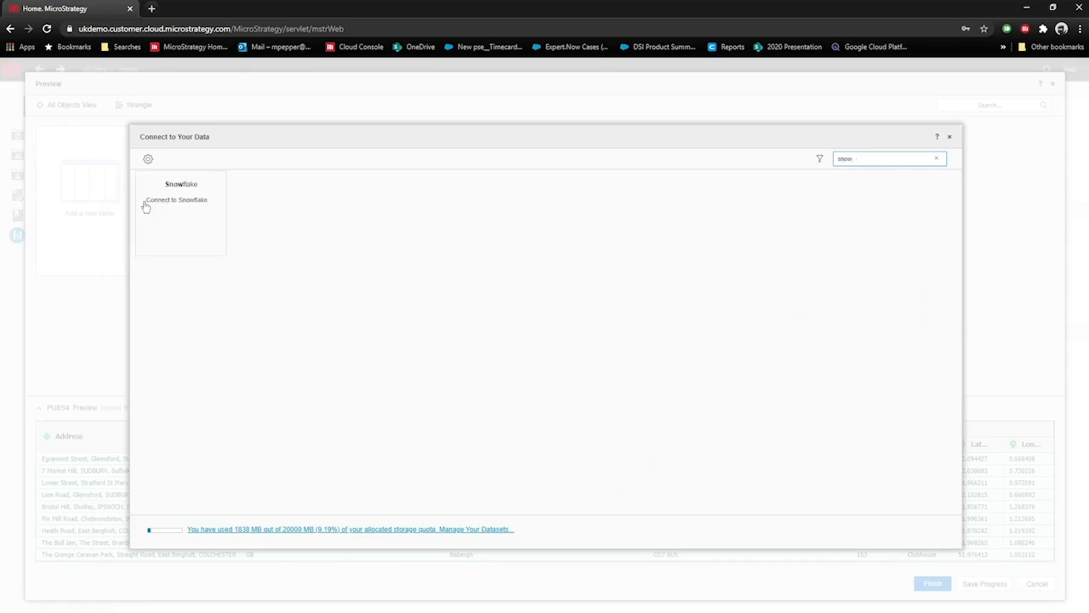
{"action": "left_click", "coordinate": [212, 236]}
{"action": "left_click", "coordinate": [463, 332]}
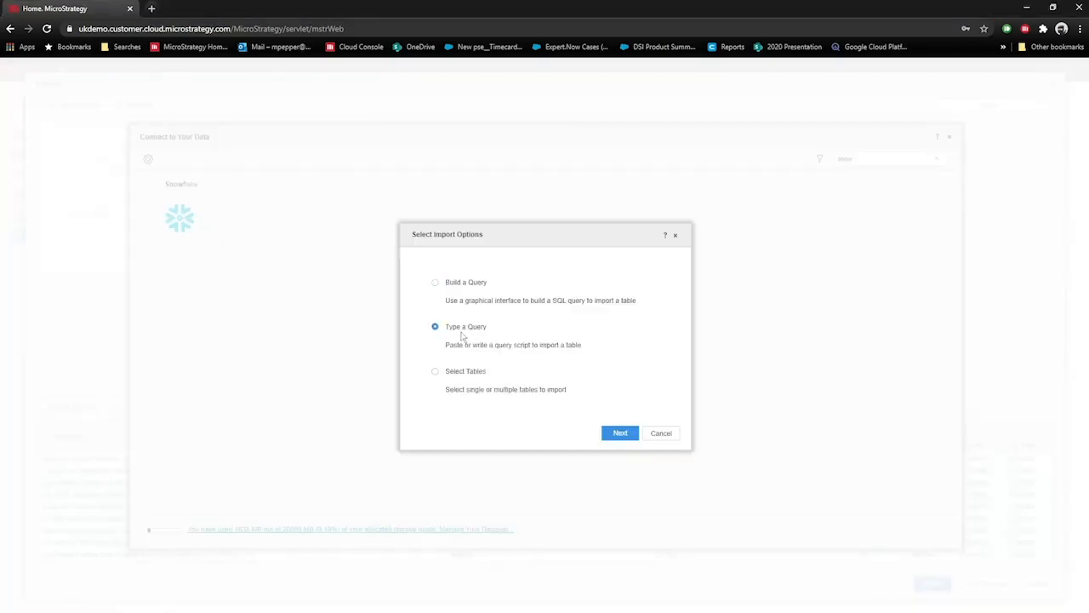
{"action": "left_click", "coordinate": [620, 434]}
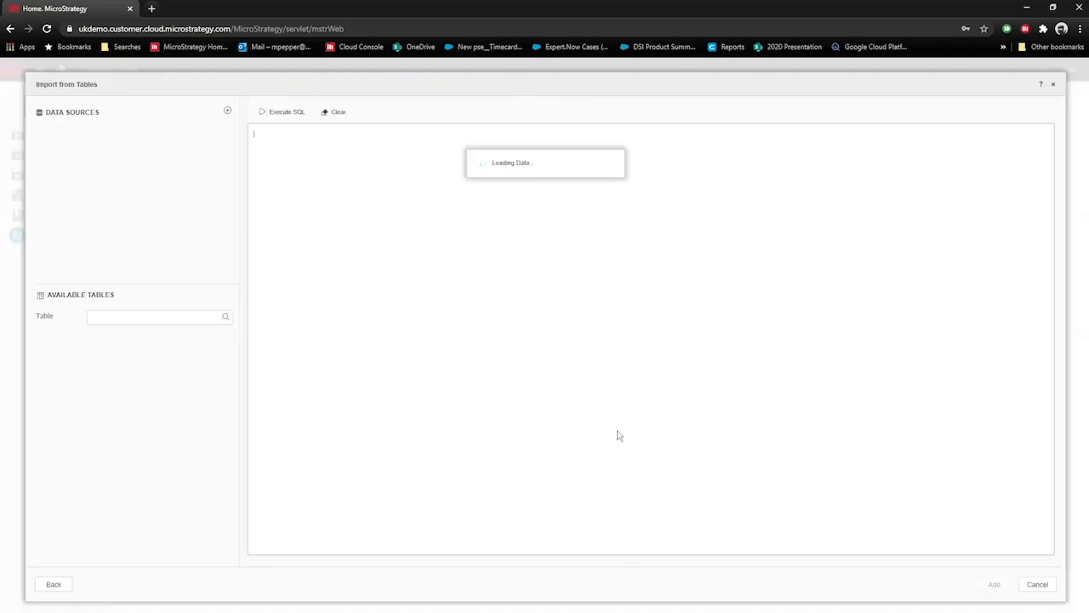
- Query POSTCODESFULL in 1_Snowflake's PUBLIC namespace for postcode, location, region, station, income and population columns of PUBS4 postcodes, execute it and add the table
{"action": "left_click", "coordinate": [75, 138]}
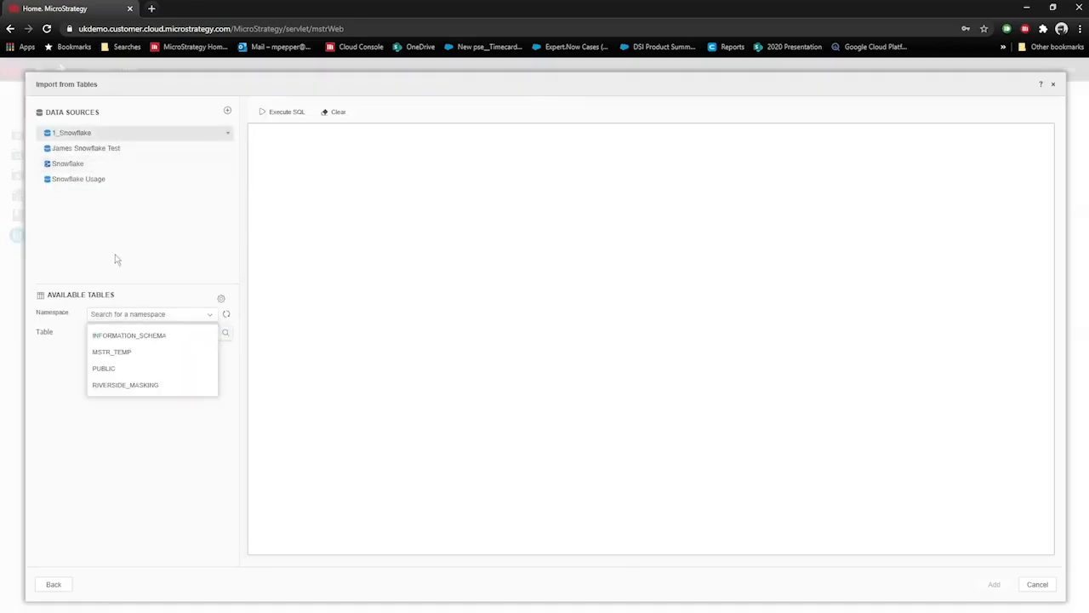
{"action": "left_click", "coordinate": [119, 372]}
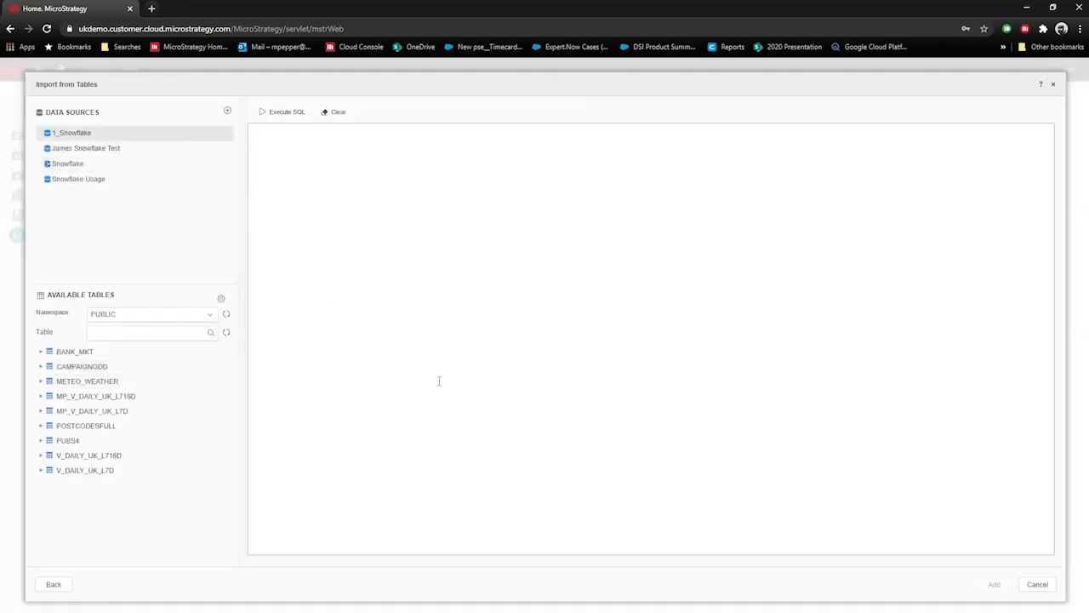
{"action": "type", "text": "select   POSTCODE, LONGITUDE, LATITUDE, \"Postcode Area\" Postcode_Area, \"Postcode District\" Postcode_District, REGION, \"Nearest Station\" Nearest_Station, \"Distance to Station\" Distance_Station, \"Rural Urban\" Town_Type, COUNTRY UK_COUNTRY,  \"Average Income\" Average_Income, POPULATION, HOUSEHOLDS from \"PUBLIC\".\"POSTCODESFULL\" where POSTCODE in (select P.POSTCODE FROM PUBLIC.PUBS4 P)"}
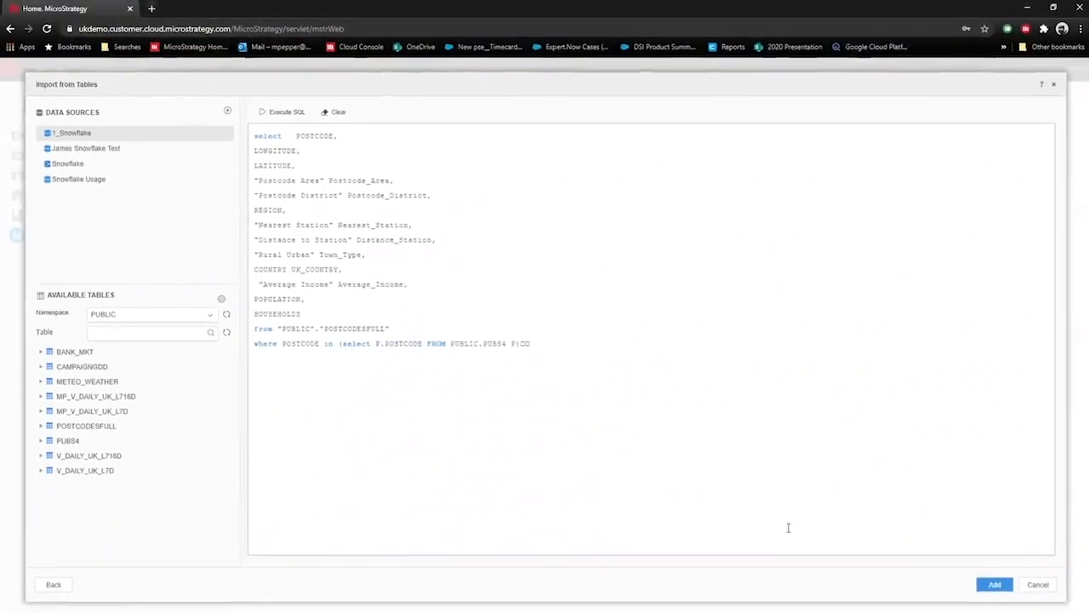
{"action": "left_click", "coordinate": [281, 111]}
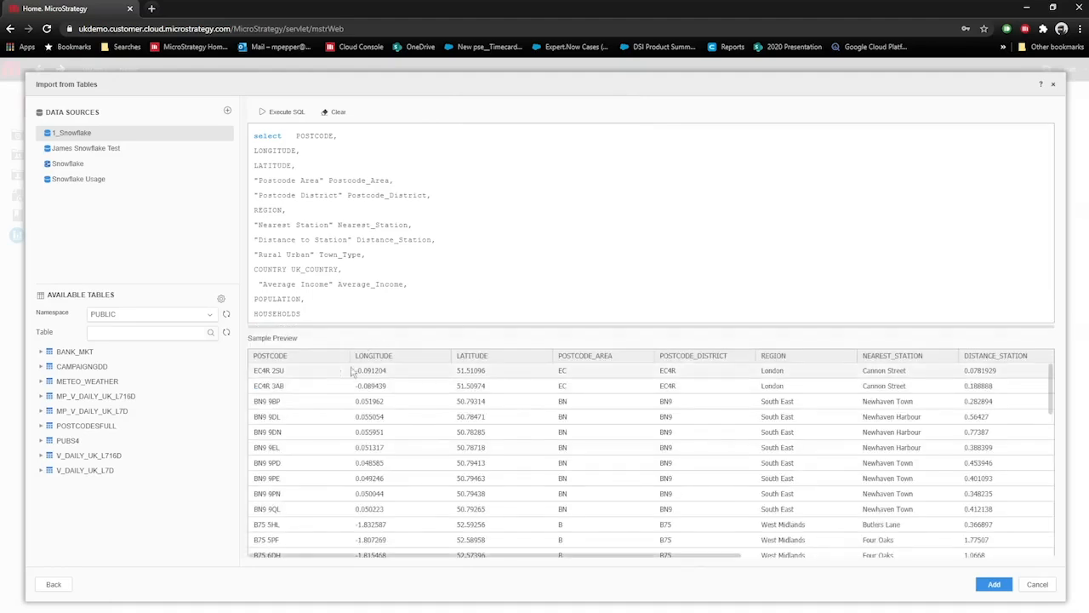
{"action": "left_click", "coordinate": [1006, 586]}
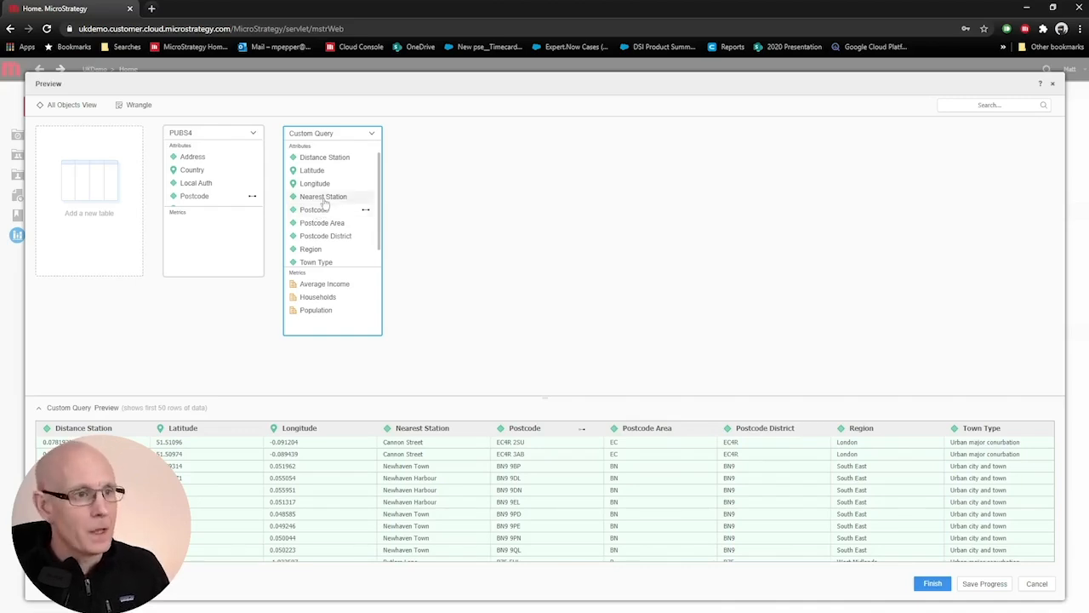
- Combine Postcode, Latitude and Longitude of the Custom Query table into a multi-form attribute named Postcode, keeping all display forms
{"action": "left_click", "coordinate": [329, 213]}
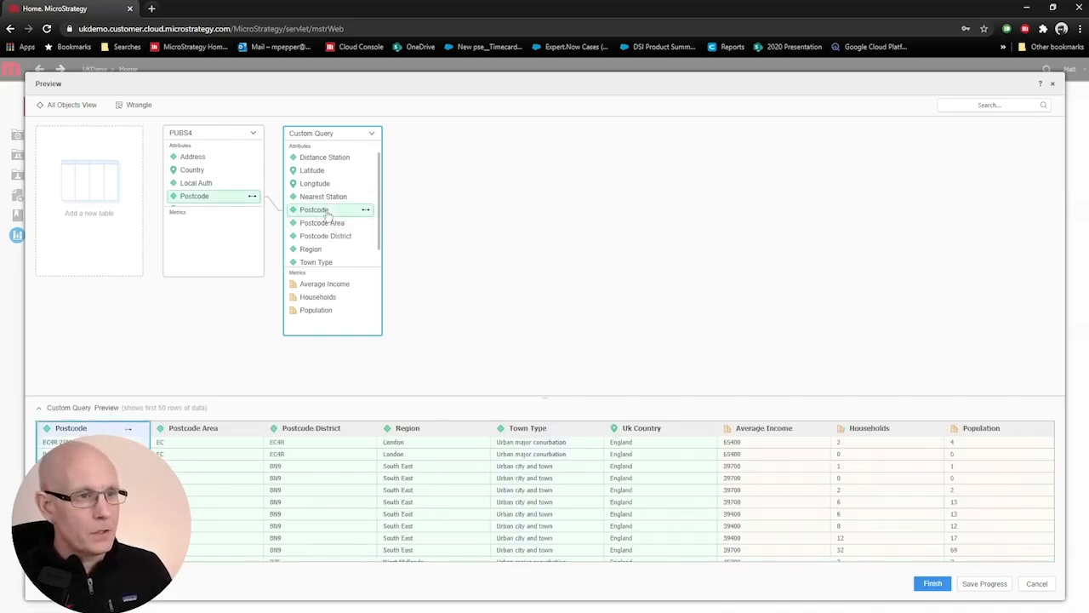
{"action": "left_click", "coordinate": [322, 172]}
{"action": "left_click", "coordinate": [318, 184]}
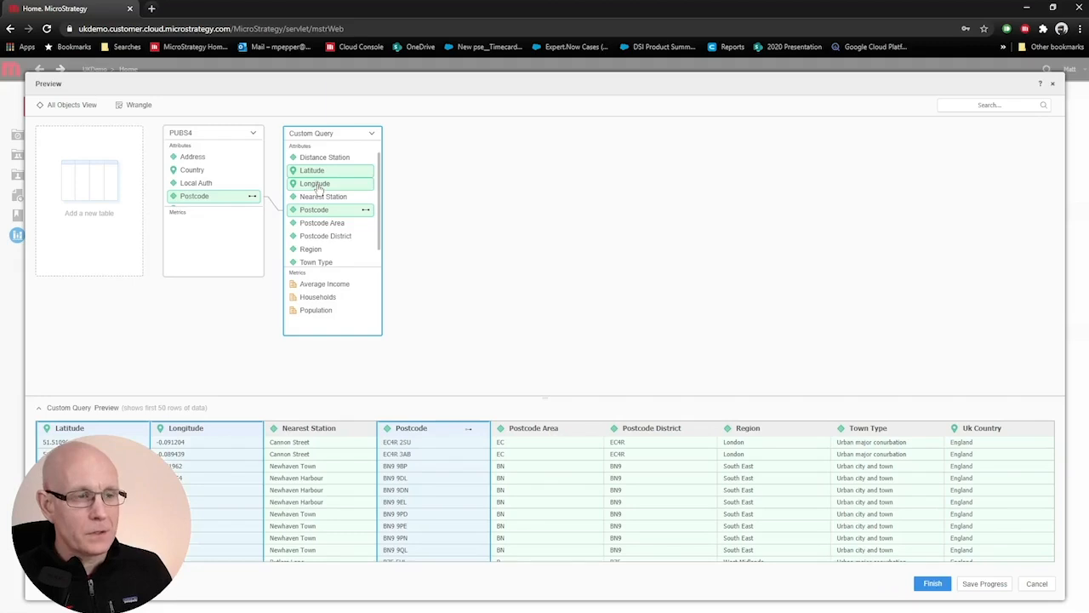
{"action": "right_click", "coordinate": [317, 186]}
{"action": "left_click", "coordinate": [371, 194]}
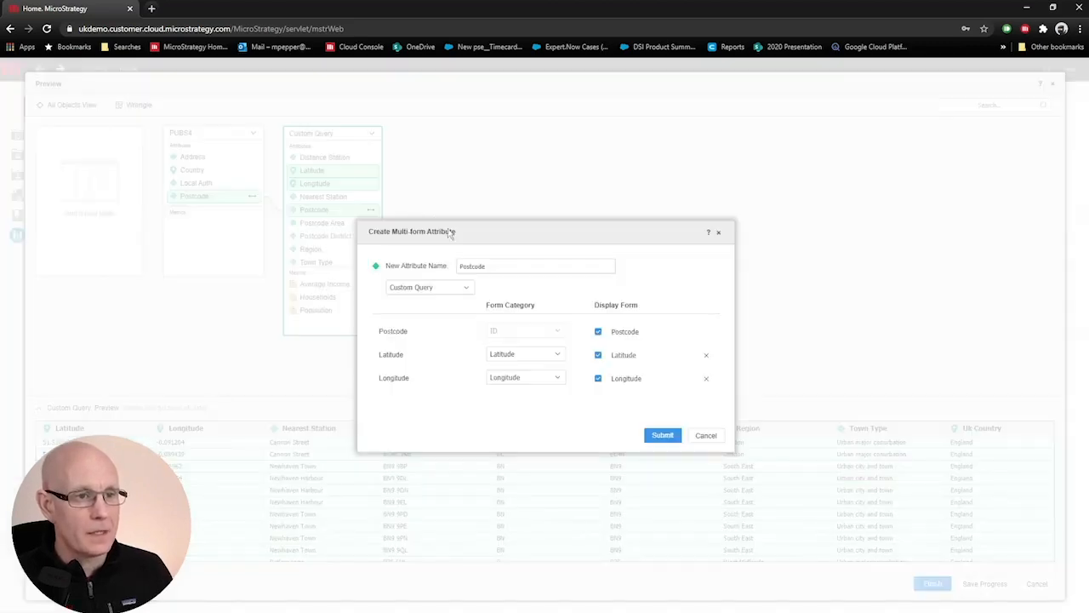
{"action": "left_click", "coordinate": [662, 435]}
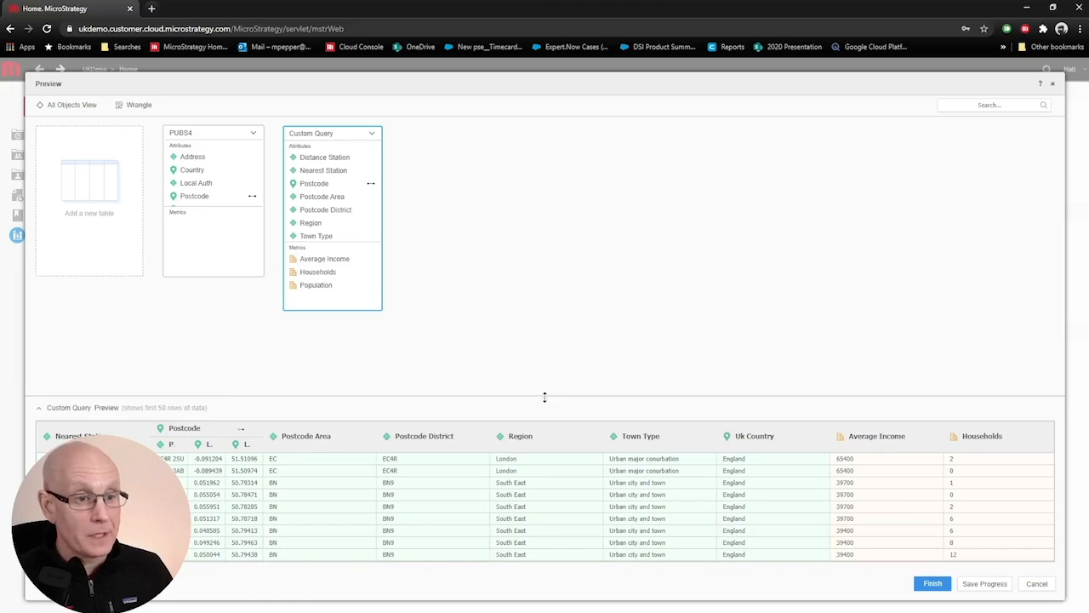
- Define a one-to-many relationship in the Custom Query table with Postcode Area as parent and Postcode District as child
{"action": "left_click_drag", "start_coordinate": [545, 395], "coordinate": [545, 382]}
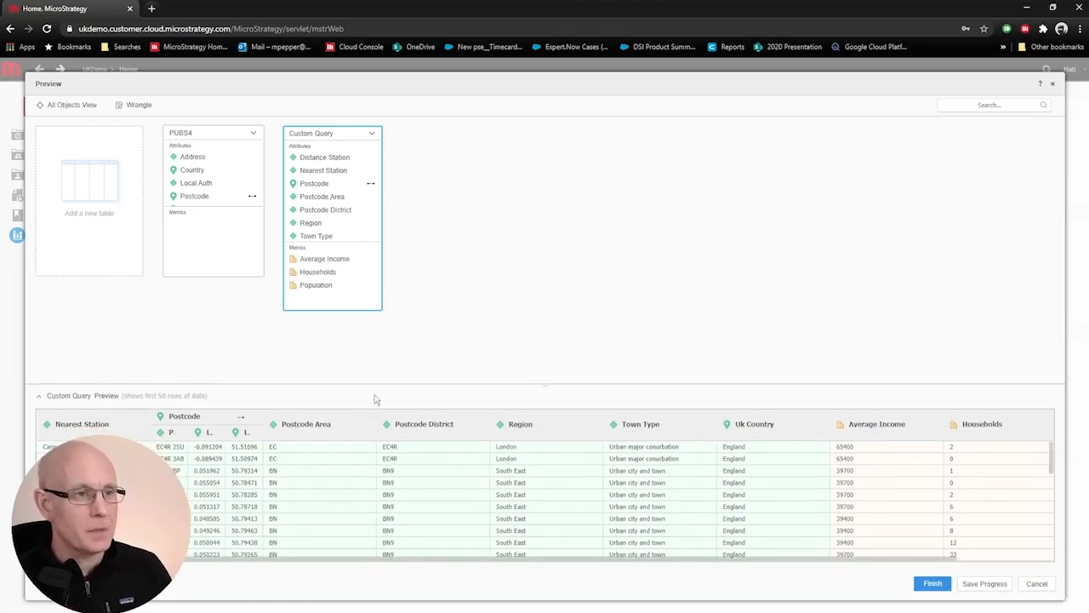
{"action": "left_click", "coordinate": [372, 134]}
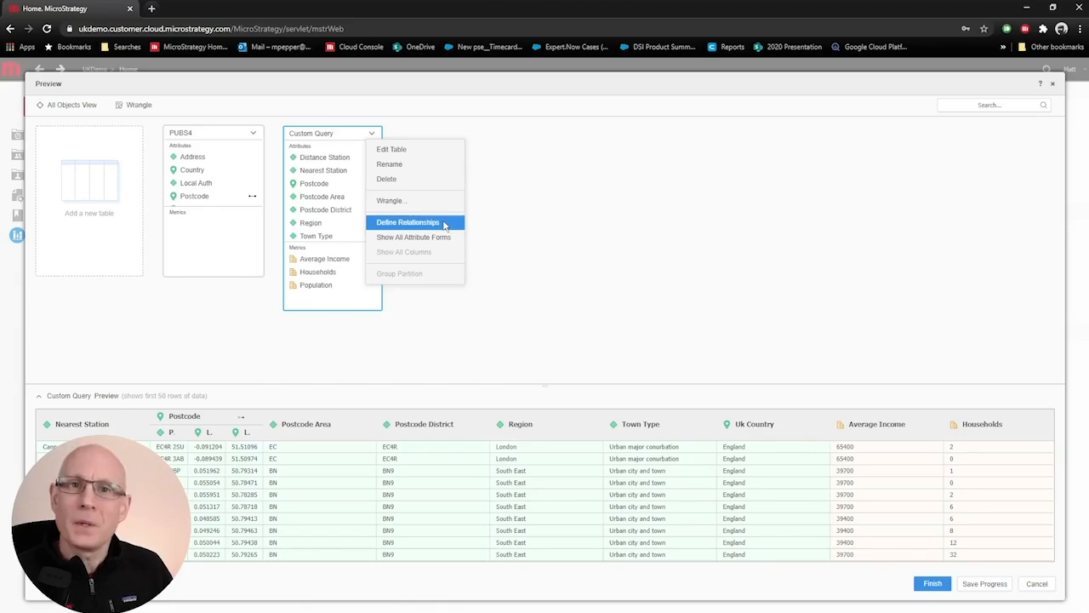
{"action": "left_click", "coordinate": [443, 224]}
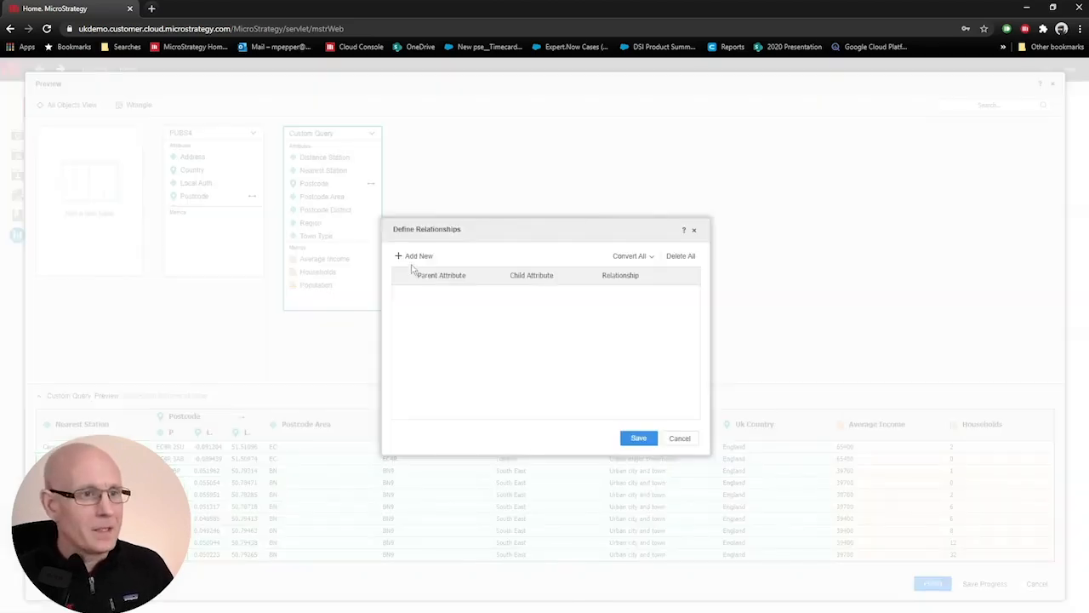
{"action": "left_click", "coordinate": [411, 257]}
{"action": "left_click", "coordinate": [457, 297]}
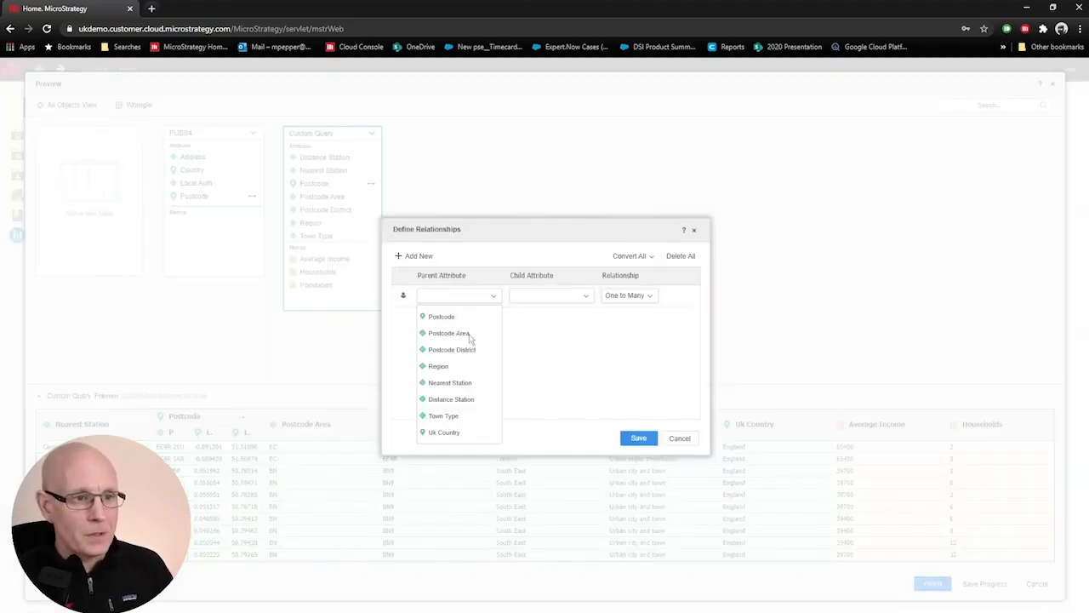
{"action": "left_click", "coordinate": [470, 333]}
{"action": "left_click", "coordinate": [528, 303]}
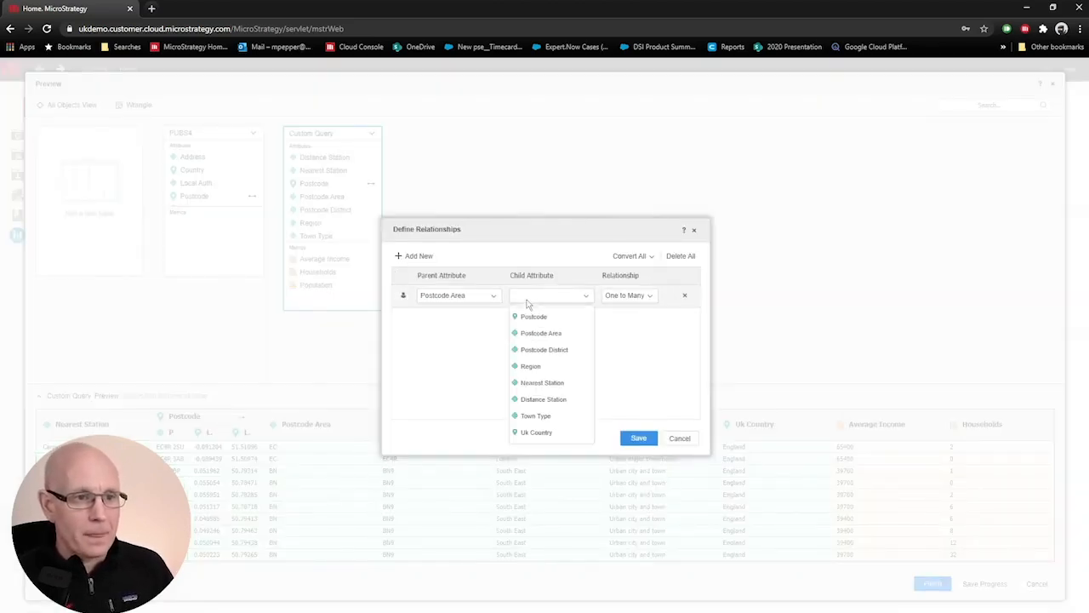
{"action": "left_click", "coordinate": [552, 352]}
- Add a one-to-many relationship from Postcode District to Postcode and save the relationships
{"action": "left_click", "coordinate": [412, 257]}
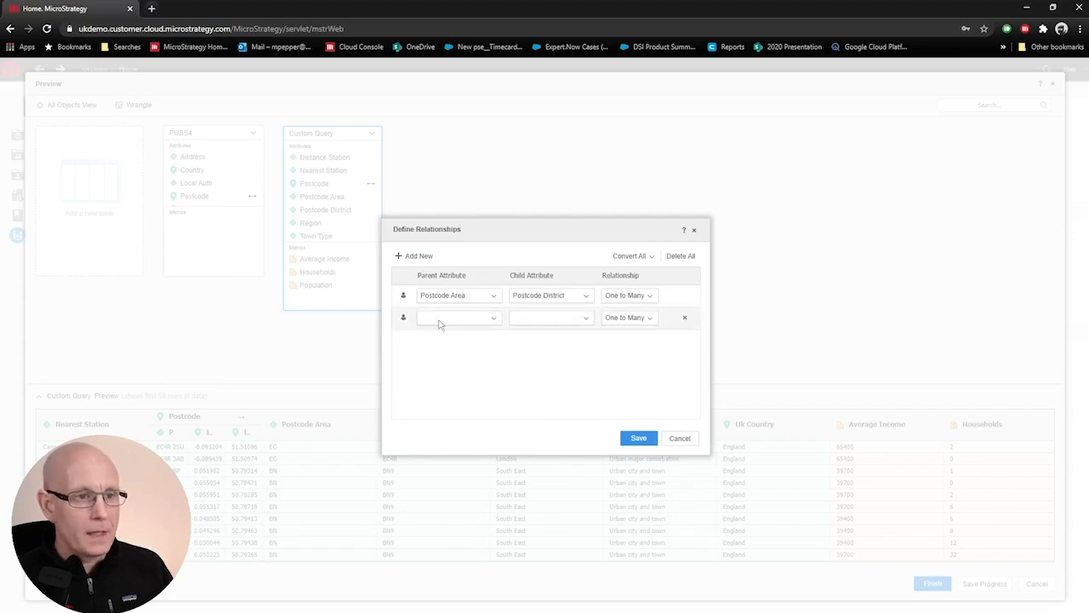
{"action": "left_click", "coordinate": [440, 318]}
{"action": "left_click", "coordinate": [469, 375]}
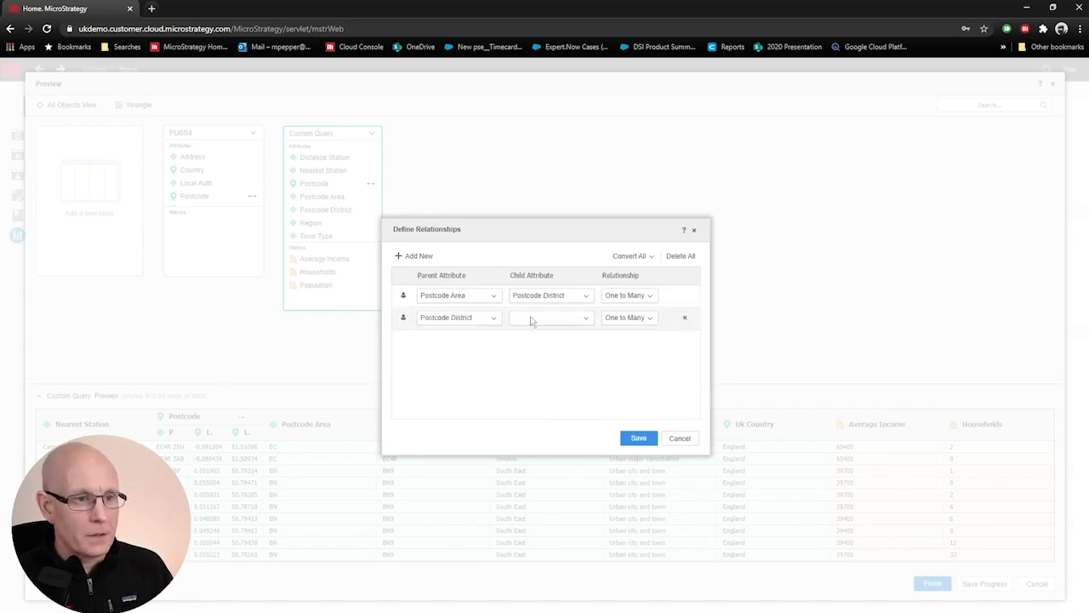
{"action": "left_click", "coordinate": [534, 318]}
{"action": "left_click", "coordinate": [536, 341]}
{"action": "left_click", "coordinate": [640, 438]}
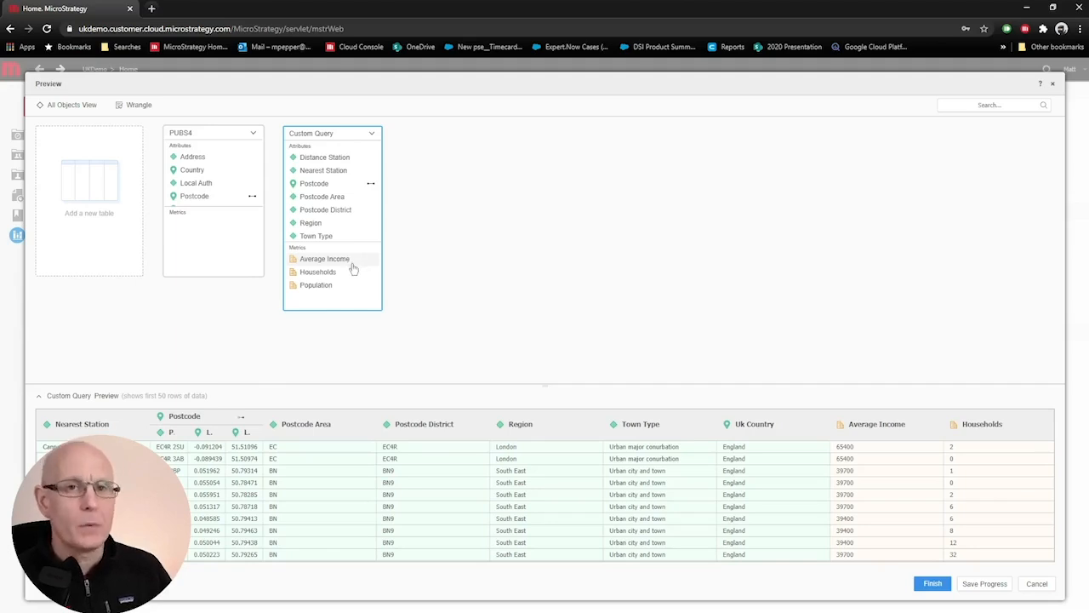
- Finish the import as an in-memory dataset and save it as PUBS4 Custom Query (2 tables) in the 2021 folder
{"action": "left_click", "coordinate": [920, 584]}
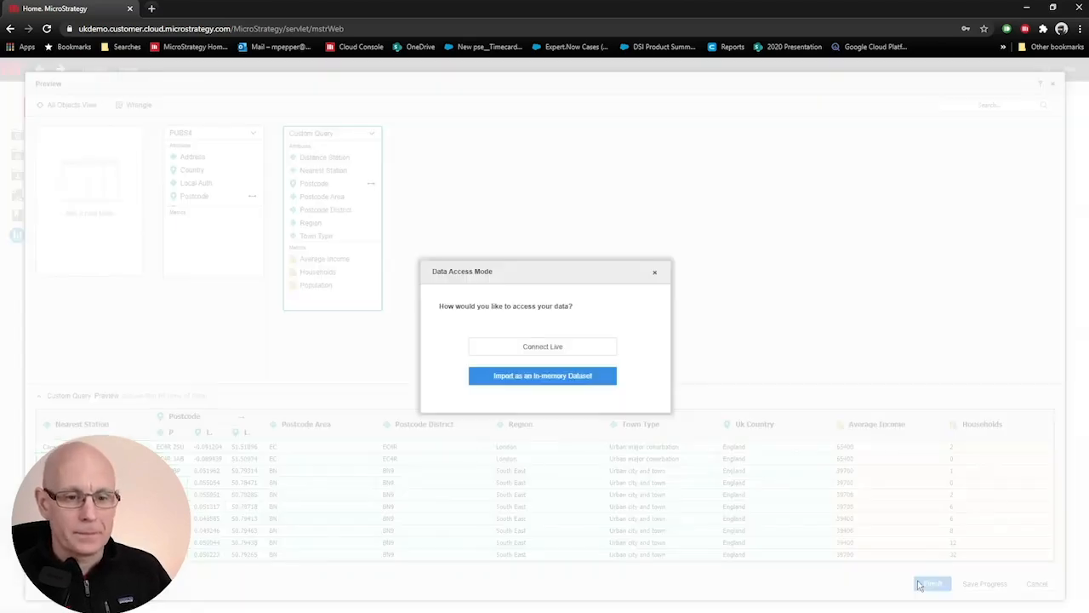
{"action": "left_click", "coordinate": [576, 378]}
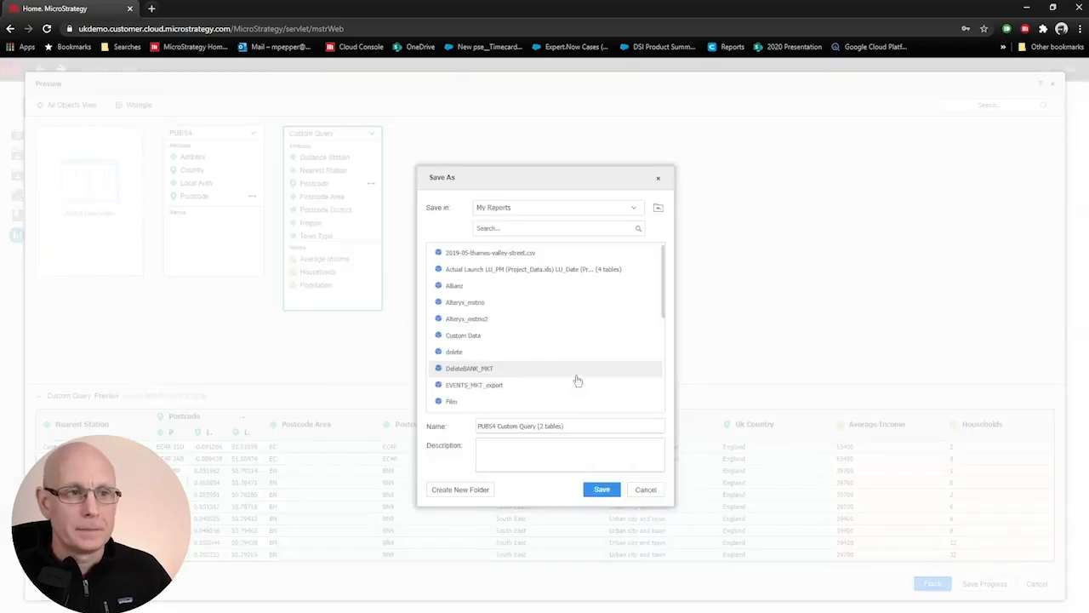
{"action": "left_click", "coordinate": [509, 210]}
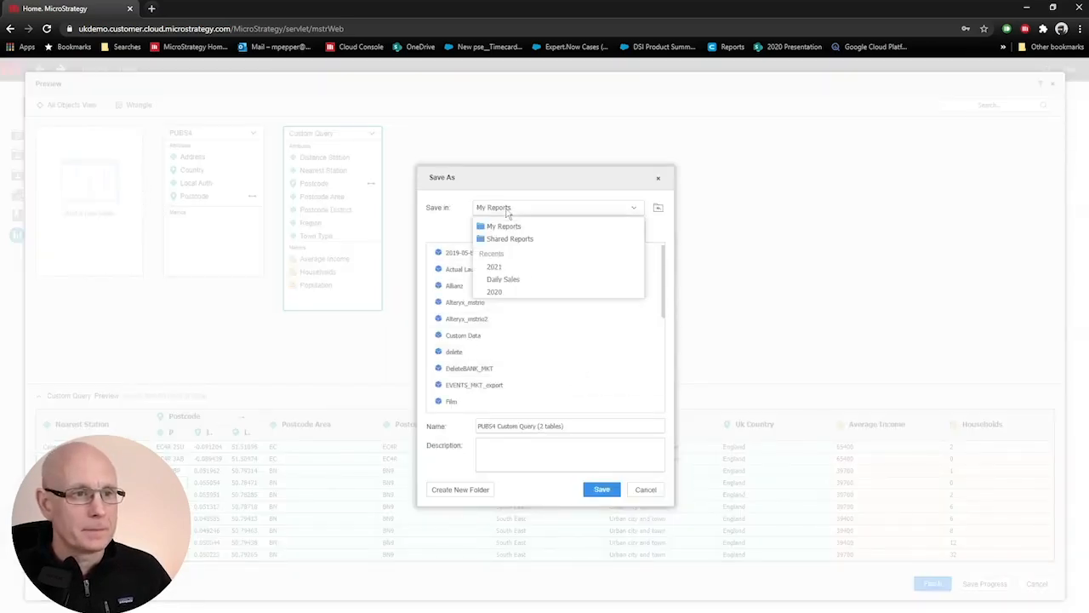
{"action": "left_click", "coordinate": [507, 266]}
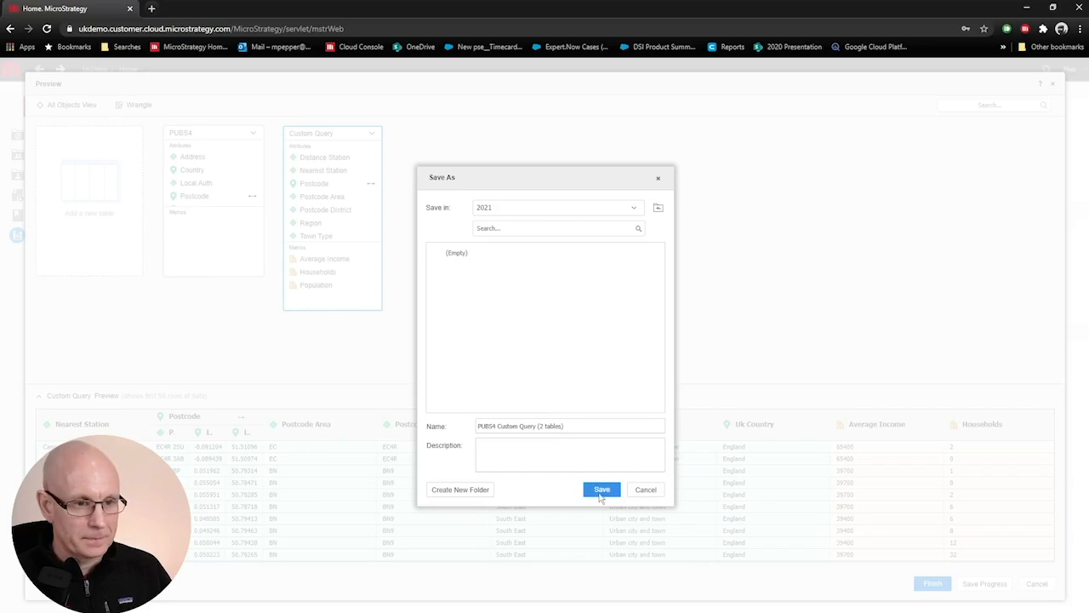
{"action": "left_click", "coordinate": [602, 491]}
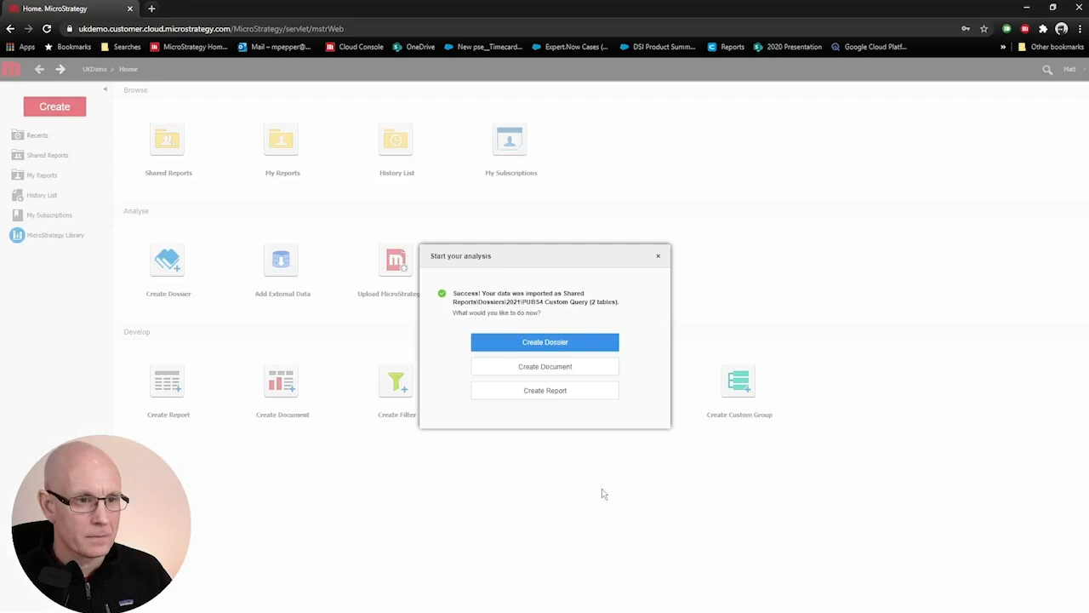
- Create a dossier from the imported dataset and set the dossier's page background to black
{"action": "left_click", "coordinate": [562, 344]}
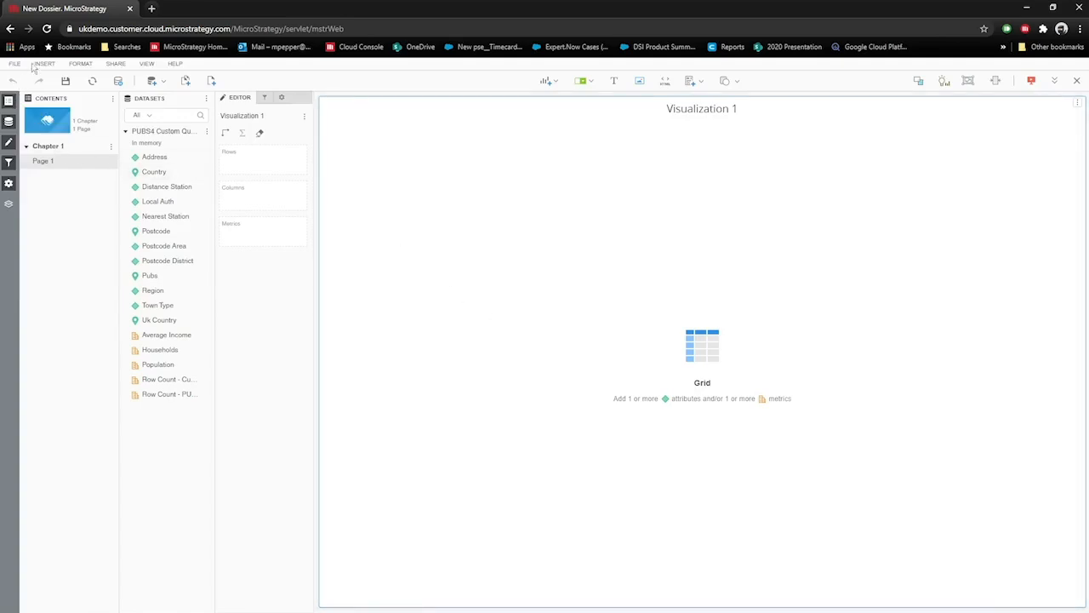
{"action": "left_click", "coordinate": [81, 64]}
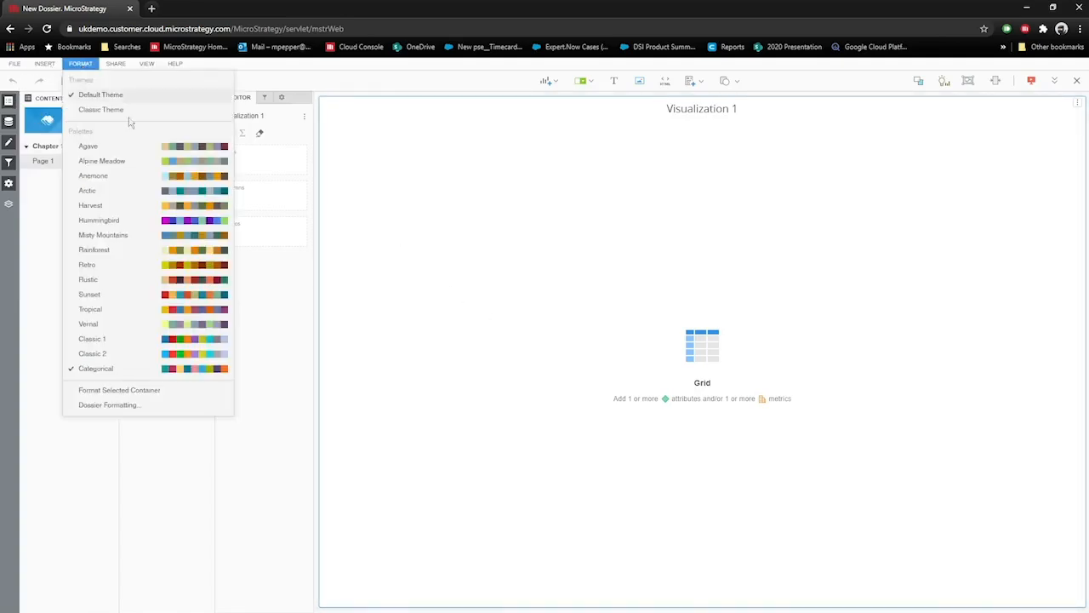
{"action": "left_click", "coordinate": [142, 406]}
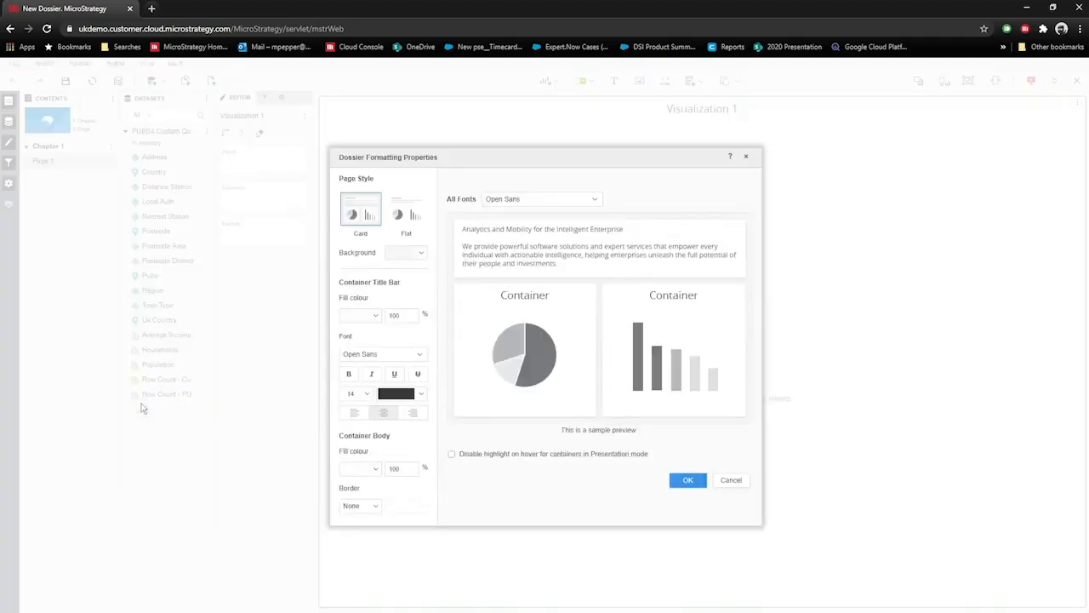
{"action": "left_click", "coordinate": [397, 260]}
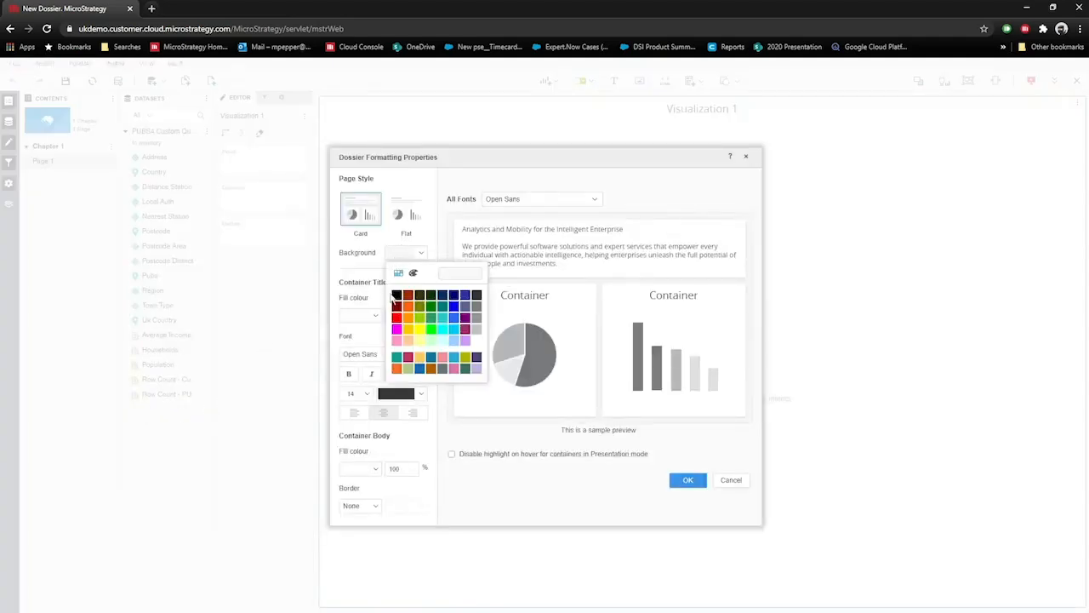
{"action": "left_click", "coordinate": [396, 295]}
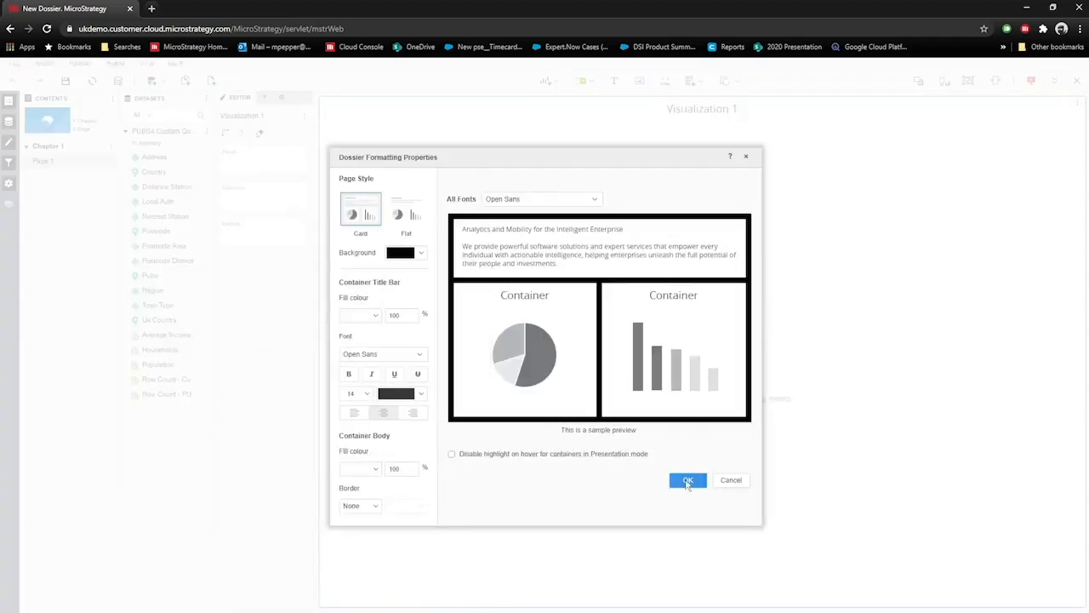
{"action": "left_click", "coordinate": [688, 480]}
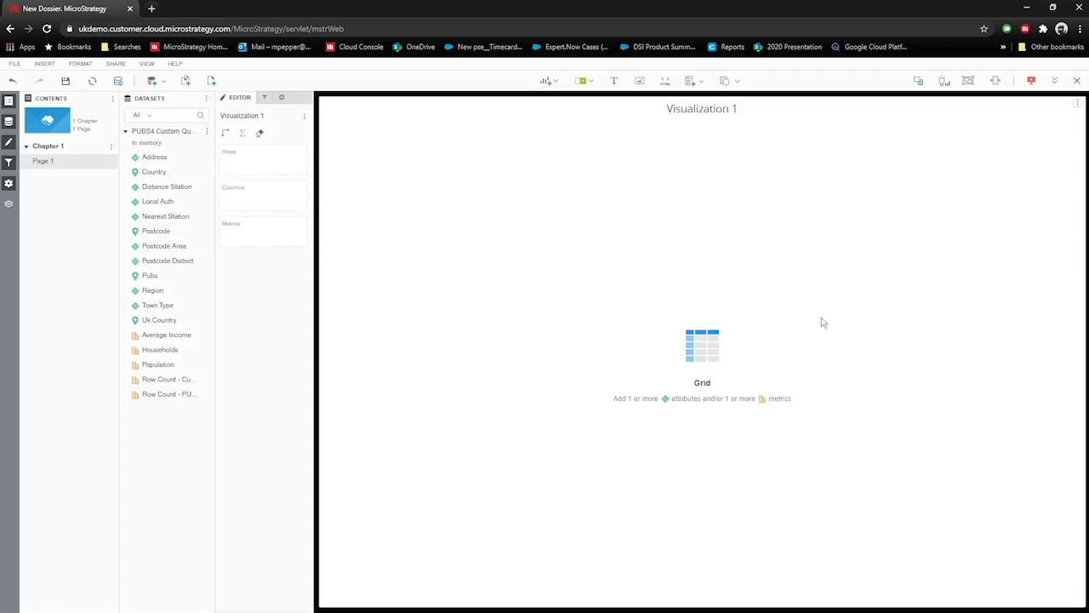
- Change Visualization 1 to the Geospatial Service map
{"action": "left_click", "coordinate": [1078, 102]}
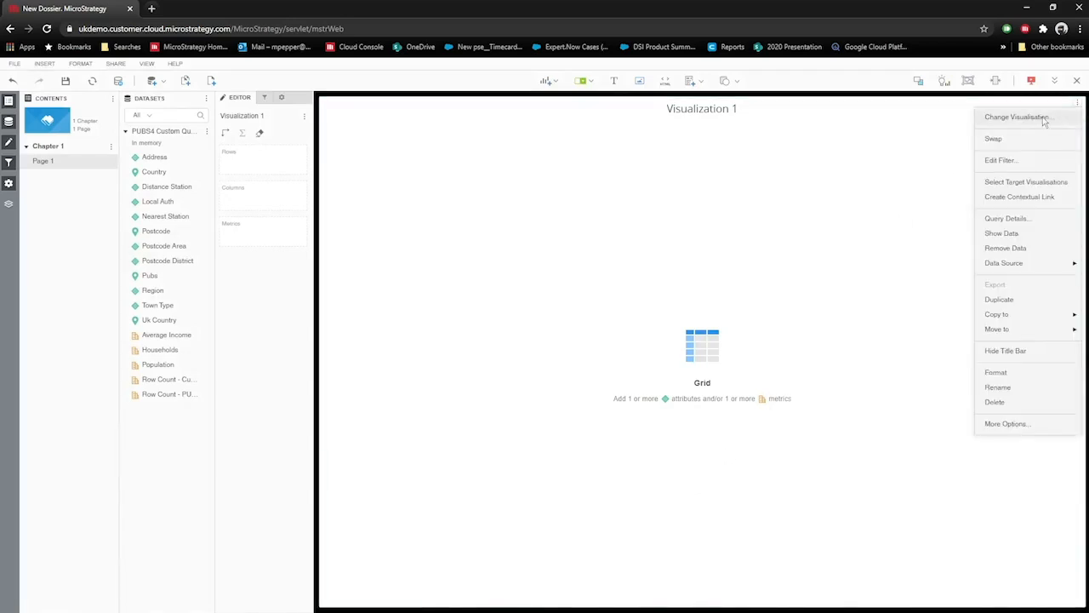
{"action": "left_click", "coordinate": [1045, 122]}
{"action": "left_click", "coordinate": [450, 245]}
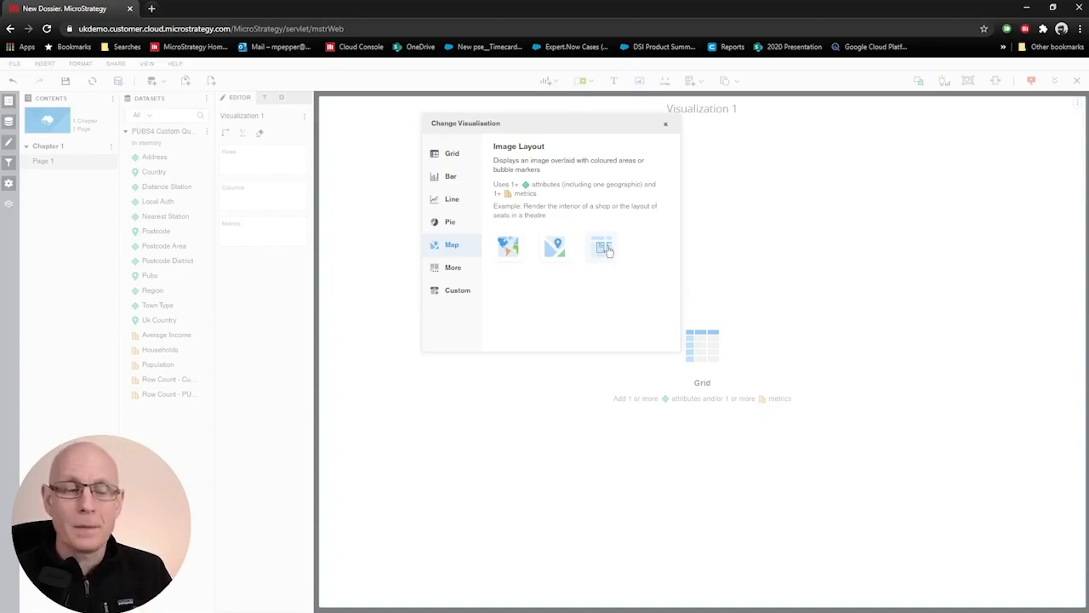
{"action": "left_click", "coordinate": [508, 249]}
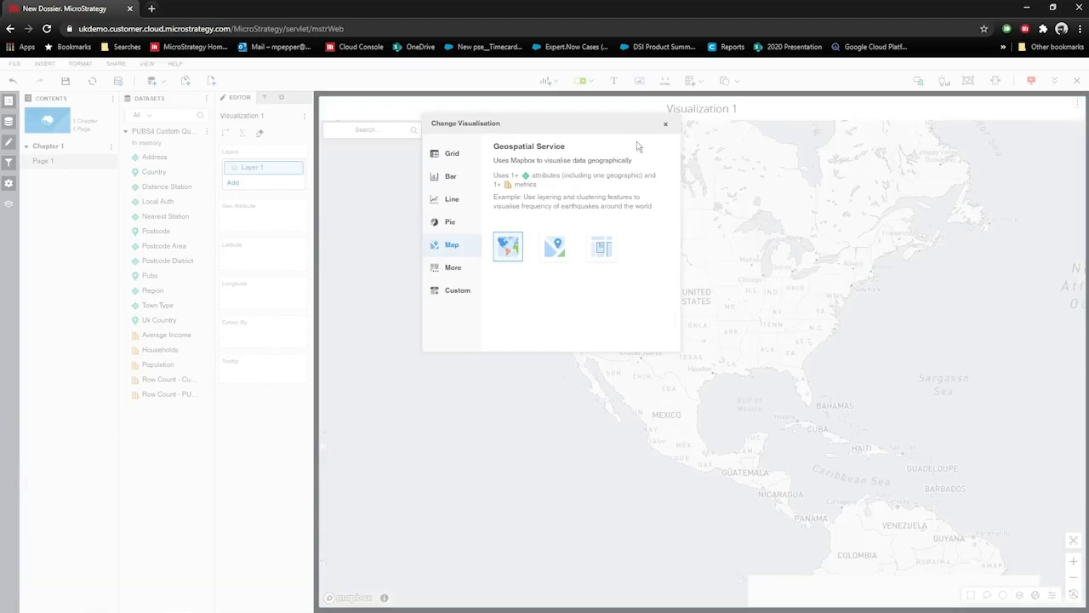
{"action": "left_click", "coordinate": [666, 124]}
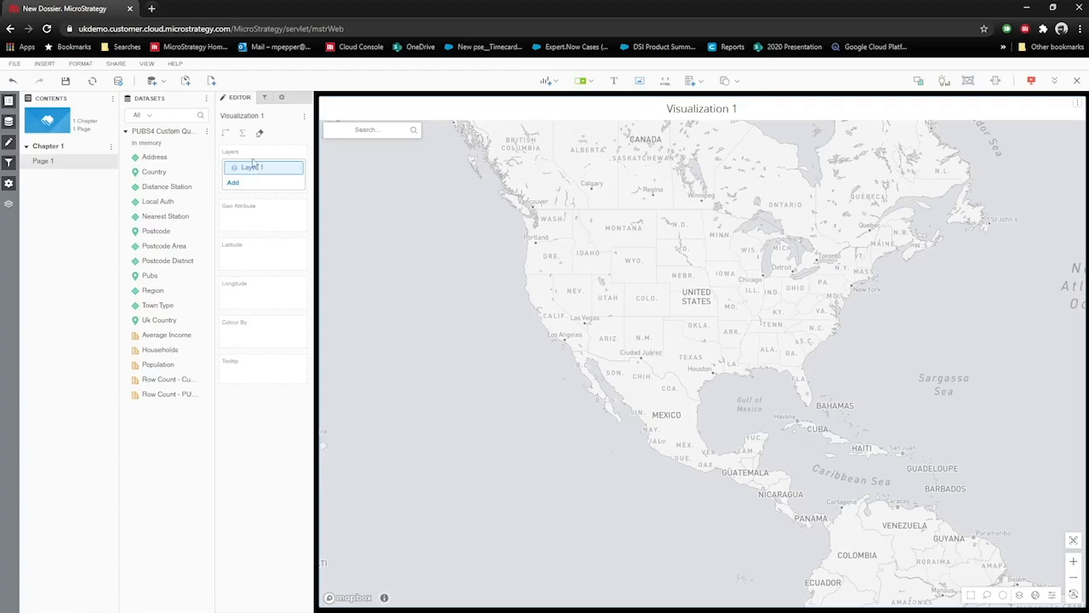
- Assign Postcode Area as the geo attribute of the map's first layer and rename the layer Area
{"action": "left_click_drag", "start_coordinate": [187, 248], "coordinate": [245, 230]}
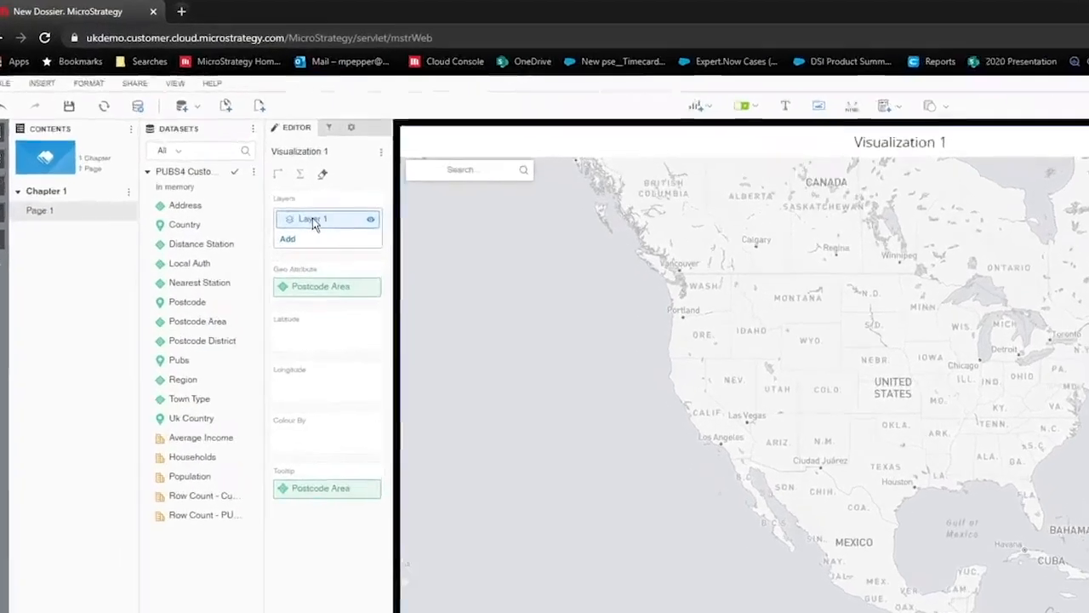
{"action": "right_click", "coordinate": [254, 171]}
{"action": "left_click", "coordinate": [383, 266]}
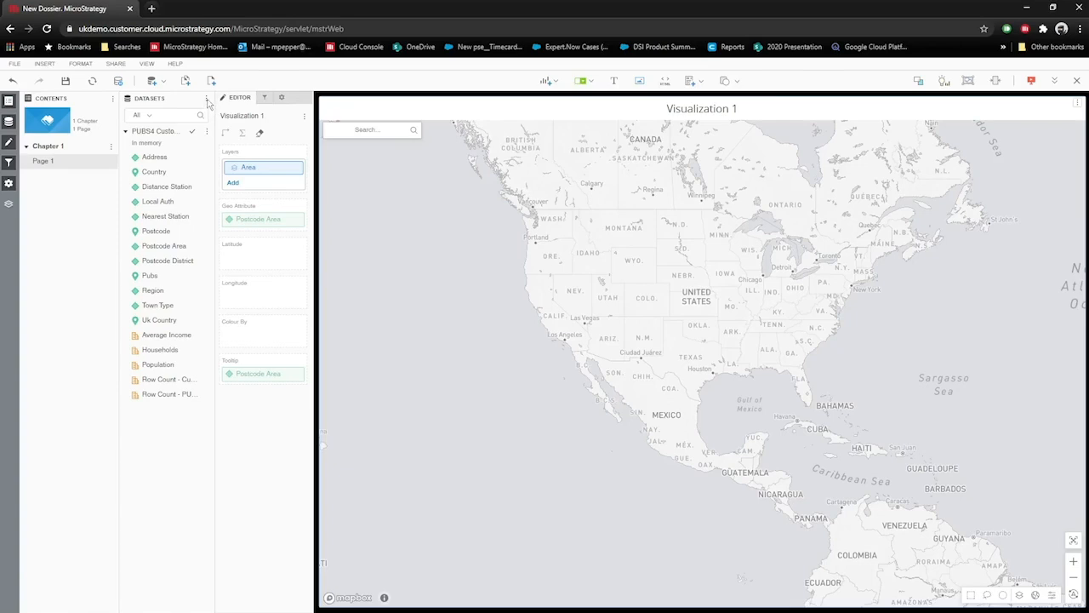
- Group the dataset objects by table and rename the PUBS4 row count metric as #Pubs
{"action": "left_click", "coordinate": [206, 100]}
{"action": "left_click", "coordinate": [244, 166]}
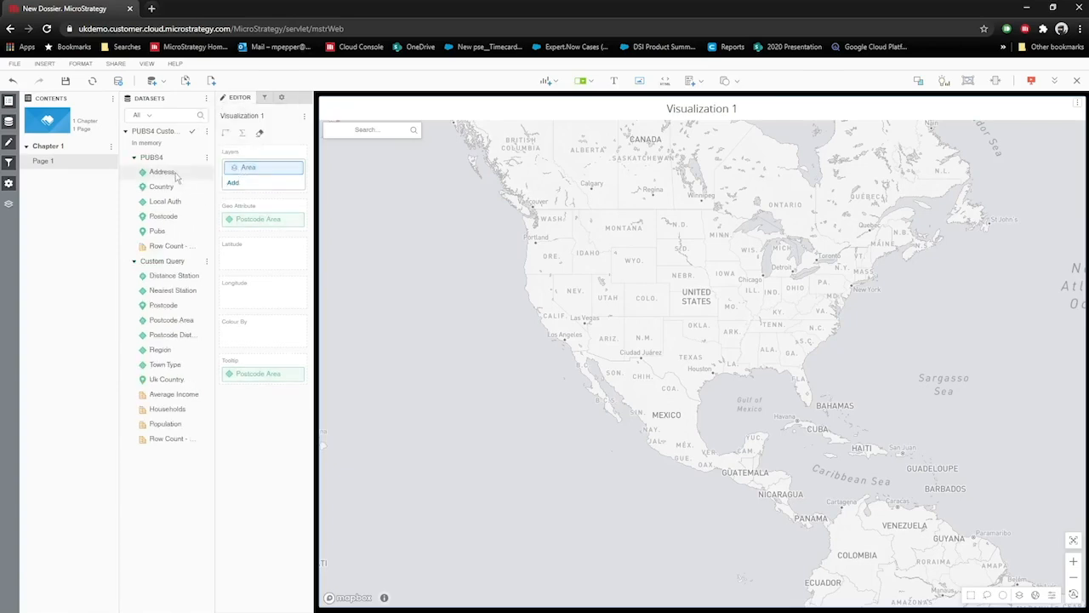
{"action": "right_click", "coordinate": [170, 246]}
{"action": "left_click", "coordinate": [191, 379]}
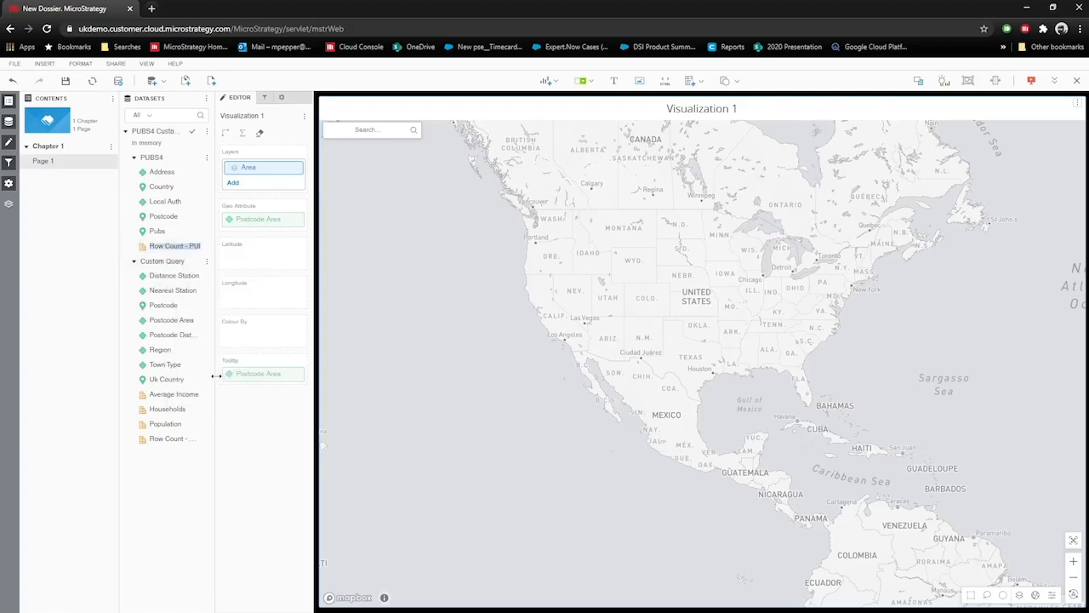
{"action": "type", "text": "#Pubs"}
{"action": "key", "text": "Return"}
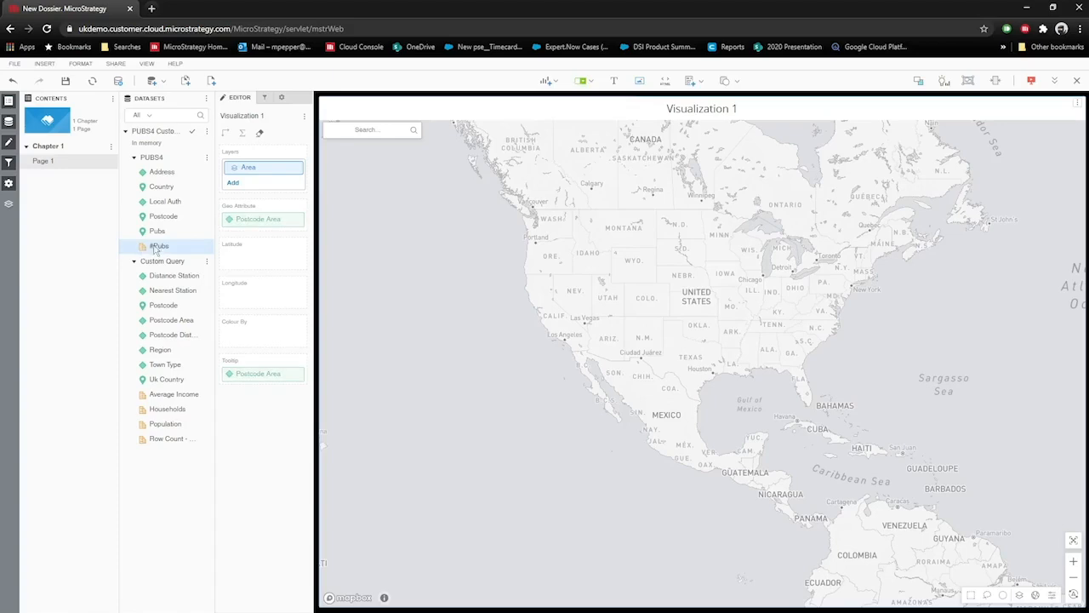
- Colour the Area layer by #Pubs and format it as an Area type with Postcode boundaries
{"action": "left_click_drag", "start_coordinate": [156, 249], "coordinate": [240, 340]}
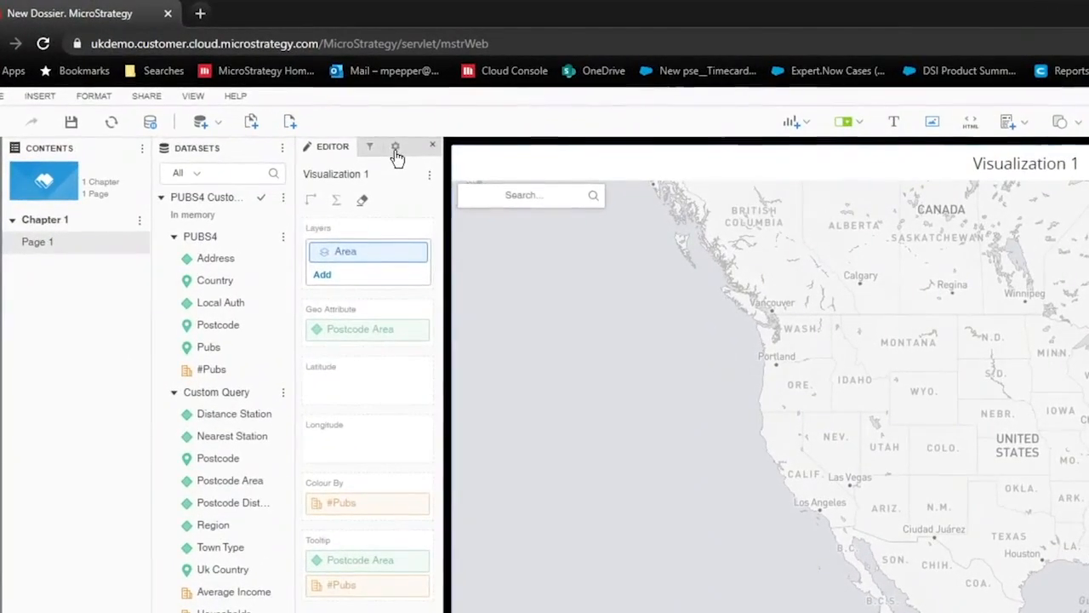
{"action": "left_click", "coordinate": [282, 99]}
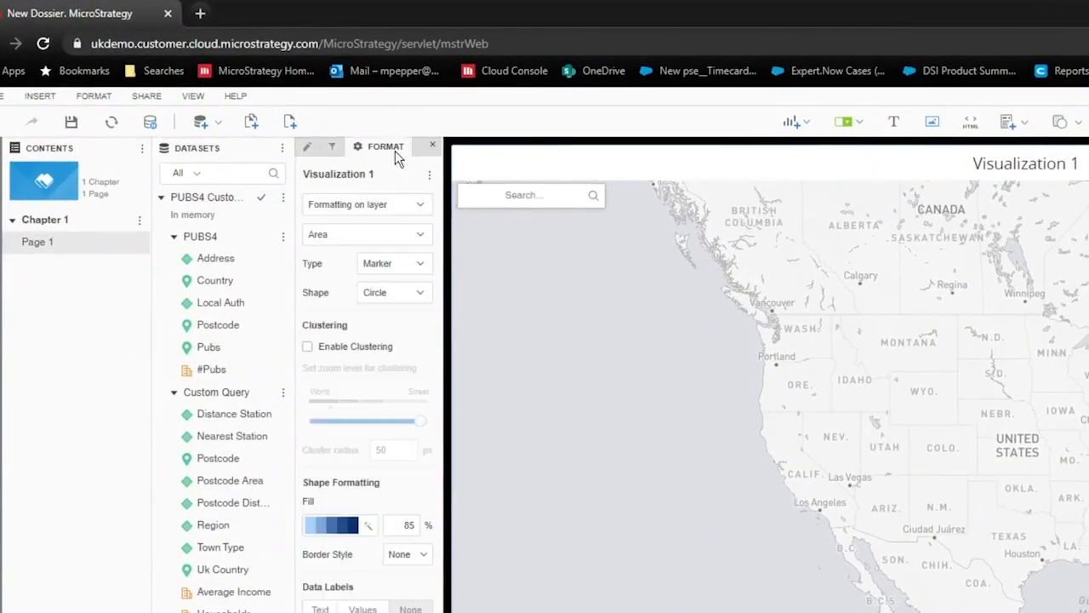
{"action": "left_click", "coordinate": [394, 261]}
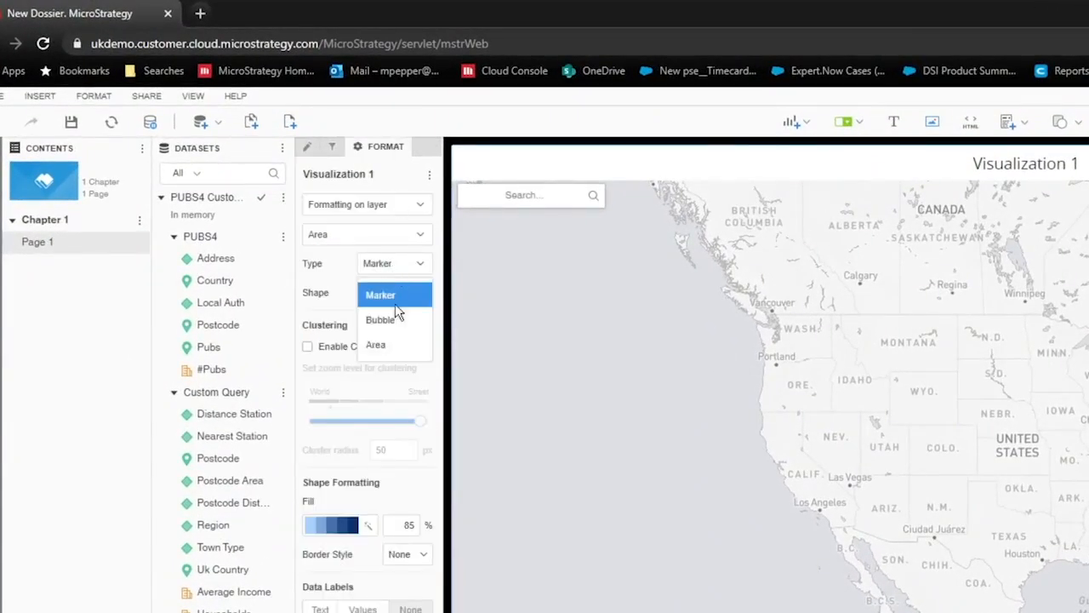
{"action": "left_click", "coordinate": [395, 344]}
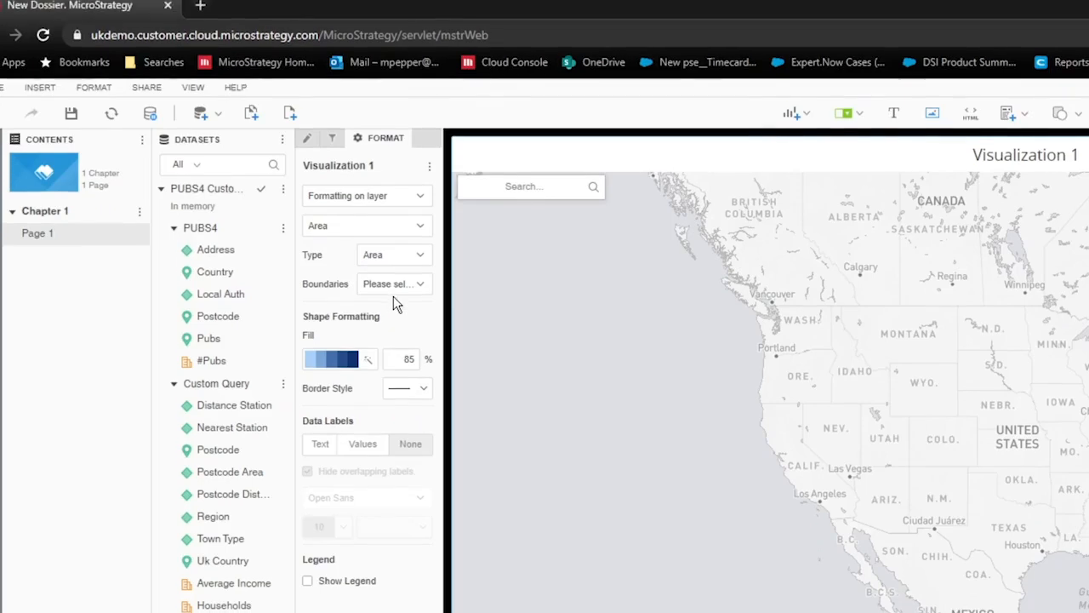
{"action": "left_click", "coordinate": [393, 290]}
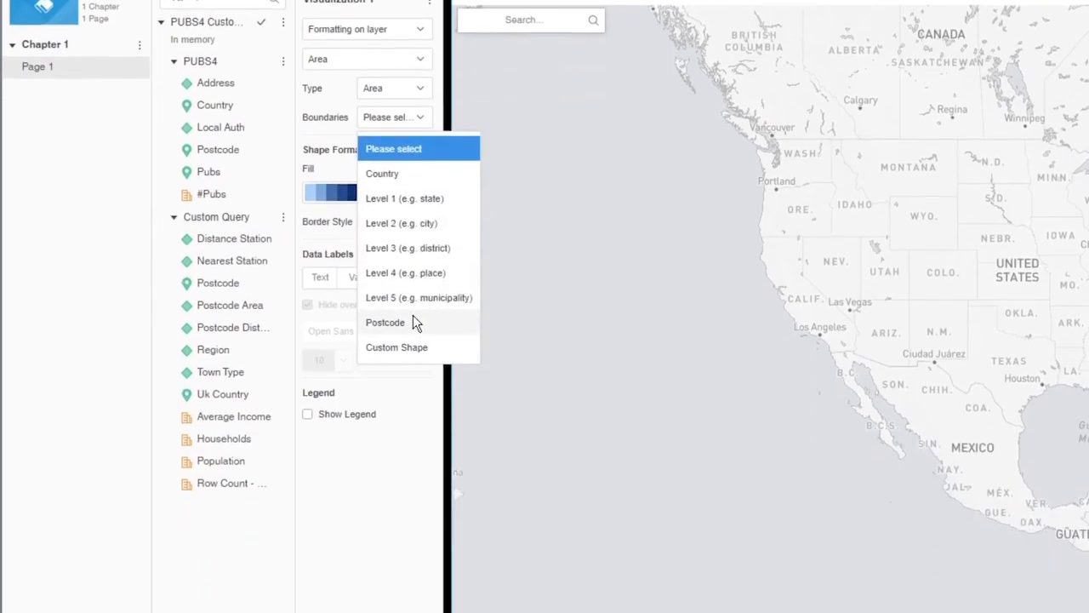
{"action": "left_click", "coordinate": [415, 322]}
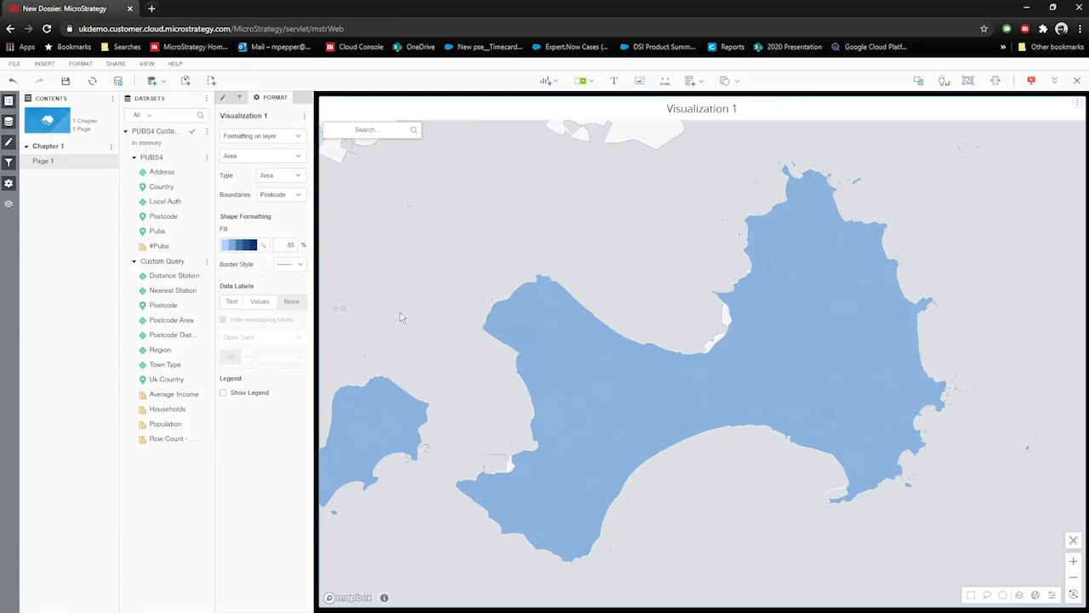
- Add Country as a second geo attribute under Postcode Area on the Area layer
{"action": "scroll", "coordinate": [400, 317], "scroll_direction": "down", "scroll_amount": 5}
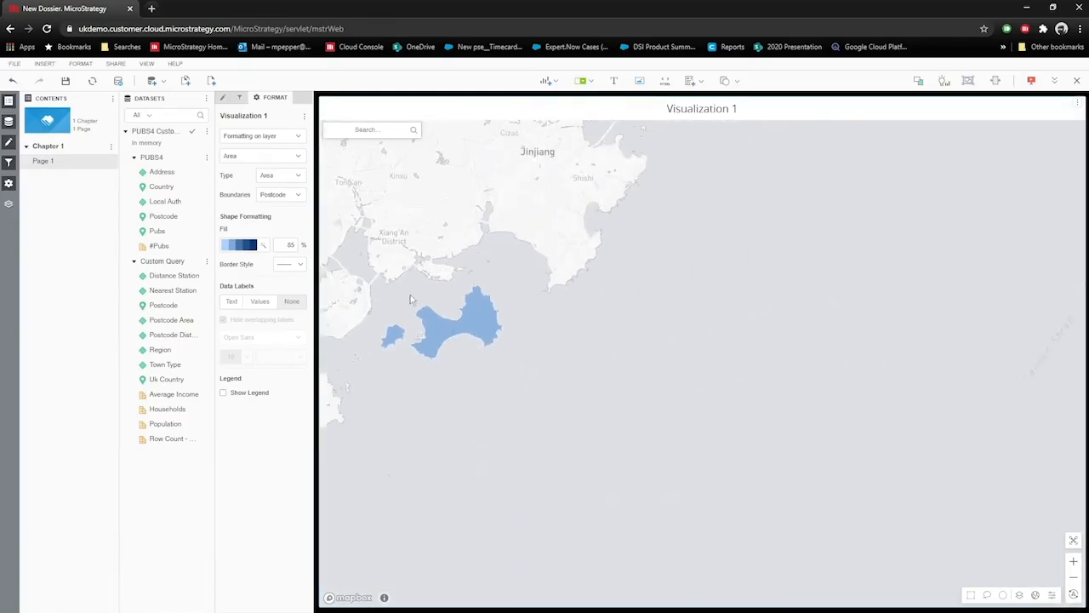
{"action": "left_click_drag", "start_coordinate": [409, 298], "coordinate": [551, 376]}
{"action": "scroll", "coordinate": [552, 368], "scroll_direction": "down", "scroll_amount": 3}
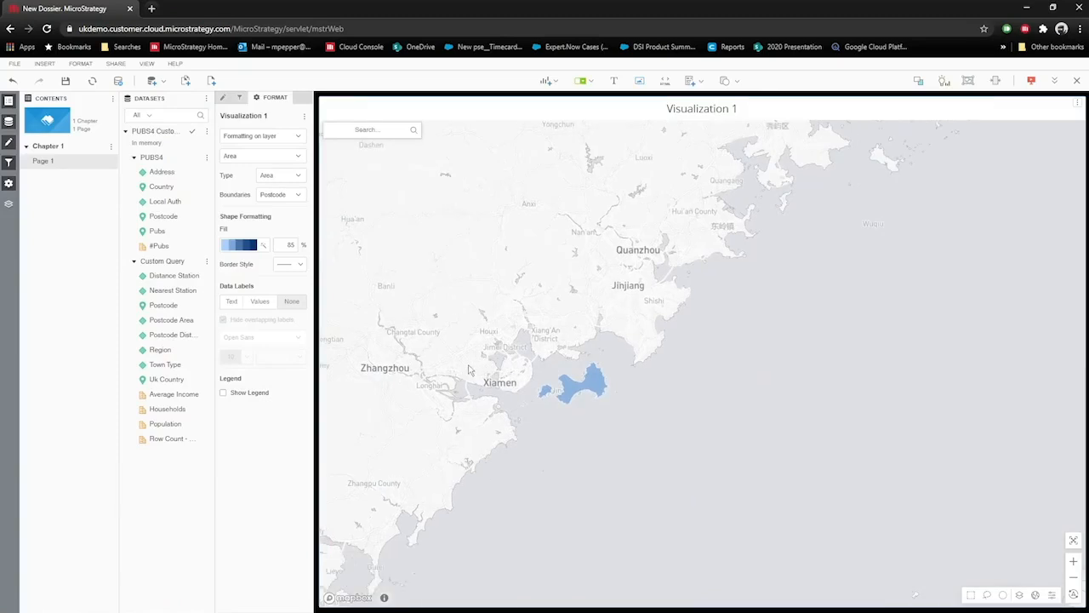
{"action": "left_click", "coordinate": [223, 99]}
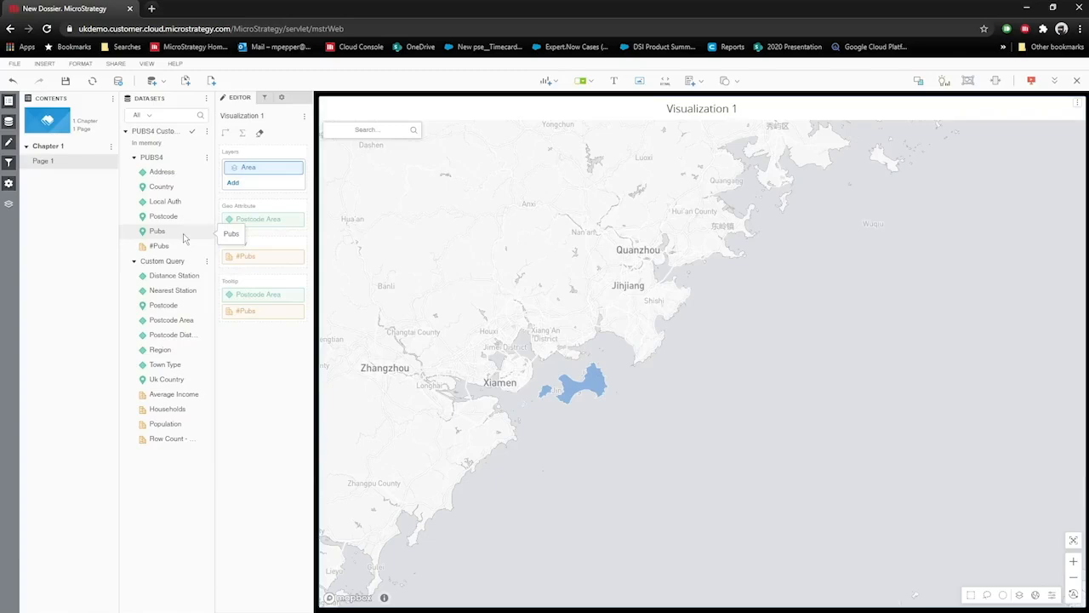
{"action": "mouse_move", "coordinate": [570, 387]}
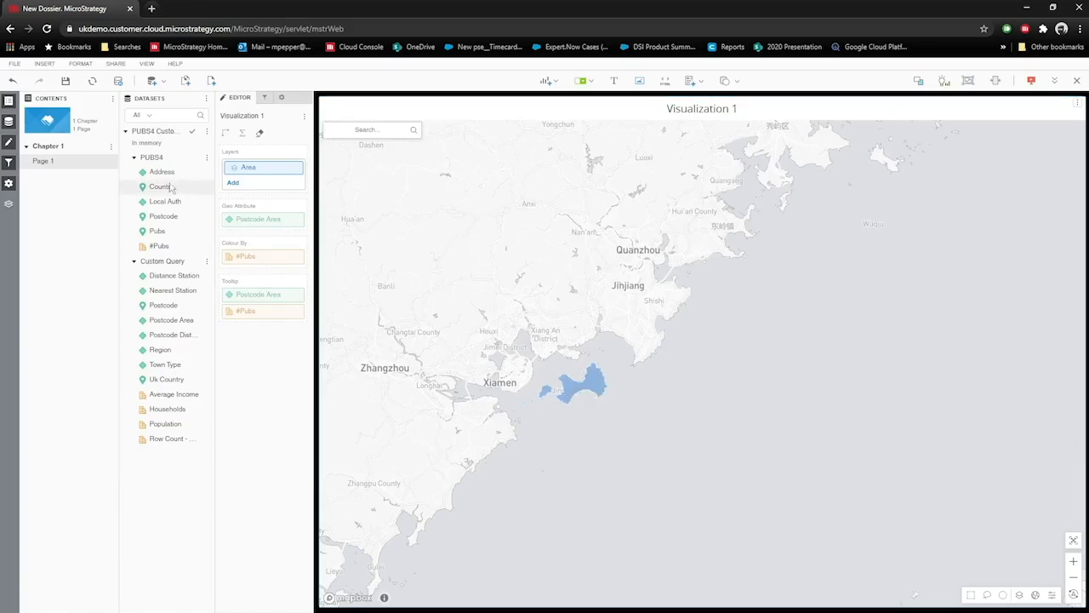
{"action": "left_click_drag", "start_coordinate": [166, 186], "coordinate": [243, 233]}
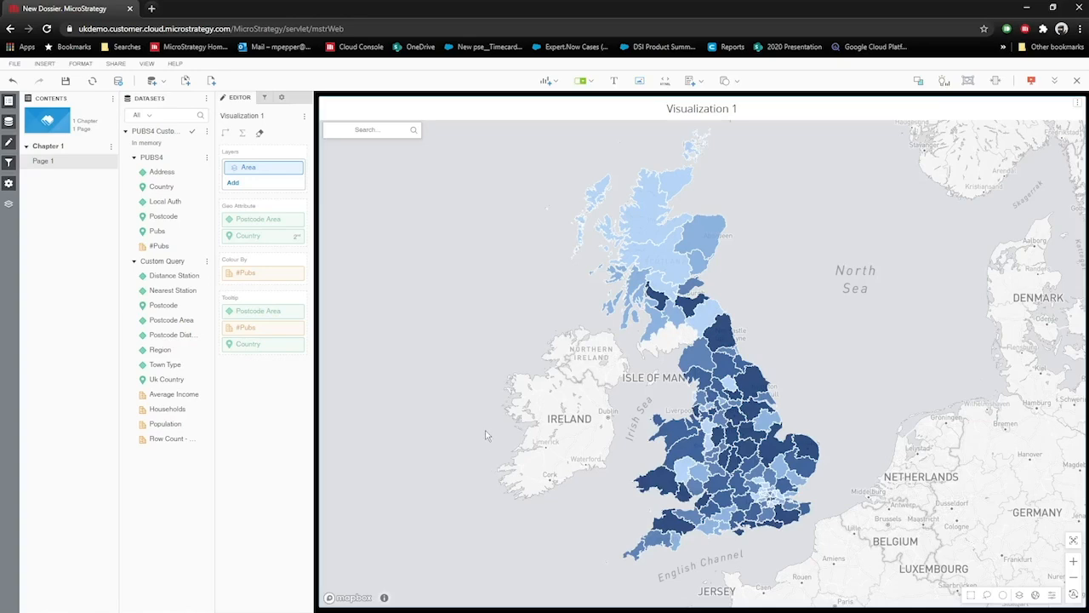
- Switch the base map to the Dark style and hide the visualization's title bar
{"action": "left_click", "coordinate": [1035, 595]}
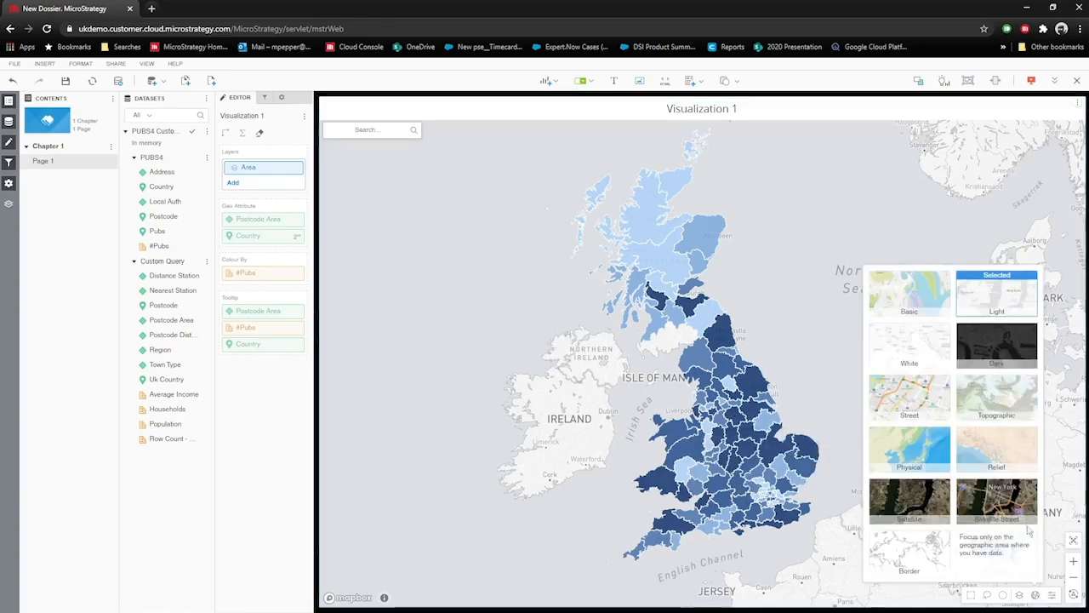
{"action": "left_click", "coordinate": [1015, 349]}
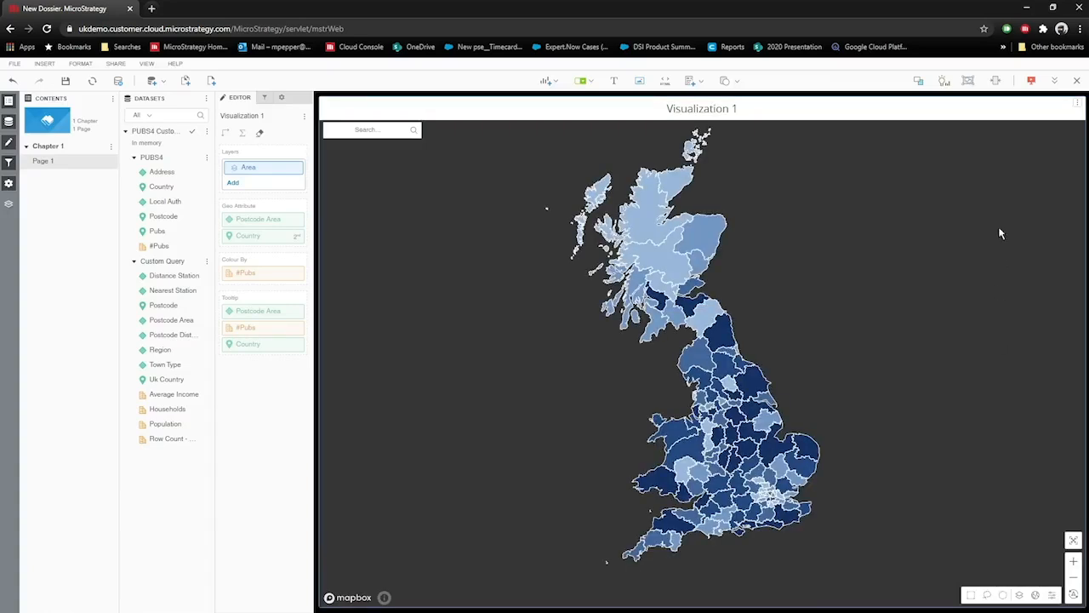
{"action": "left_click", "coordinate": [1076, 105]}
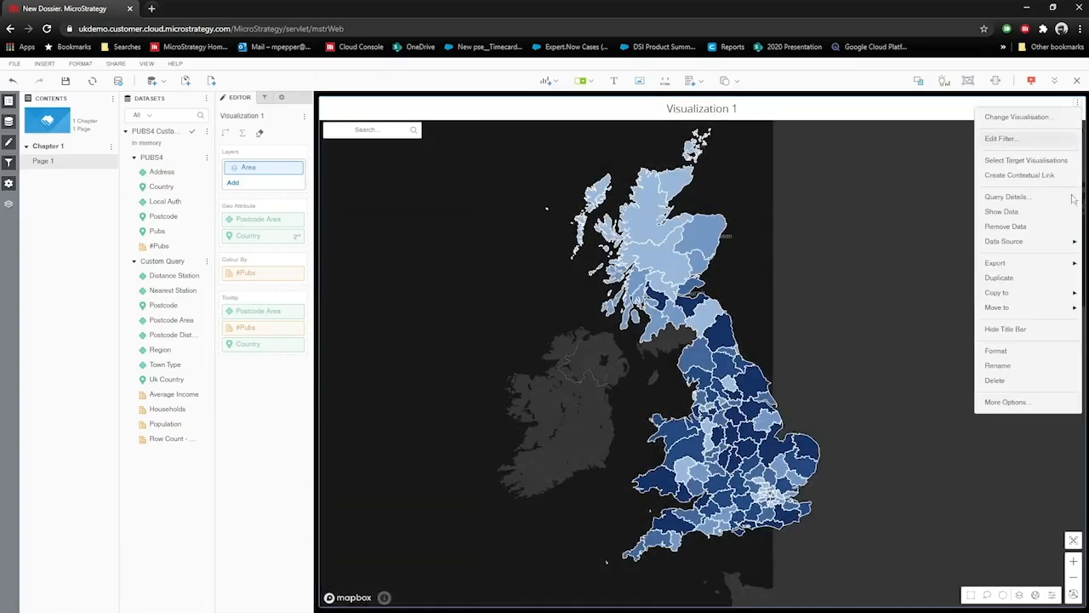
{"action": "left_click", "coordinate": [1006, 330]}
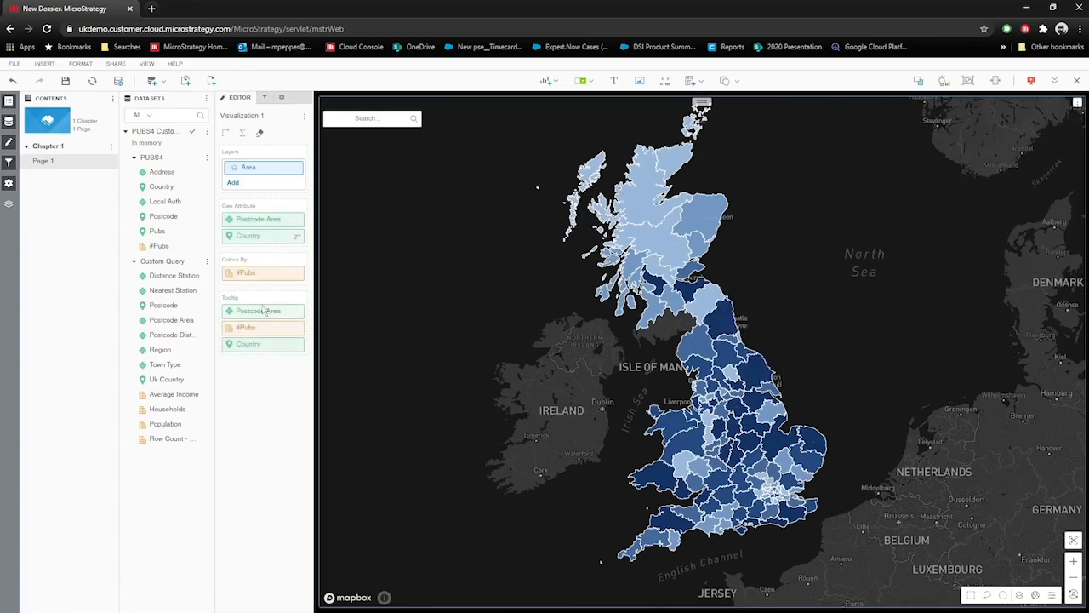
- Set the Area layer's #Pubs threshold colours to the Wild Berry palette
{"action": "right_click", "coordinate": [251, 279]}
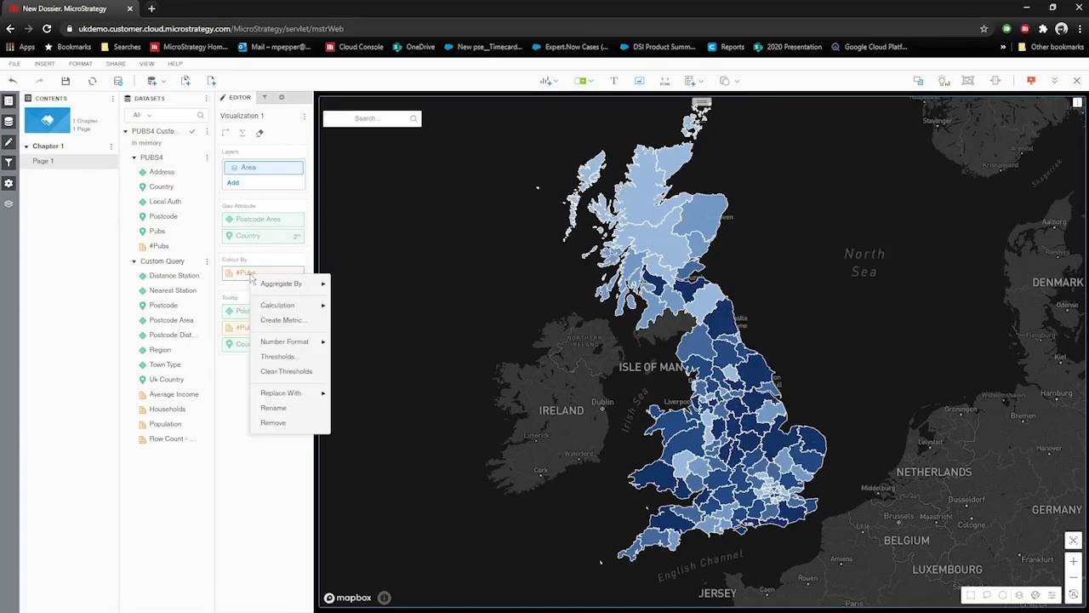
{"action": "left_click", "coordinate": [286, 360]}
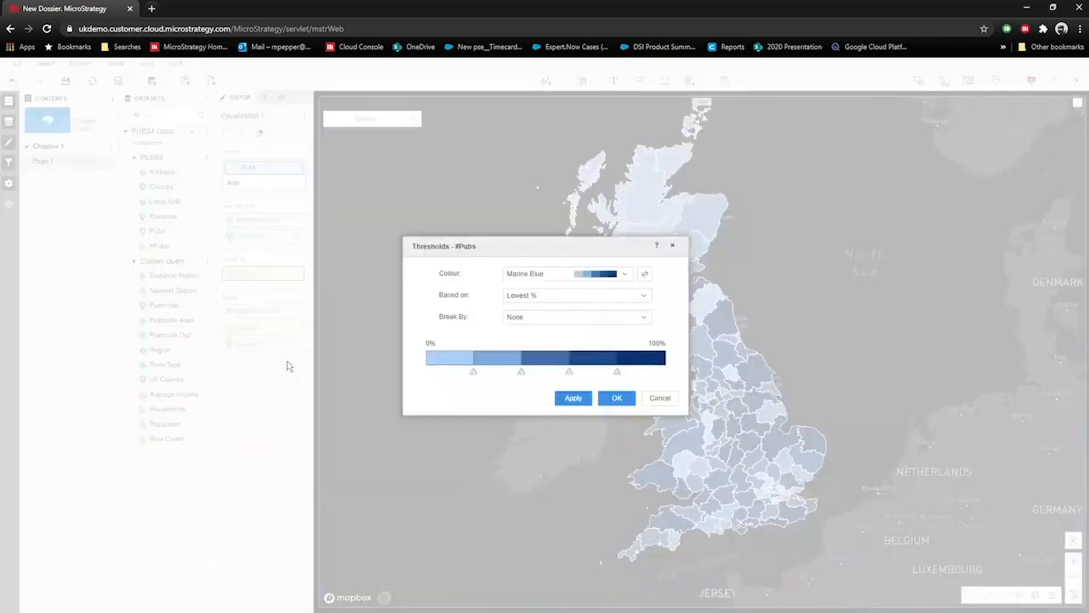
{"action": "left_click", "coordinate": [611, 274]}
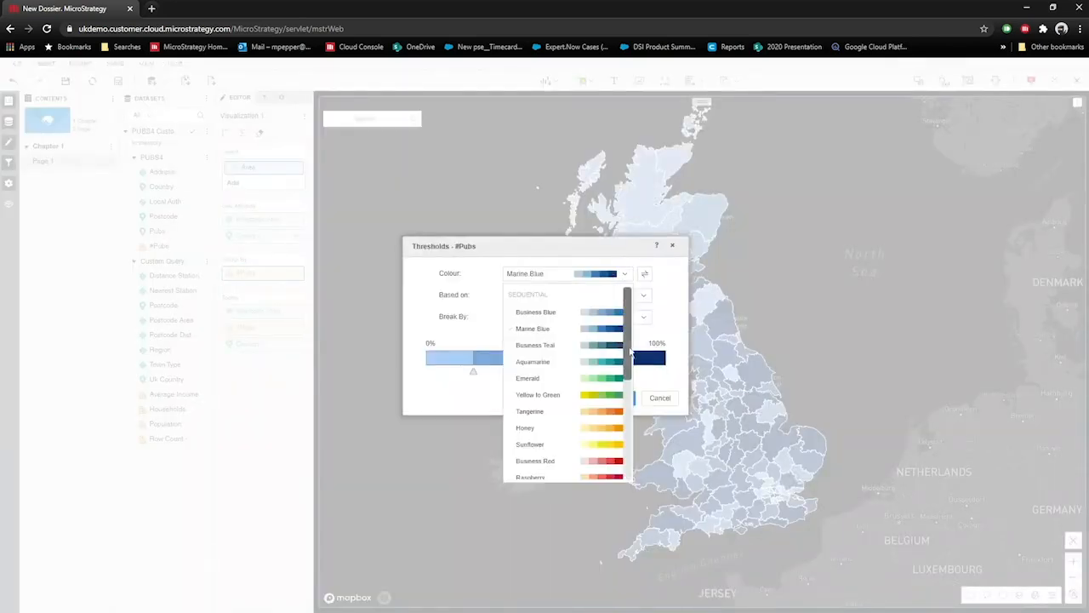
{"action": "scroll", "coordinate": [595, 350], "scroll_direction": "down", "scroll_amount": 3}
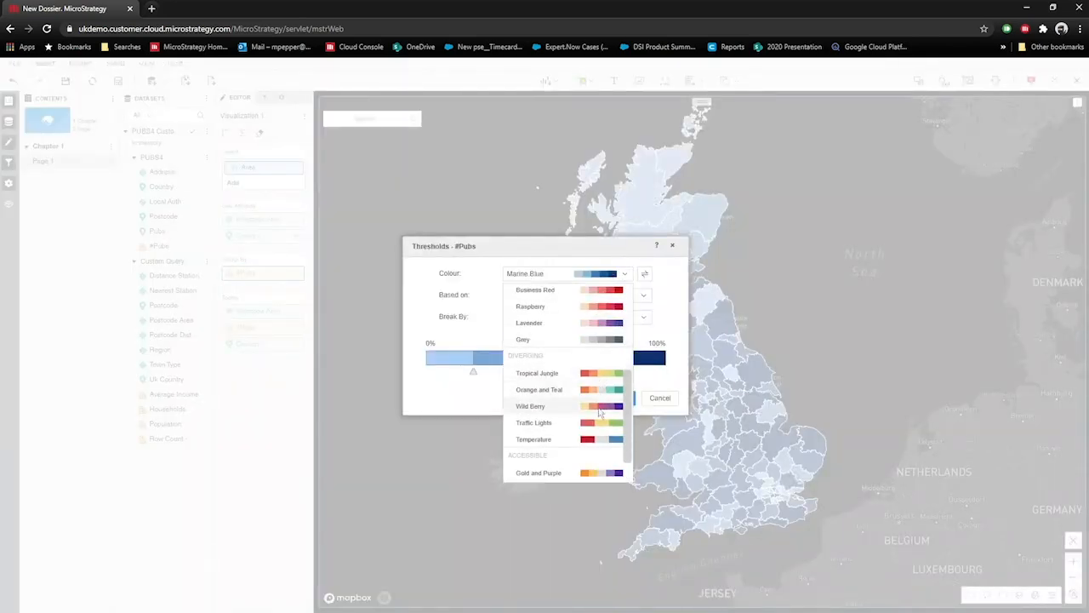
{"action": "left_click", "coordinate": [602, 409]}
{"action": "left_click", "coordinate": [624, 401]}
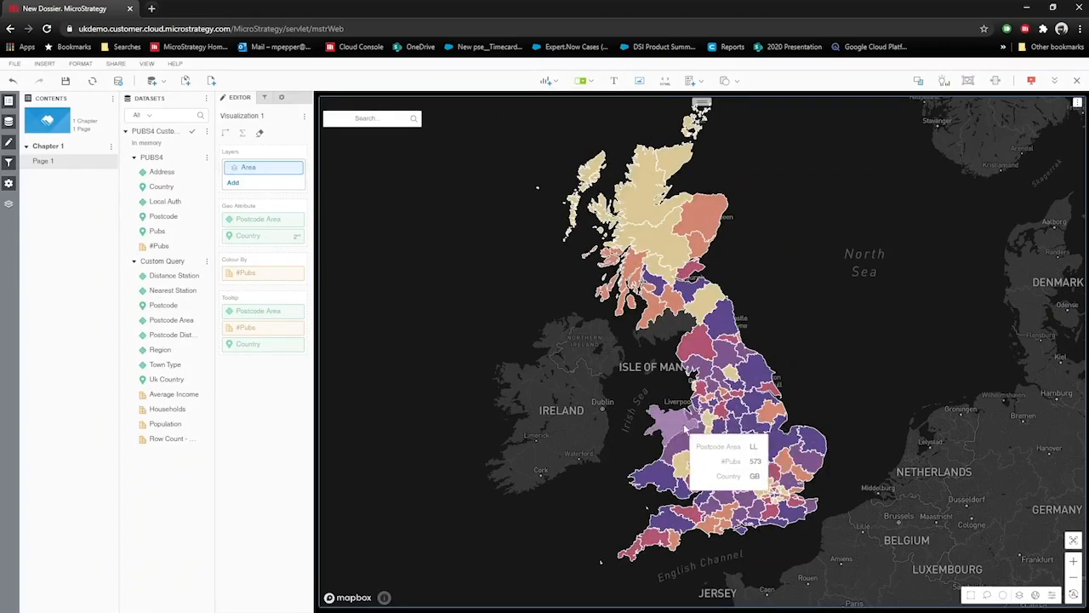
{"action": "mouse_move", "coordinate": [693, 438]}
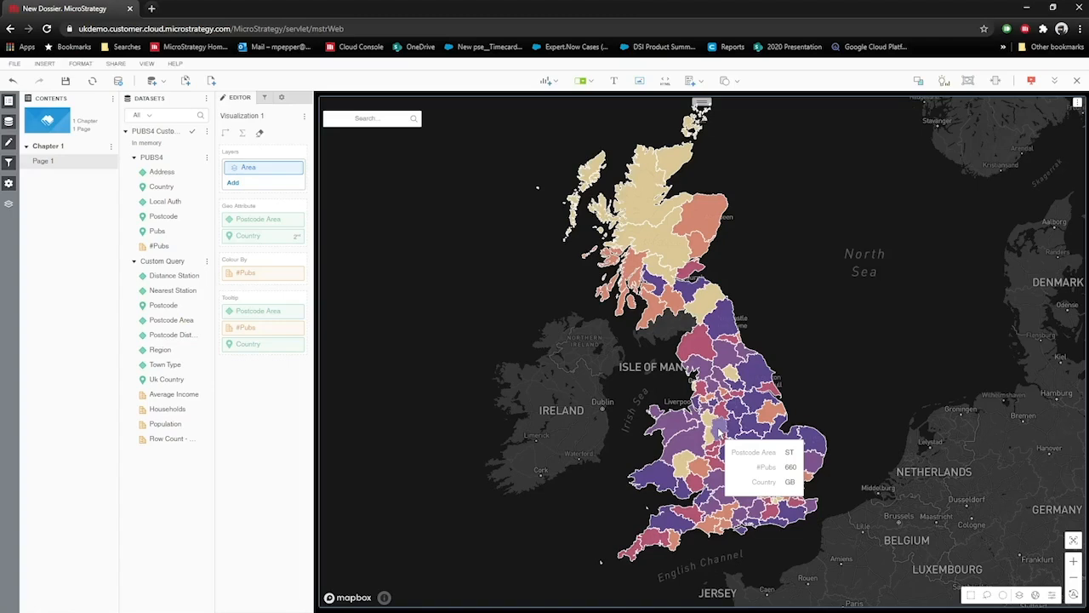
{"action": "mouse_move", "coordinate": [750, 443]}
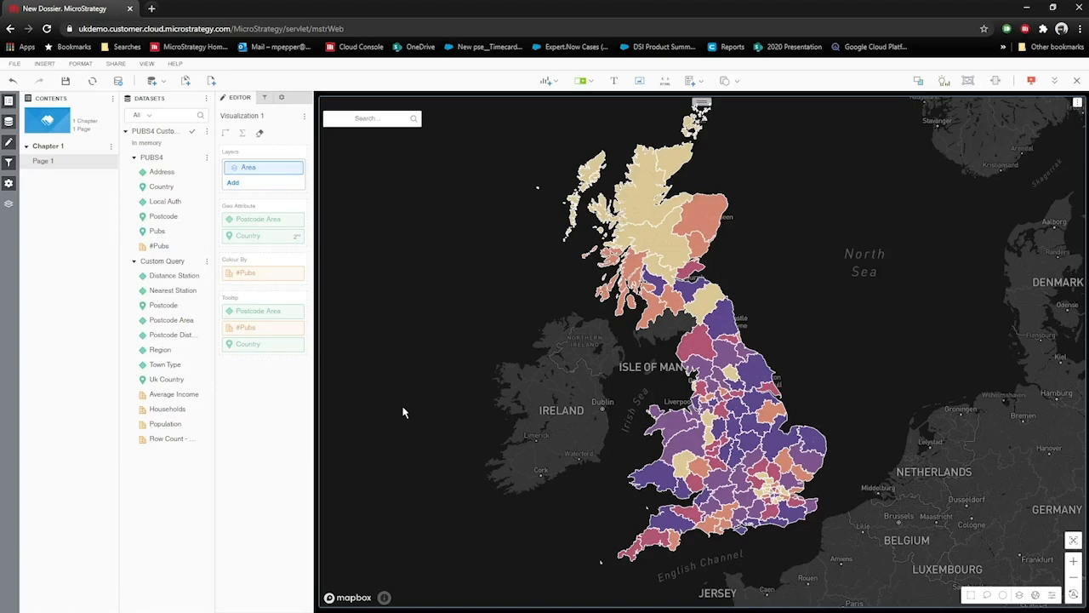
- Add a second map layer named District and assign Postcode District as its geo attribute
{"action": "left_click", "coordinate": [234, 184]}
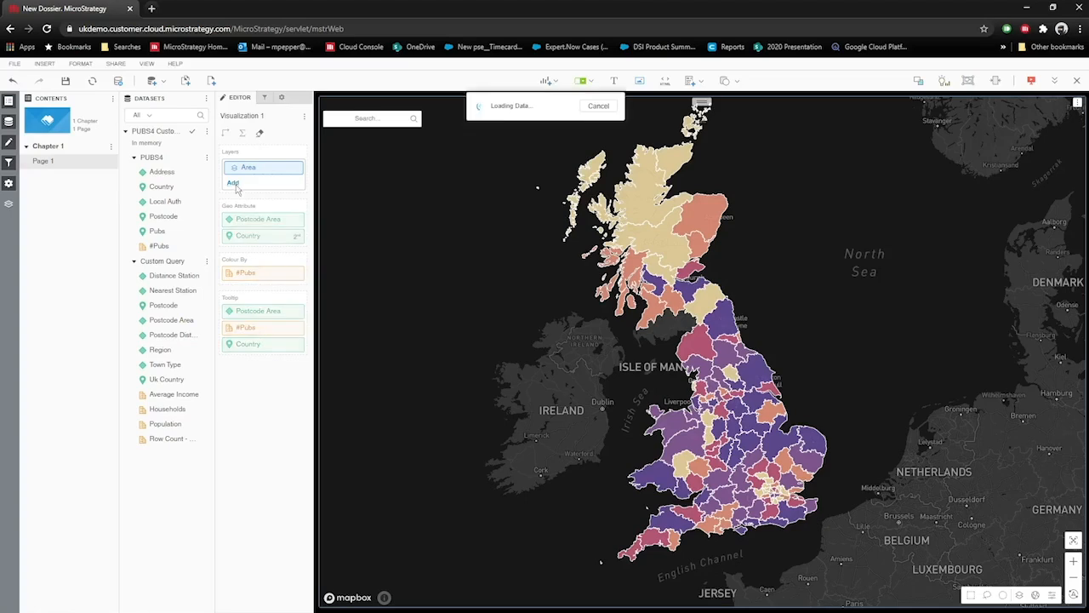
{"action": "right_click", "coordinate": [252, 184]}
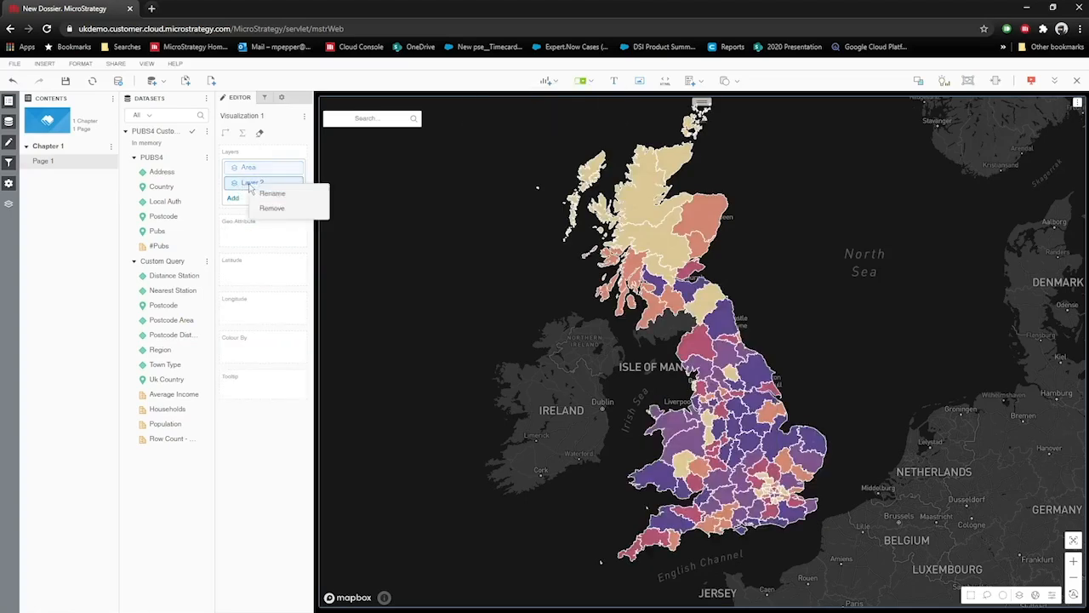
{"action": "left_click", "coordinate": [273, 194]}
{"action": "type", "text": "District"}
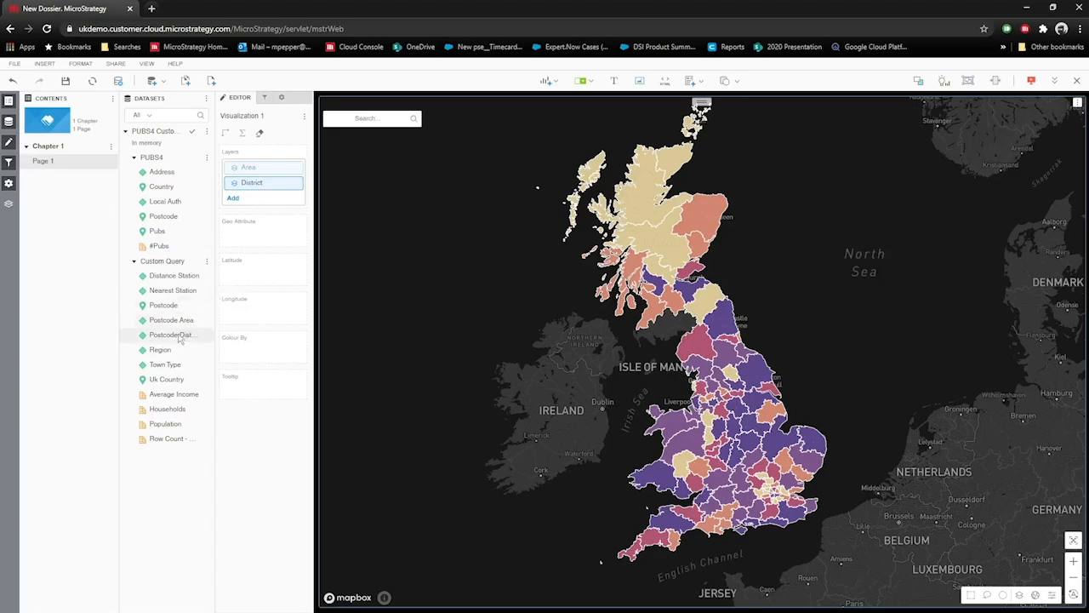
{"action": "left_click_drag", "start_coordinate": [176, 341], "coordinate": [256, 246]}
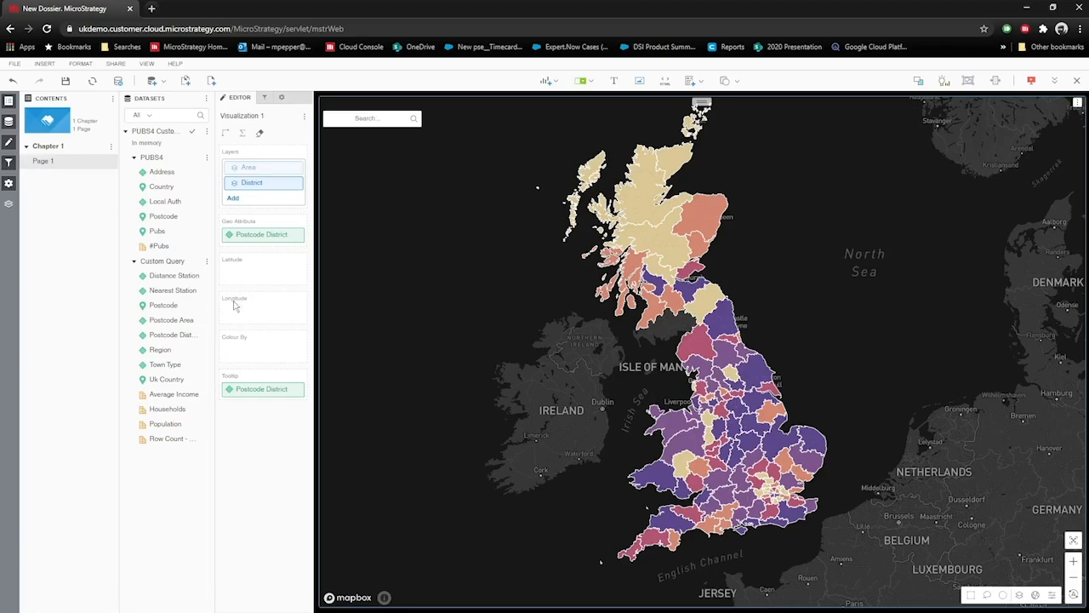
- Colour the District layer by #Pubs and set its threshold colours to the Wild Berry palette
{"action": "left_click_drag", "start_coordinate": [168, 252], "coordinate": [248, 348]}
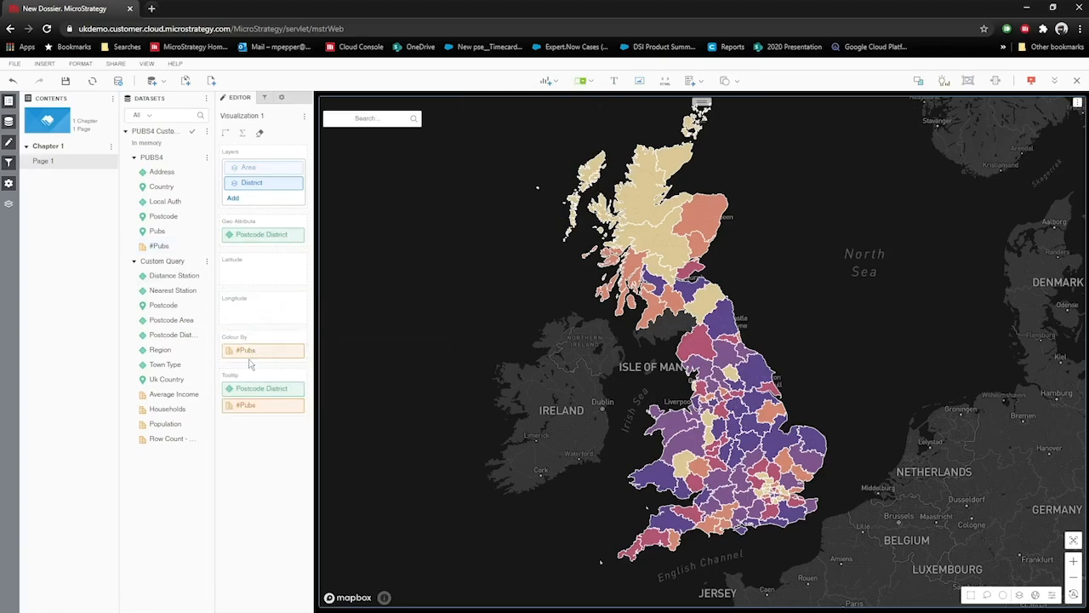
{"action": "right_click", "coordinate": [258, 356]}
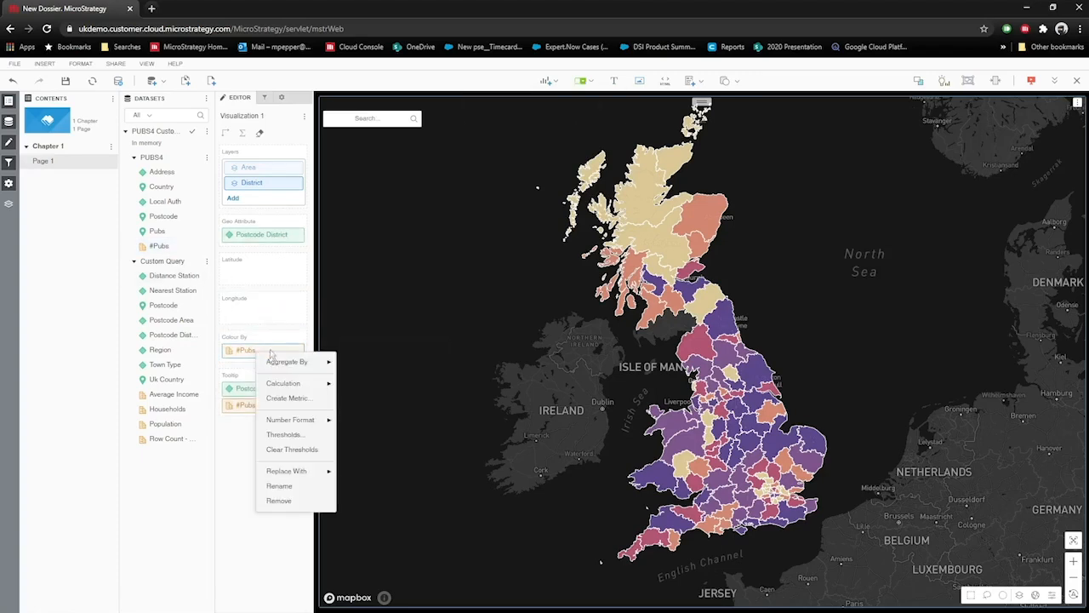
{"action": "left_click", "coordinate": [311, 436]}
{"action": "left_click", "coordinate": [623, 306]}
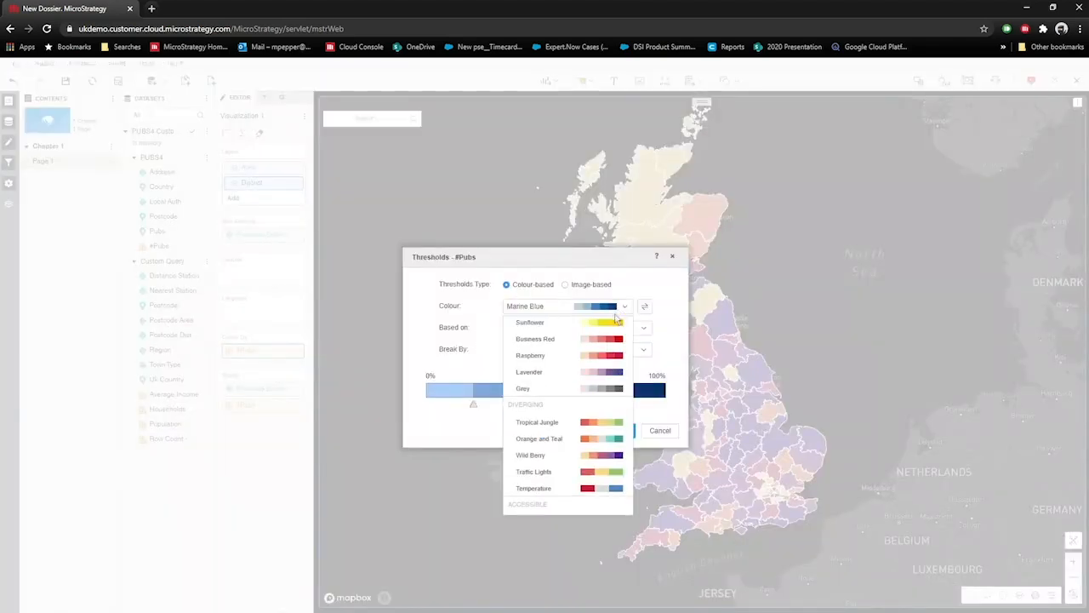
{"action": "scroll", "coordinate": [605, 385], "scroll_direction": "down", "scroll_amount": 1}
{"action": "left_click", "coordinate": [596, 405]}
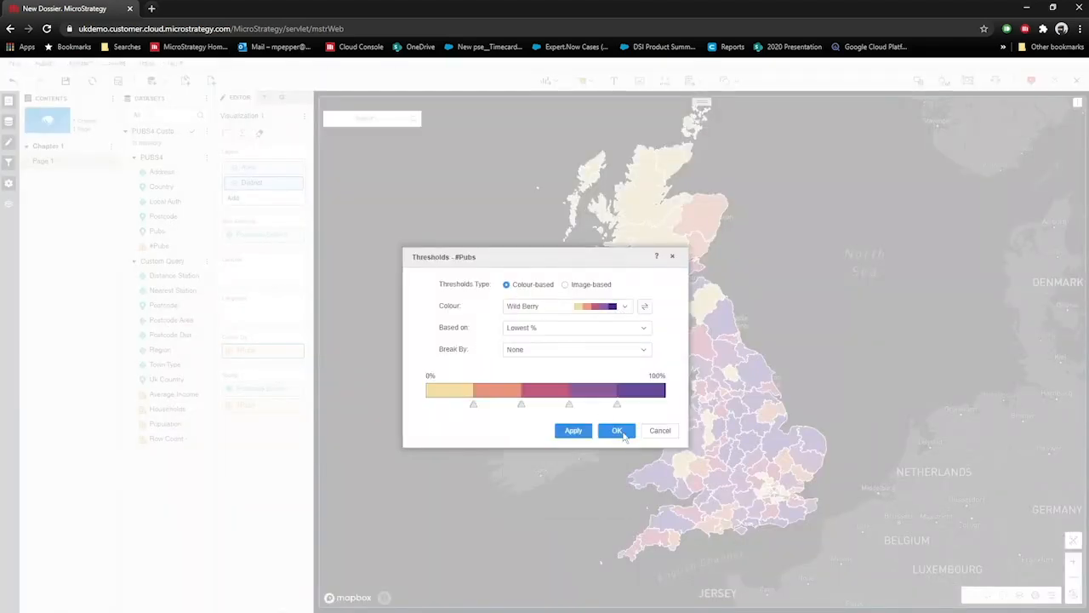
{"action": "left_click", "coordinate": [619, 431]}
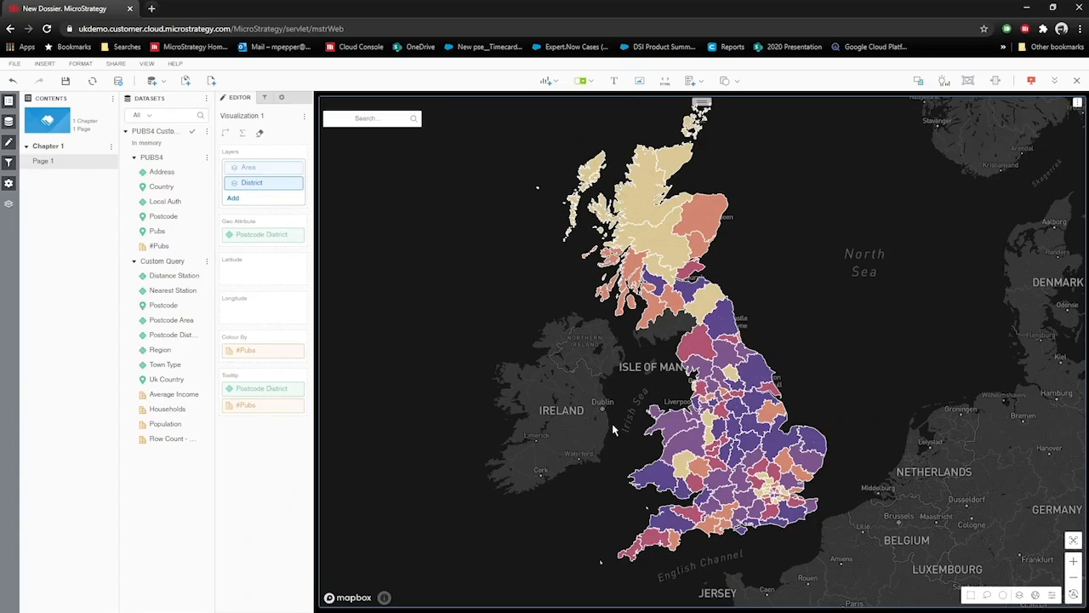
- Change the District layer's type to Area, continuing despite the large number of elements
{"action": "left_click", "coordinate": [281, 99]}
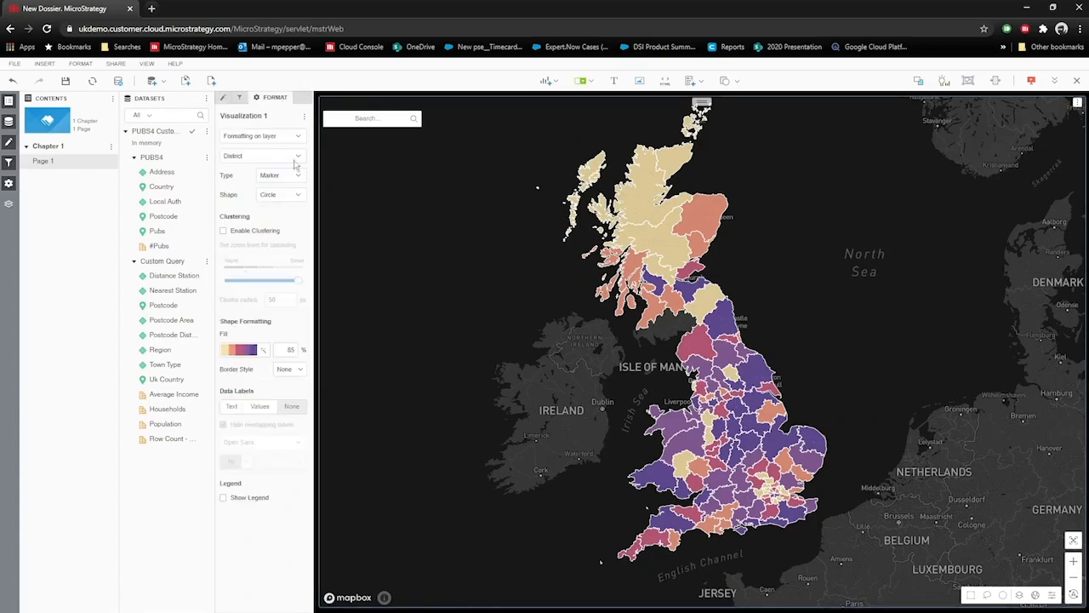
{"action": "left_click", "coordinate": [266, 177]}
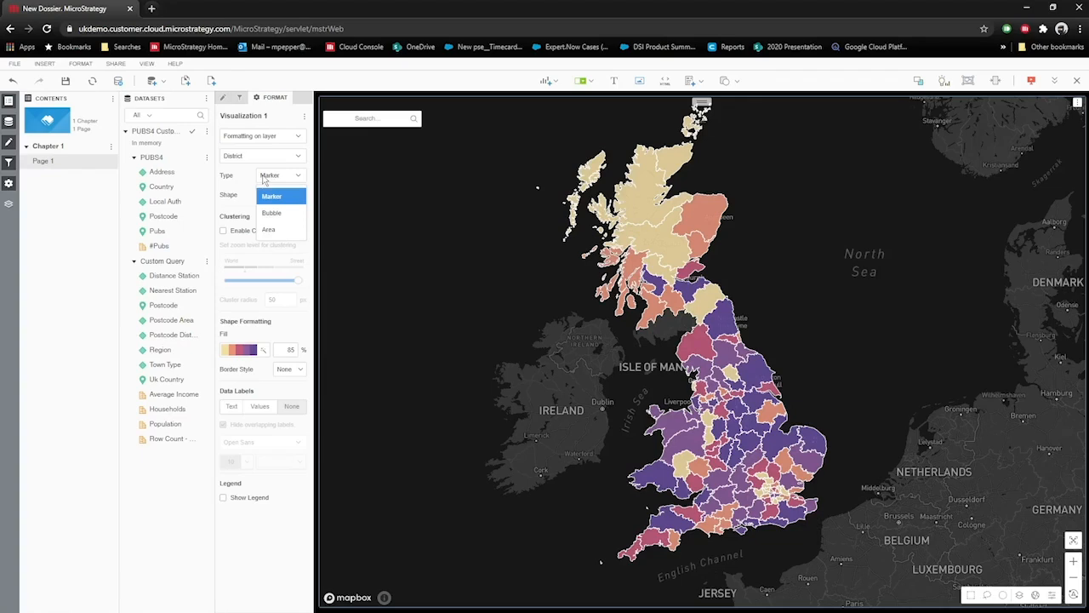
{"action": "left_click", "coordinate": [279, 231]}
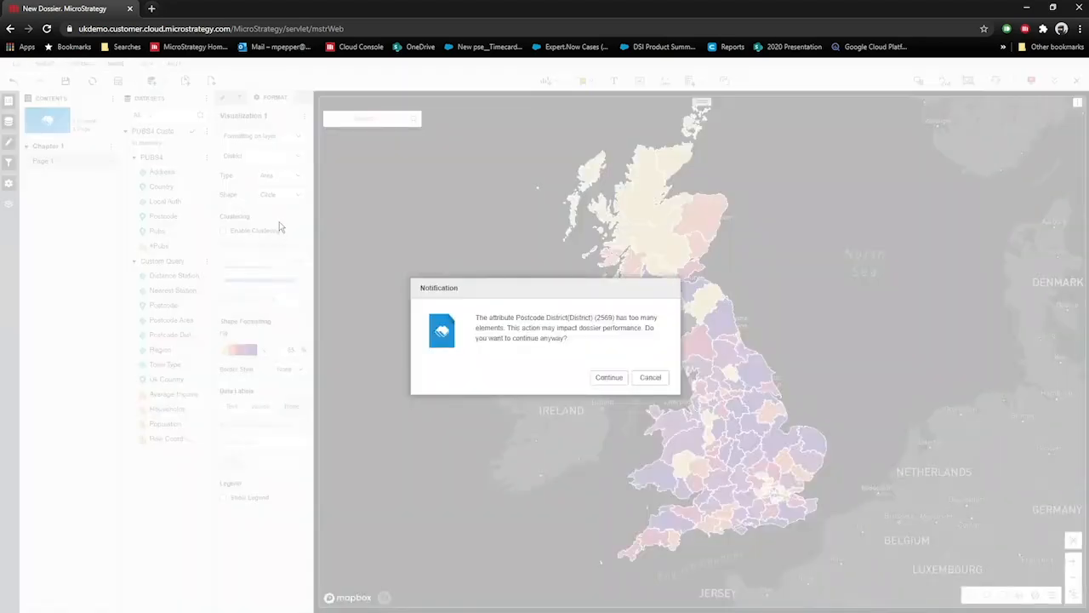
{"action": "left_click", "coordinate": [606, 379]}
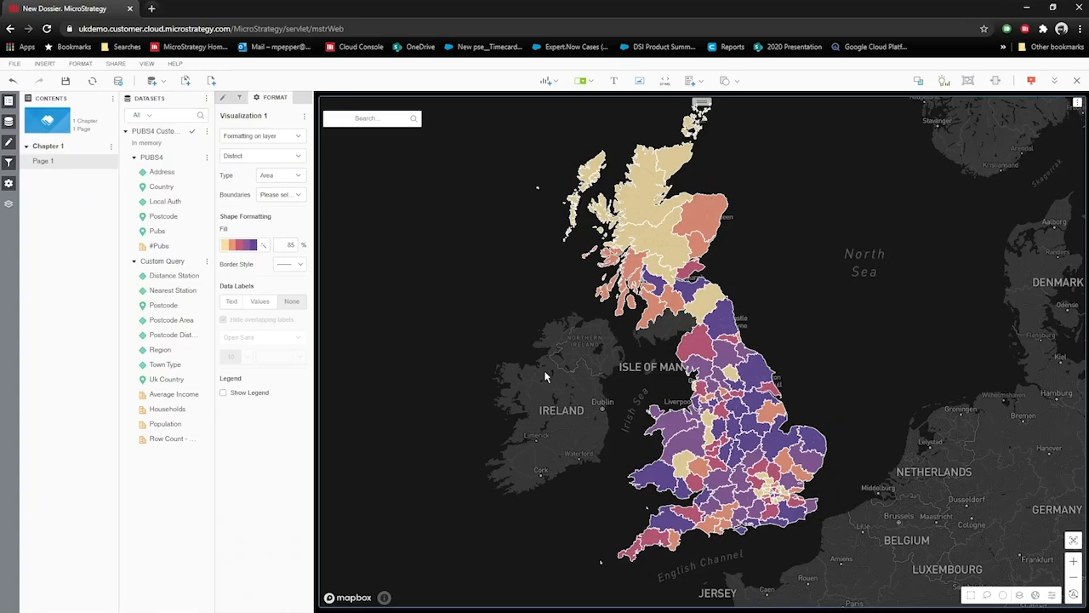
- Set the District layer's boundaries to Postcode
{"action": "left_click", "coordinate": [286, 199]}
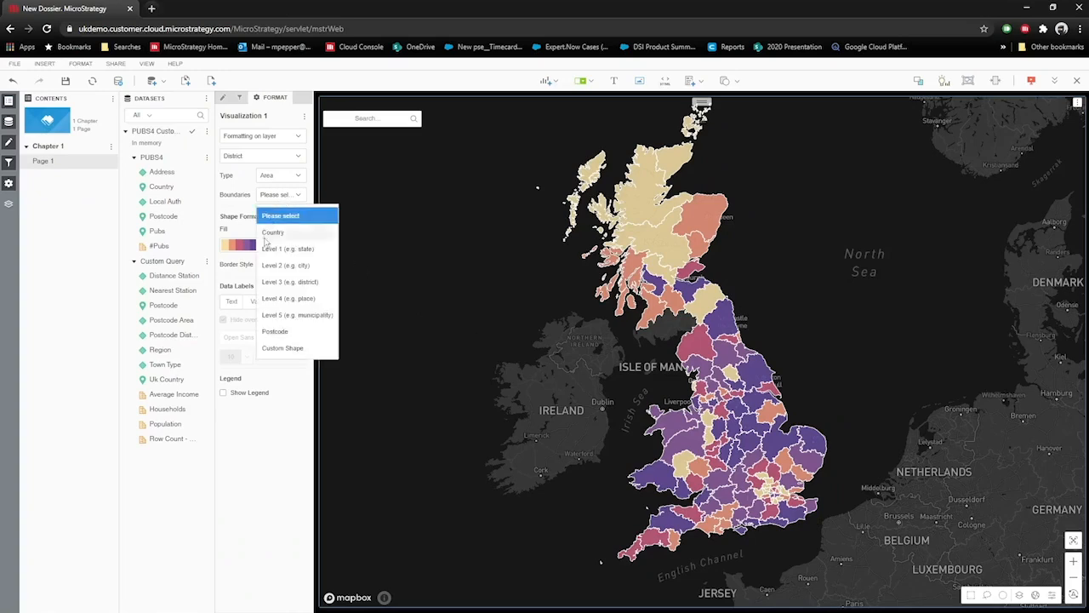
{"action": "left_click", "coordinate": [277, 331]}
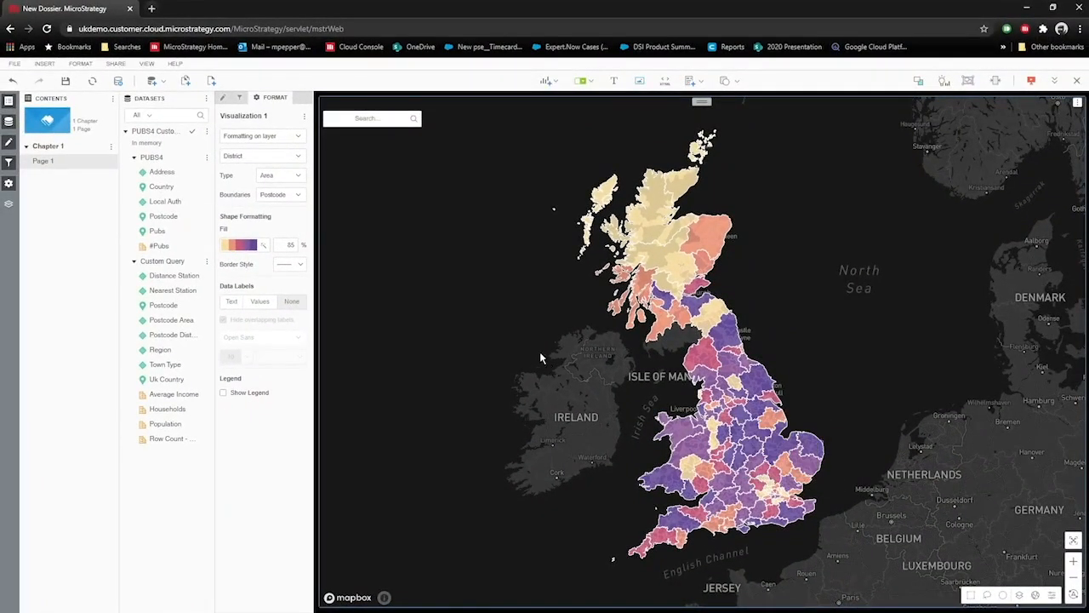
- Enable Zoom through layers for the map, starting the District range within the State level and ending the Area range at the same point
{"action": "left_click", "coordinate": [251, 138]}
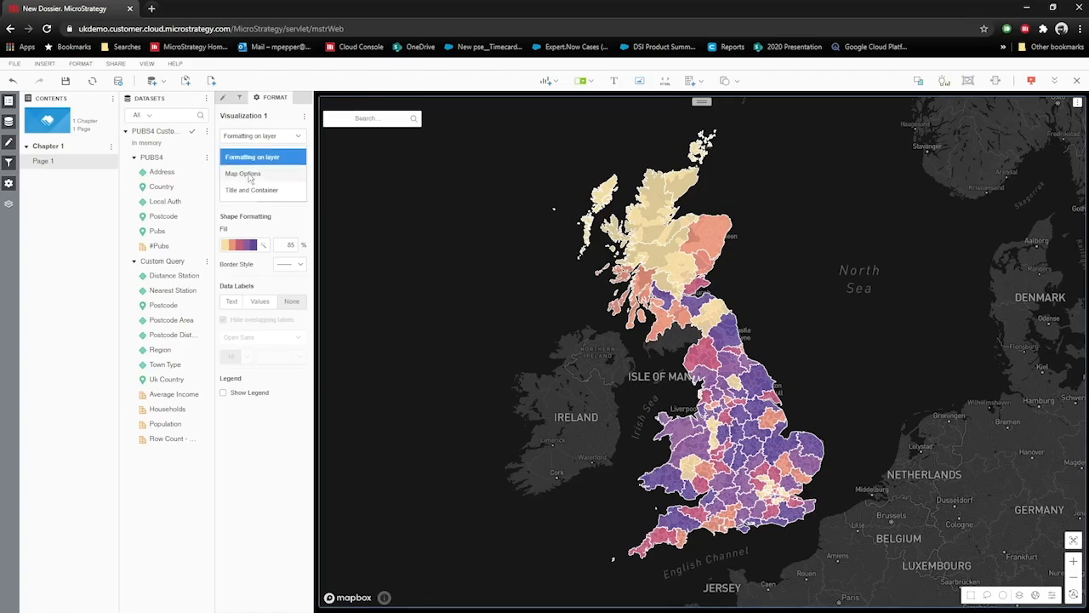
{"action": "left_click", "coordinate": [243, 173]}
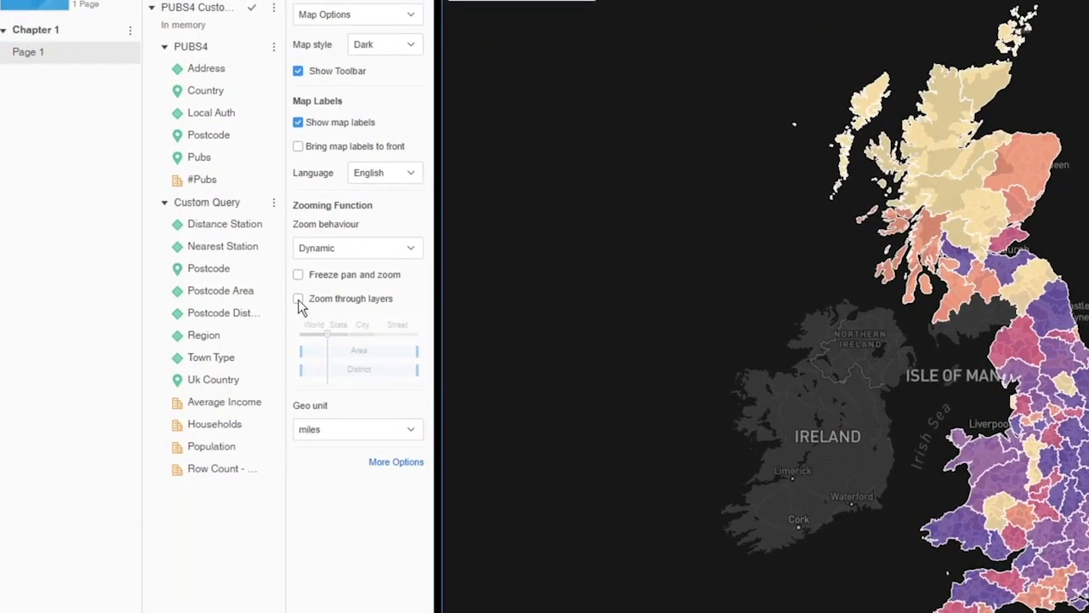
{"action": "left_click", "coordinate": [298, 298]}
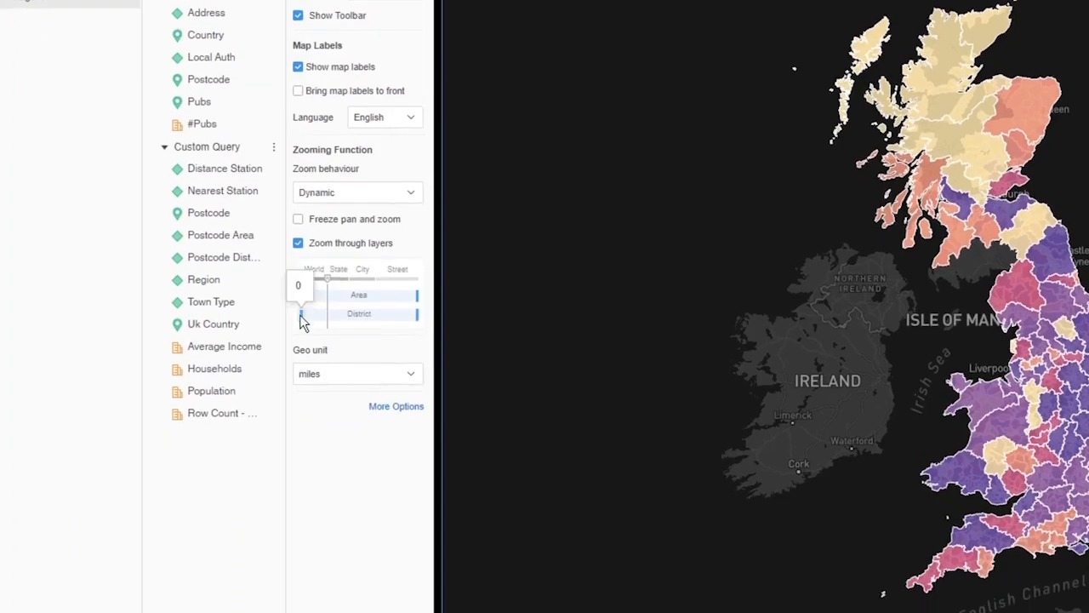
{"action": "left_click_drag", "start_coordinate": [300, 316], "coordinate": [337, 317]}
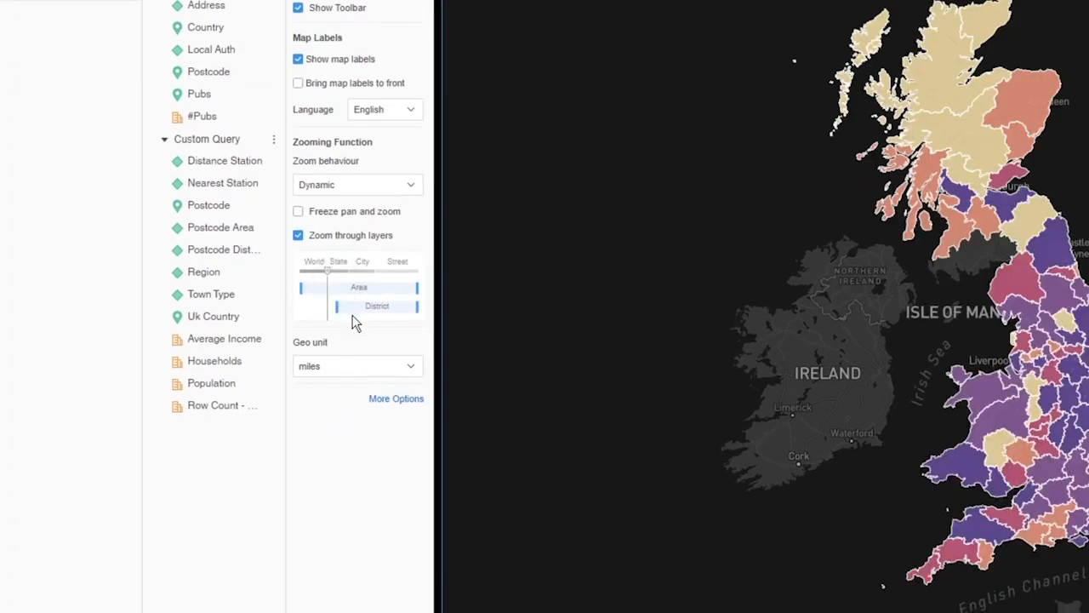
{"action": "mouse_move", "coordinate": [416, 289]}
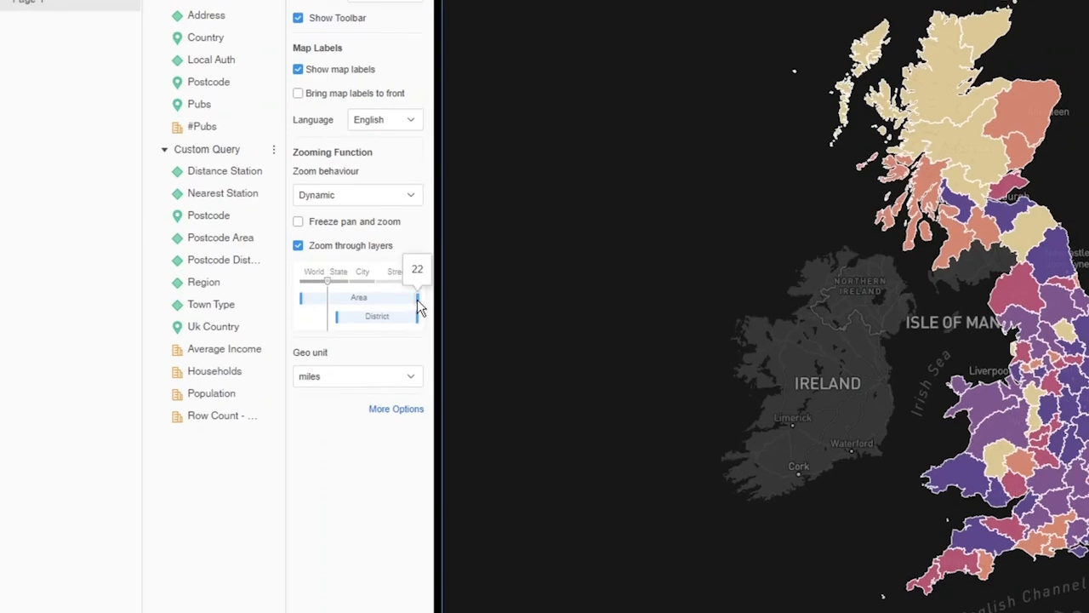
{"action": "left_click_drag", "start_coordinate": [416, 304], "coordinate": [337, 321]}
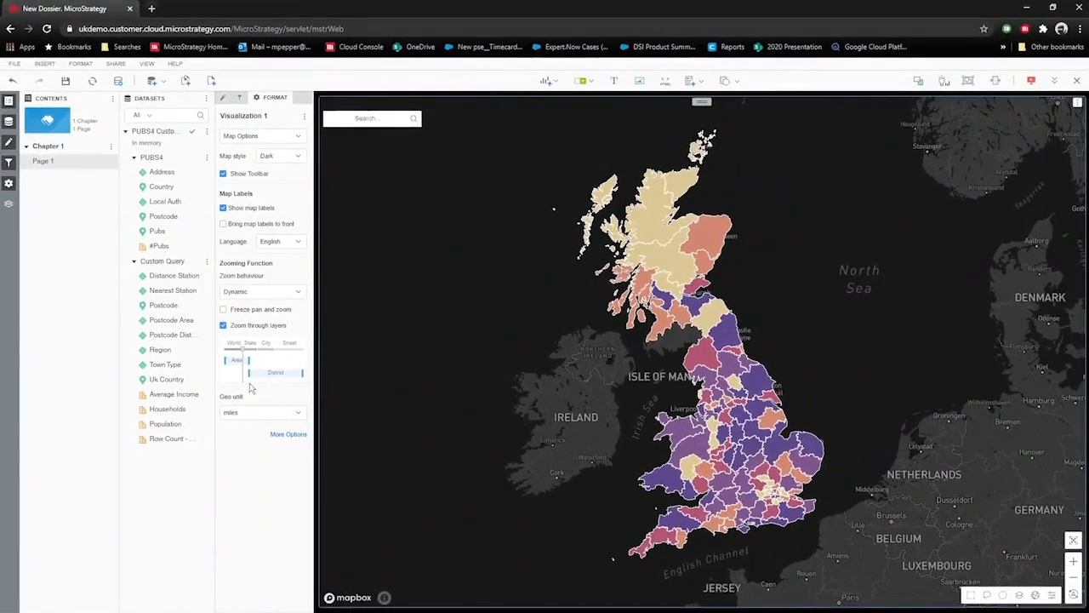
- Examine how the map switches between postcode areas and postcode districts at different zoom levels over northern England
{"action": "mouse_move", "coordinate": [749, 412]}
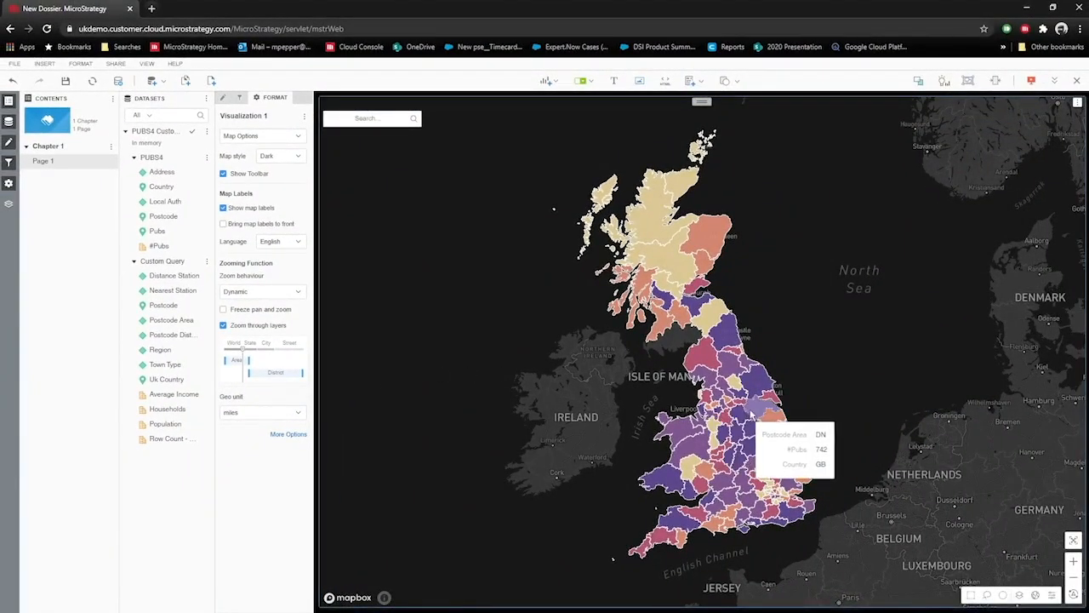
{"action": "scroll", "coordinate": [749, 412], "scroll_direction": "up", "scroll_amount": 3}
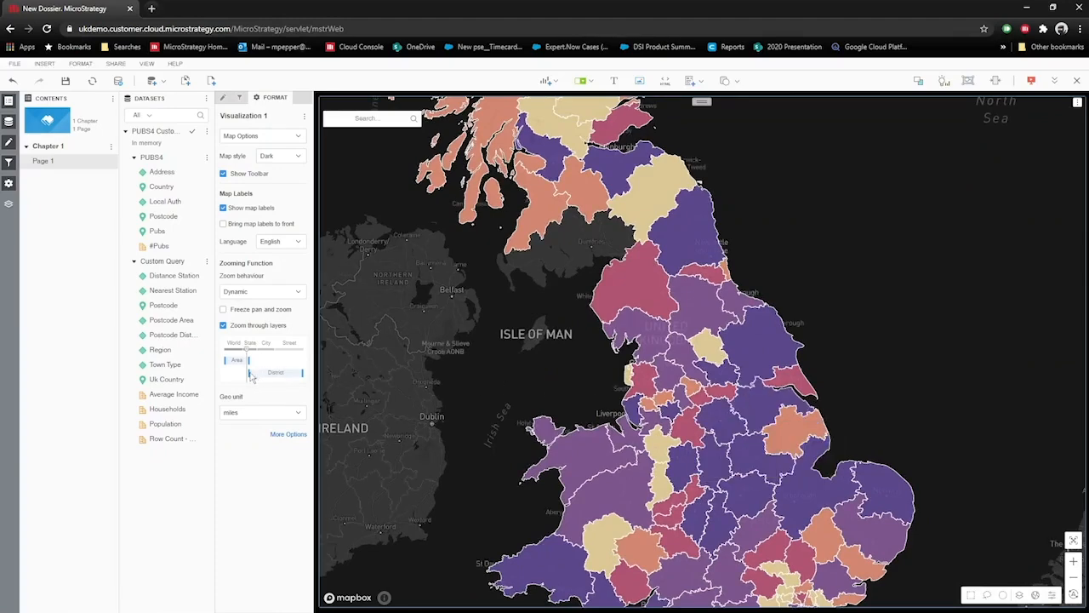
{"action": "scroll", "coordinate": [760, 402], "scroll_direction": "up", "scroll_amount": 2}
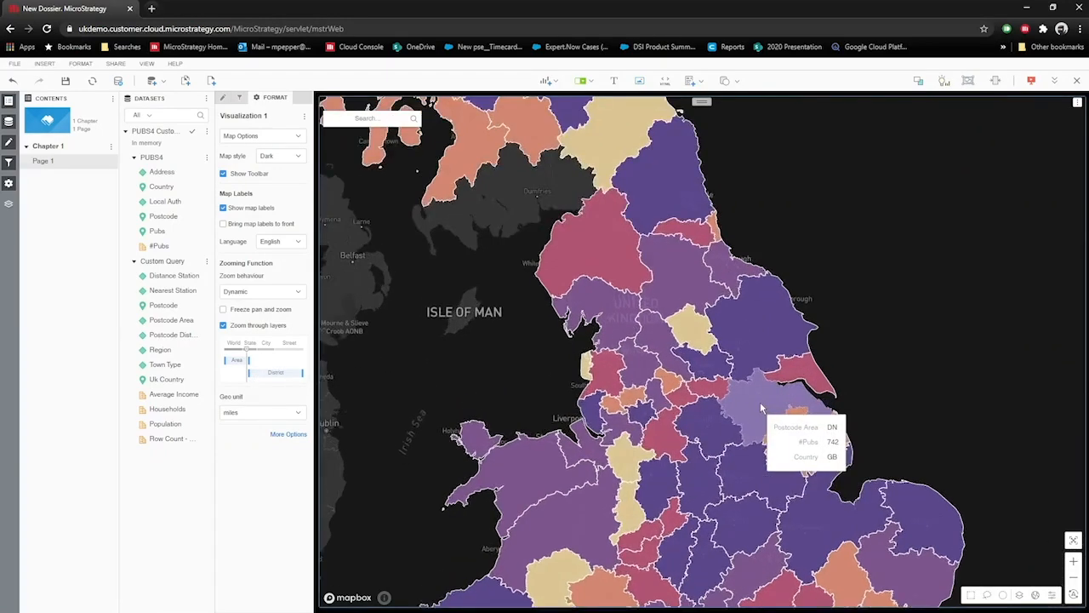
{"action": "scroll", "coordinate": [760, 402], "scroll_direction": "up", "scroll_amount": 1}
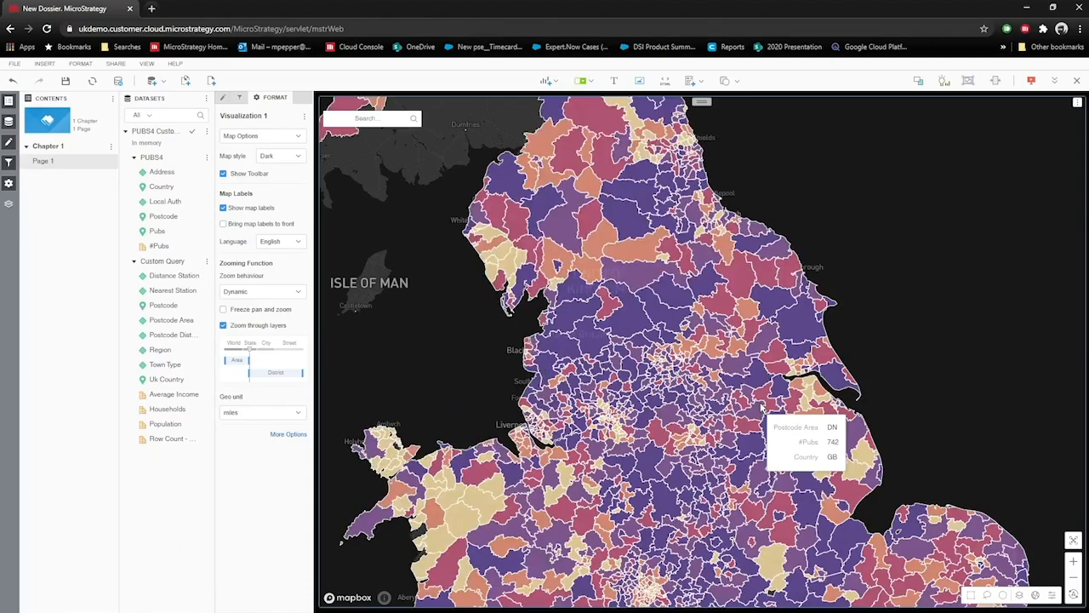
{"action": "mouse_move", "coordinate": [700, 361]}
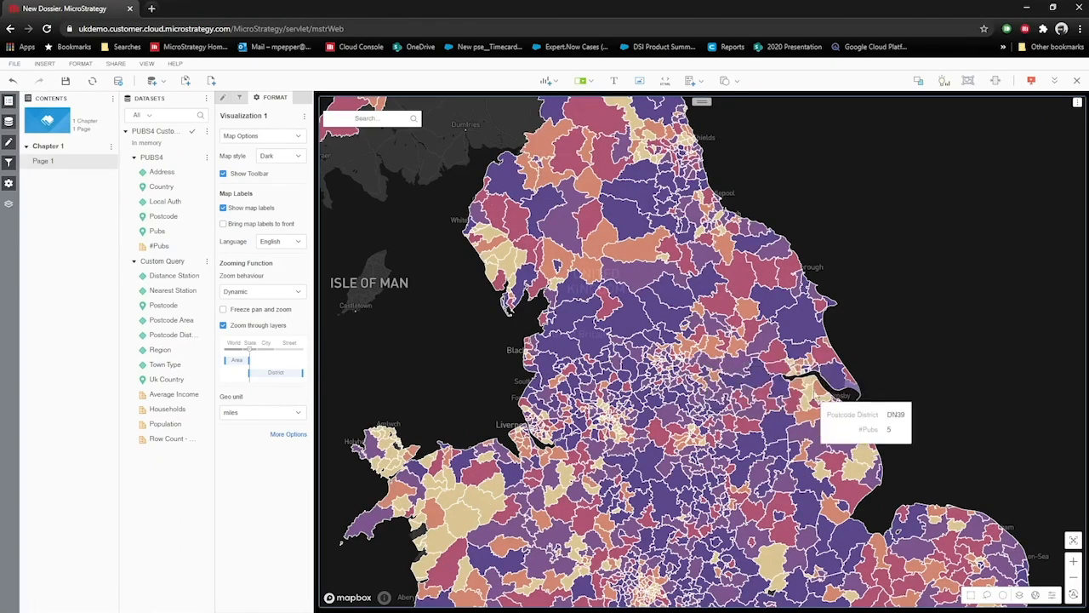
{"action": "scroll", "coordinate": [810, 397], "scroll_direction": "down", "scroll_amount": 1}
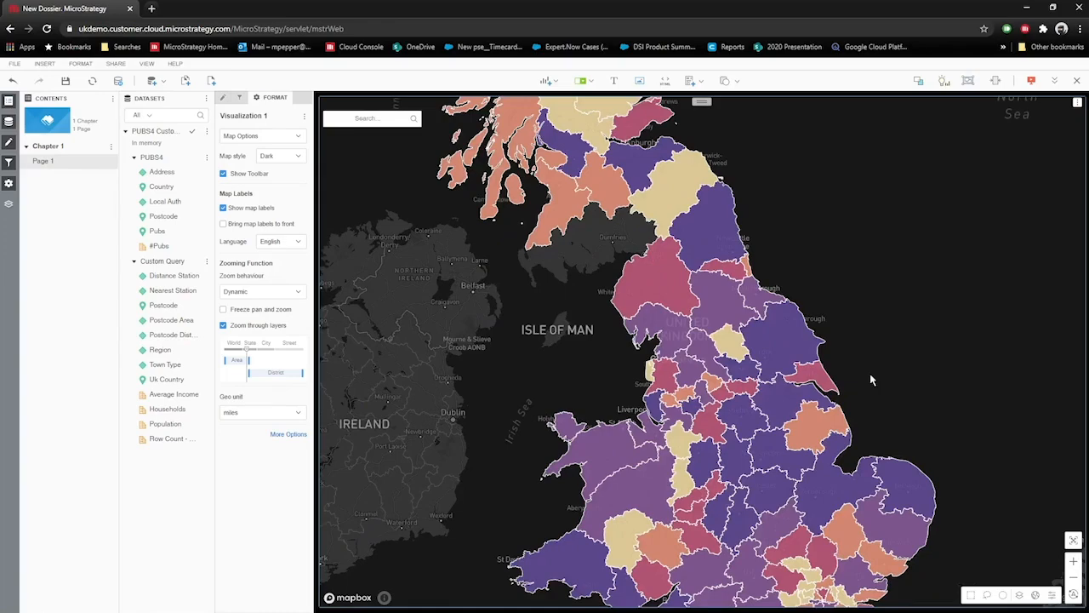
{"action": "scroll", "coordinate": [848, 394], "scroll_direction": "up", "scroll_amount": 1}
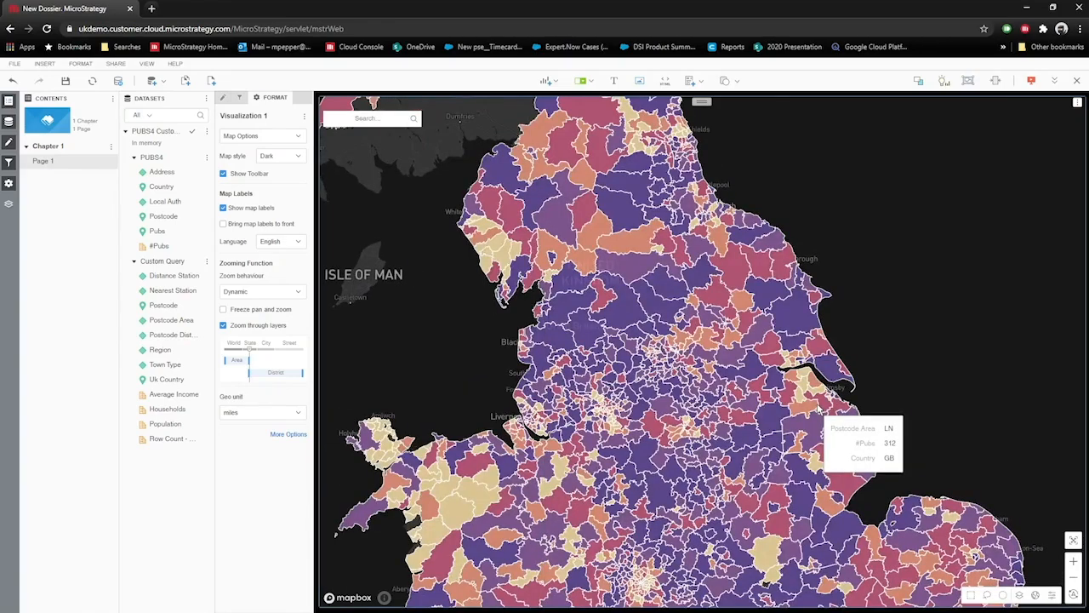
{"action": "scroll", "coordinate": [817, 411], "scroll_direction": "down", "scroll_amount": 1}
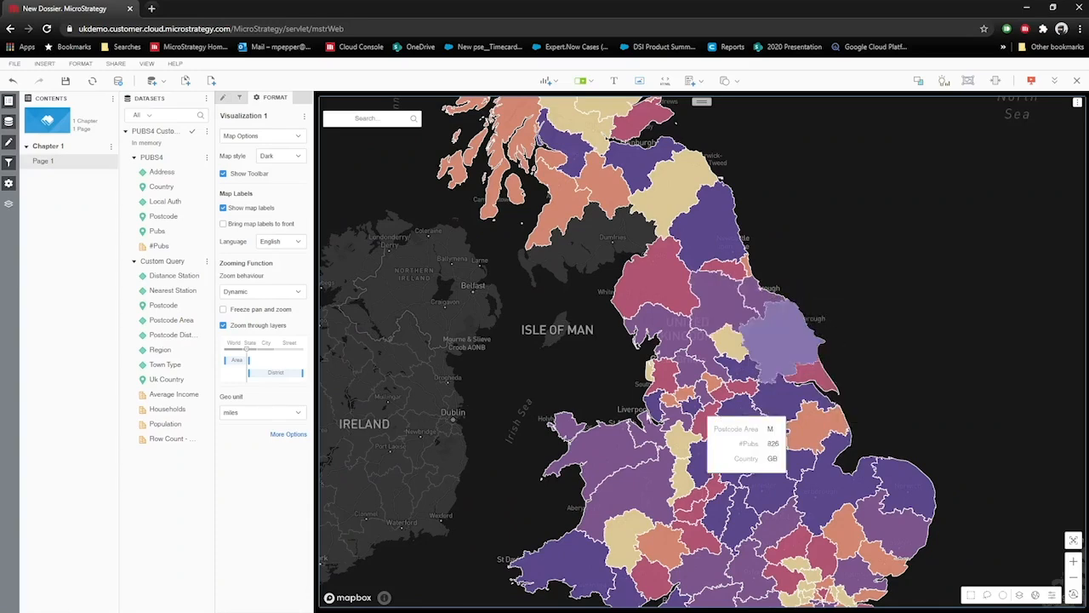
- Bring the map labels to the front, briefly hiding and showing them again, and return to the full UK view
{"action": "left_click", "coordinate": [224, 224]}
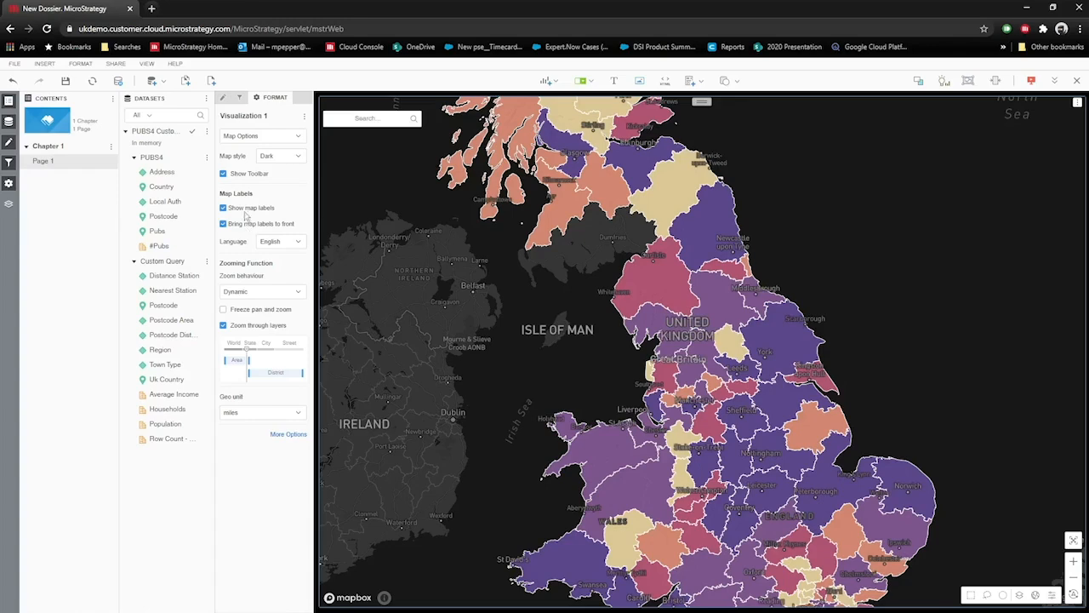
{"action": "left_click", "coordinate": [224, 209]}
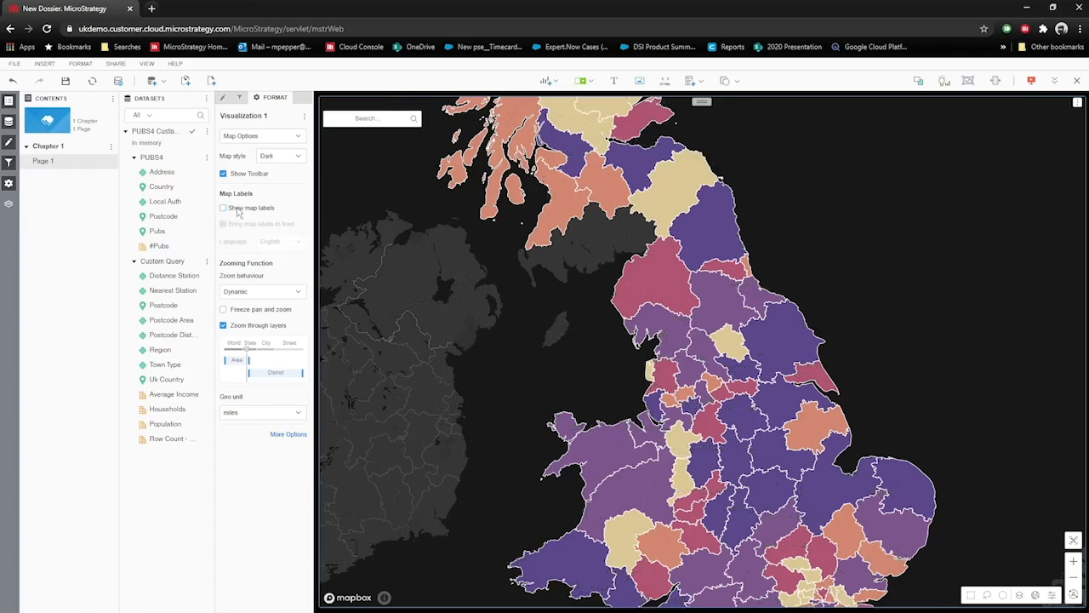
{"action": "left_click", "coordinate": [239, 210]}
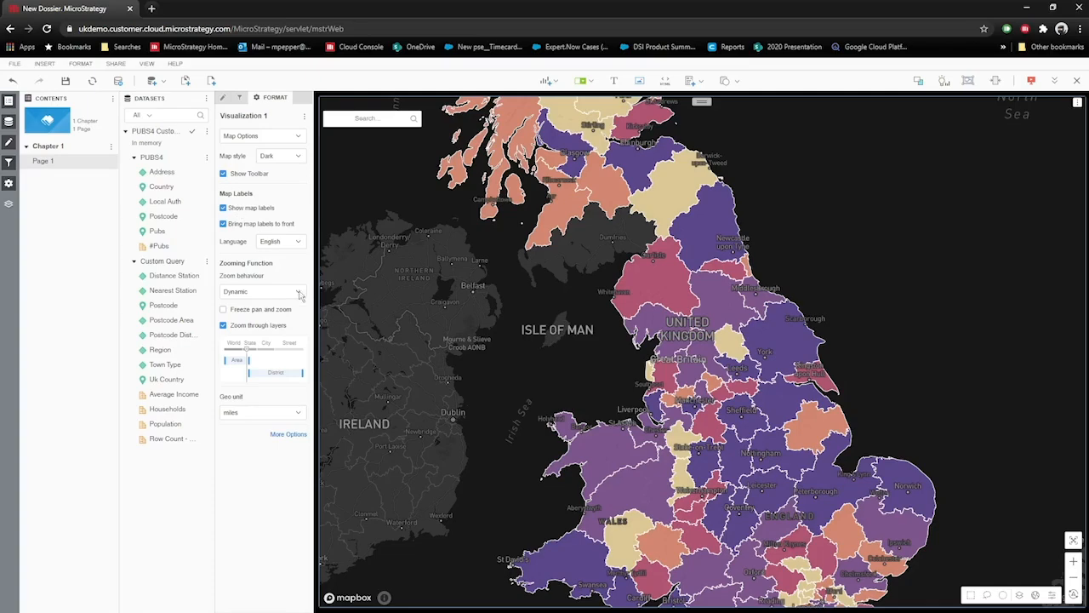
{"action": "scroll", "coordinate": [463, 313], "scroll_direction": "down", "scroll_amount": 3}
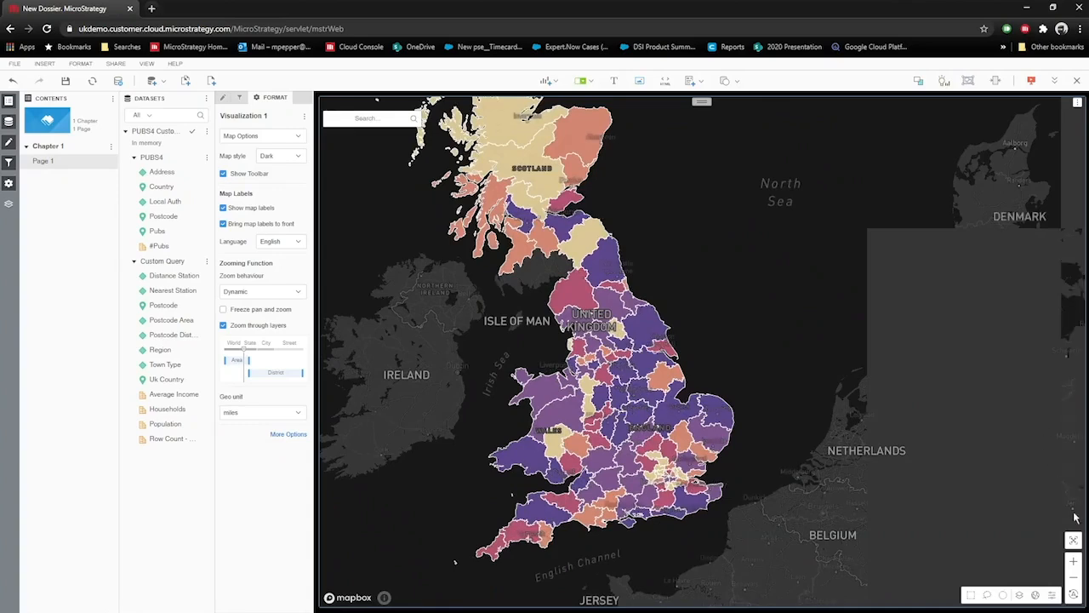
{"action": "scroll", "coordinate": [988, 451], "scroll_direction": "down", "scroll_amount": 2}
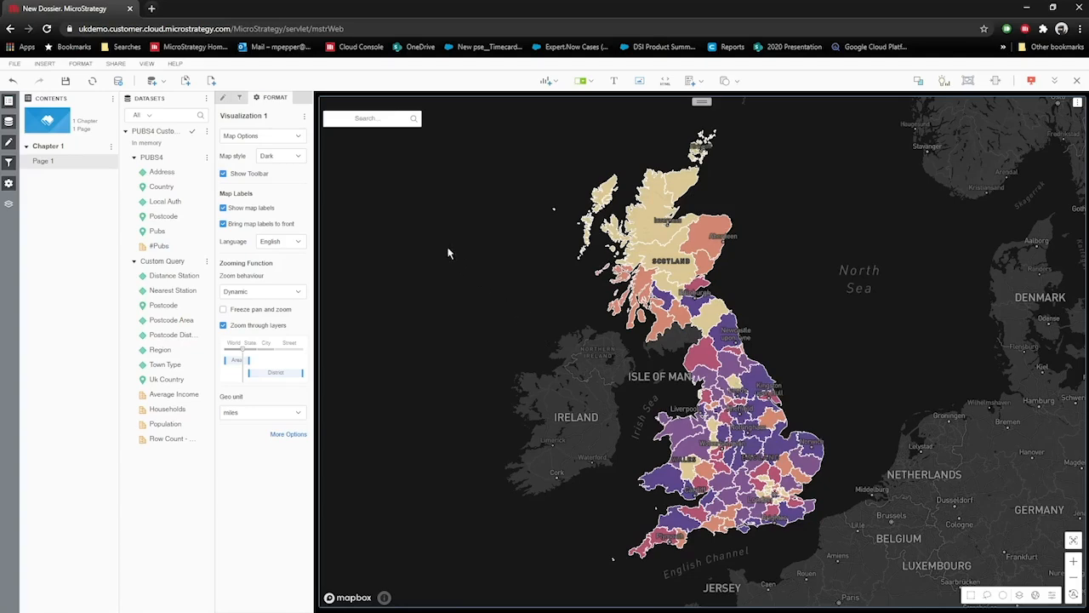
- Add a third map layer named Pubs and assign Pubs as its geo attribute, continuing despite the large number of elements
{"action": "left_click", "coordinate": [224, 99]}
{"action": "left_click", "coordinate": [235, 198]}
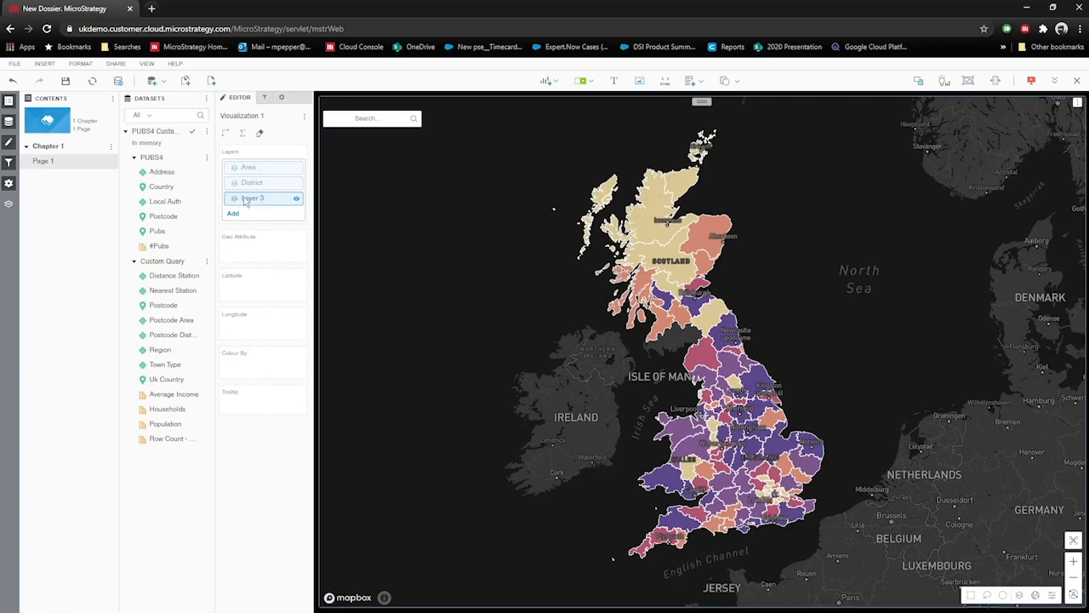
{"action": "right_click", "coordinate": [245, 201]}
{"action": "left_click", "coordinate": [263, 212]}
{"action": "type", "text": "Pubs"}
{"action": "left_click_drag", "start_coordinate": [173, 235], "coordinate": [237, 266]}
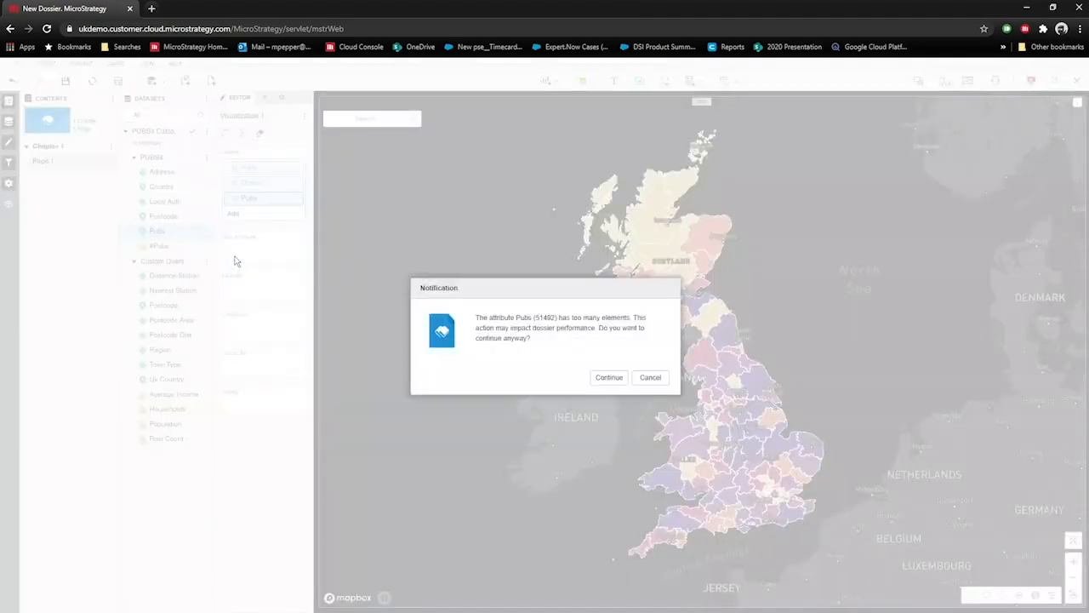
{"action": "left_click", "coordinate": [607, 378]}
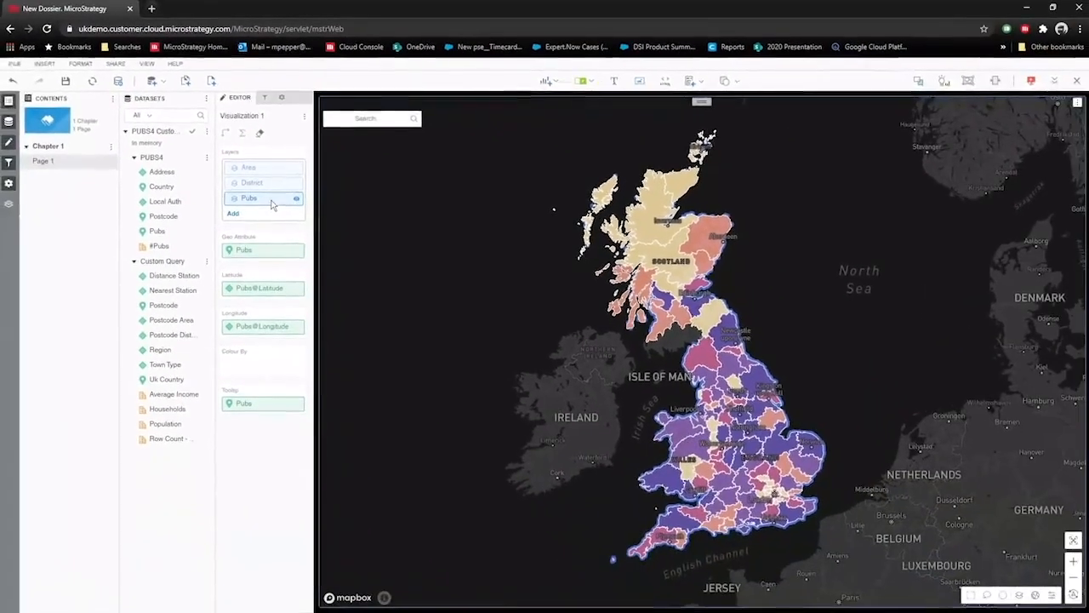
- Reorder the map layers so that Pubs comes first, followed by District and Area
{"action": "left_click_drag", "start_coordinate": [300, 308], "coordinate": [300, 279]}
{"action": "left_click_drag", "start_coordinate": [272, 187], "coordinate": [273, 163]}
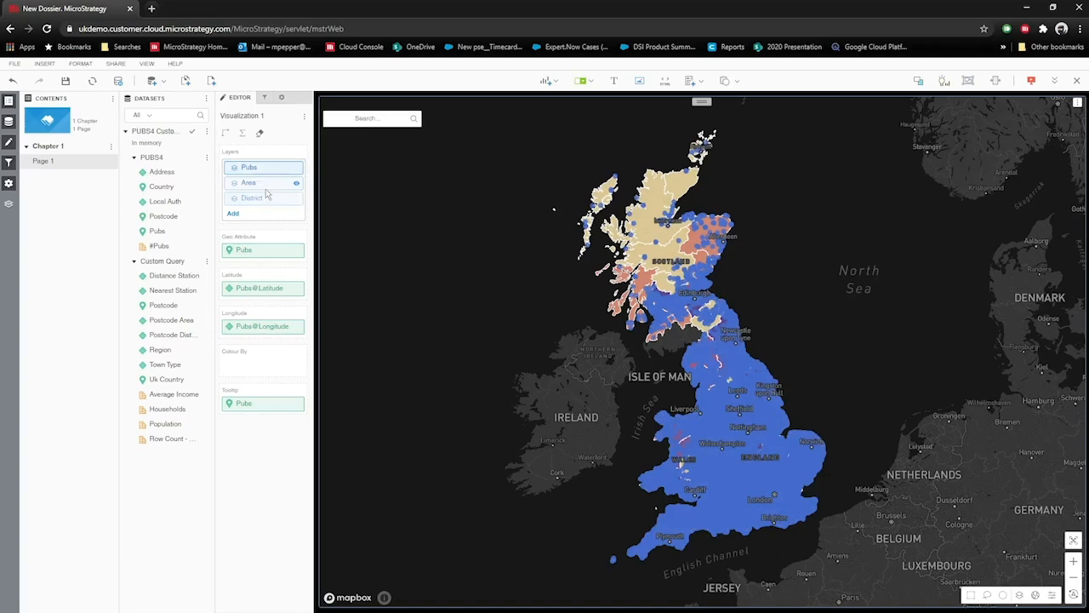
{"action": "mouse_move", "coordinate": [249, 199]}
{"action": "left_mouse_down"}
{"action": "mouse_move", "coordinate": [249, 211]}
{"action": "mouse_move", "coordinate": [249, 183]}
{"action": "left_mouse_up"}
{"action": "left_click", "coordinate": [260, 201]}
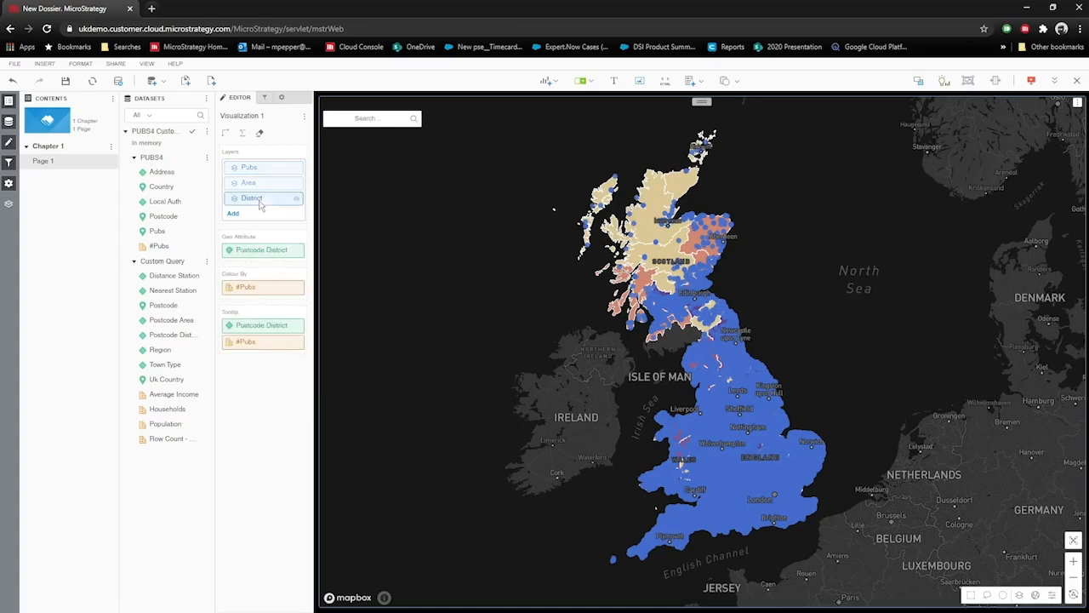
{"action": "left_click_drag", "start_coordinate": [261, 199], "coordinate": [267, 187]}
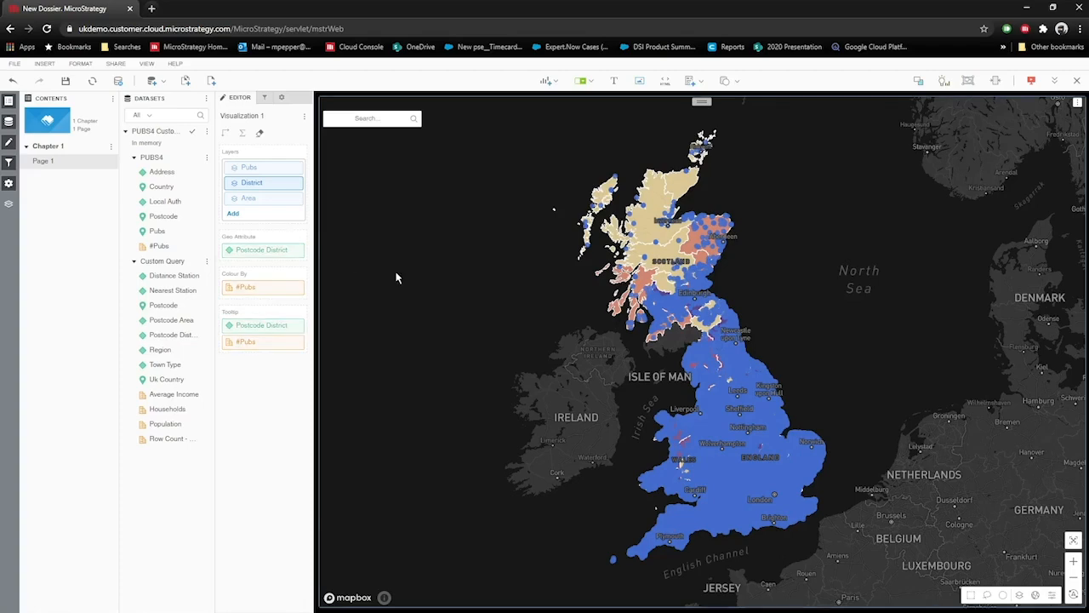
- Set the Pubs layer's zoom range in the map options to start at about level 8.6
{"action": "left_click", "coordinate": [259, 172]}
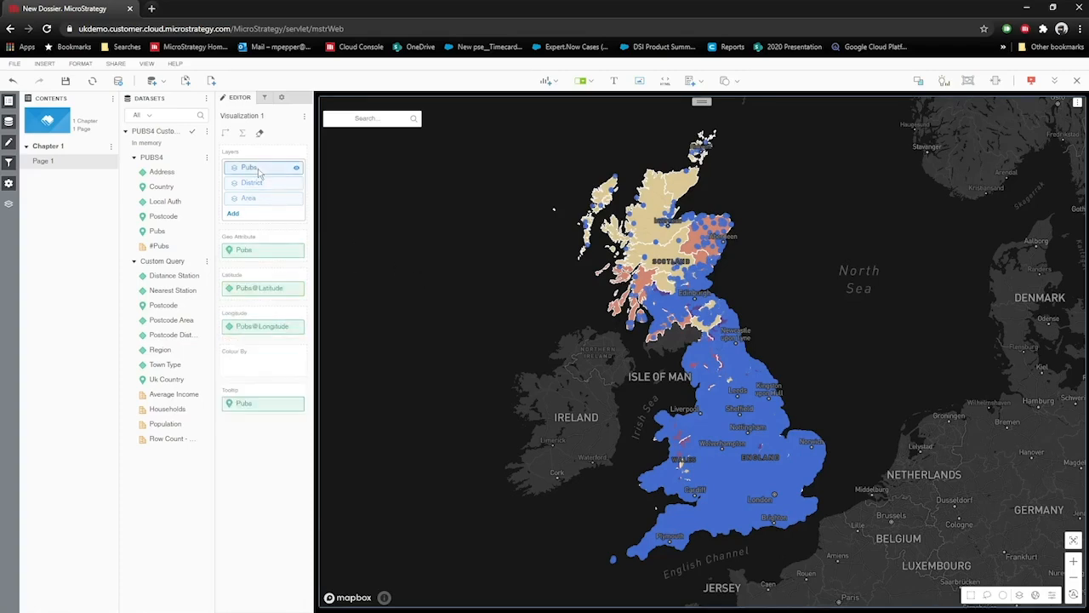
{"action": "left_click", "coordinate": [280, 98]}
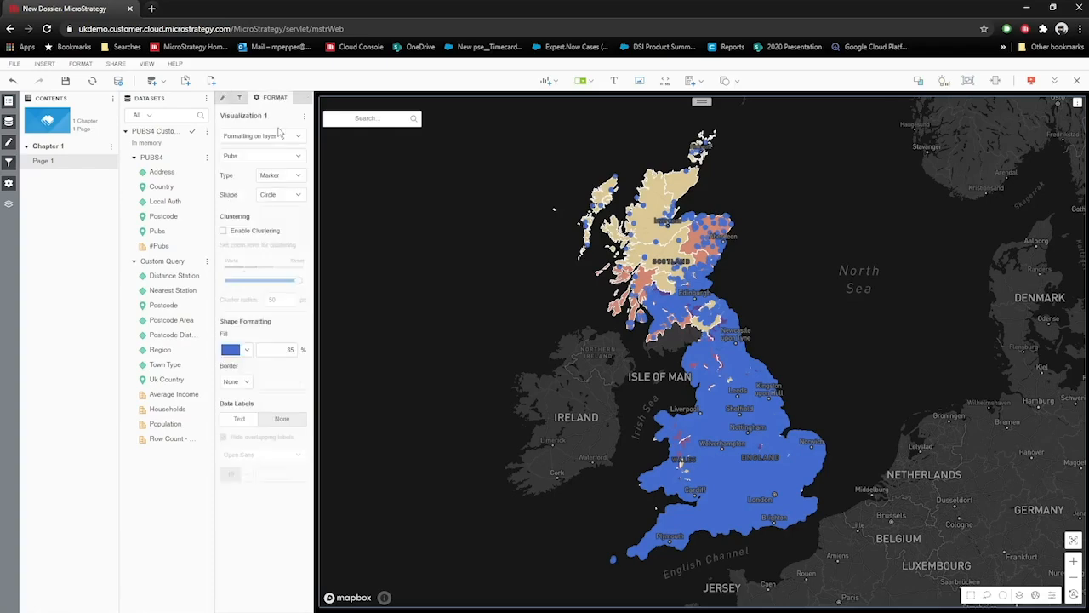
{"action": "left_click", "coordinate": [274, 137]}
{"action": "left_click", "coordinate": [262, 173]}
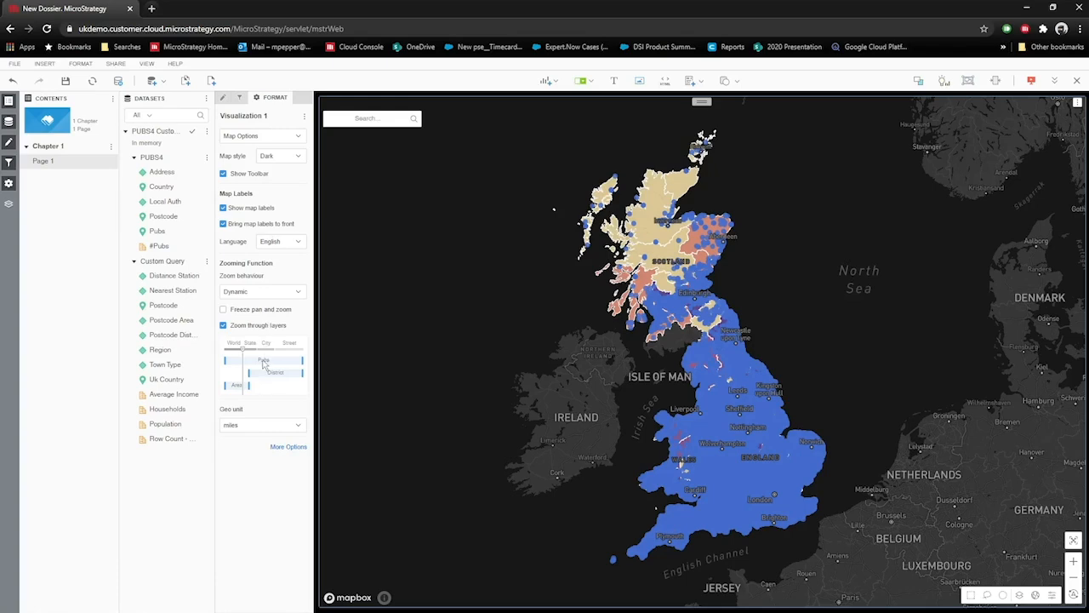
{"action": "mouse_move", "coordinate": [226, 362]}
{"action": "left_click_drag", "start_coordinate": [227, 365], "coordinate": [257, 364]}
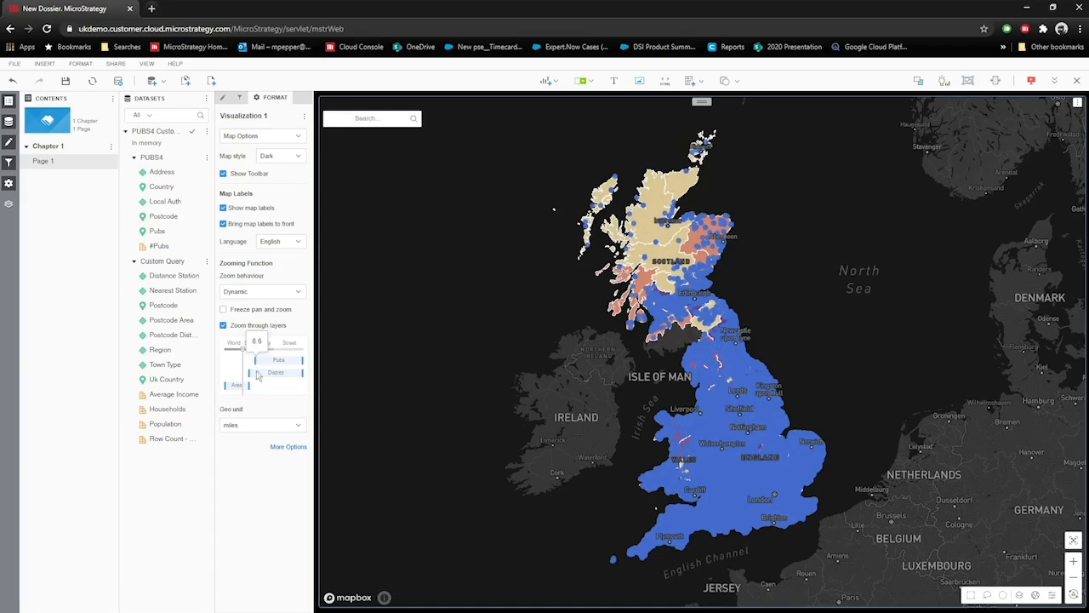
{"action": "left_click_drag", "start_coordinate": [258, 375], "coordinate": [258, 376]}
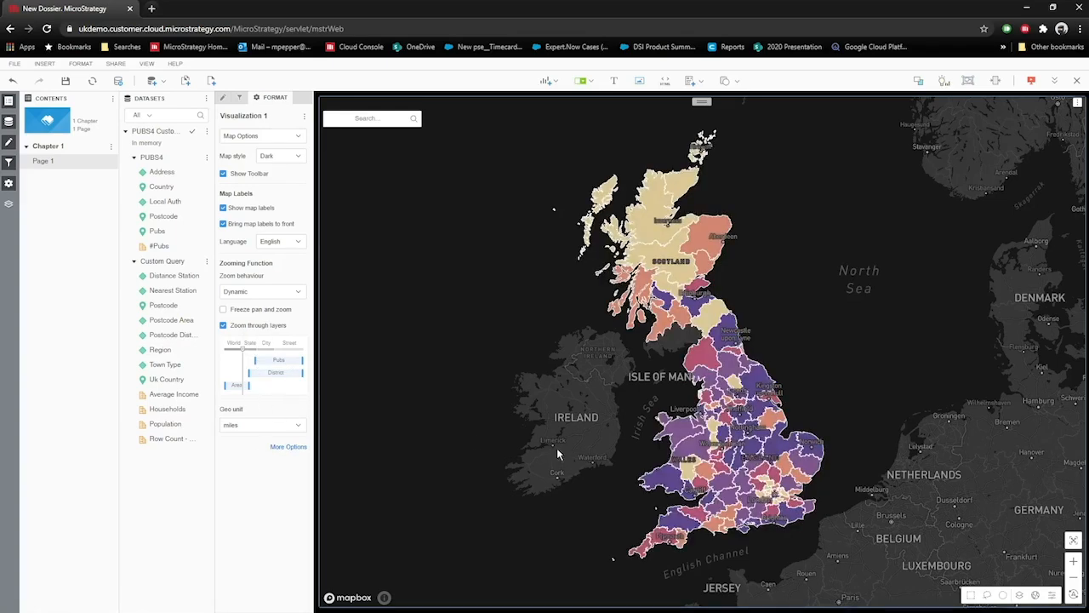
- Set the fill colour of the Pubs layer's circle markers to orange
{"action": "scroll", "coordinate": [732, 421], "scroll_direction": "up", "scroll_amount": 2}
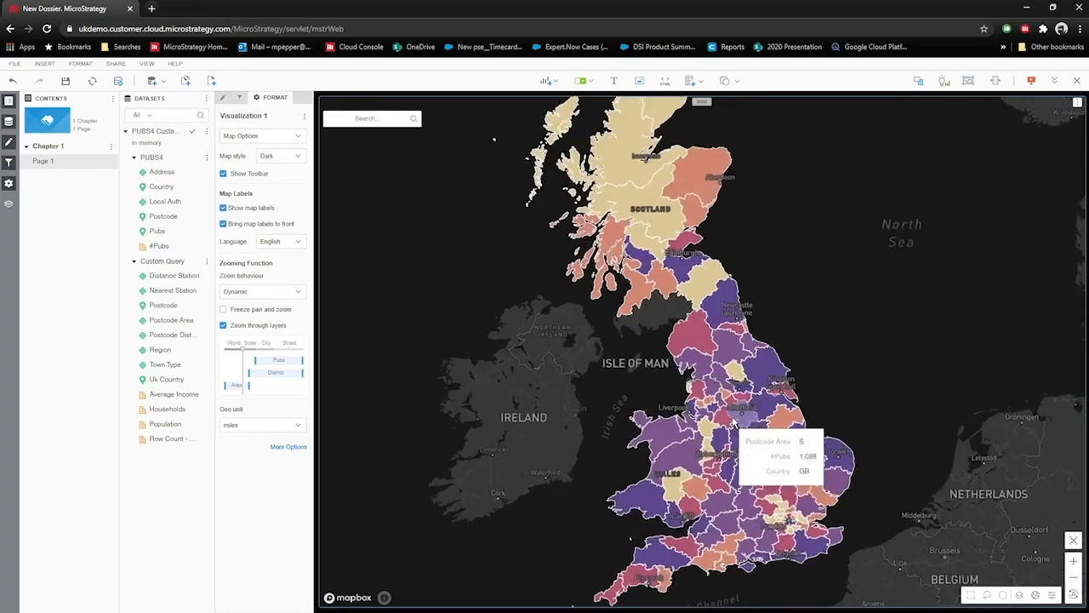
{"action": "scroll", "coordinate": [733, 423], "scroll_direction": "up", "scroll_amount": 3}
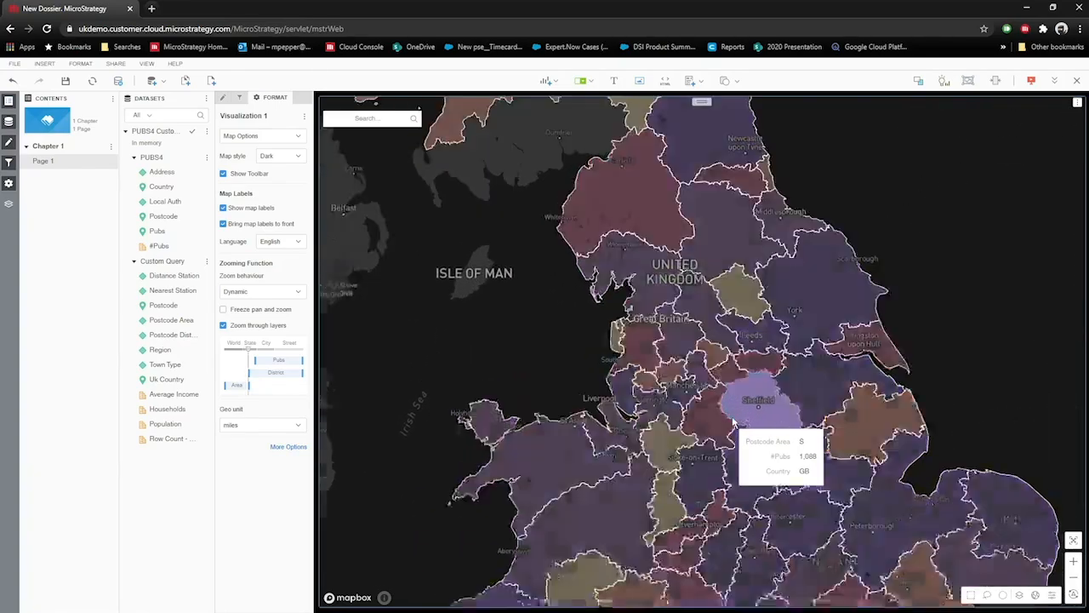
{"action": "scroll", "coordinate": [734, 423], "scroll_direction": "up", "scroll_amount": 1}
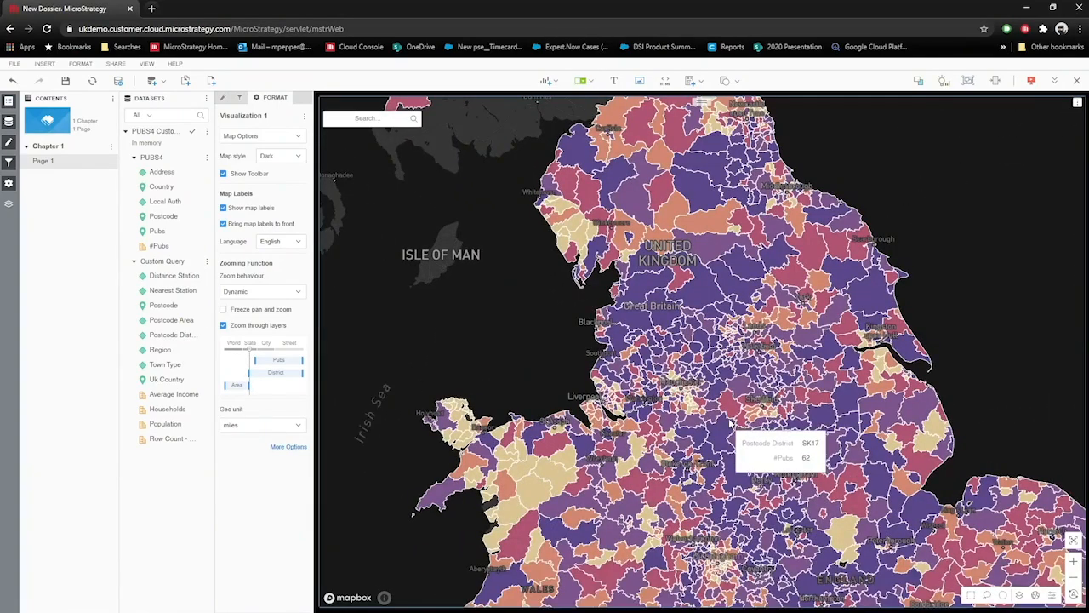
{"action": "scroll", "coordinate": [730, 423], "scroll_direction": "up", "scroll_amount": 3}
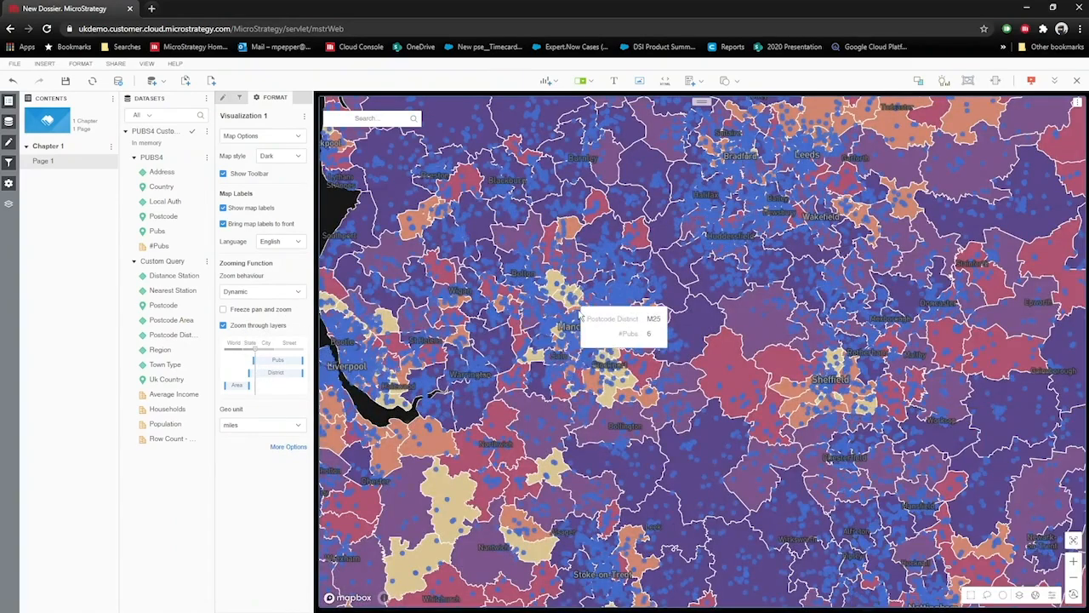
{"action": "left_click", "coordinate": [253, 138]}
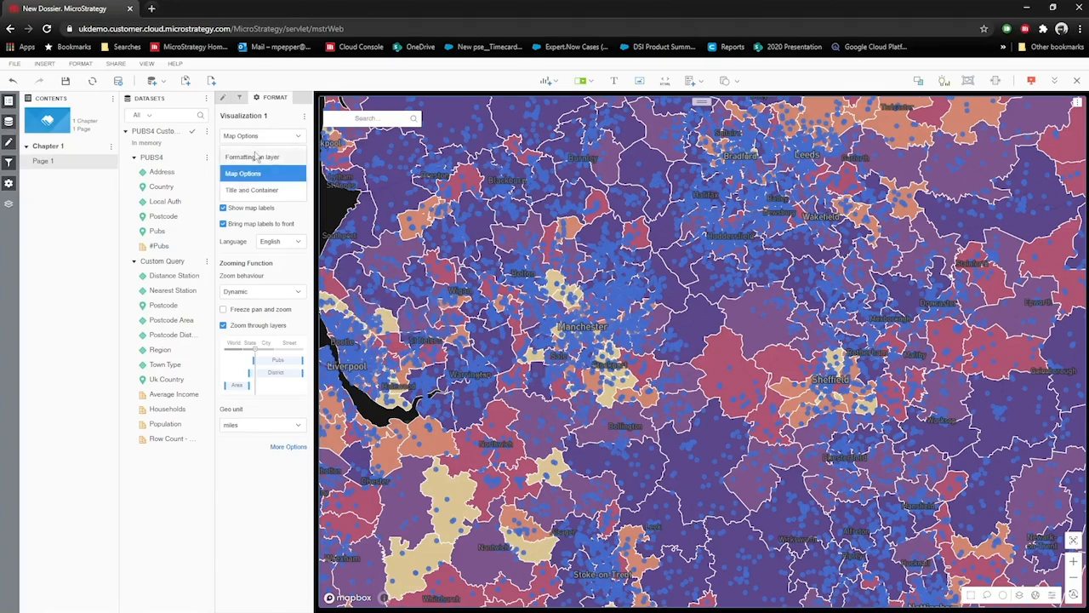
{"action": "left_click", "coordinate": [254, 156]}
{"action": "left_click", "coordinate": [246, 349]}
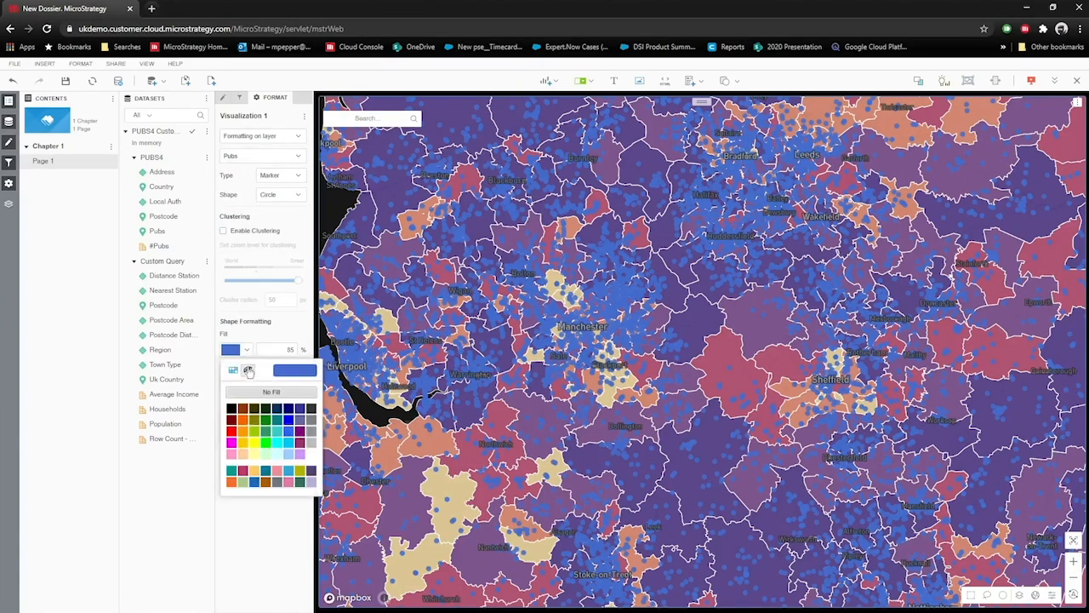
{"action": "left_click", "coordinate": [243, 422]}
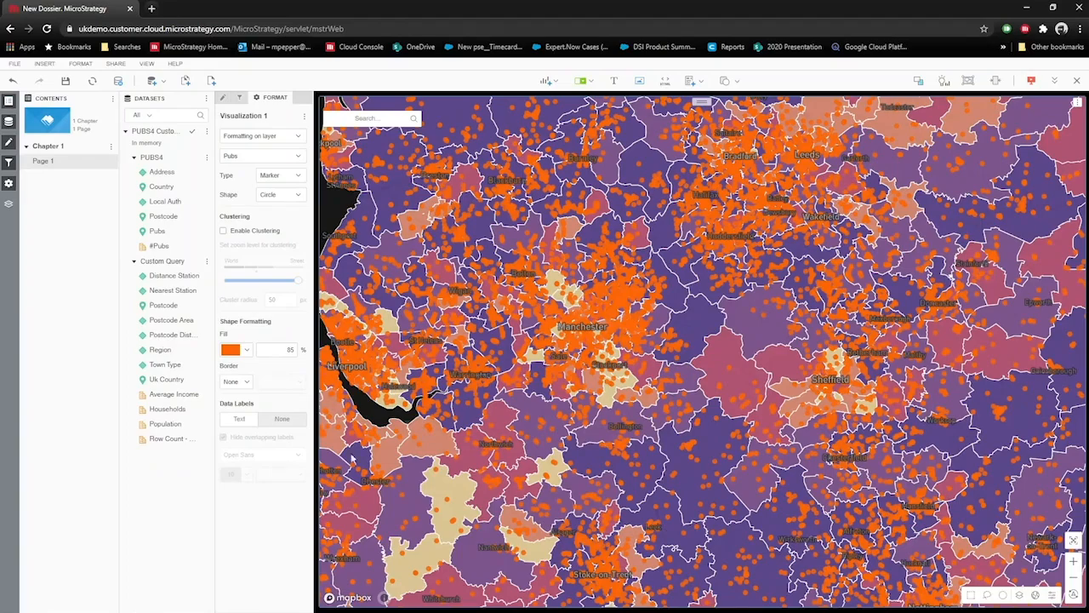
- Check the transitions between the pub, district and area layers on the map, finishing with the full UK in view
{"action": "scroll", "coordinate": [555, 421], "scroll_direction": "down", "scroll_amount": 5}
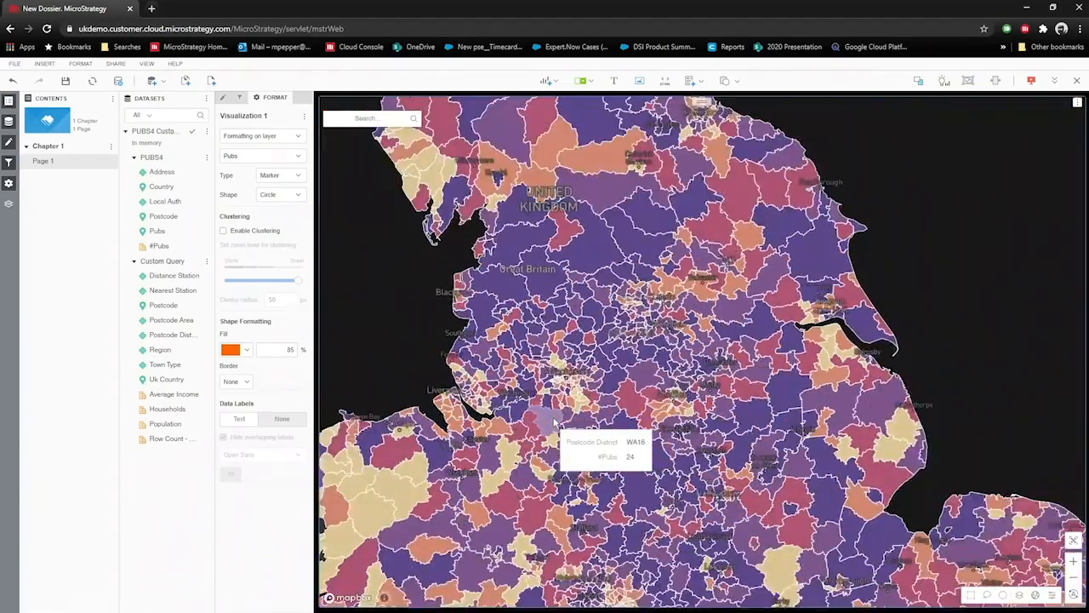
{"action": "scroll", "coordinate": [554, 422], "scroll_direction": "up", "scroll_amount": 5}
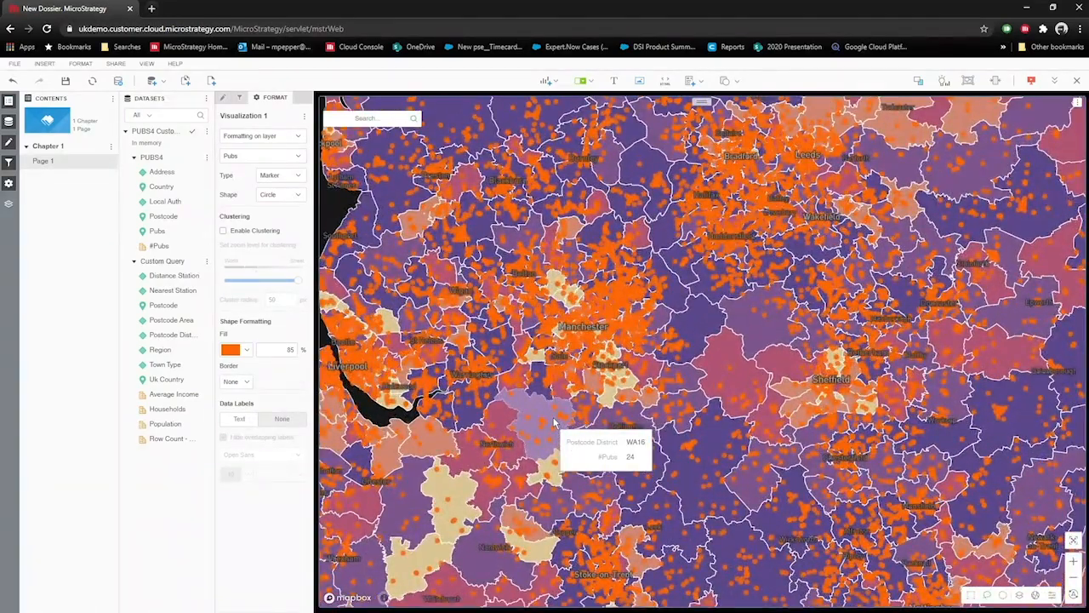
{"action": "scroll", "coordinate": [555, 422], "scroll_direction": "down", "scroll_amount": 5}
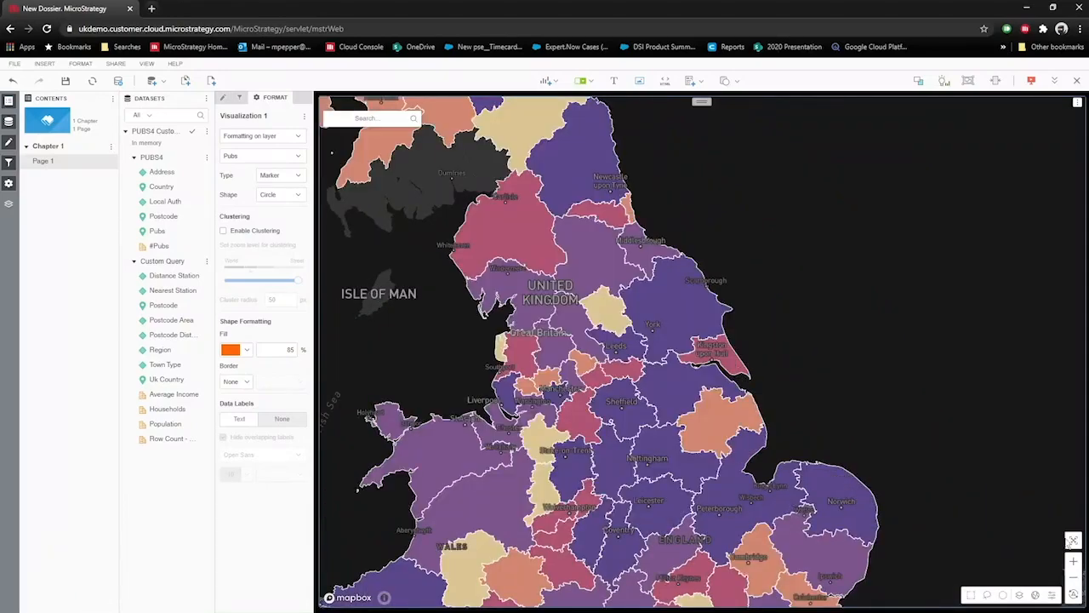
{"action": "left_click", "coordinate": [1074, 541]}
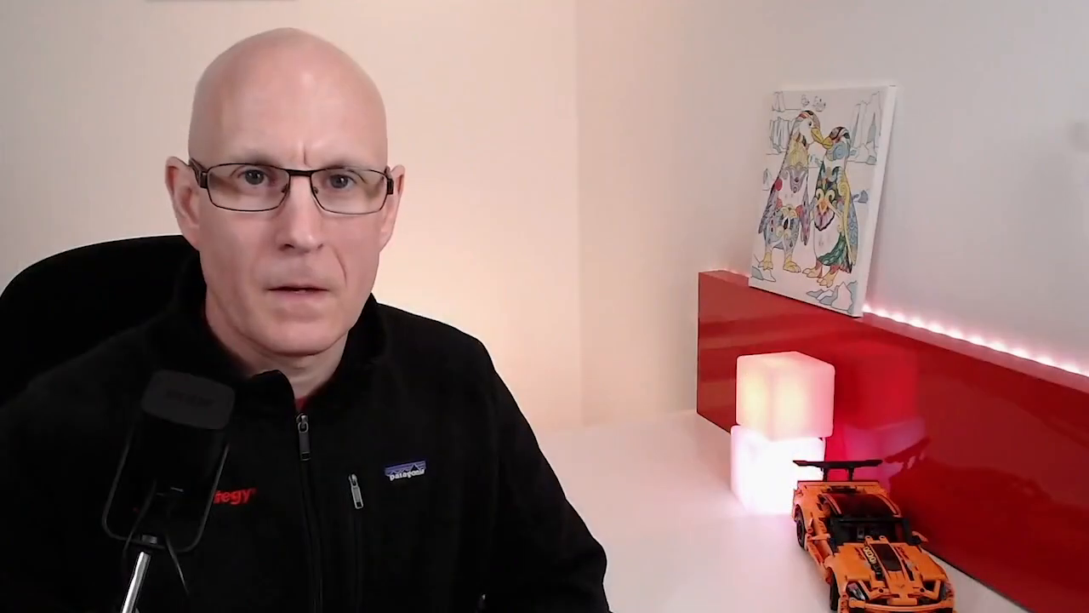
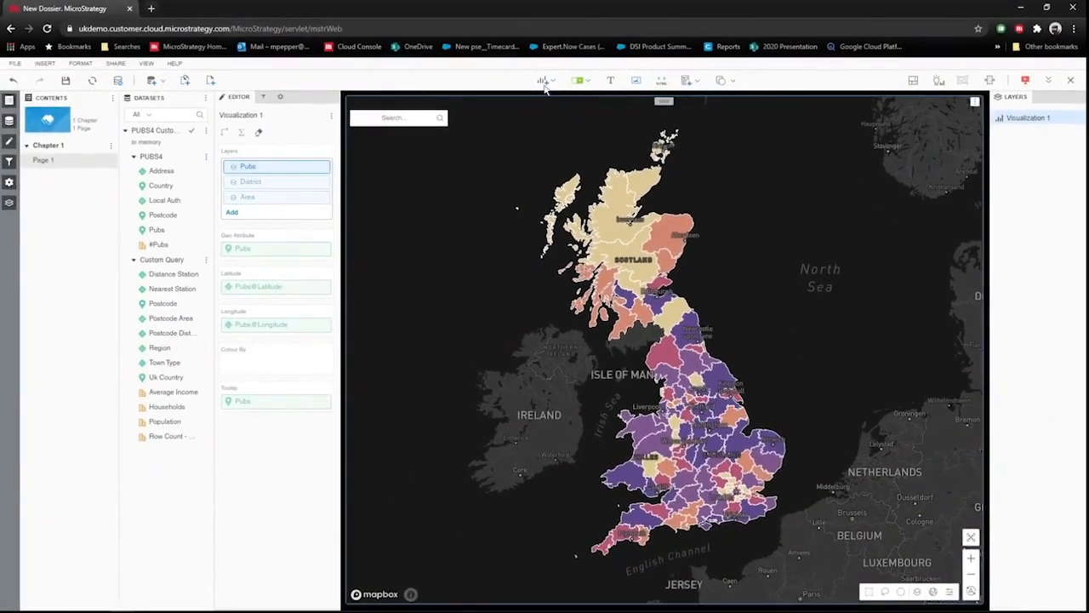
- Insert a horizontal bar chart and place it over the map's lower-left area
{"action": "left_click", "coordinate": [544, 81]}
{"action": "mouse_move", "coordinate": [564, 135]}
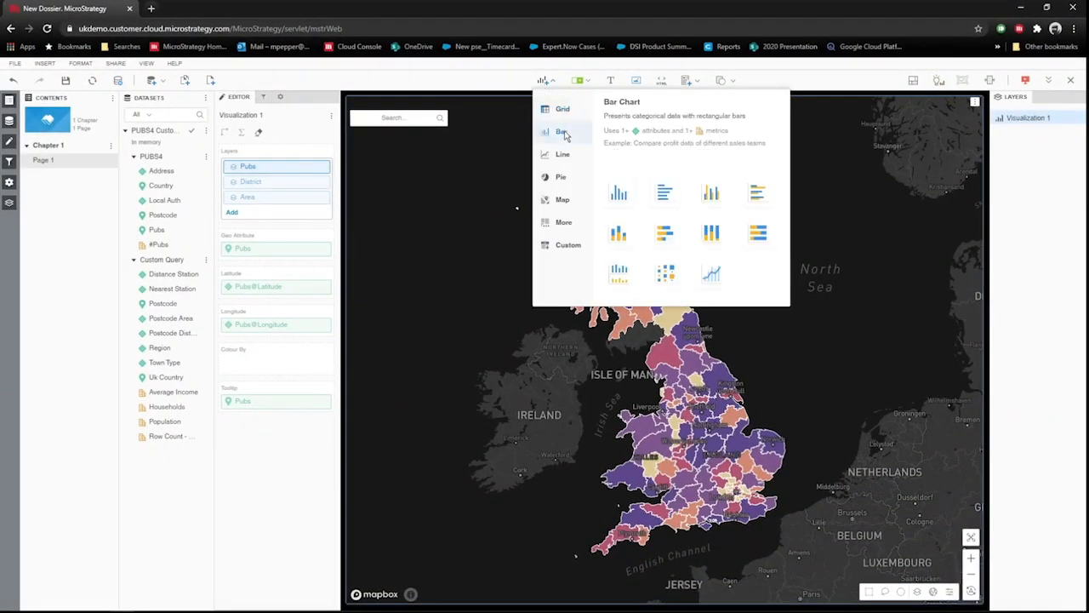
{"action": "left_click", "coordinate": [667, 192]}
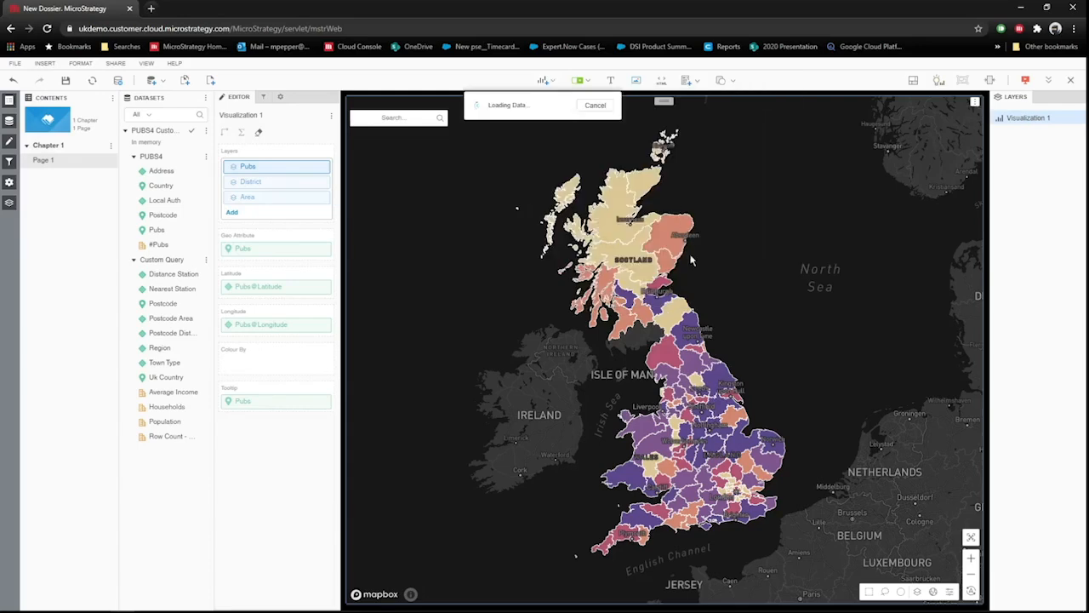
{"action": "left_click_drag", "start_coordinate": [652, 273], "coordinate": [468, 402]}
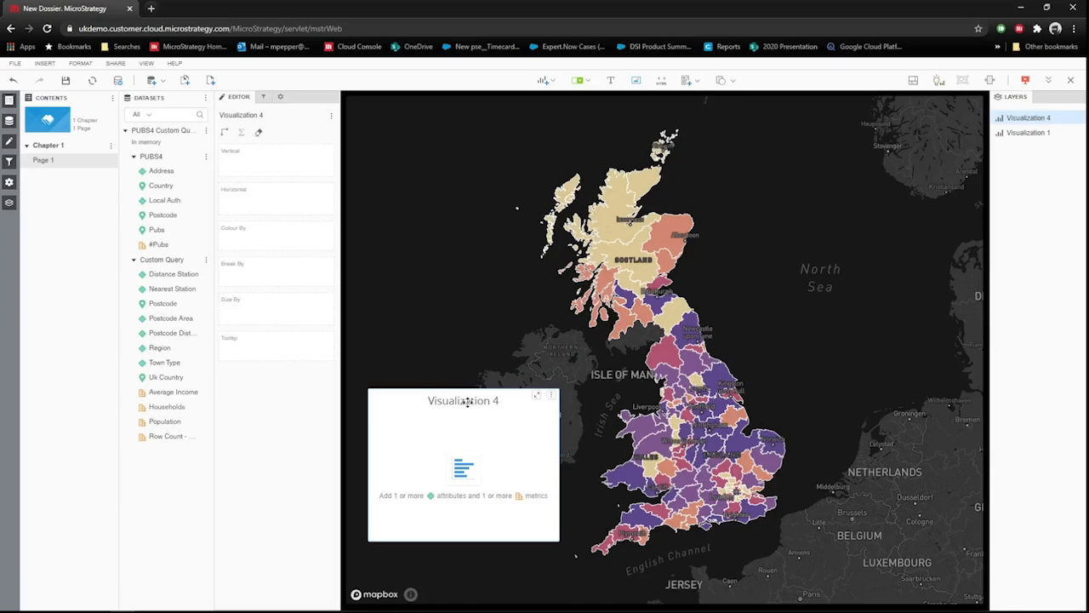
- Narrow the map to the right half of the page and enlarge the bar chart to fill the lower left half
{"action": "left_click", "coordinate": [474, 311]}
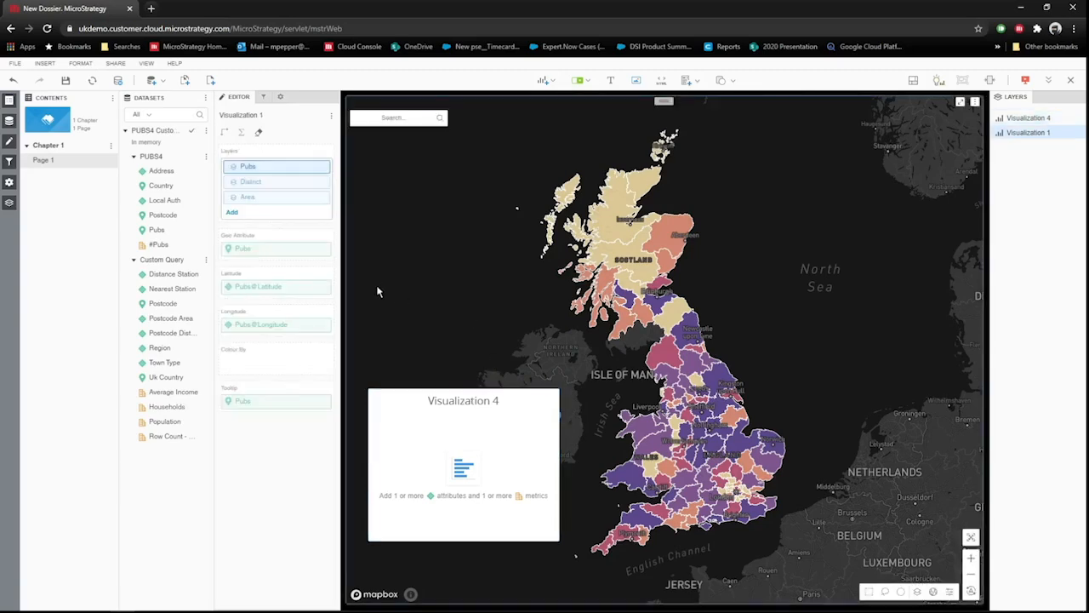
{"action": "left_click_drag", "start_coordinate": [345, 303], "coordinate": [652, 311]}
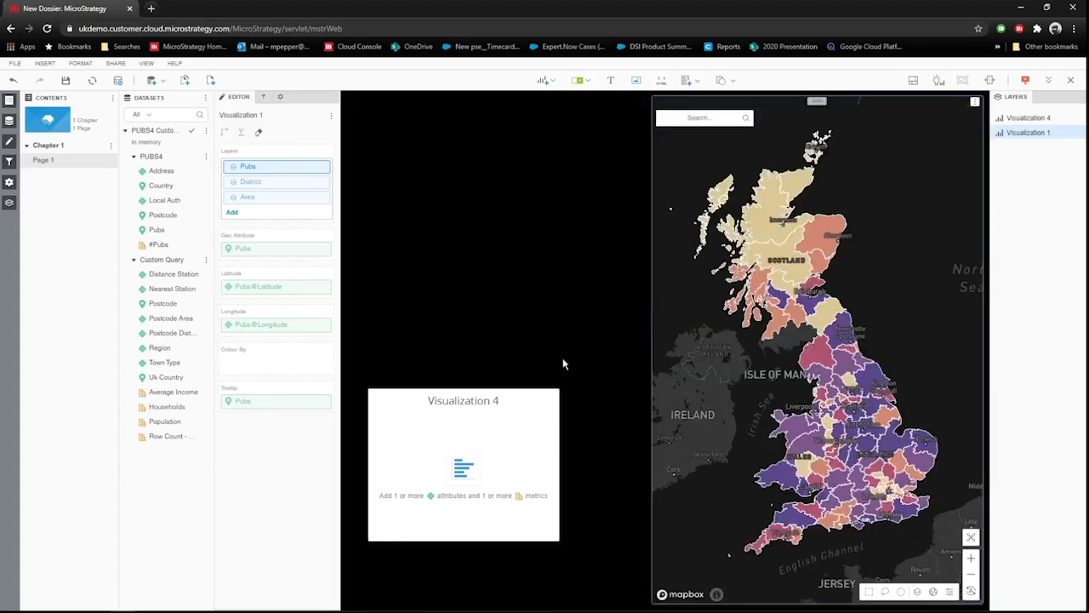
{"action": "left_click", "coordinate": [479, 401]}
{"action": "left_click_drag", "start_coordinate": [477, 398], "coordinate": [423, 276]}
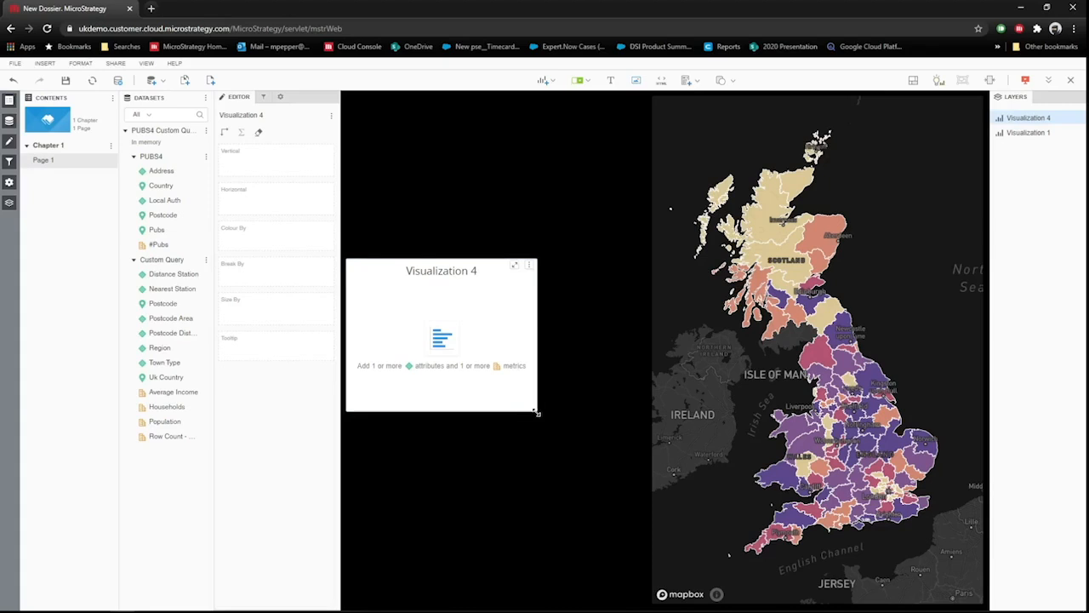
{"action": "left_click_drag", "start_coordinate": [536, 413], "coordinate": [646, 603]}
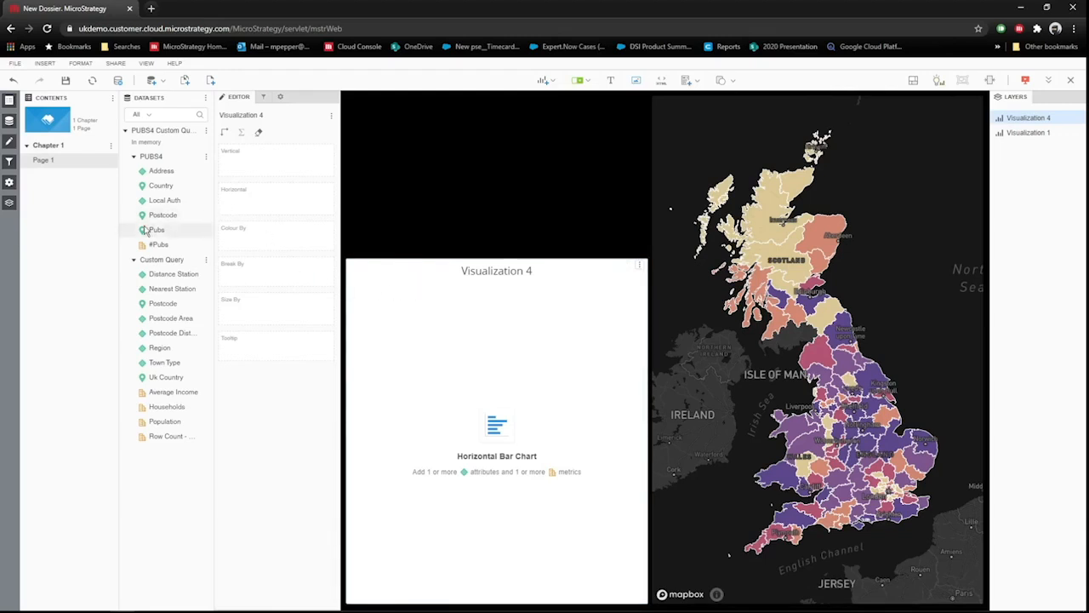
- Plot #Pubs by Postcode Area in the bar chart
{"action": "double_click", "coordinate": [164, 320]}
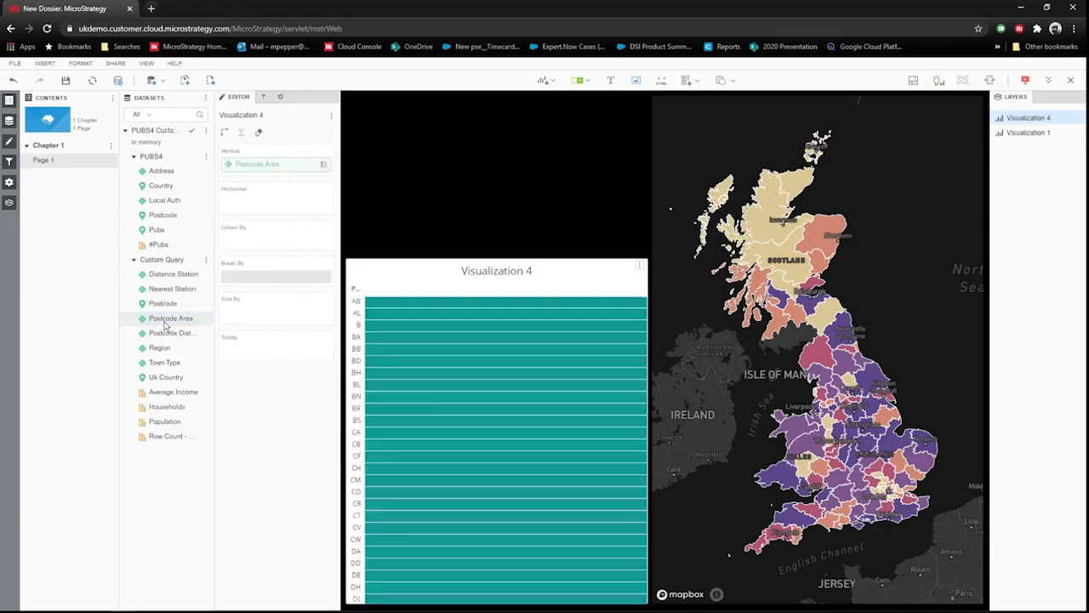
{"action": "double_click", "coordinate": [159, 246]}
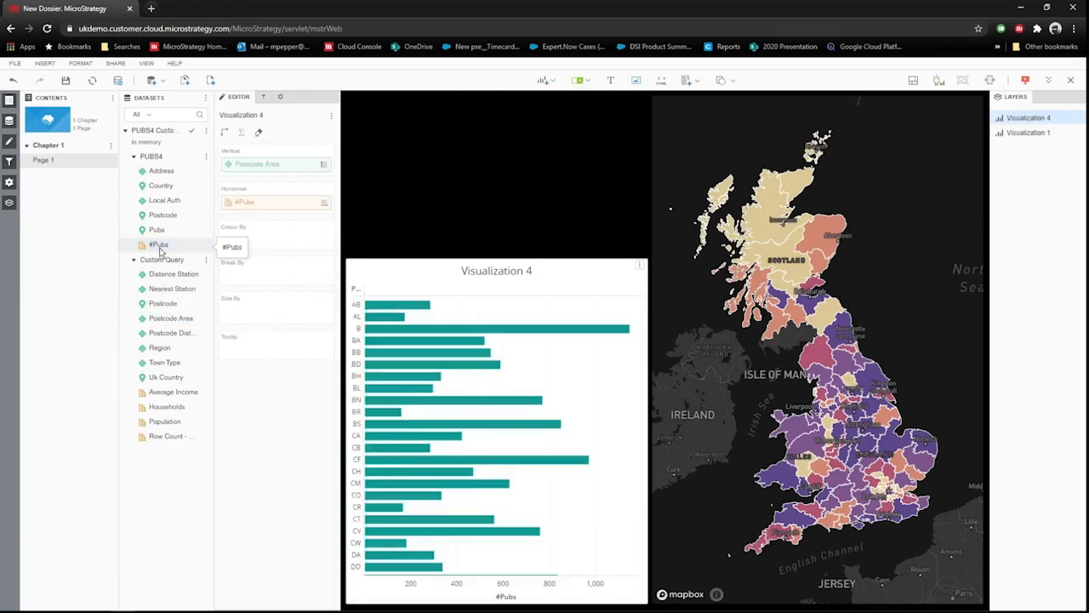
- Create a metric that aggregates Average Income by Average
{"action": "right_click", "coordinate": [187, 396]}
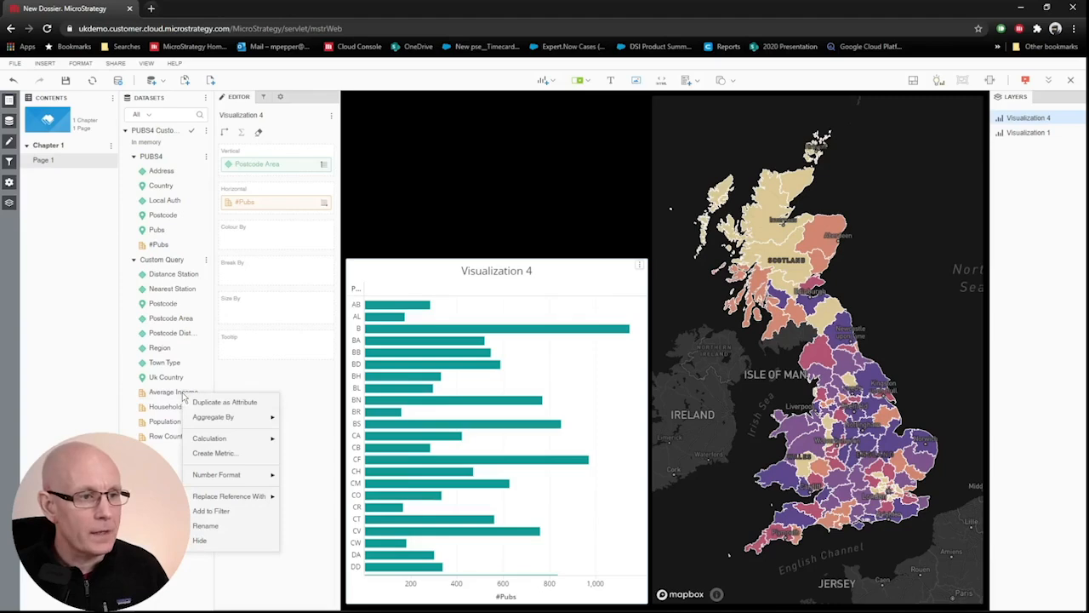
{"action": "mouse_move", "coordinate": [241, 419]}
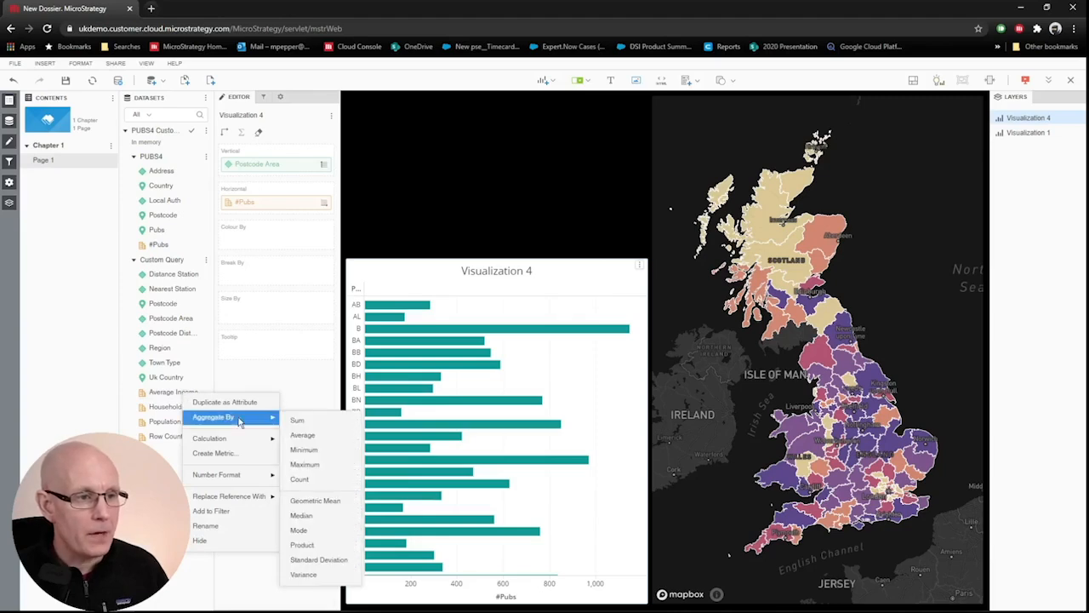
{"action": "left_click", "coordinate": [317, 437]}
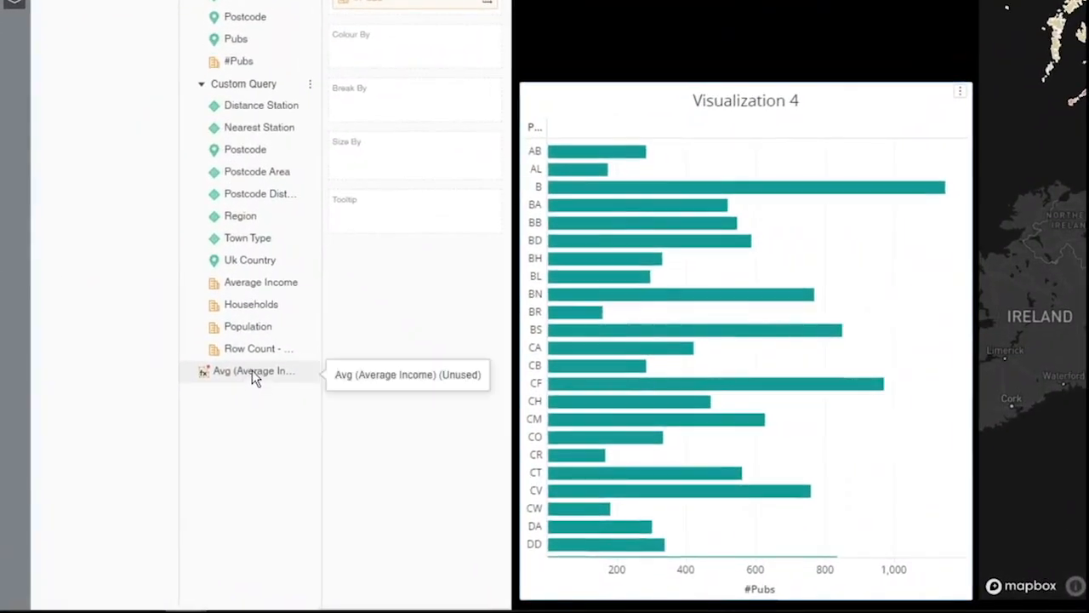
- Add Avg (Average Income) to the chart's horizontal axis, split the metrics side by side and colour the bars by Metric Names
{"action": "left_click_drag", "start_coordinate": [252, 371], "coordinate": [380, 24]}
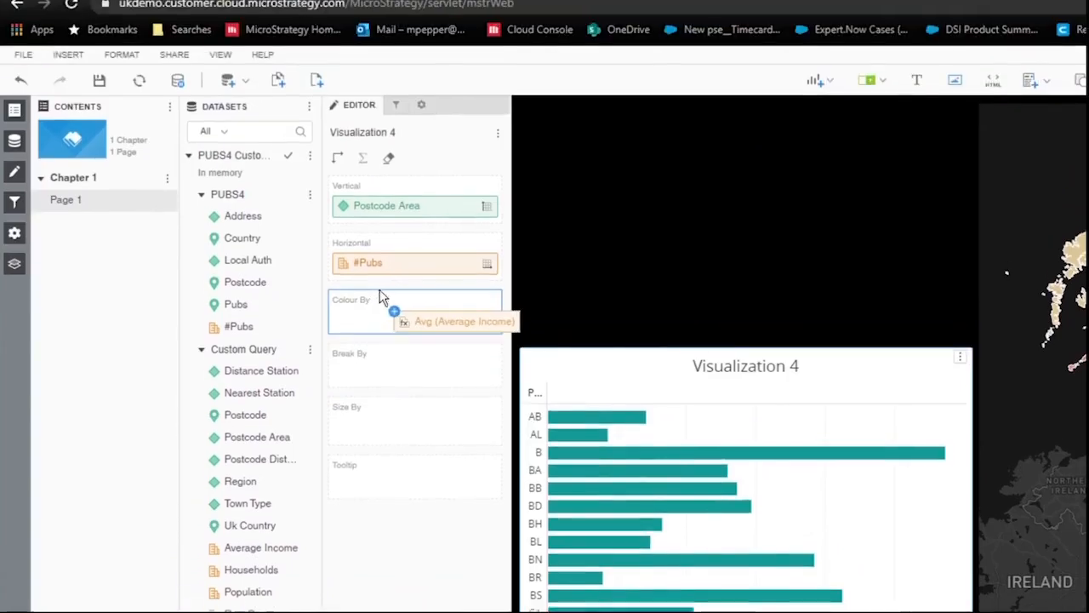
{"action": "left_click_drag", "start_coordinate": [379, 290], "coordinate": [383, 281]}
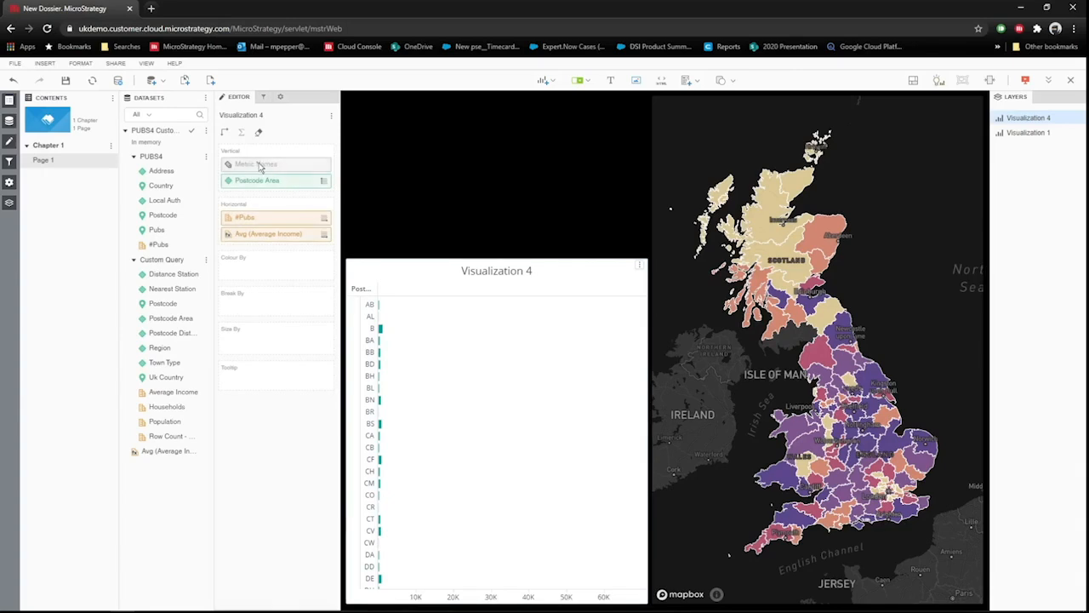
{"action": "left_click_drag", "start_coordinate": [249, 172], "coordinate": [246, 210]}
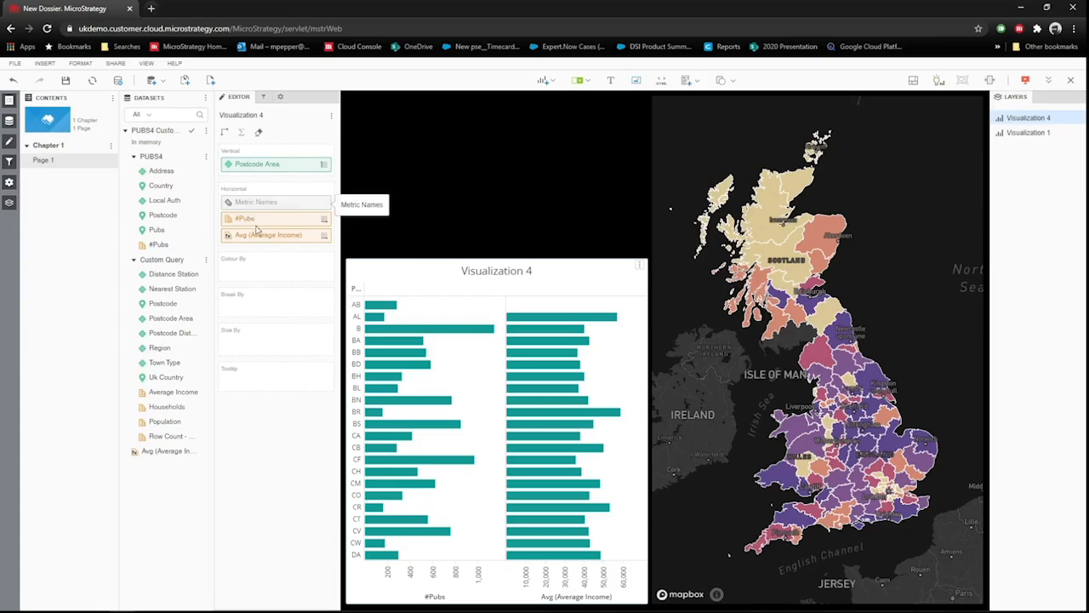
{"action": "left_click_drag", "start_coordinate": [247, 209], "coordinate": [251, 269]}
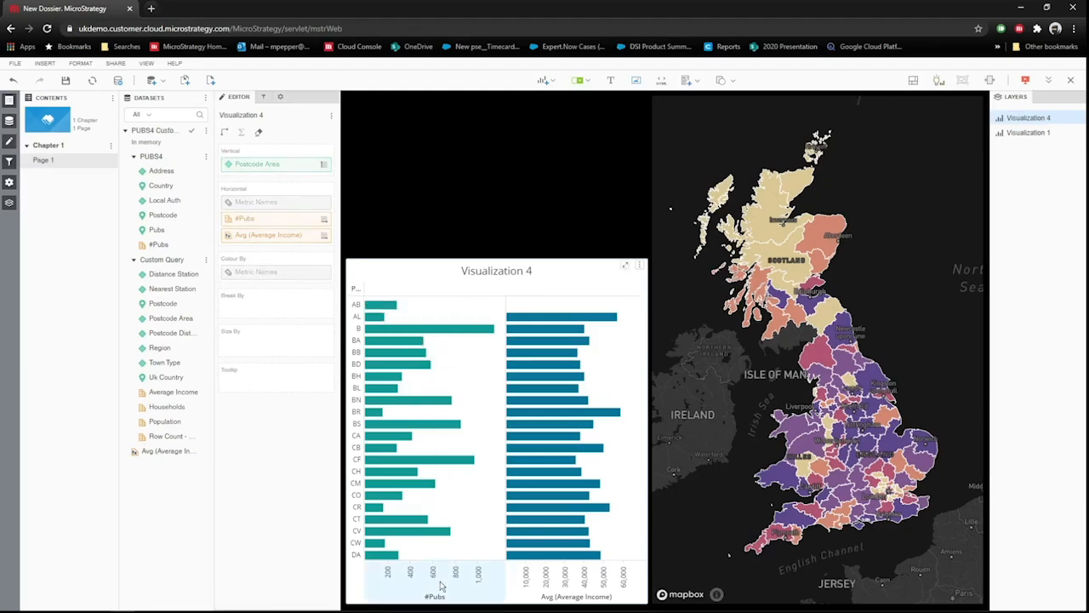
- Show value data labels on the bars for both metrics
{"action": "right_click", "coordinate": [400, 462]}
{"action": "mouse_move", "coordinate": [459, 516]}
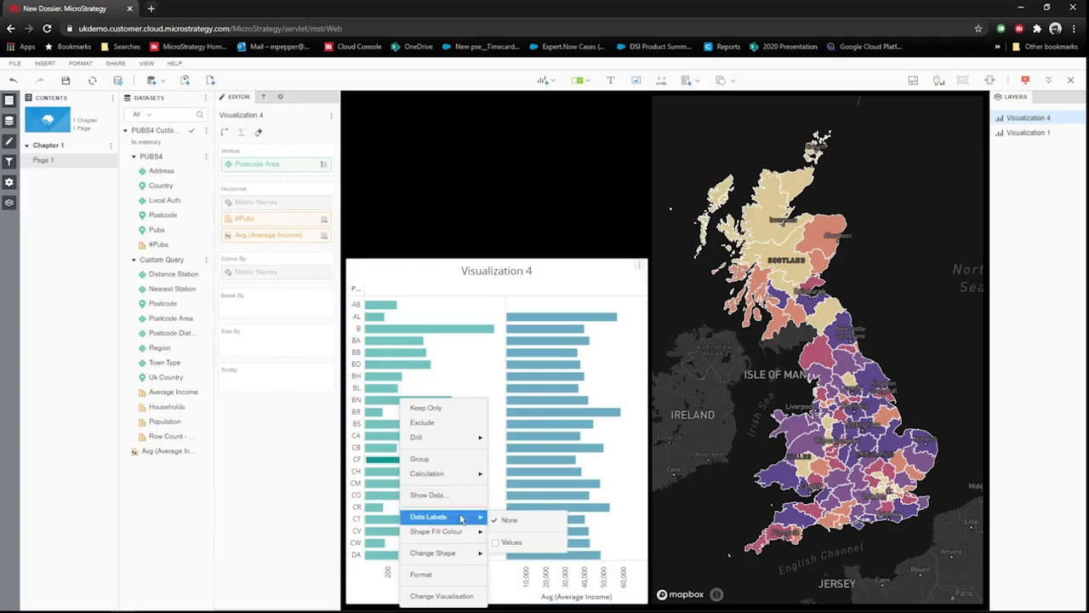
{"action": "left_click", "coordinate": [497, 543]}
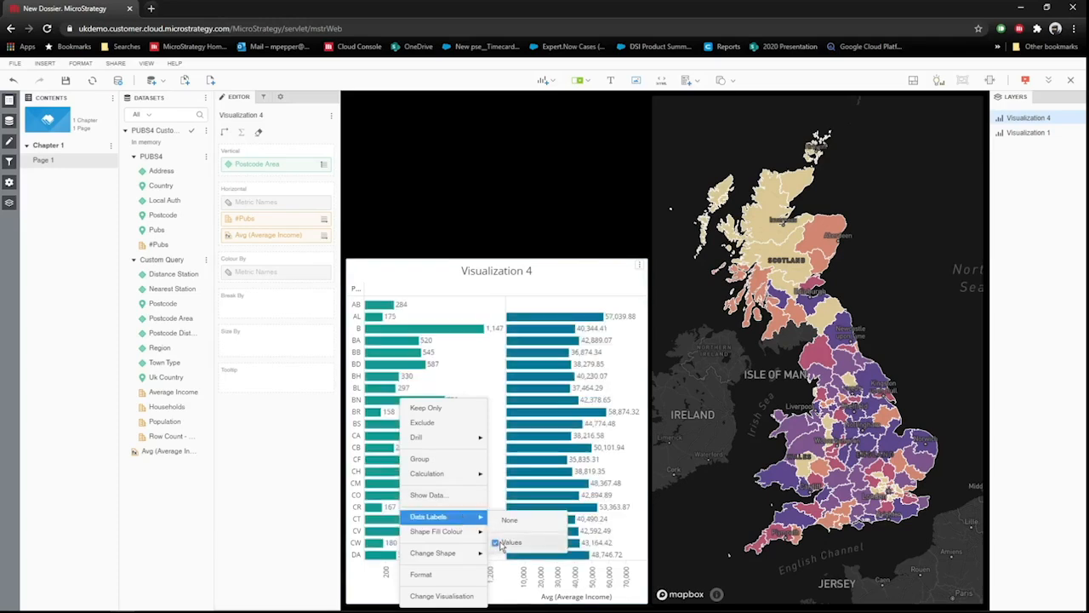
{"action": "left_click", "coordinate": [312, 494]}
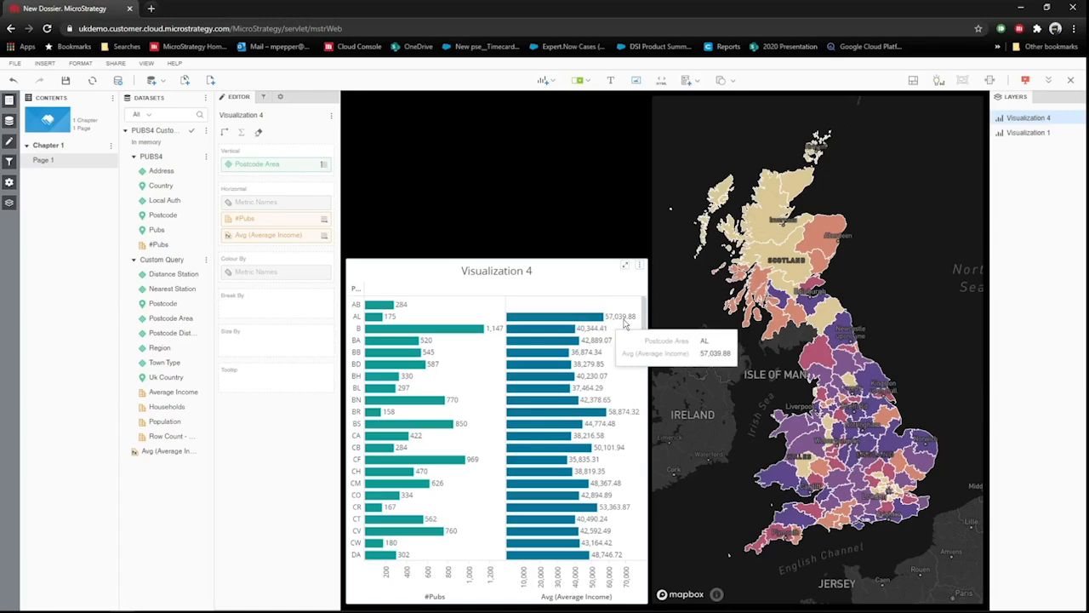
- Format the Avg (Average Income) metric as Currency with the £ symbol and no decimal places
{"action": "right_click", "coordinate": [180, 460]}
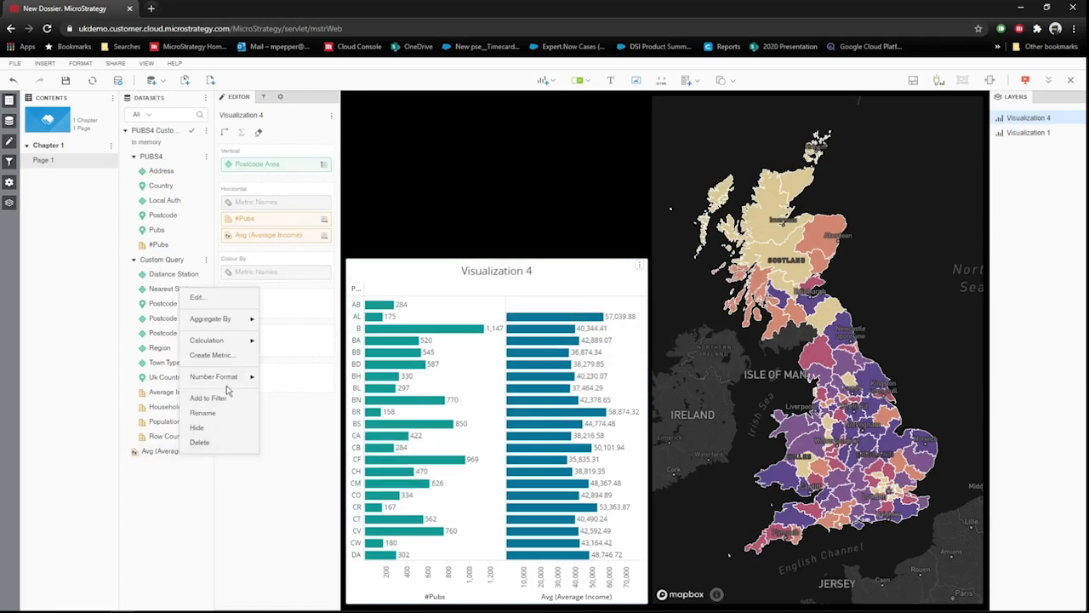
{"action": "mouse_move", "coordinate": [228, 385]}
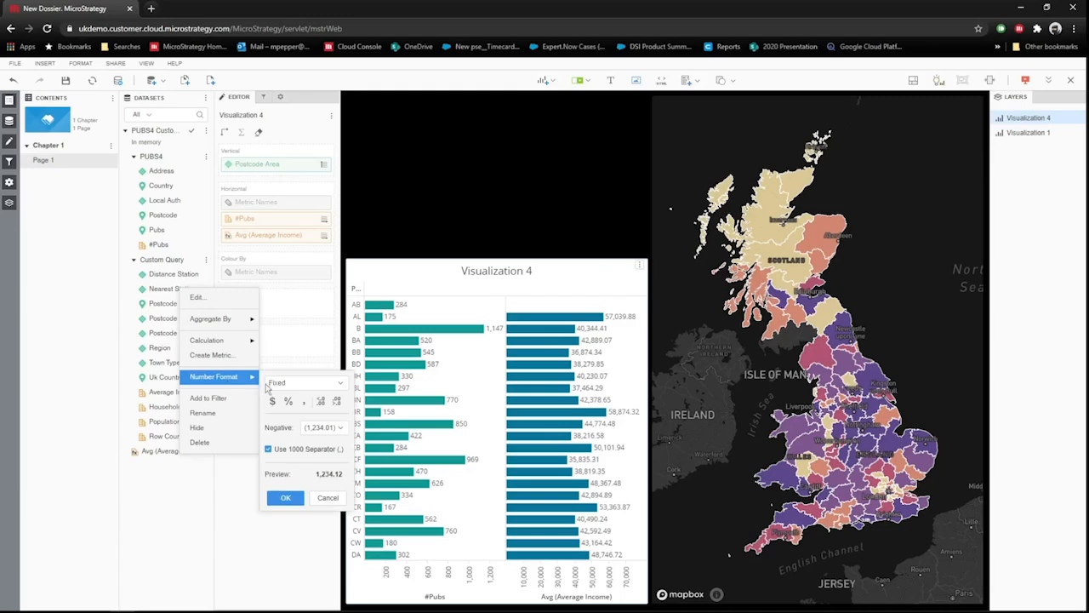
{"action": "left_click", "coordinate": [270, 387]}
{"action": "left_click", "coordinate": [273, 405]}
{"action": "left_click", "coordinate": [292, 436]}
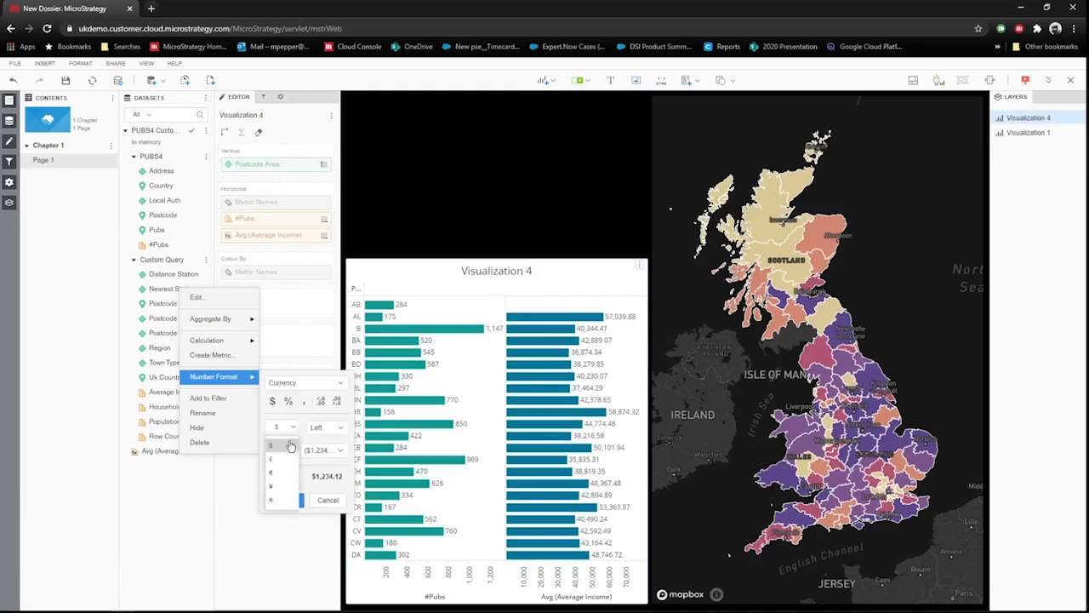
{"action": "left_click", "coordinate": [288, 460]}
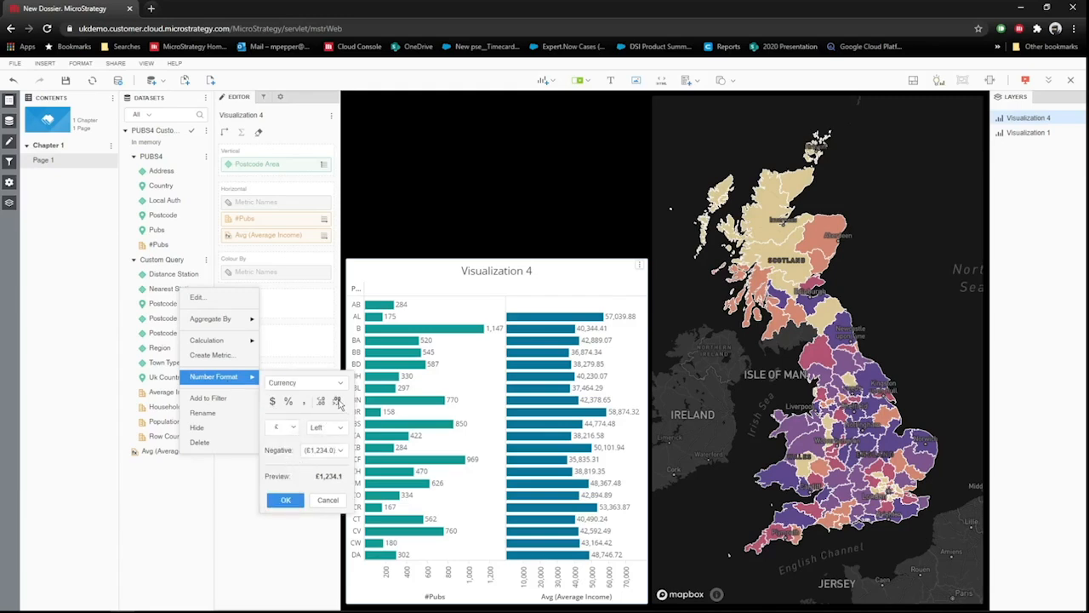
{"action": "left_click", "coordinate": [297, 501]}
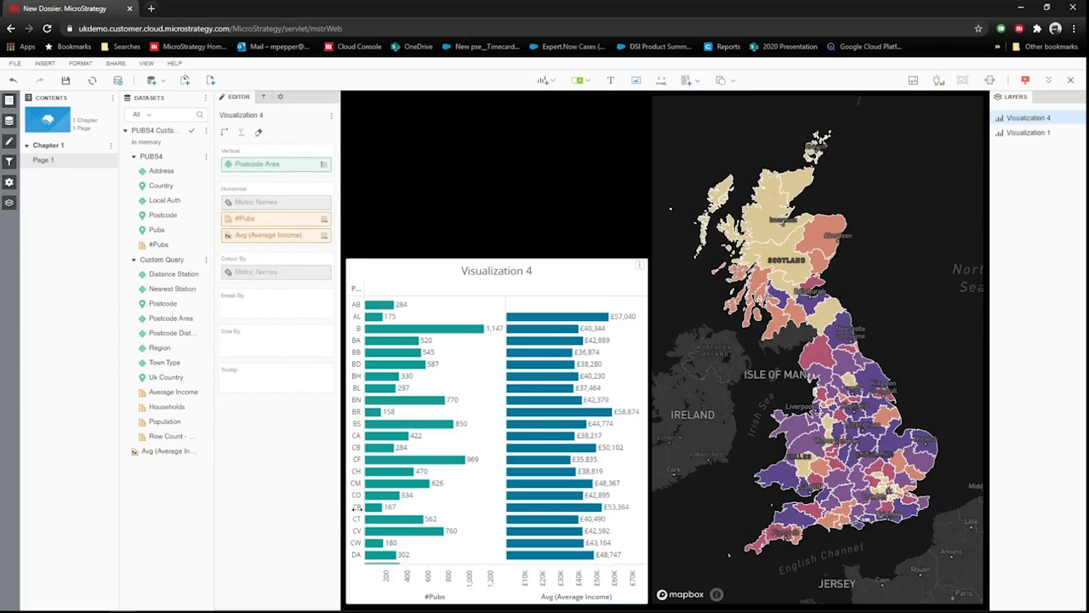
- Sort the bar chart in descending order by #Pubs
{"action": "right_click", "coordinate": [435, 599]}
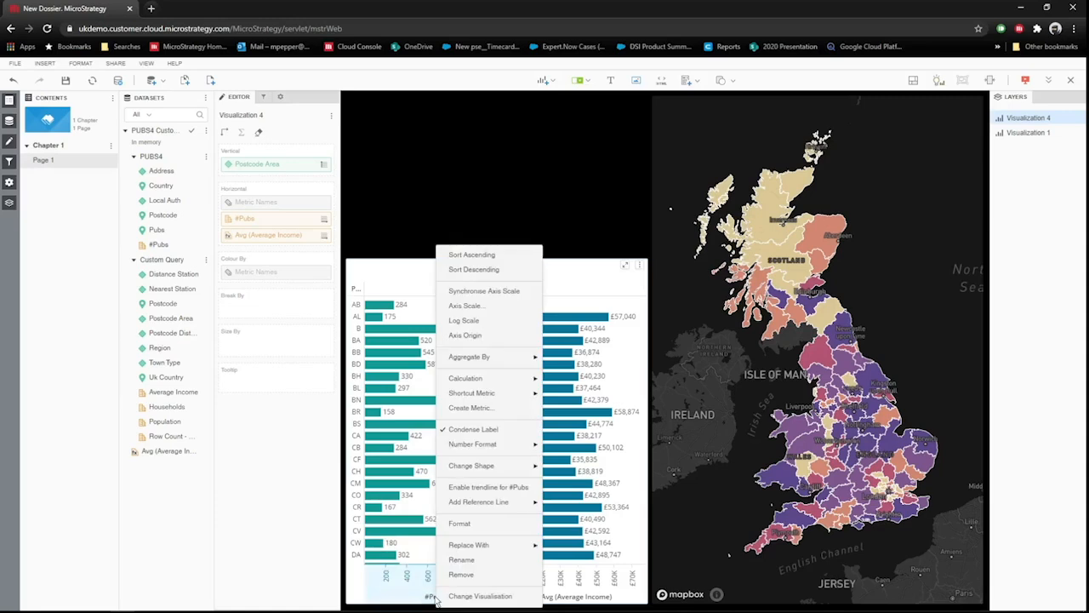
{"action": "left_click", "coordinate": [474, 269]}
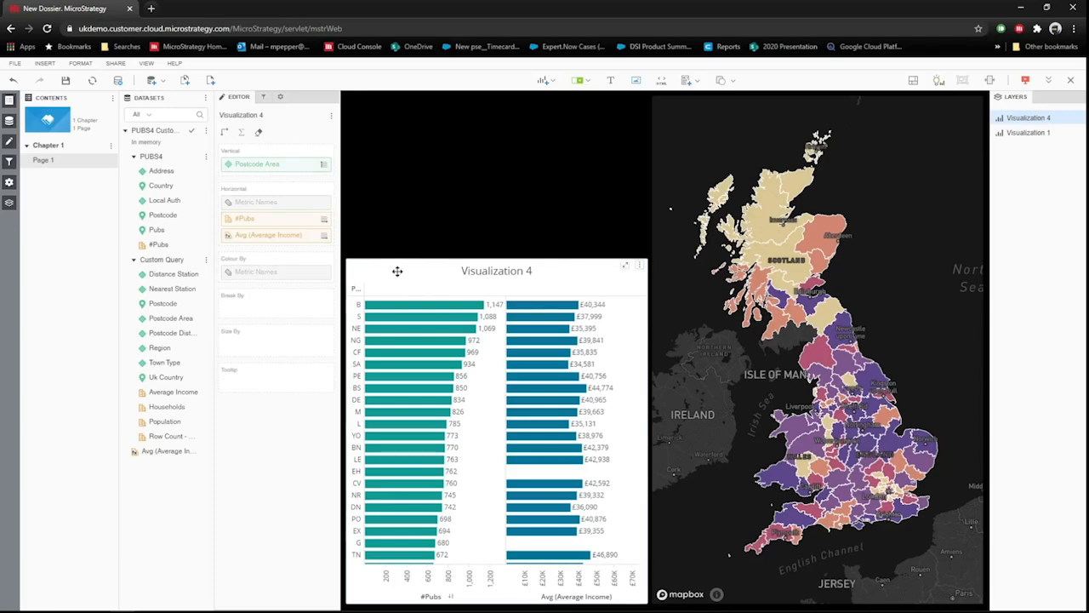
{"action": "mouse_move", "coordinate": [482, 306]}
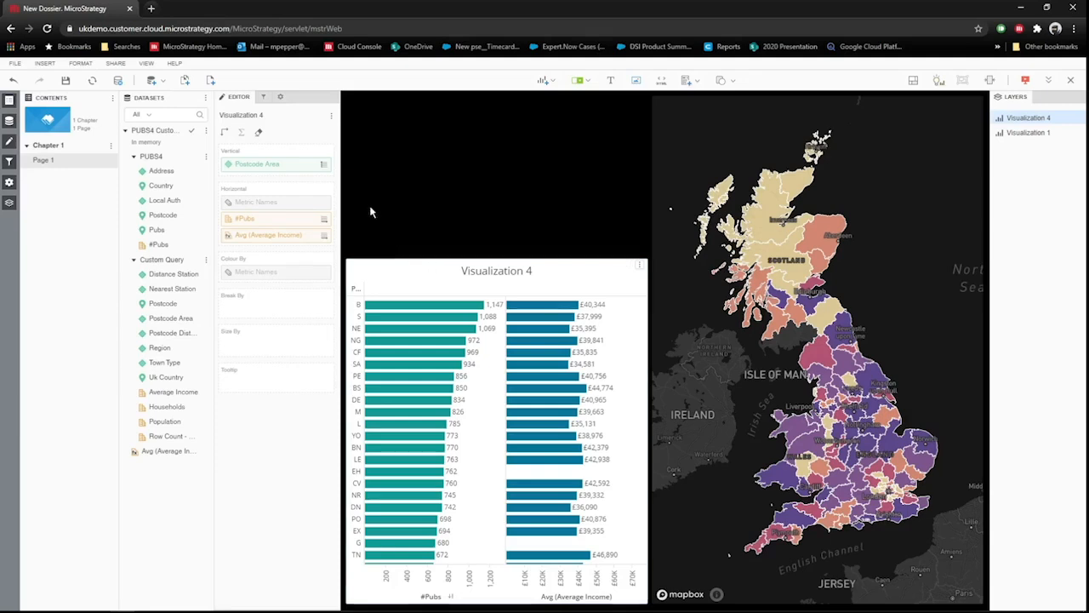
- Set the bar chart's container fill to No Fill and hide its title bar
{"action": "left_click", "coordinate": [280, 98]}
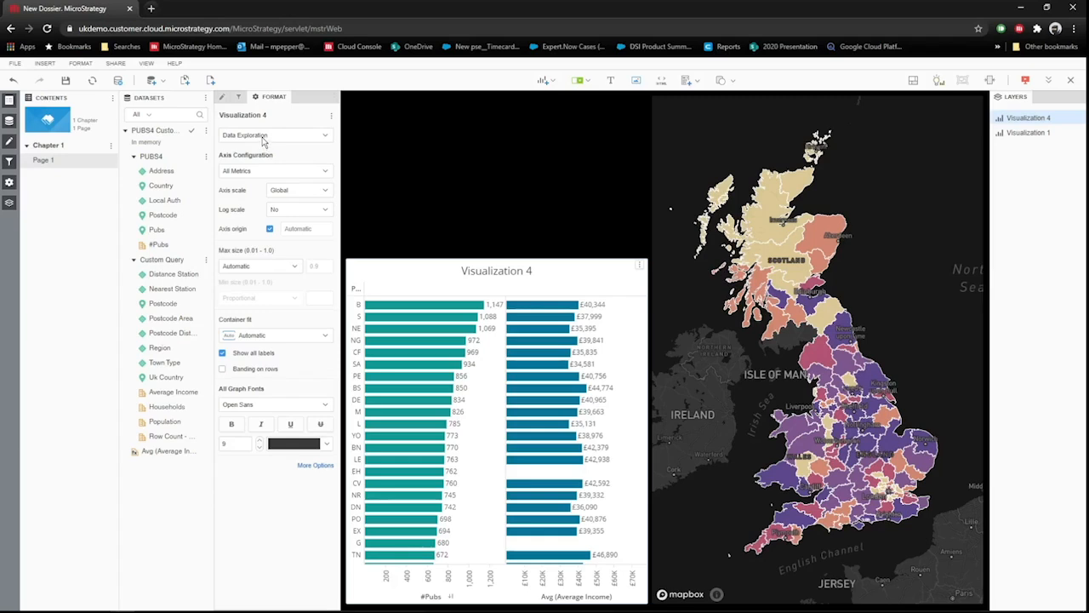
{"action": "left_click", "coordinate": [264, 137]}
{"action": "left_click", "coordinate": [265, 213]}
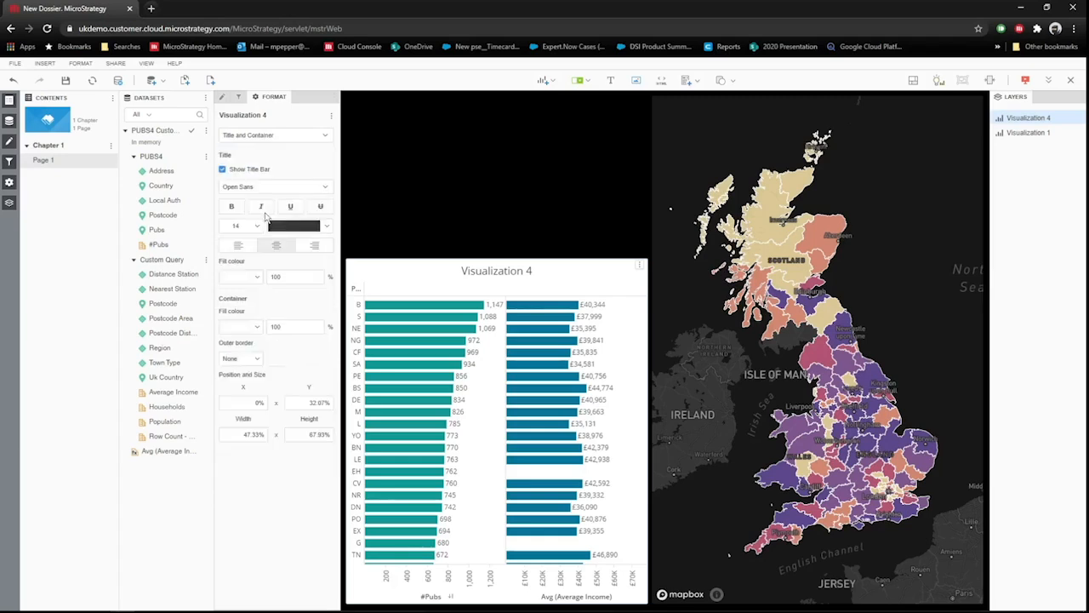
{"action": "left_click", "coordinate": [262, 332]}
{"action": "left_click", "coordinate": [274, 374]}
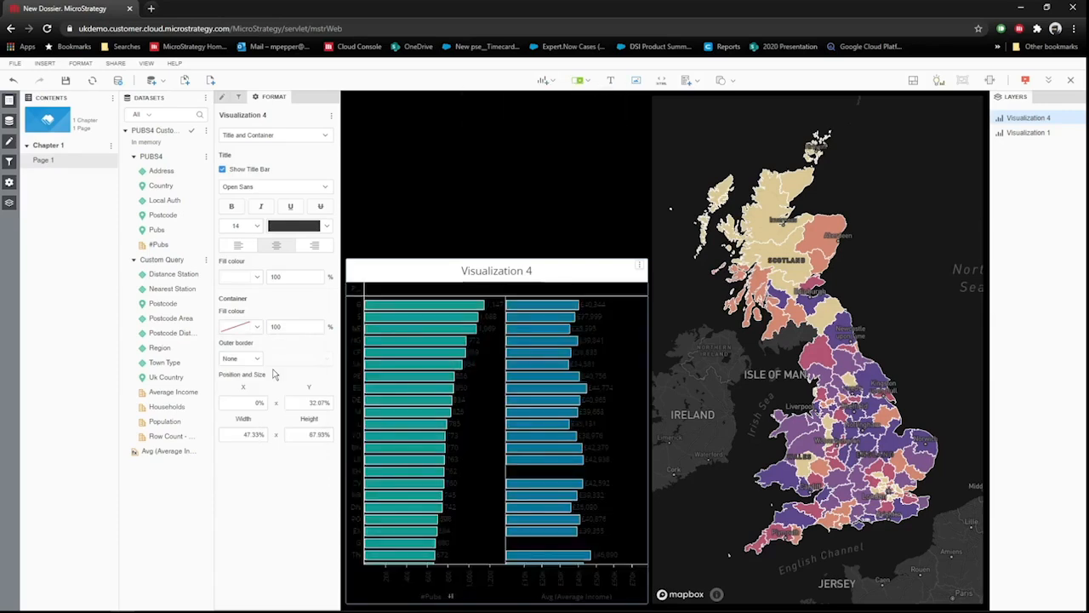
{"action": "left_click", "coordinate": [641, 269]}
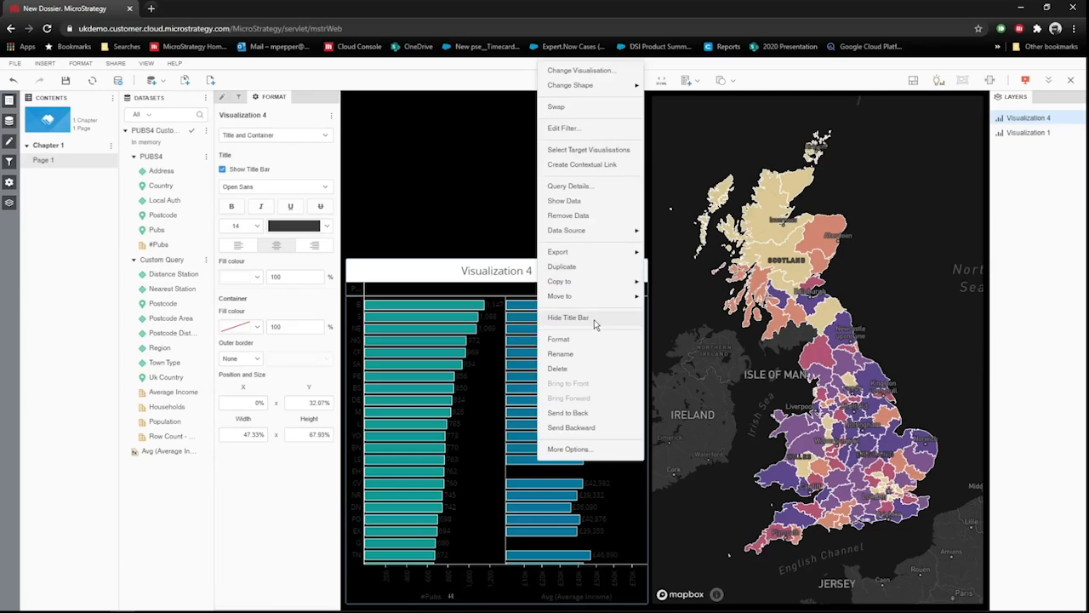
{"action": "left_click", "coordinate": [569, 318]}
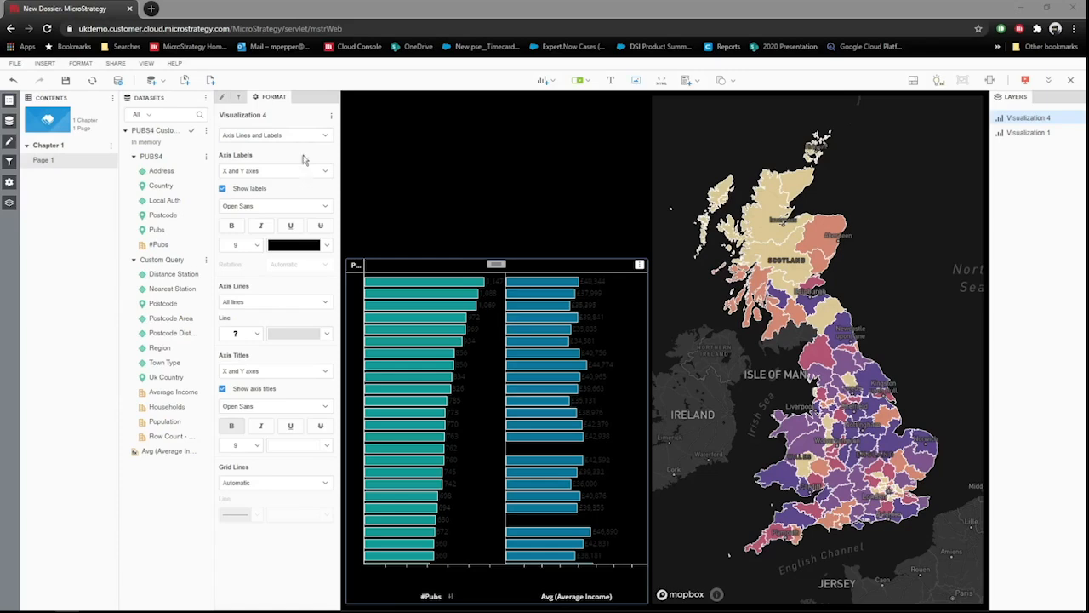
- Colour the bar chart's X and Y axis labels and its data labels white
{"action": "left_click", "coordinate": [326, 249]}
{"action": "left_click", "coordinate": [326, 247]}
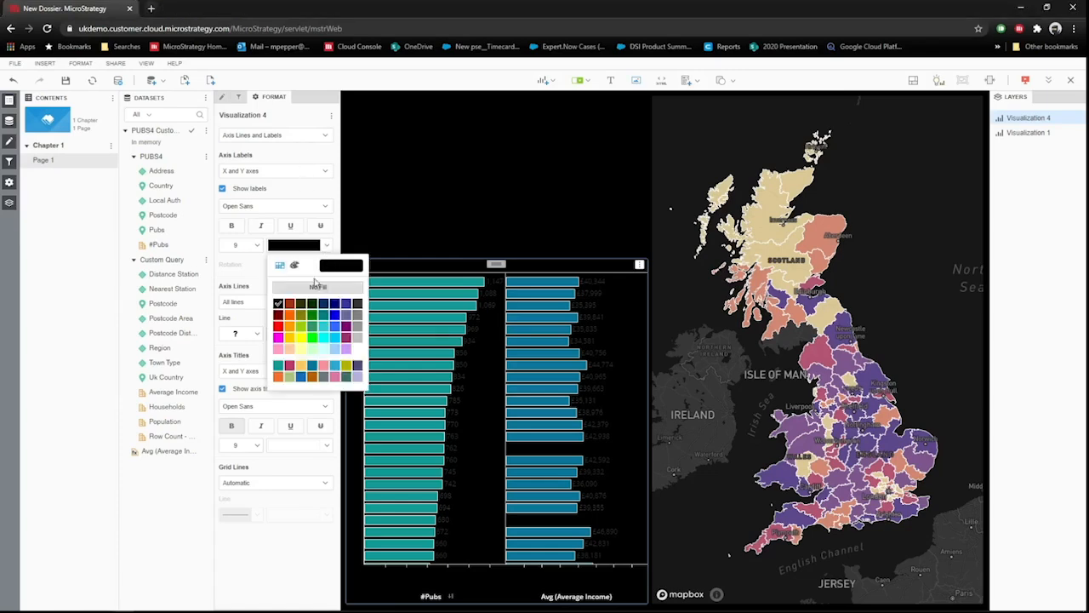
{"action": "left_click", "coordinate": [358, 349]}
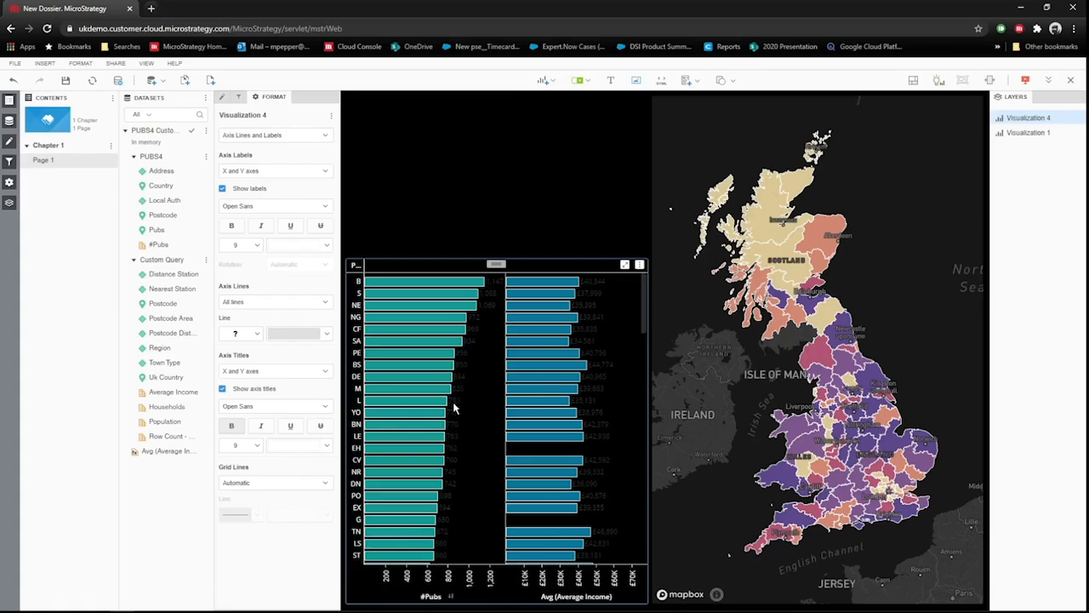
{"action": "left_click", "coordinate": [282, 138]}
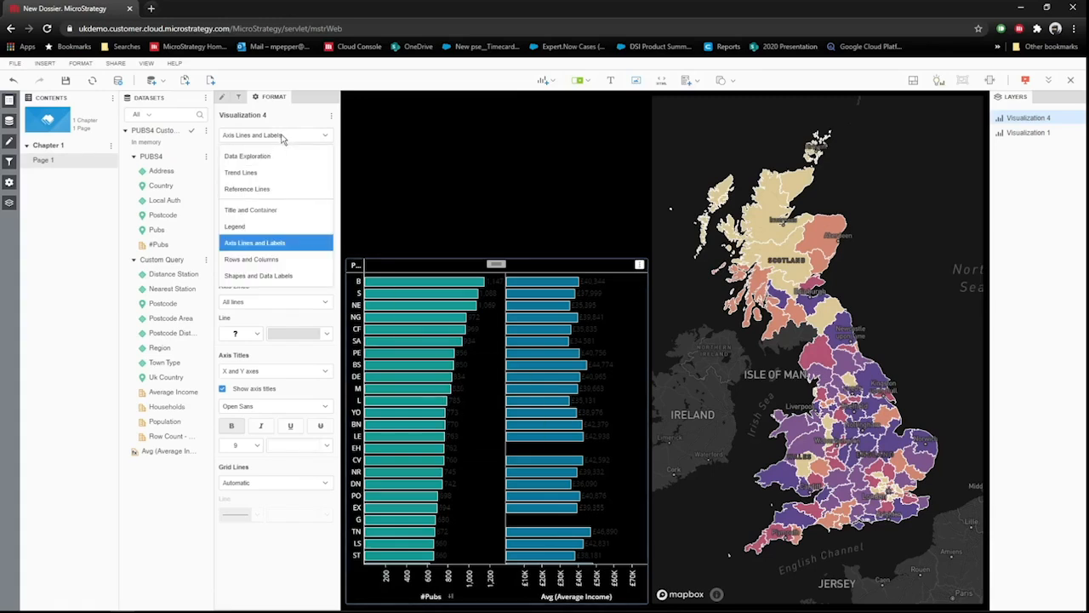
{"action": "left_click", "coordinate": [285, 277]}
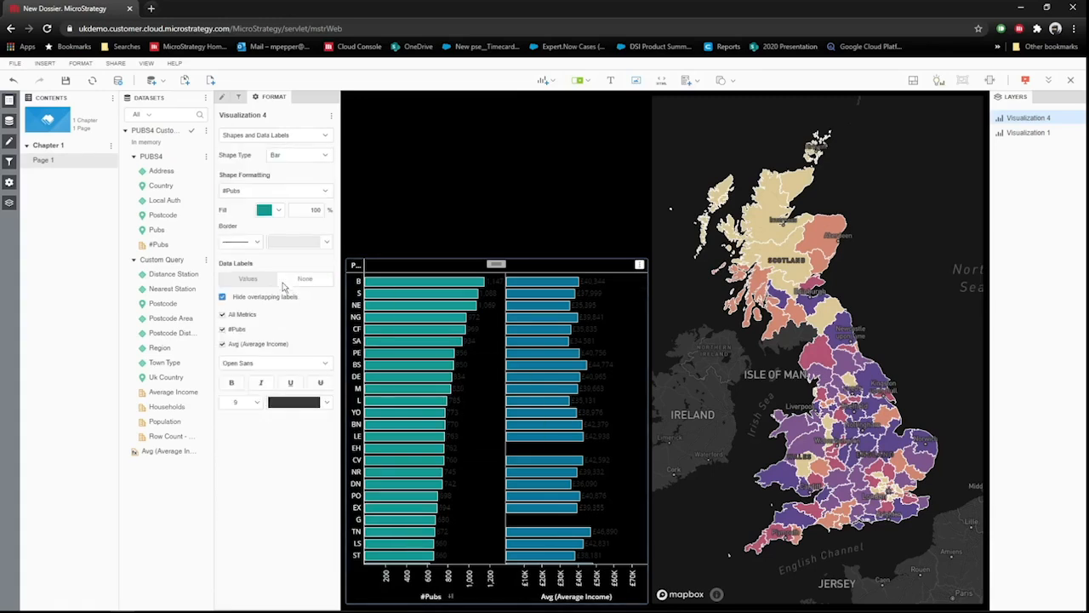
{"action": "left_click", "coordinate": [328, 402]}
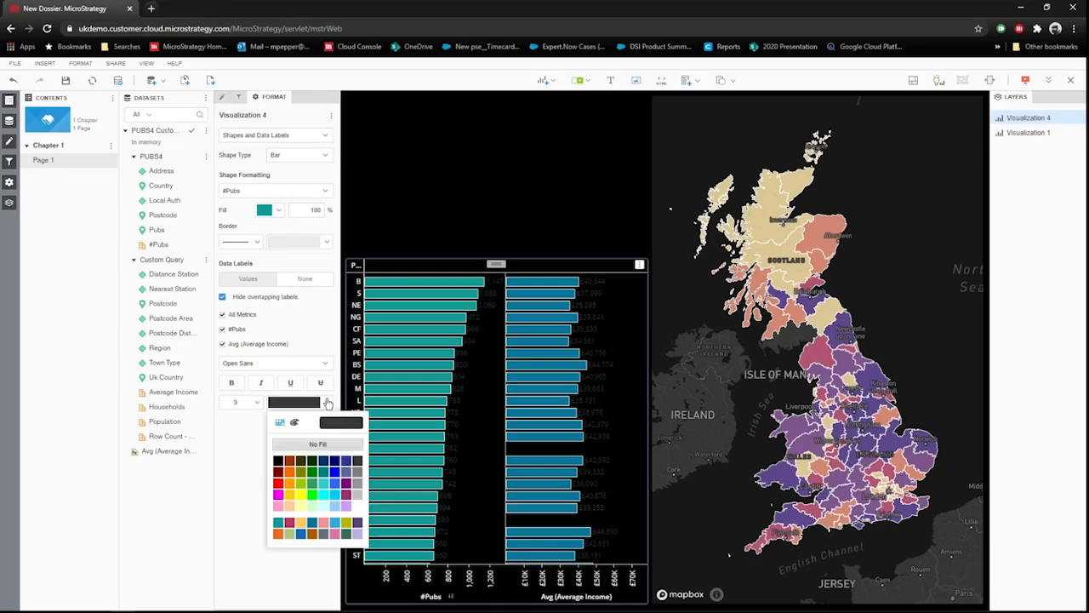
{"action": "left_click", "coordinate": [362, 509]}
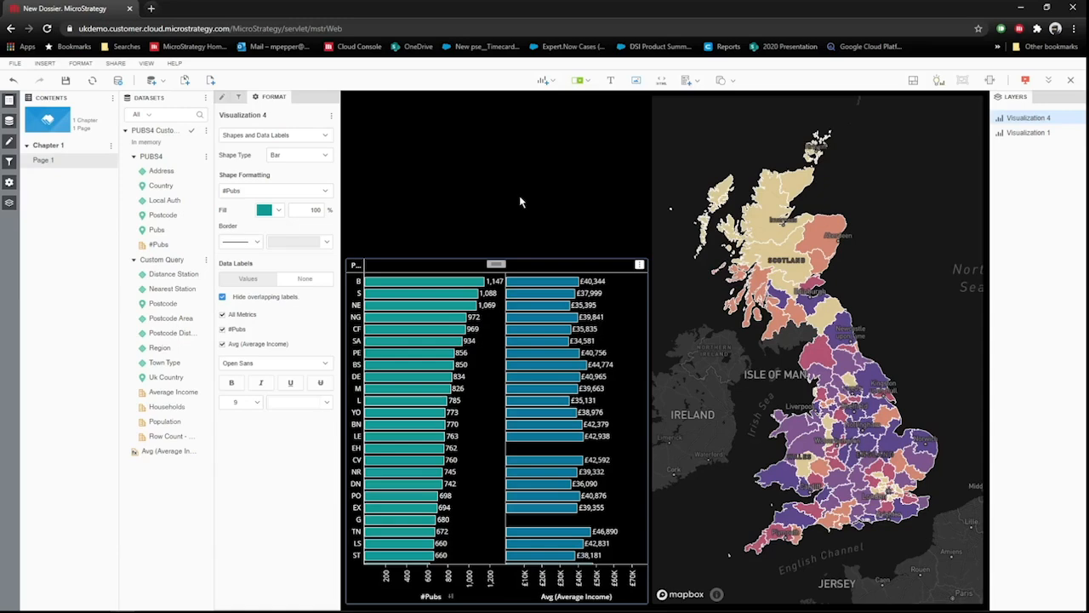
- Insert a KPI visualisation, place it directly above the bar chart and enlarge it to about 42% width and 32% height
{"action": "left_click", "coordinate": [544, 81]}
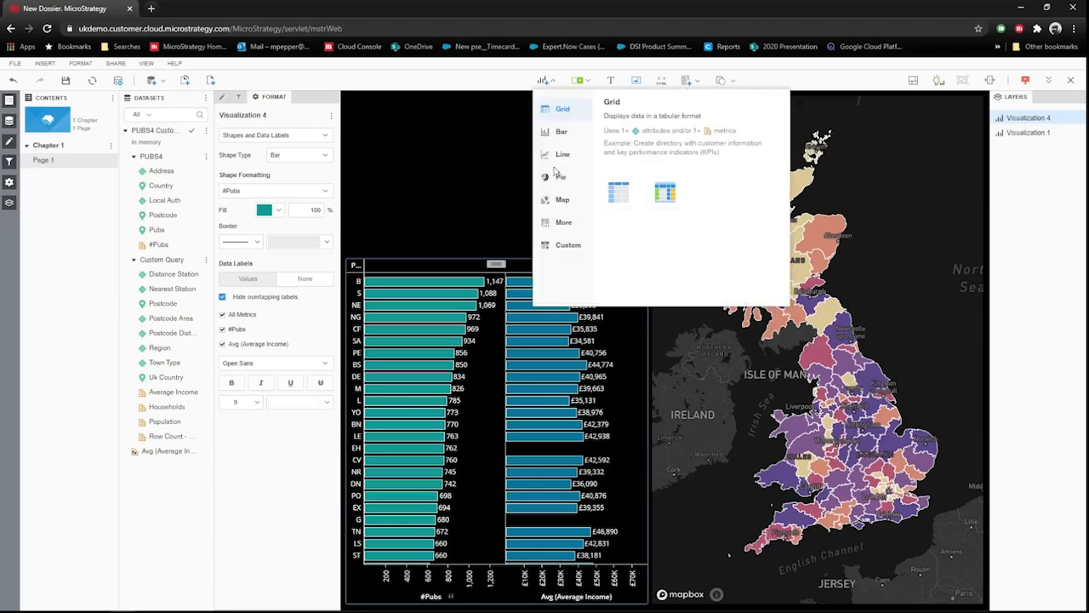
{"action": "mouse_move", "coordinate": [565, 230]}
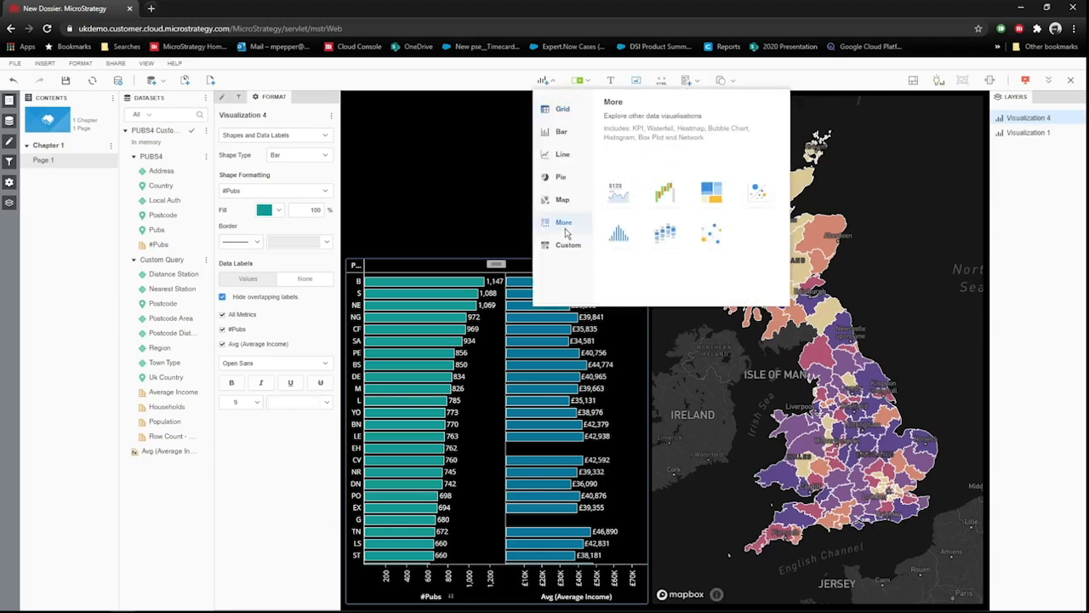
{"action": "left_click", "coordinate": [621, 203]}
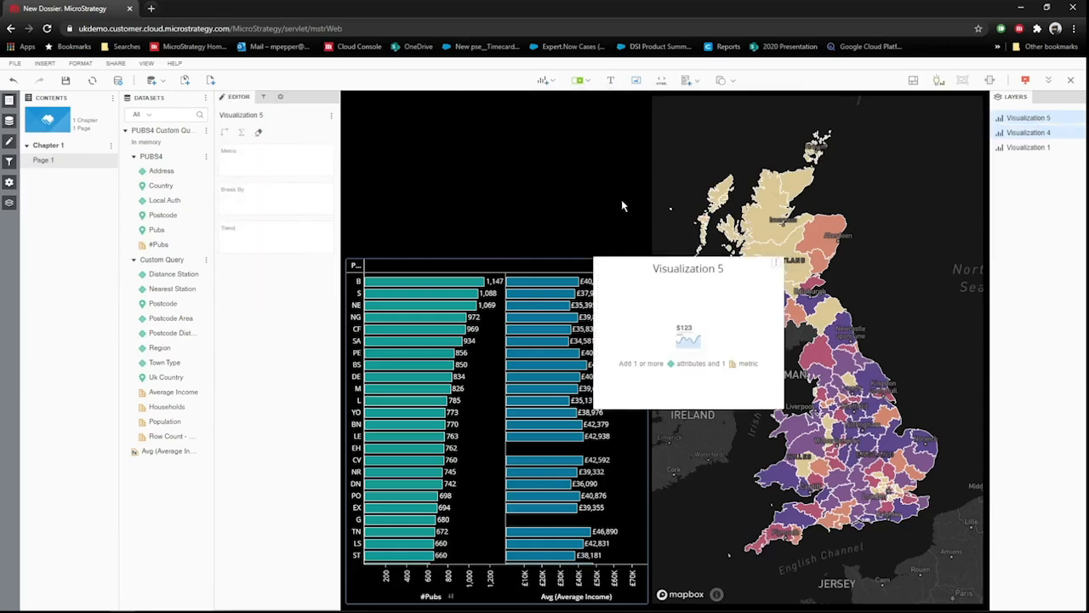
{"action": "left_click_drag", "start_coordinate": [635, 264], "coordinate": [405, 108]}
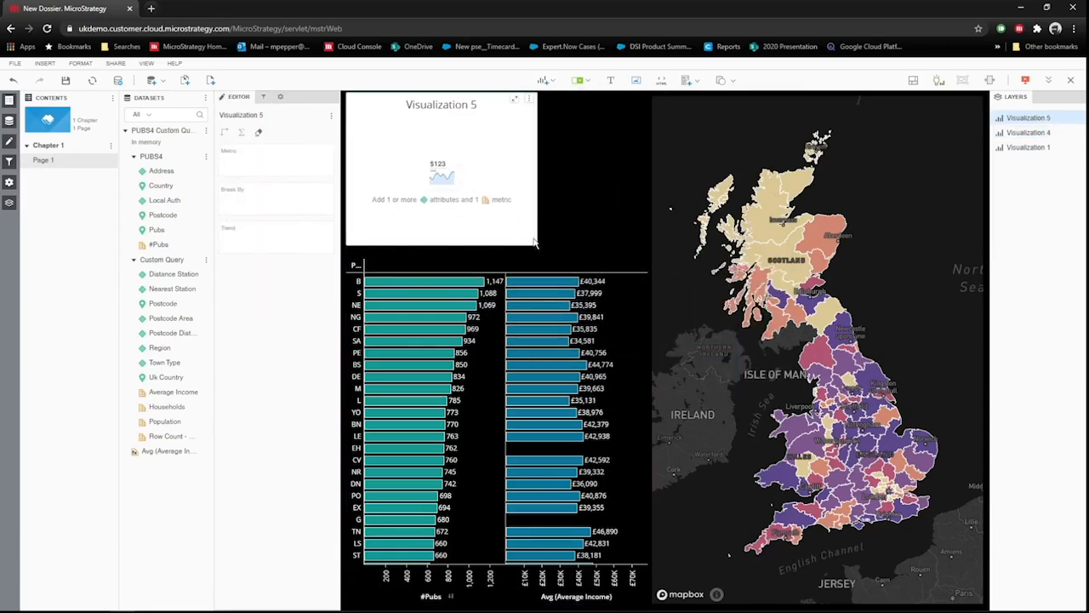
{"action": "left_click_drag", "start_coordinate": [537, 243], "coordinate": [615, 256]}
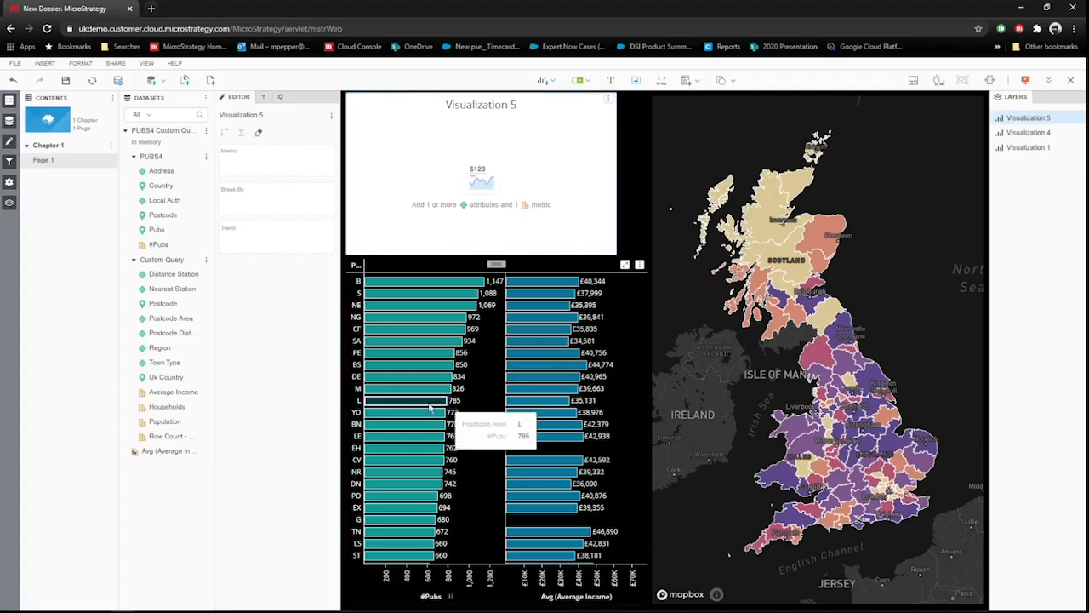
- Show the #Pubs metric in the new KPI visualisation and hide its title bar
{"action": "double_click", "coordinate": [162, 245]}
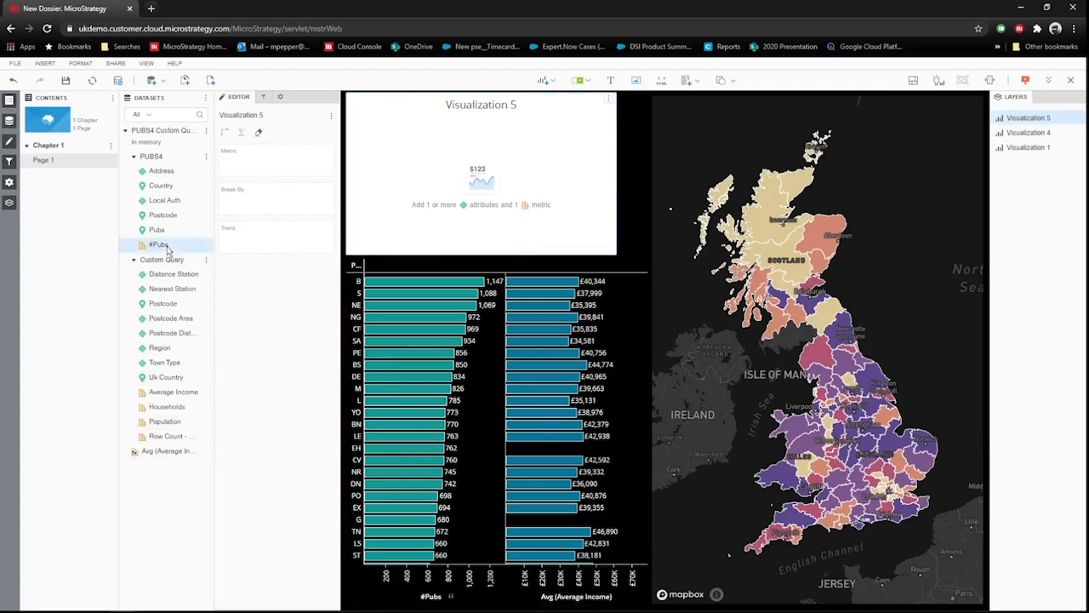
{"action": "left_click", "coordinate": [607, 102]}
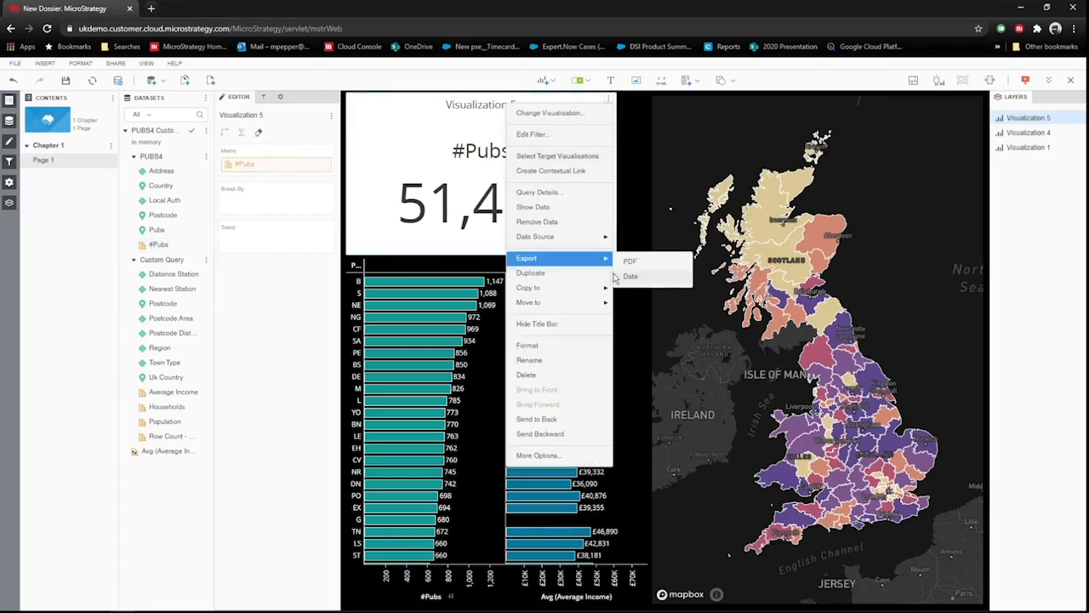
{"action": "left_click", "coordinate": [577, 325]}
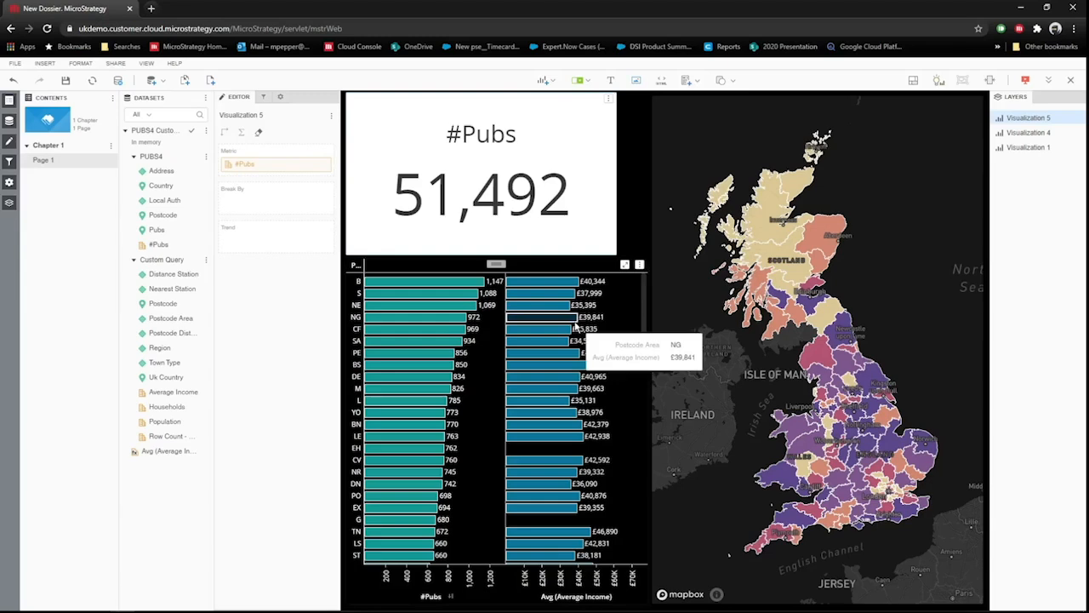
- Set both the area fill and the container fill of the #Pubs KPI to No Fill
{"action": "left_click", "coordinate": [279, 98]}
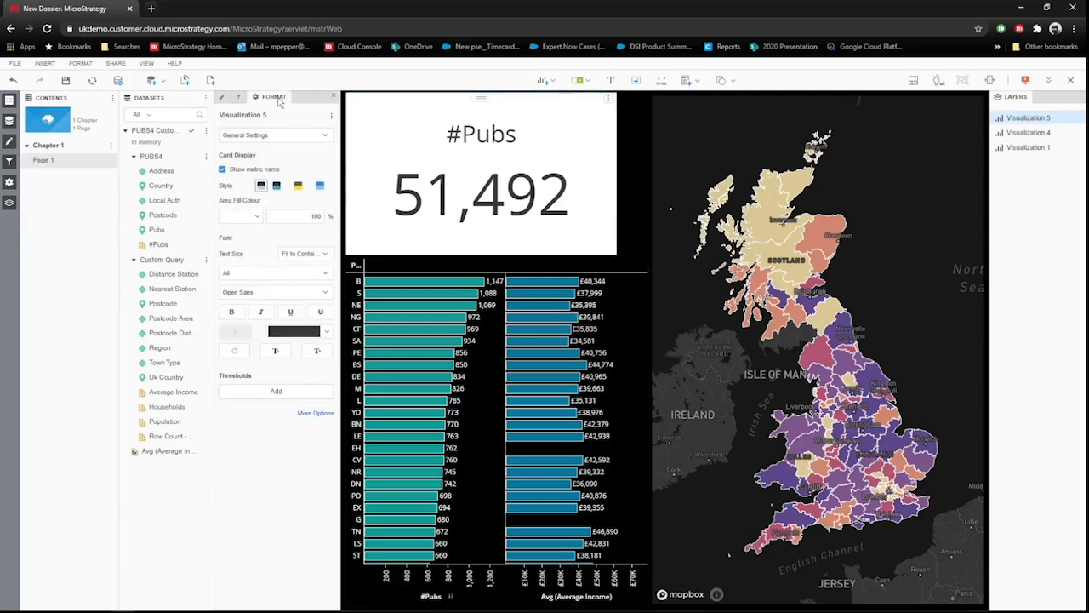
{"action": "left_click", "coordinate": [236, 220]}
{"action": "left_click", "coordinate": [269, 265]}
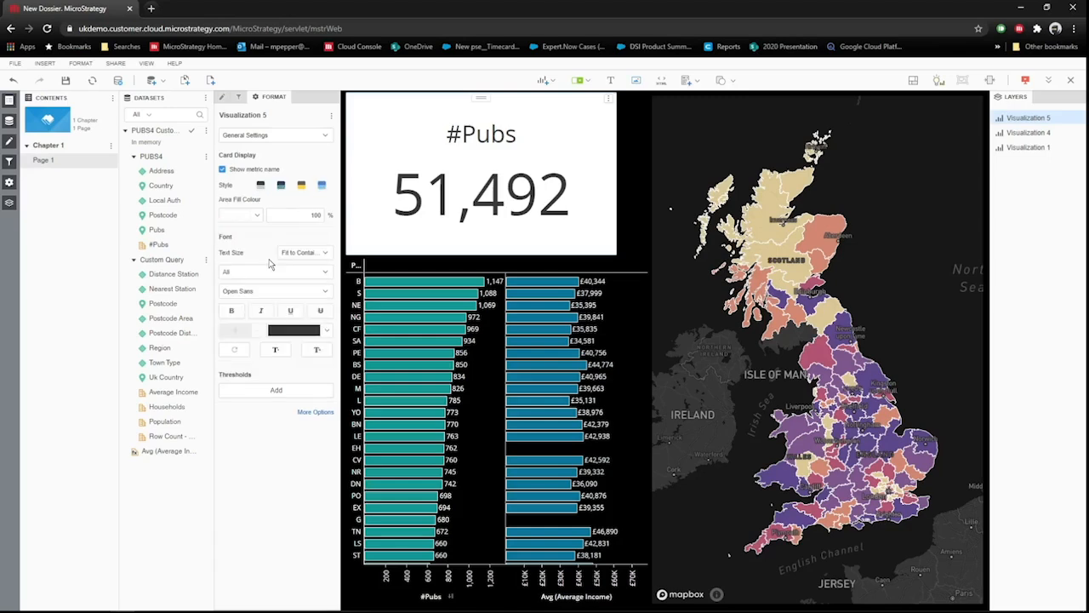
{"action": "left_click", "coordinate": [252, 143]}
{"action": "left_click", "coordinate": [253, 177]}
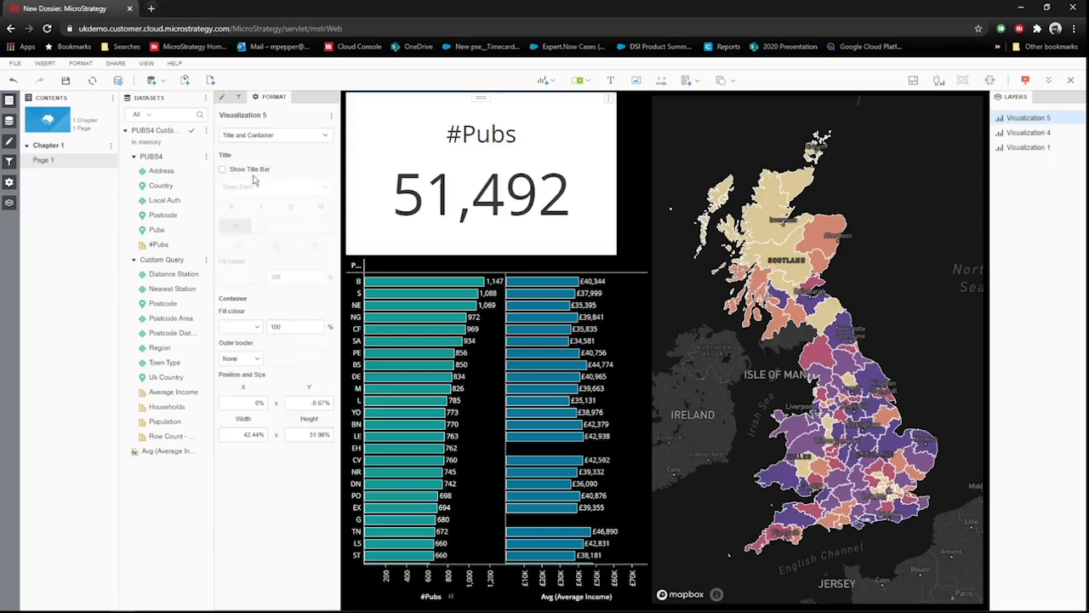
{"action": "left_click", "coordinate": [255, 327]}
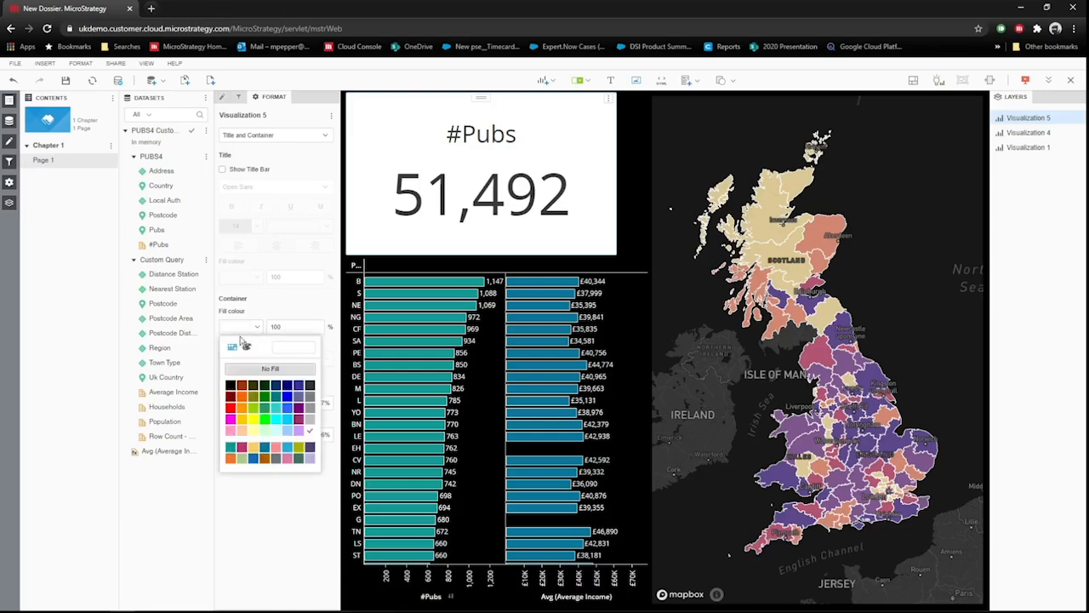
{"action": "left_click", "coordinate": [267, 371]}
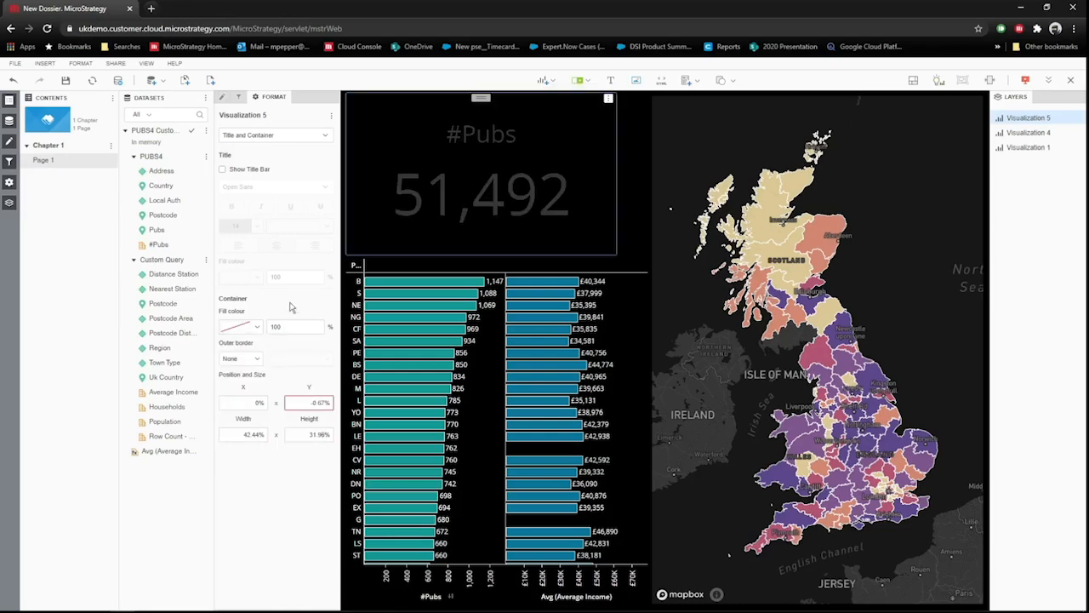
- Set the font colour of the #Pubs KPI's metric name and value to white
{"action": "left_click", "coordinate": [255, 138]}
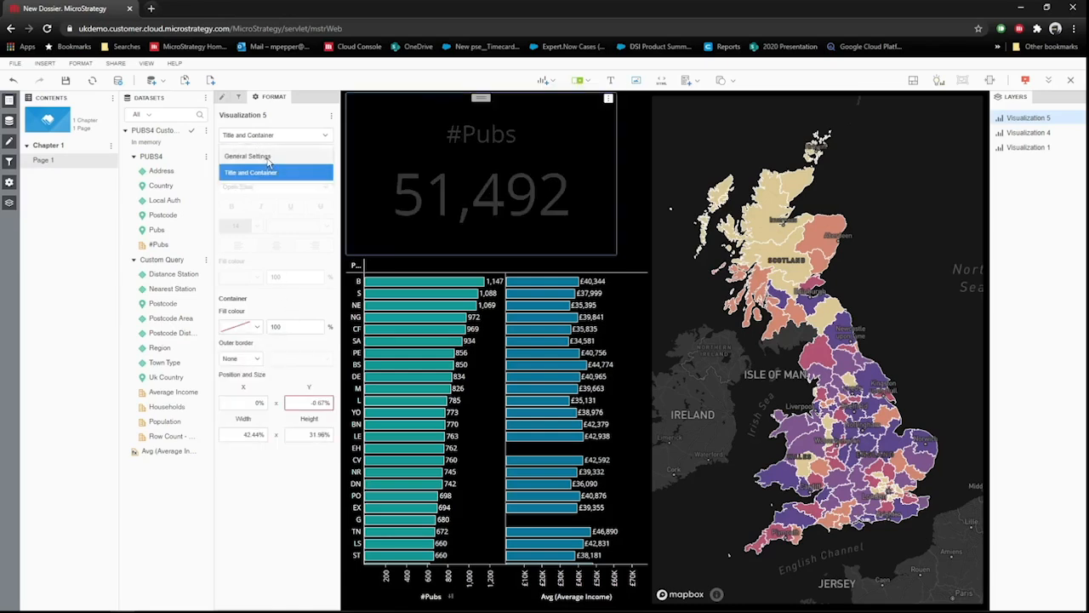
{"action": "left_click", "coordinate": [268, 159]}
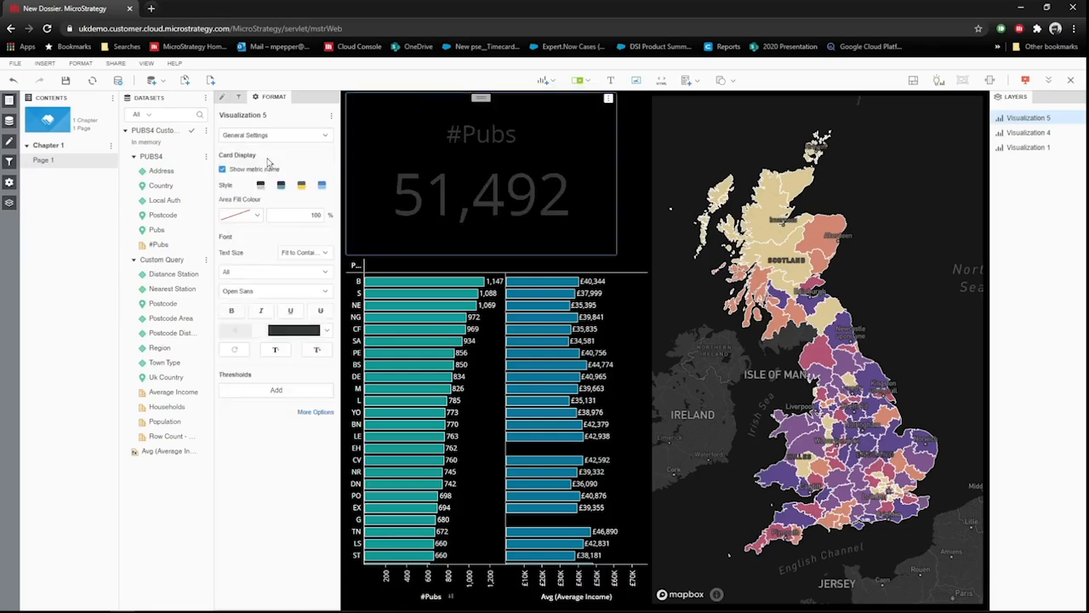
{"action": "left_click", "coordinate": [324, 333]}
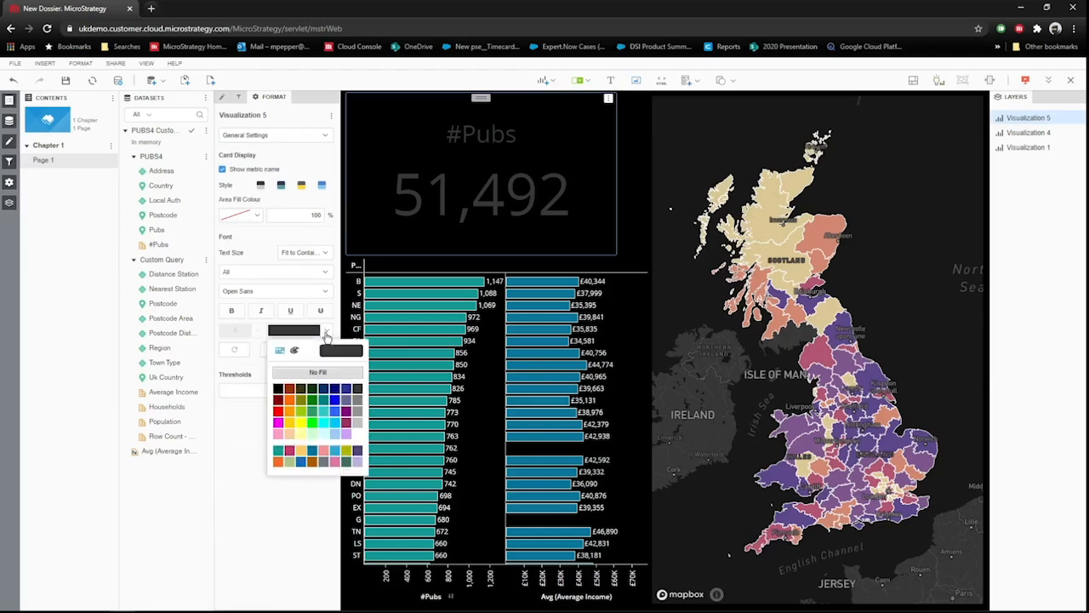
{"action": "left_click", "coordinate": [361, 436]}
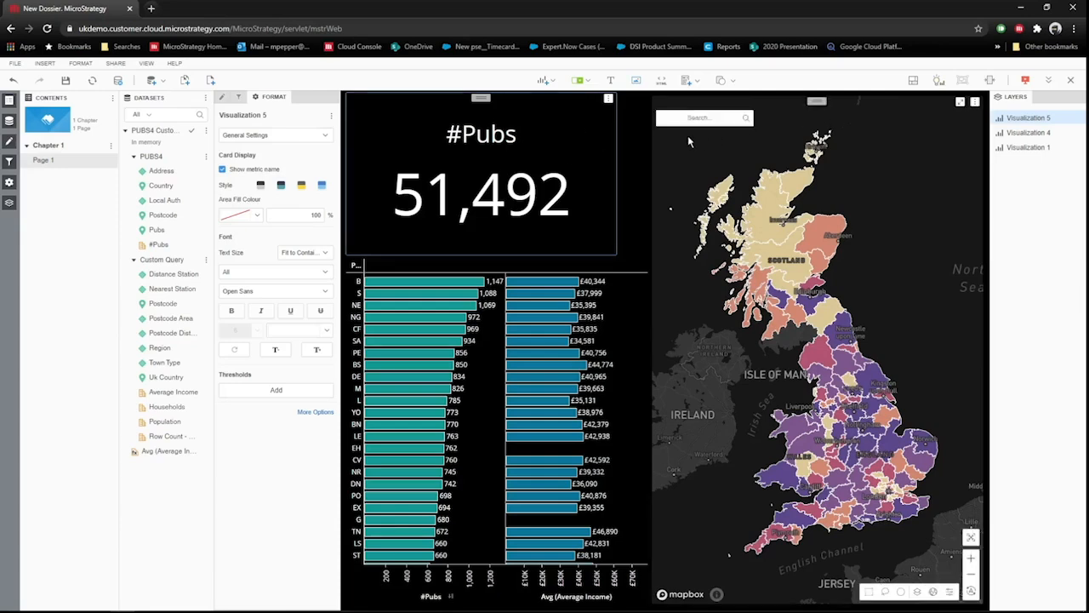
- Insert a vertical bar chart, place it beside the KPI across the map's upper edge, and size it to about 46% width and 14% height
{"action": "left_click", "coordinate": [542, 81]}
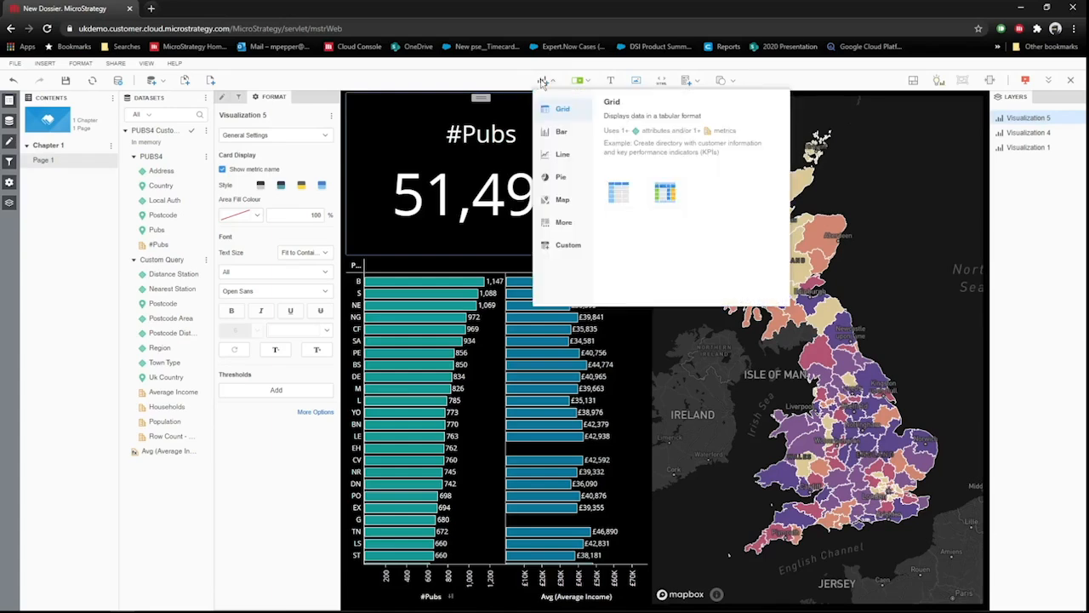
{"action": "mouse_move", "coordinate": [561, 135]}
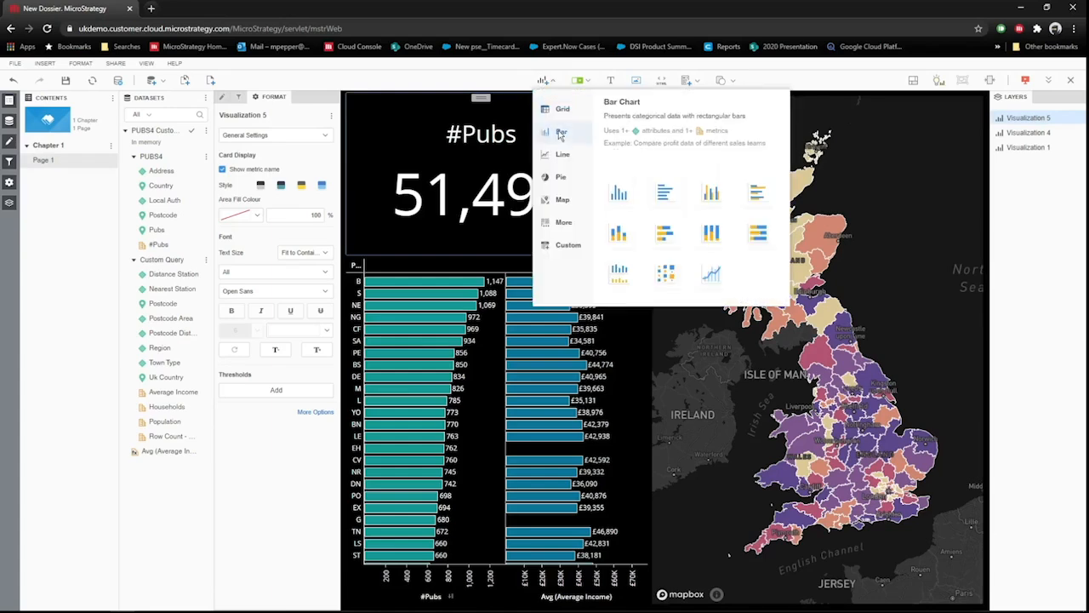
{"action": "left_click", "coordinate": [618, 194]}
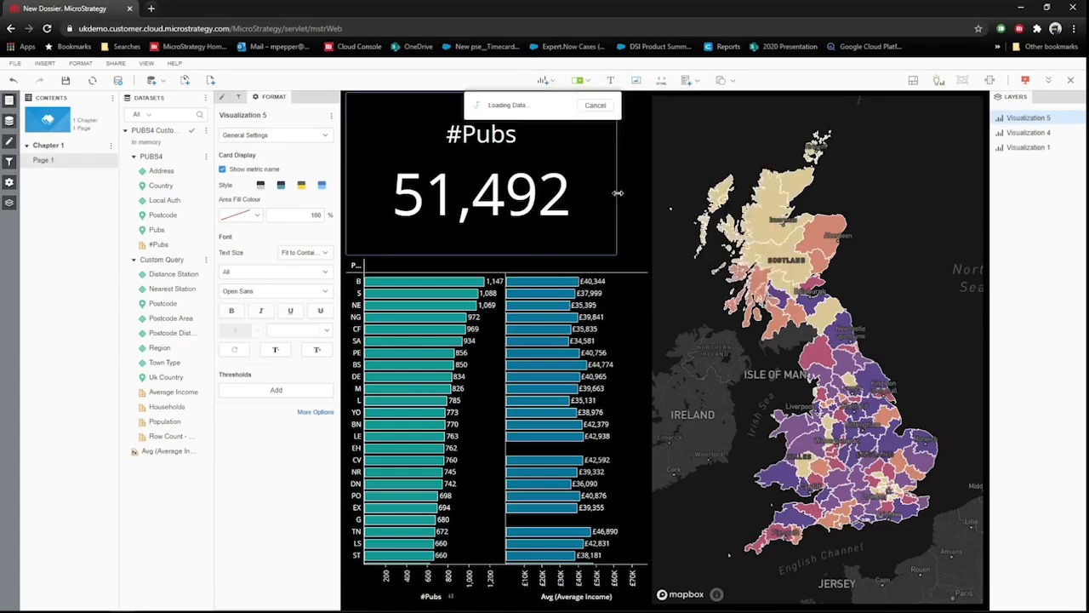
{"action": "left_click_drag", "start_coordinate": [689, 255], "coordinate": [632, 109]}
{"action": "left_click_drag", "start_coordinate": [674, 230], "coordinate": [671, 167]}
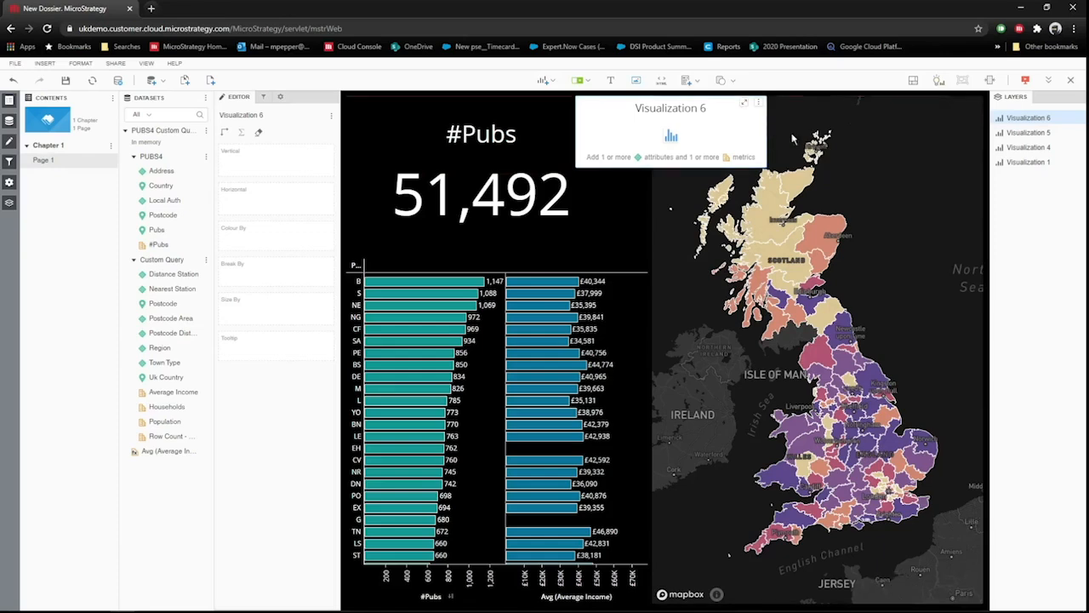
{"action": "left_click_drag", "start_coordinate": [768, 140], "coordinate": [857, 140]}
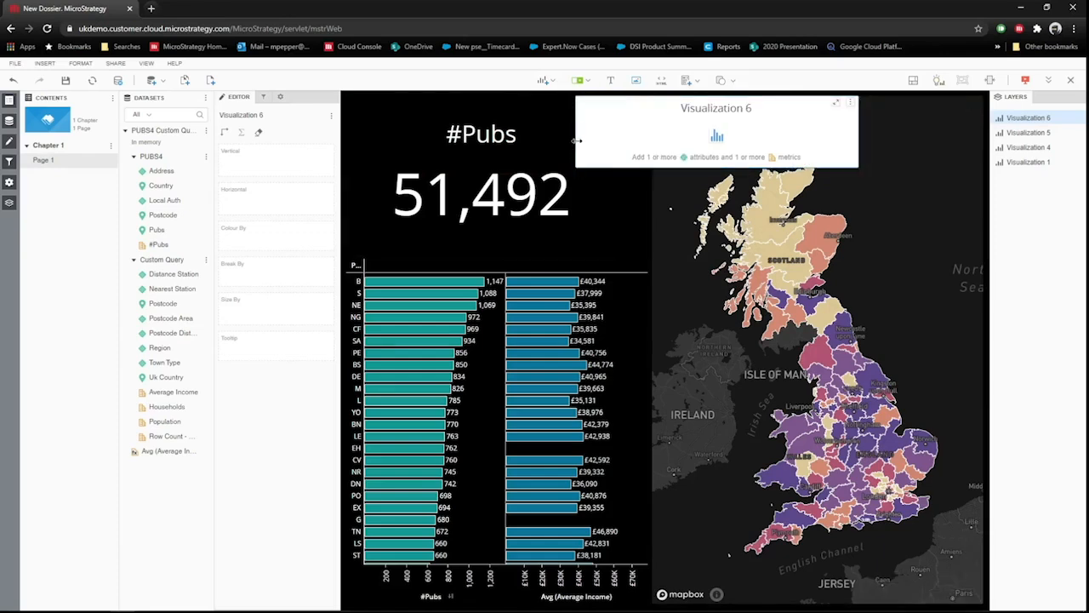
{"action": "left_click_drag", "start_coordinate": [575, 146], "coordinate": [569, 143]}
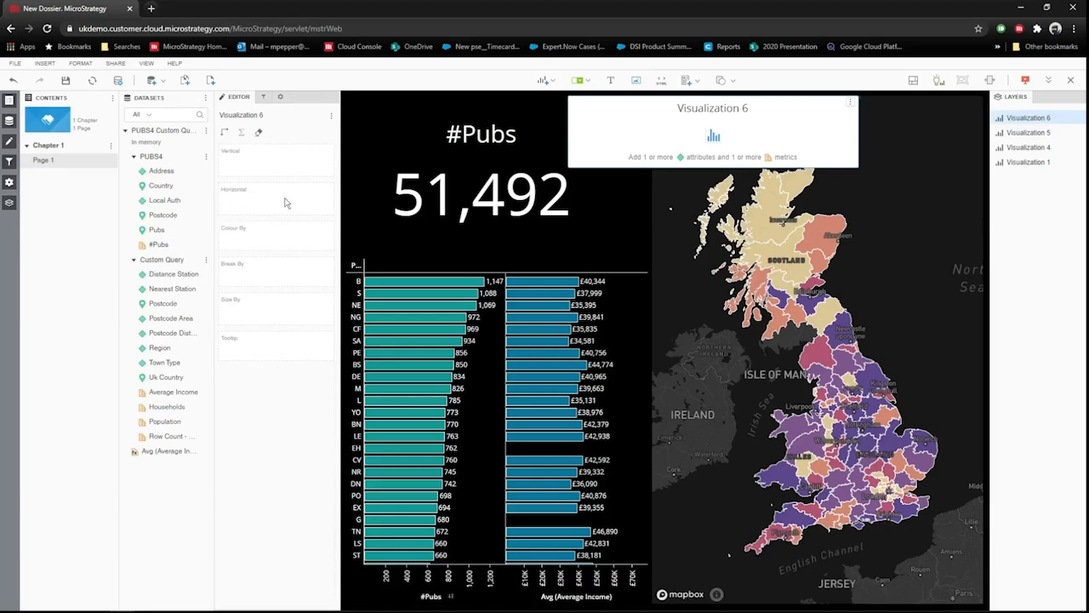
- Plot #Pubs vertically against Postcode District horizontally in the new bar chart, sorted by #Pubs in descending order
{"action": "left_click_drag", "start_coordinate": [180, 335], "coordinate": [283, 213]}
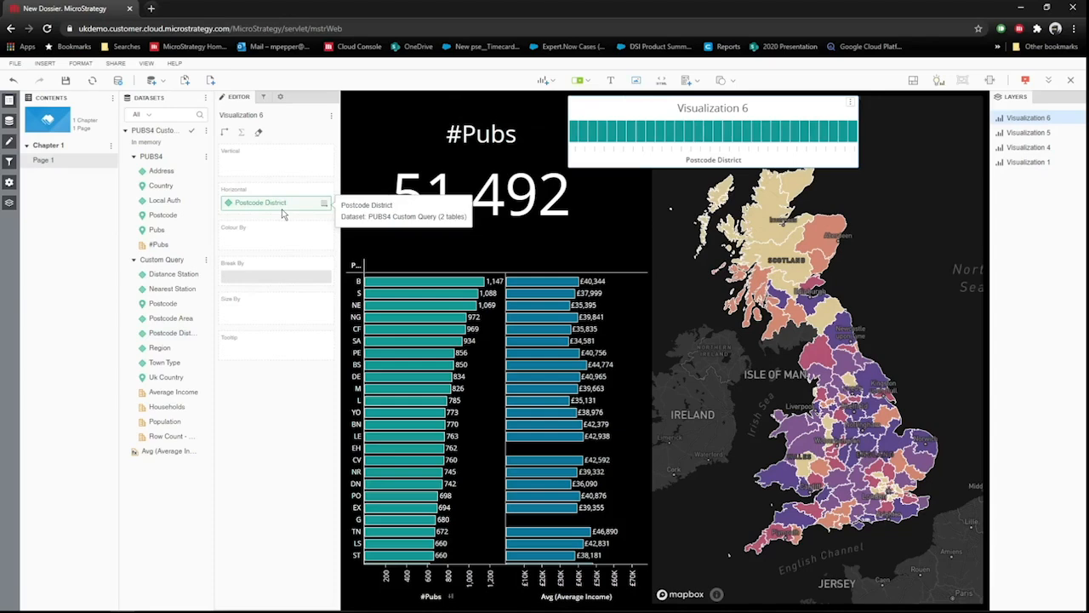
{"action": "double_click", "coordinate": [157, 246]}
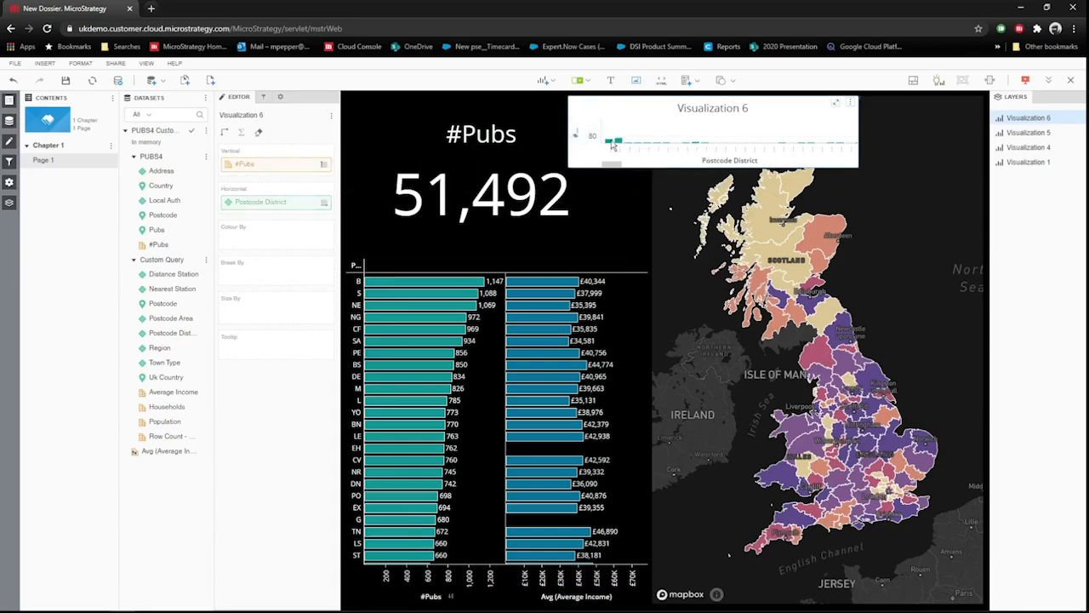
{"action": "right_click", "coordinate": [291, 171]}
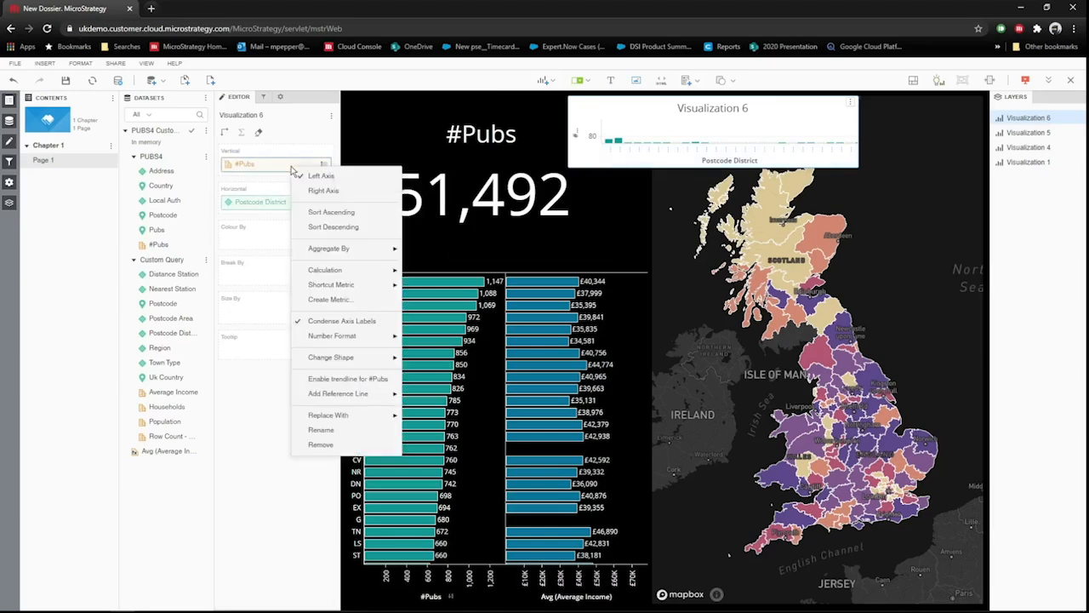
{"action": "left_click", "coordinate": [331, 227]}
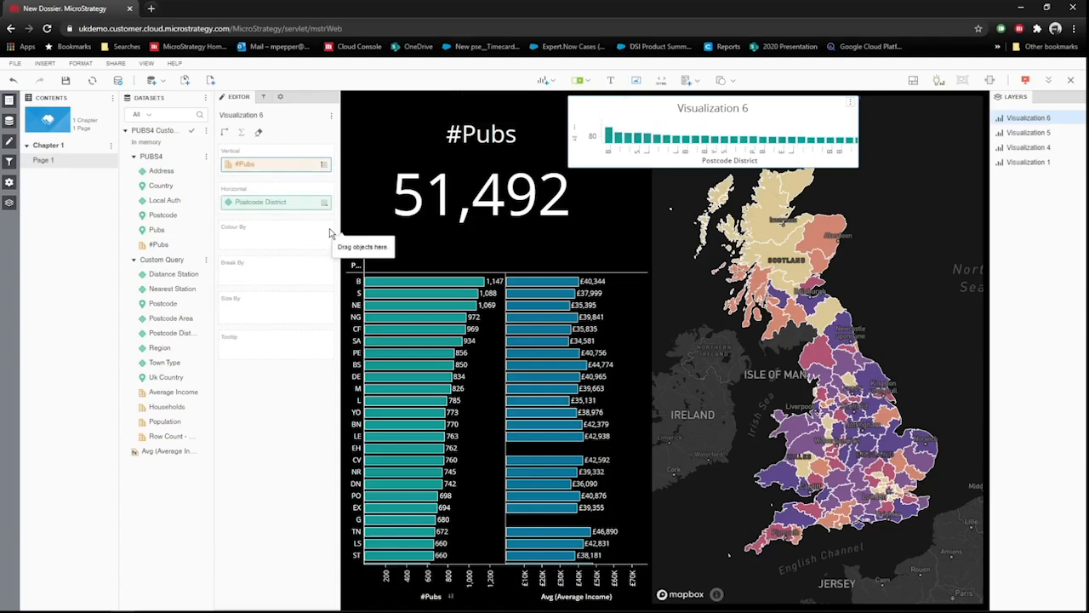
- Set both the title fill and the container fill of the Postcode District chart to No Fill
{"action": "left_click", "coordinate": [281, 98]}
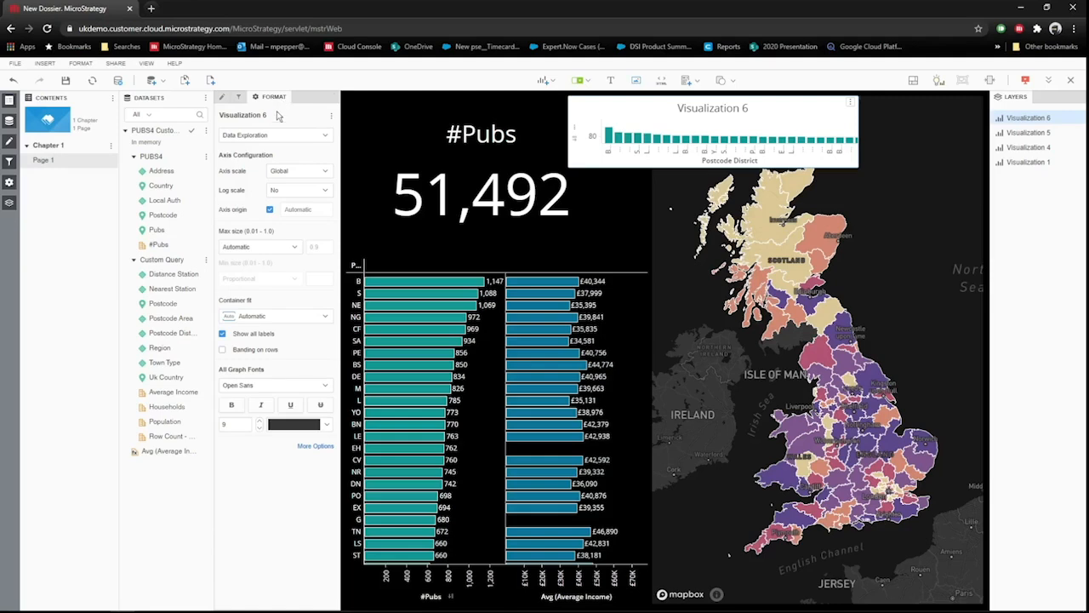
{"action": "left_click", "coordinate": [267, 139]}
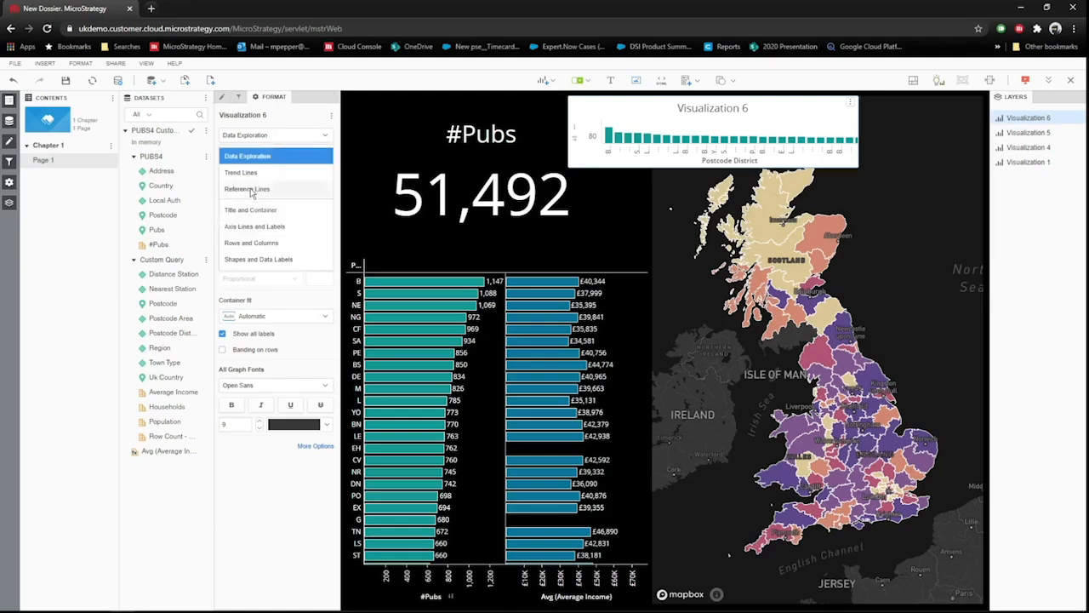
{"action": "left_click", "coordinate": [253, 210]}
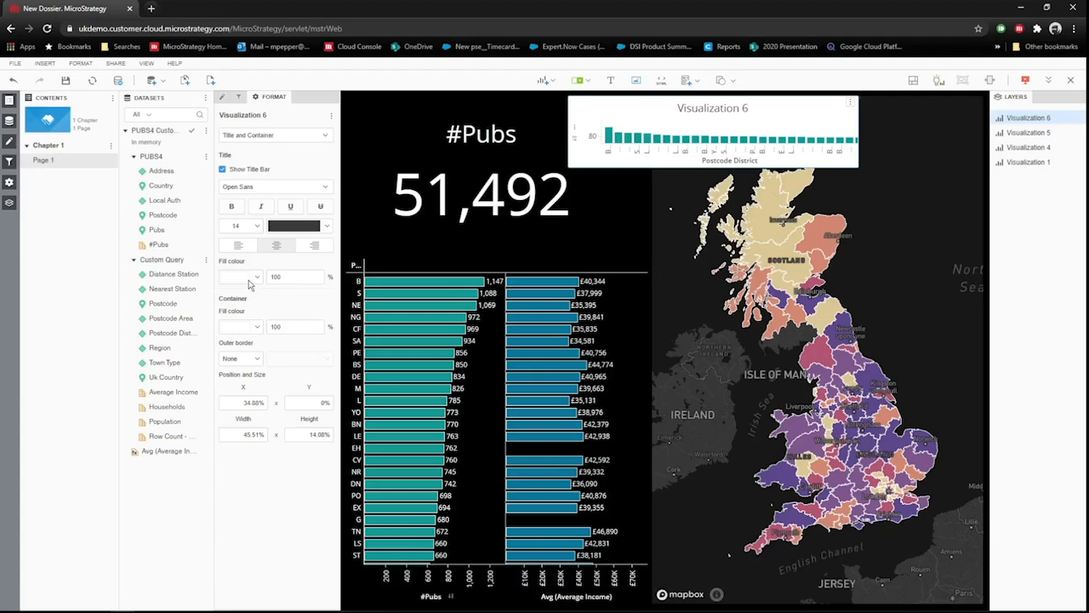
{"action": "left_click", "coordinate": [250, 284]}
{"action": "left_click", "coordinate": [272, 322]}
{"action": "left_click", "coordinate": [251, 328]}
{"action": "left_click", "coordinate": [274, 372]}
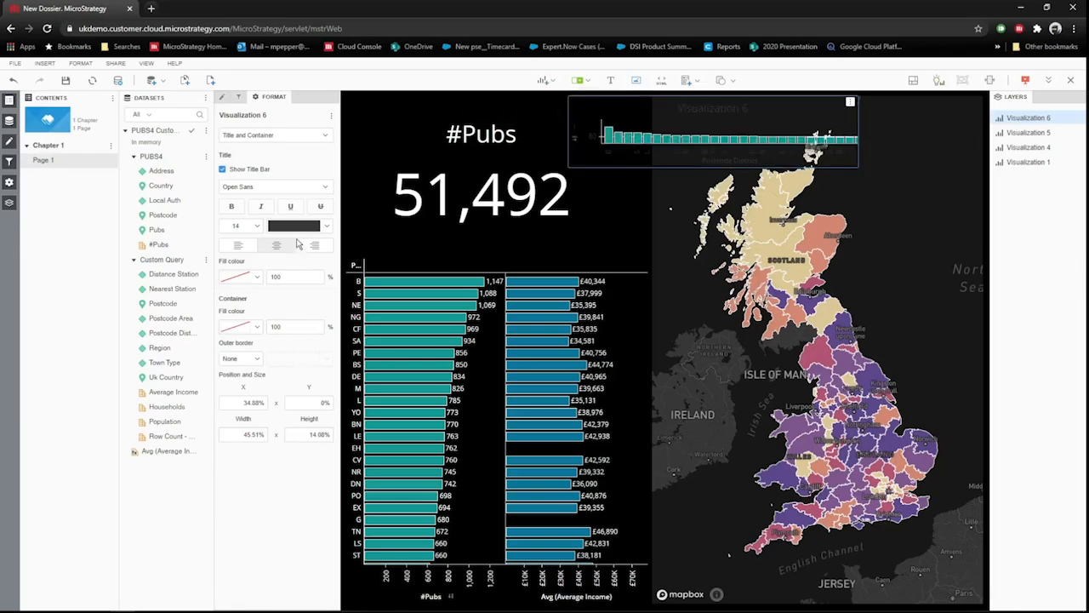
- Colour the X and Y axis titles and axis labels of the Postcode District chart white
{"action": "left_click", "coordinate": [263, 138]}
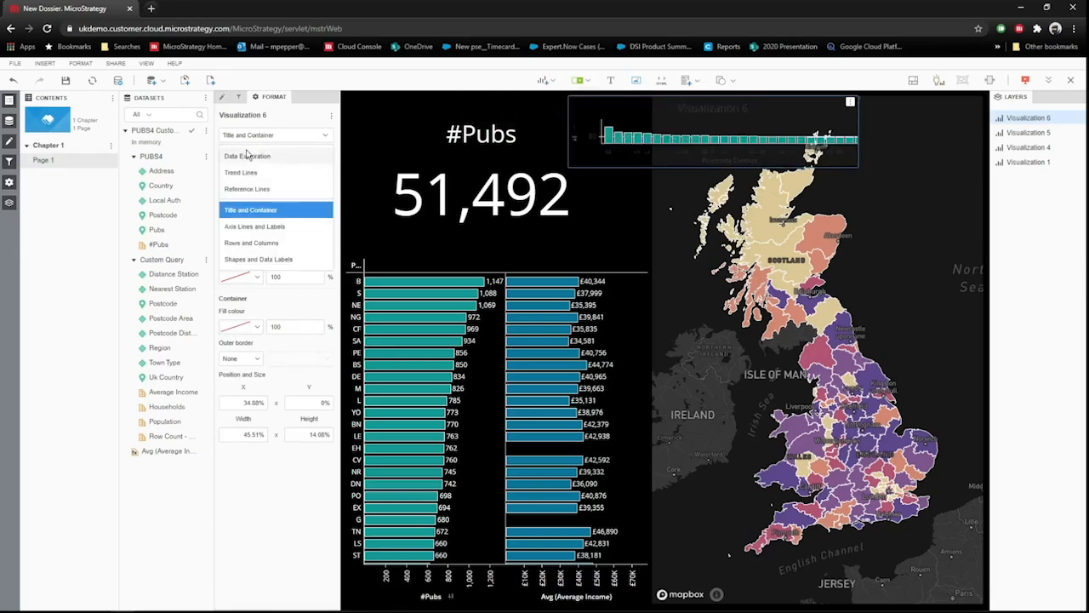
{"action": "left_click", "coordinate": [275, 260]}
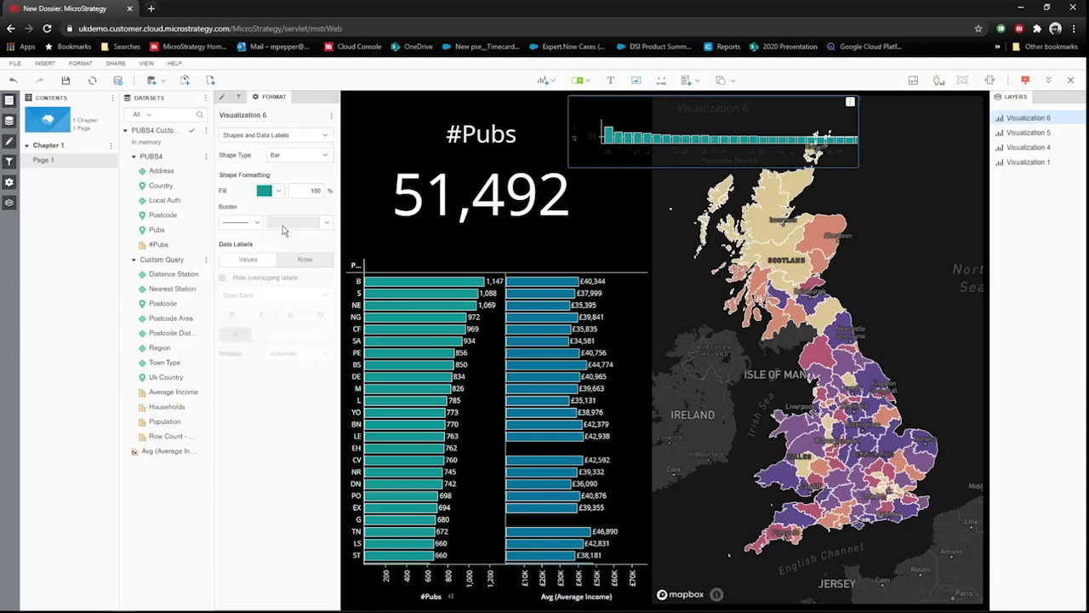
{"action": "left_click", "coordinate": [270, 139]}
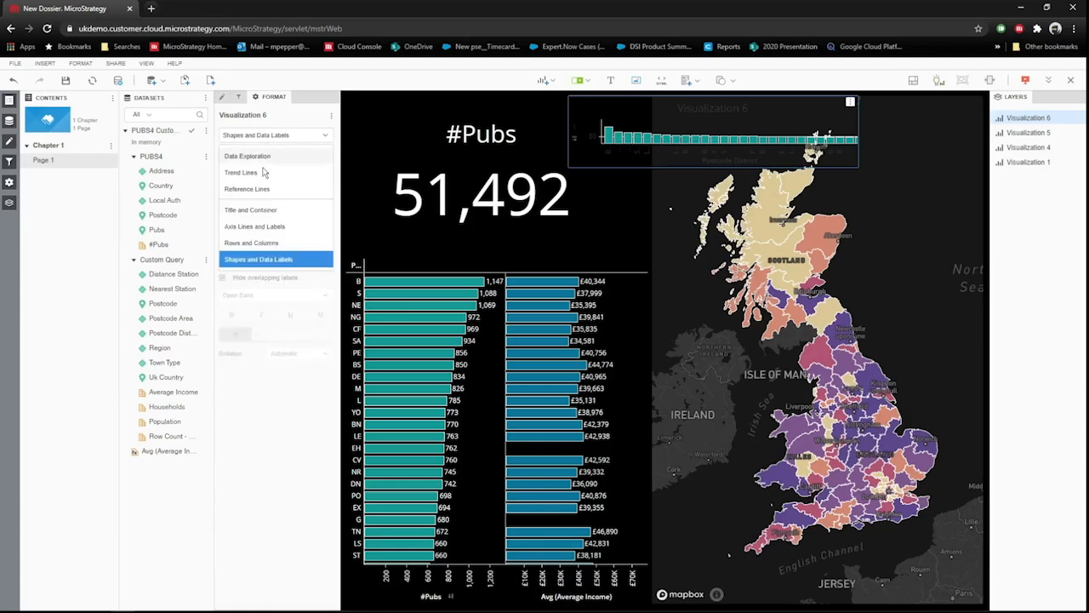
{"action": "left_click", "coordinate": [273, 227]}
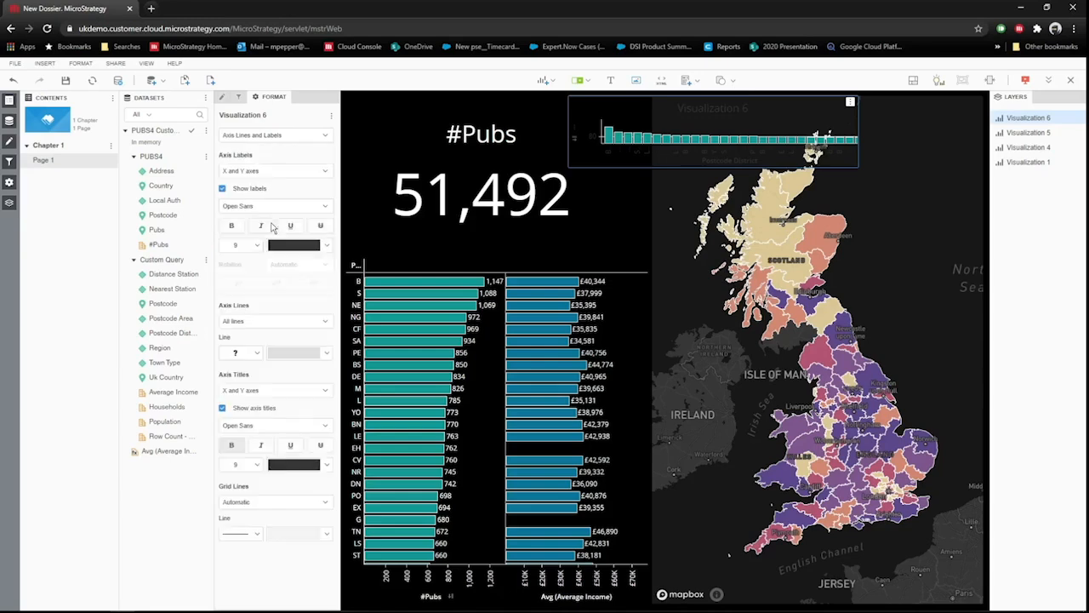
{"action": "left_click", "coordinate": [324, 469]}
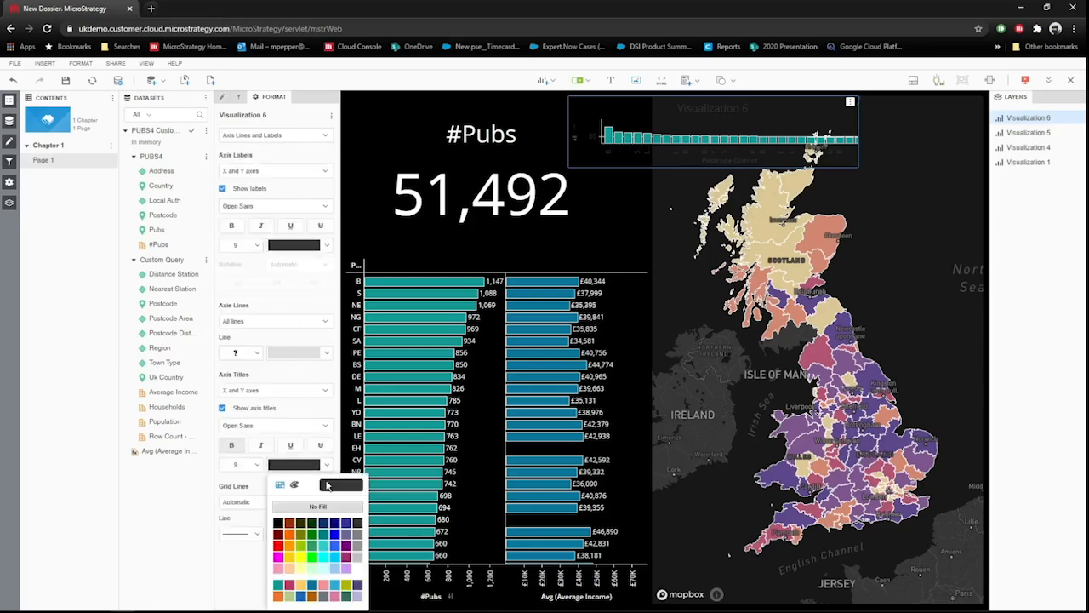
{"action": "left_click", "coordinate": [360, 576]}
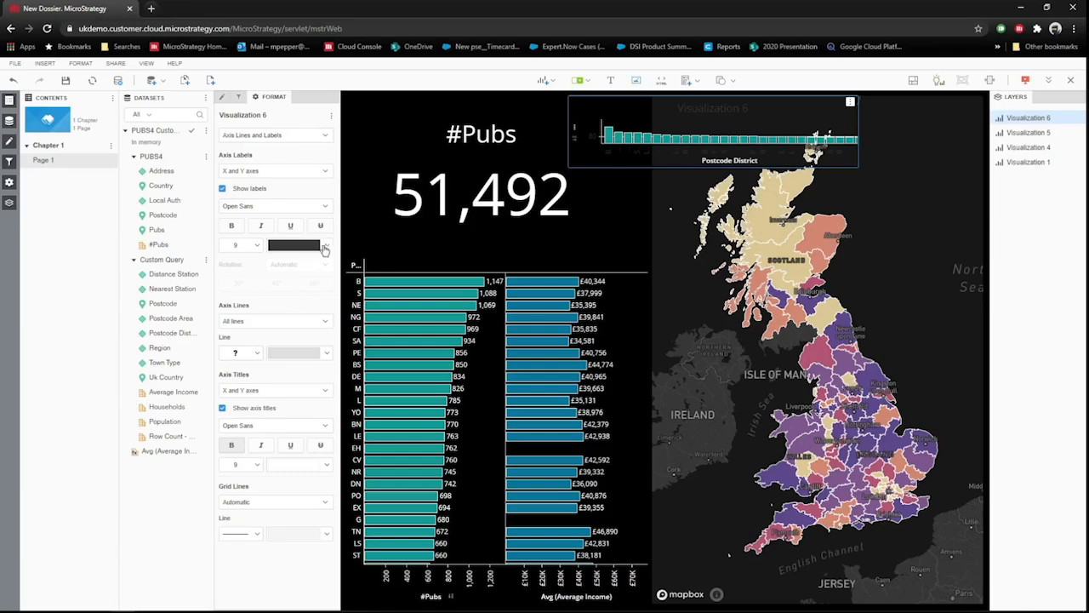
{"action": "left_click", "coordinate": [327, 247]}
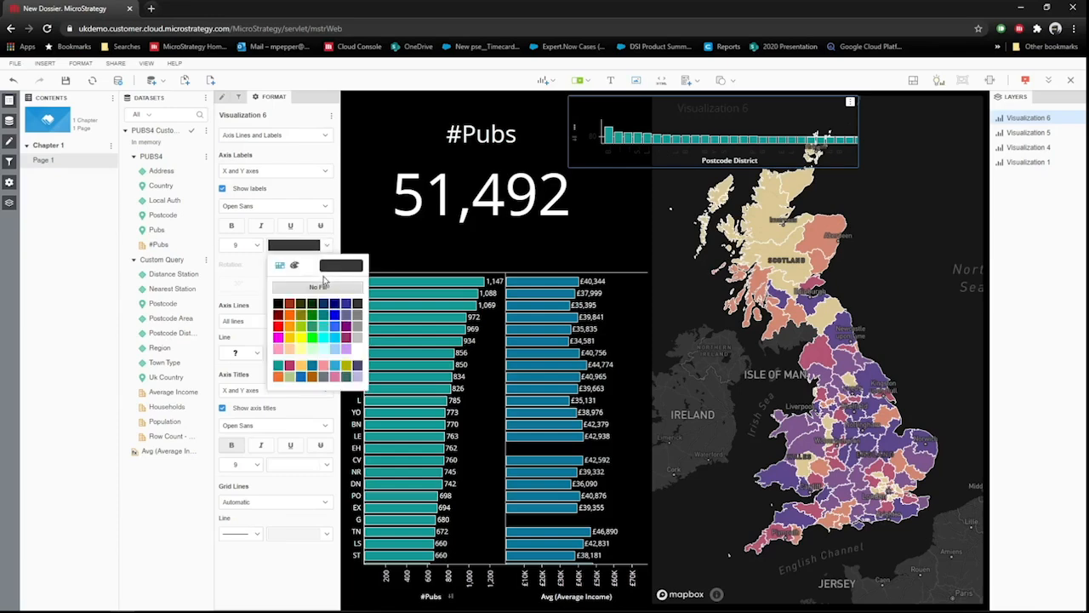
{"action": "left_click", "coordinate": [357, 351]}
{"action": "left_click", "coordinate": [350, 361]}
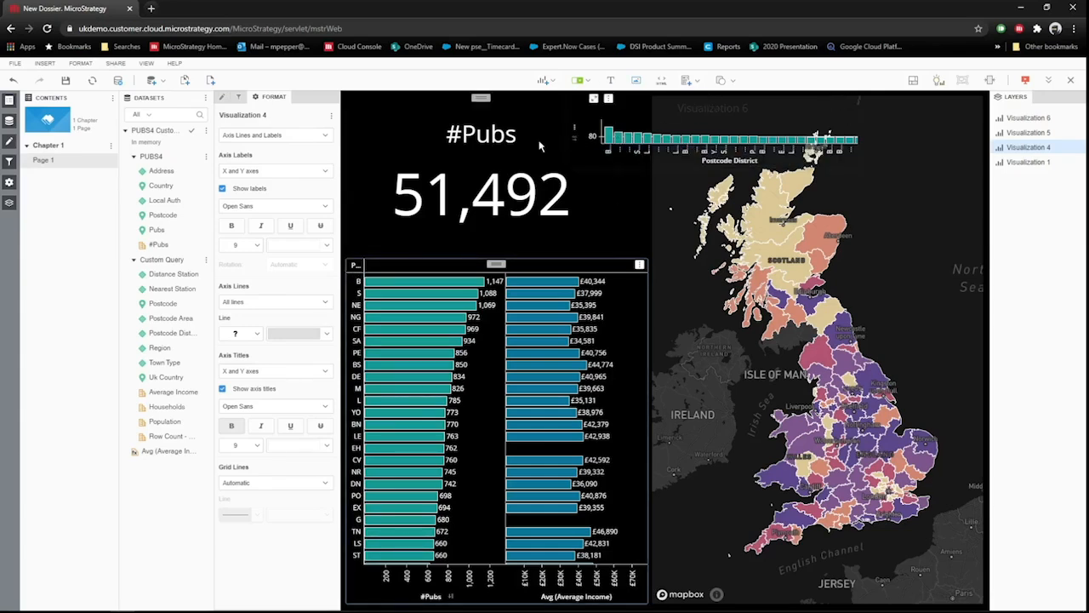
- Narrow the #Pubs KPI and extend the Postcode District chart into the freed space
{"action": "left_click", "coordinate": [587, 191]}
{"action": "left_click_drag", "start_coordinate": [615, 201], "coordinate": [569, 201]}
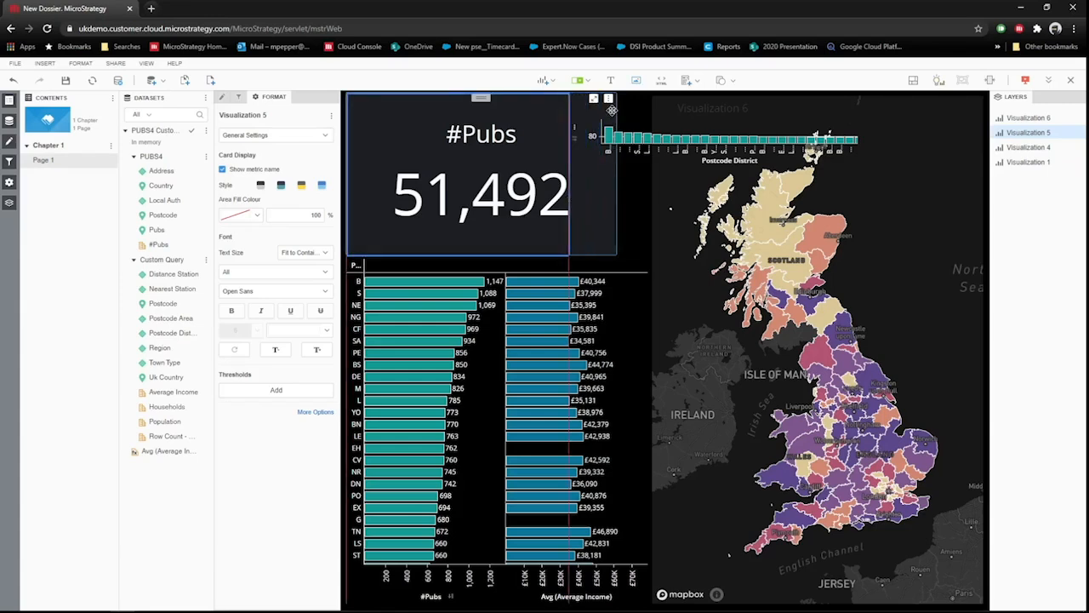
{"action": "left_click", "coordinate": [640, 117]}
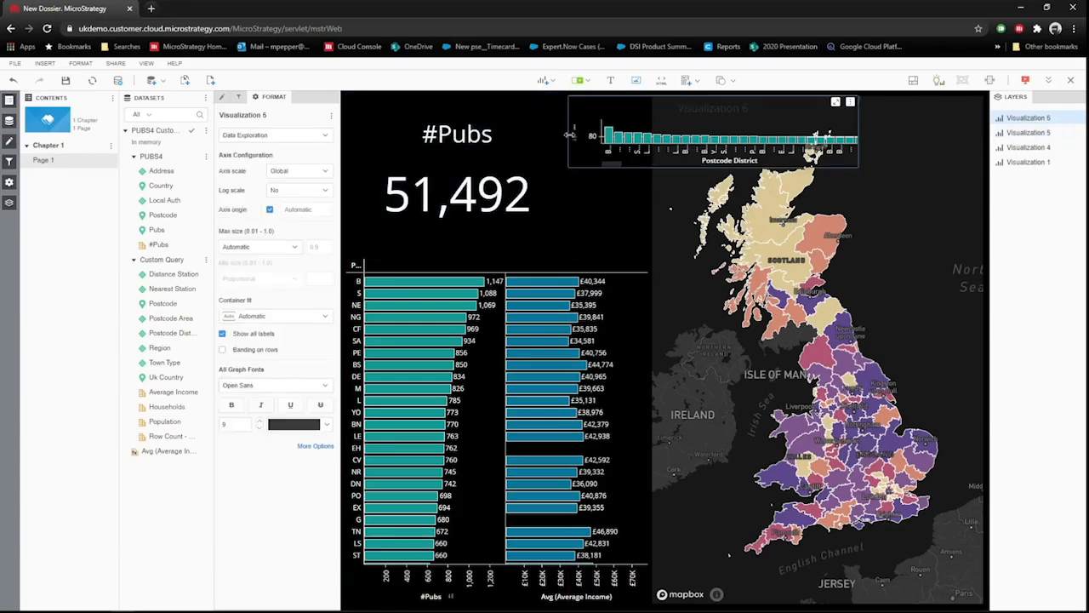
{"action": "left_click_drag", "start_coordinate": [566, 135], "coordinate": [529, 140]}
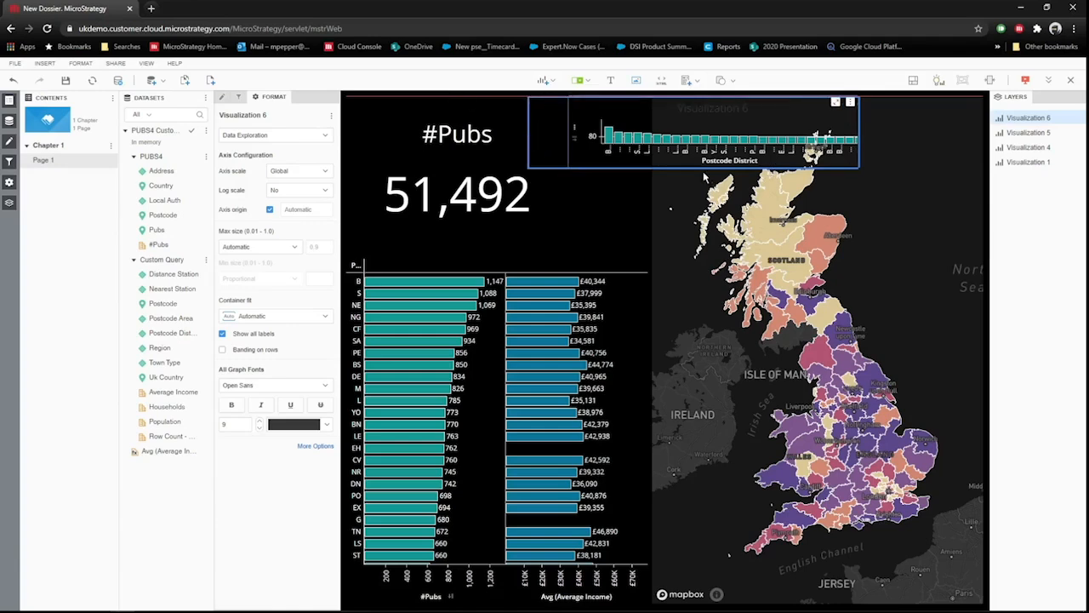
- Hide the title bar of the Postcode District chart
{"action": "left_click", "coordinate": [850, 101]}
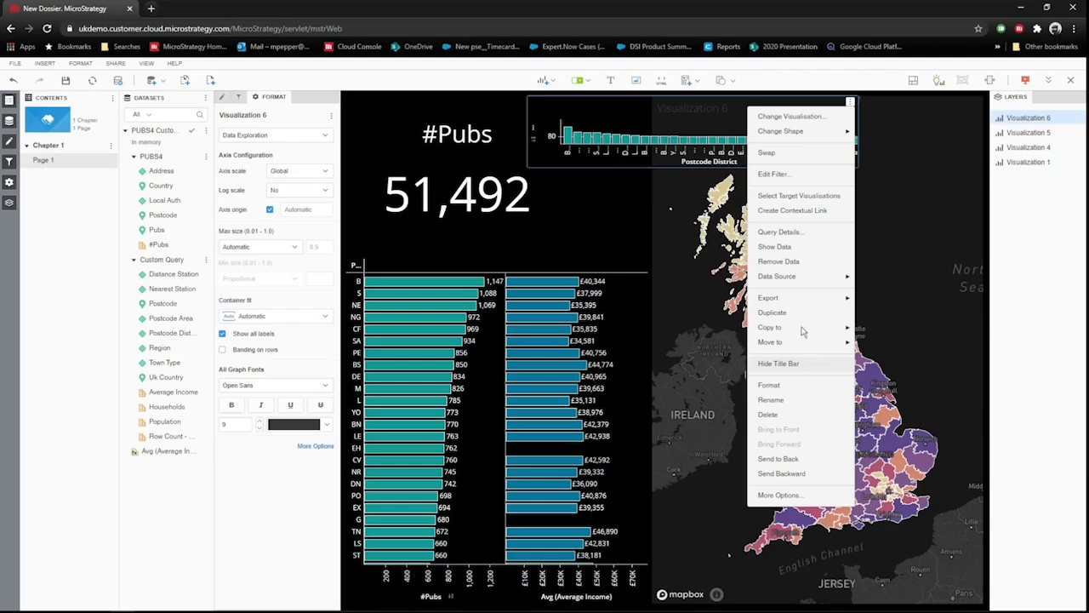
{"action": "left_click", "coordinate": [783, 363]}
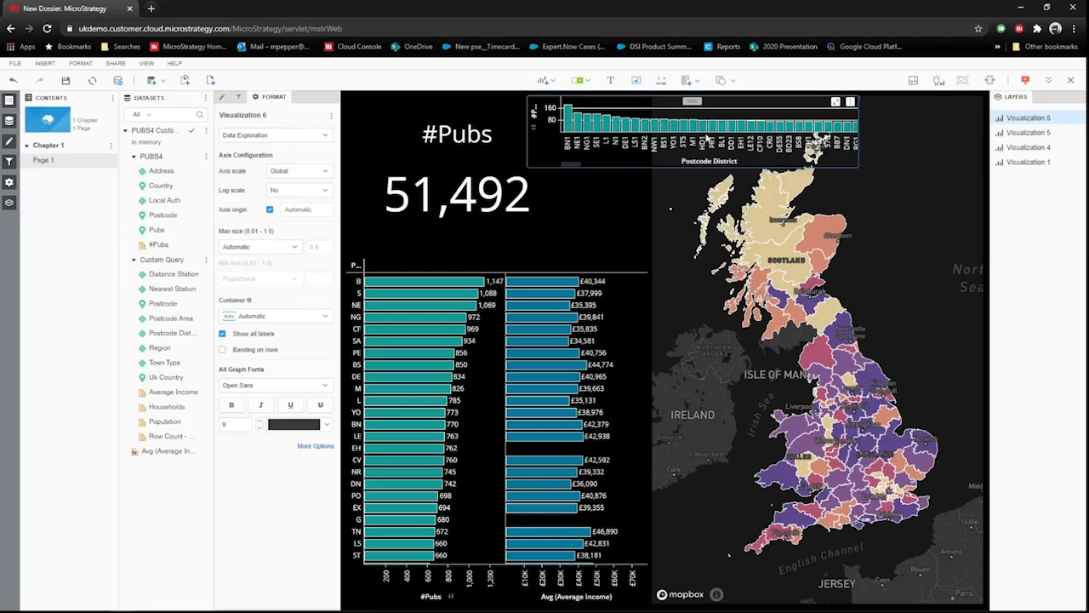
- Turn off the toolbar in the Mapbox map's options
{"action": "left_click", "coordinate": [891, 235]}
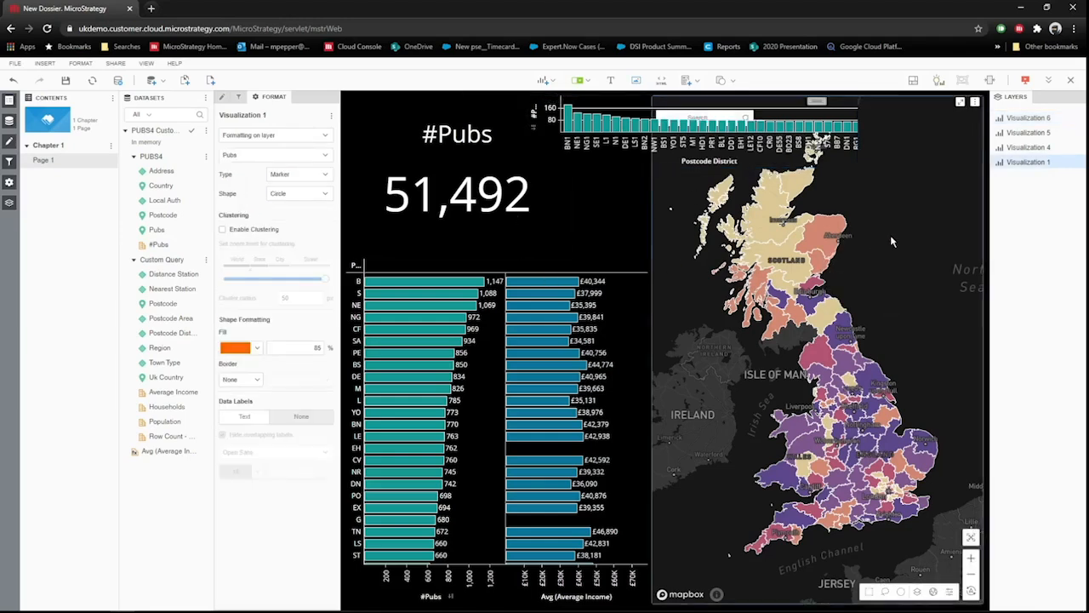
{"action": "left_click", "coordinate": [266, 138]}
{"action": "left_click", "coordinate": [243, 172]}
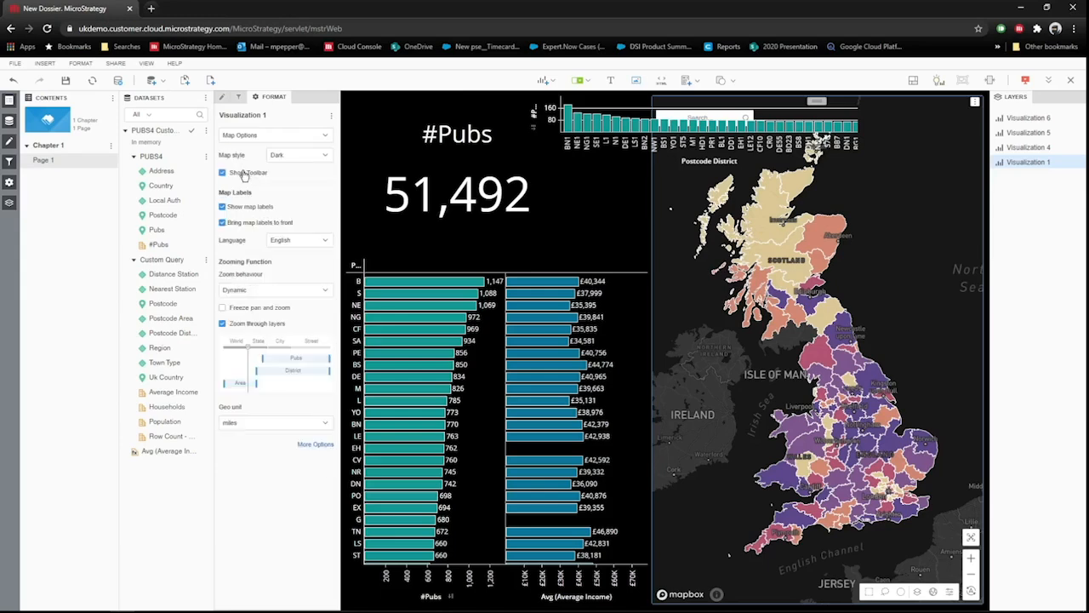
{"action": "left_click", "coordinate": [246, 174]}
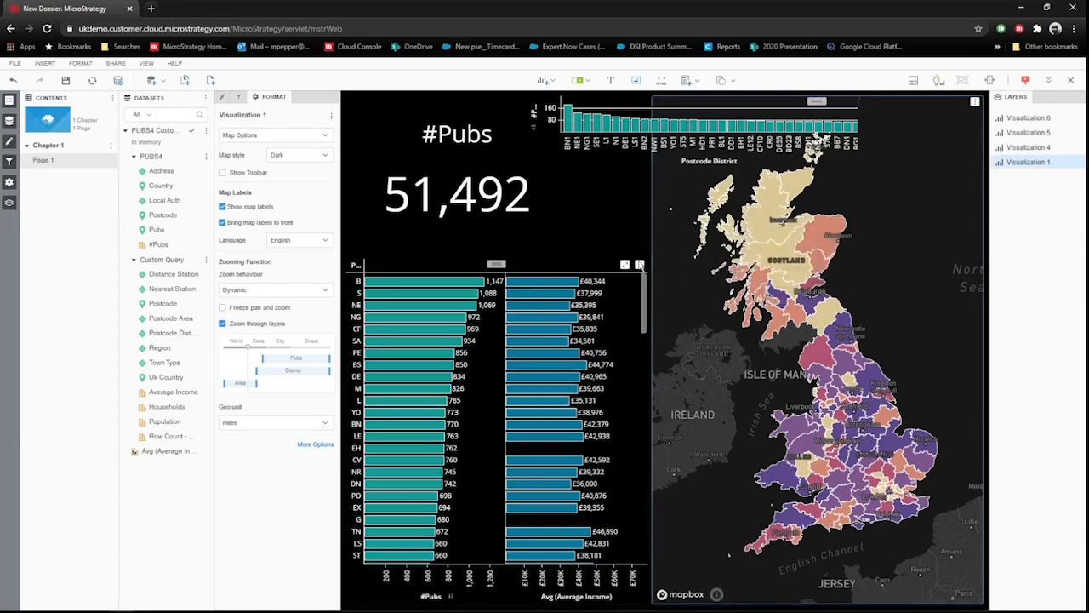
- Make the postcode area bar chart filter the #Pubs KPI, the Postcode District chart and the map, and try it by selecting area B
{"action": "left_click", "coordinate": [643, 269]}
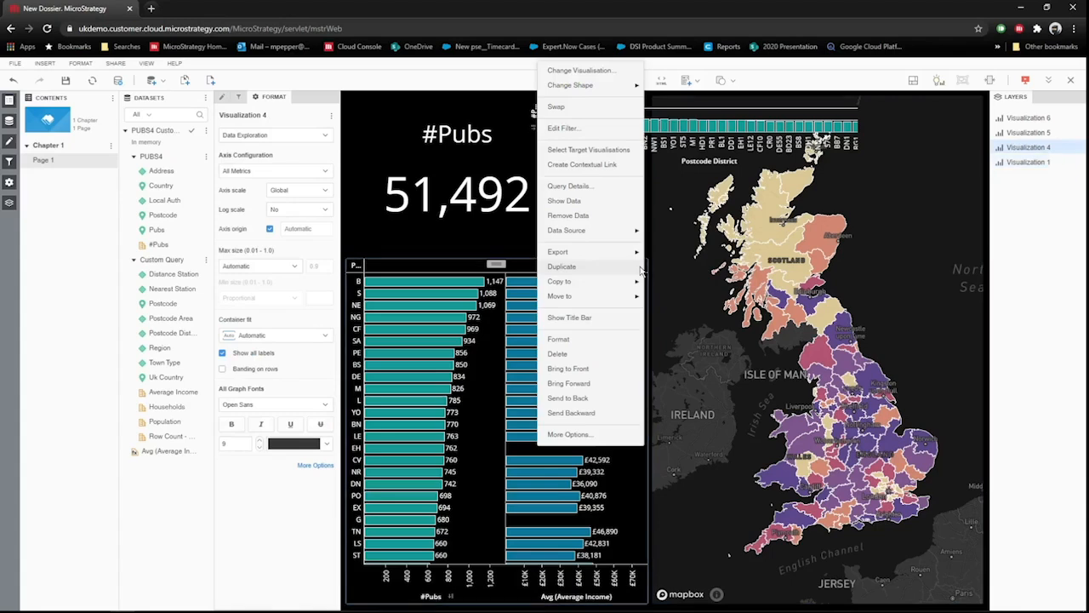
{"action": "left_click", "coordinate": [619, 156]}
{"action": "left_click", "coordinate": [568, 206]}
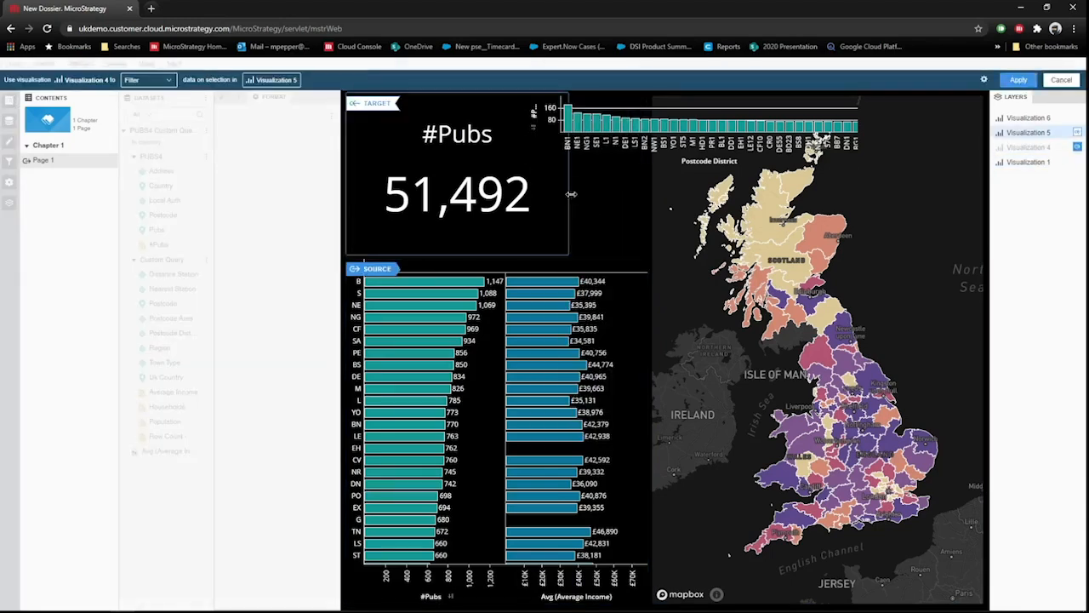
{"action": "left_click", "coordinate": [633, 120]}
{"action": "left_click", "coordinate": [880, 237]}
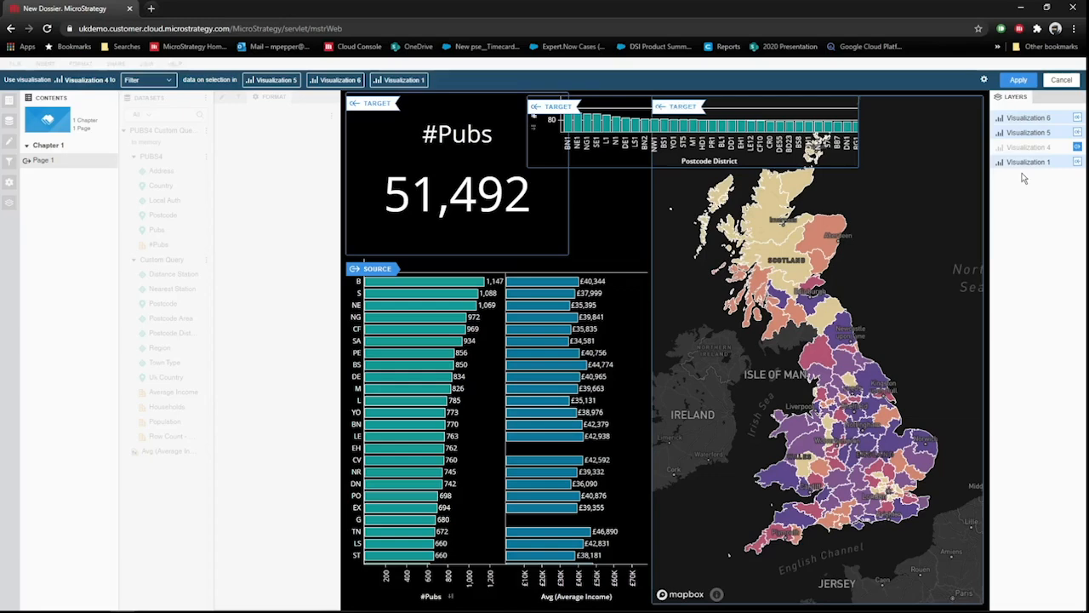
{"action": "left_click", "coordinate": [1019, 80]}
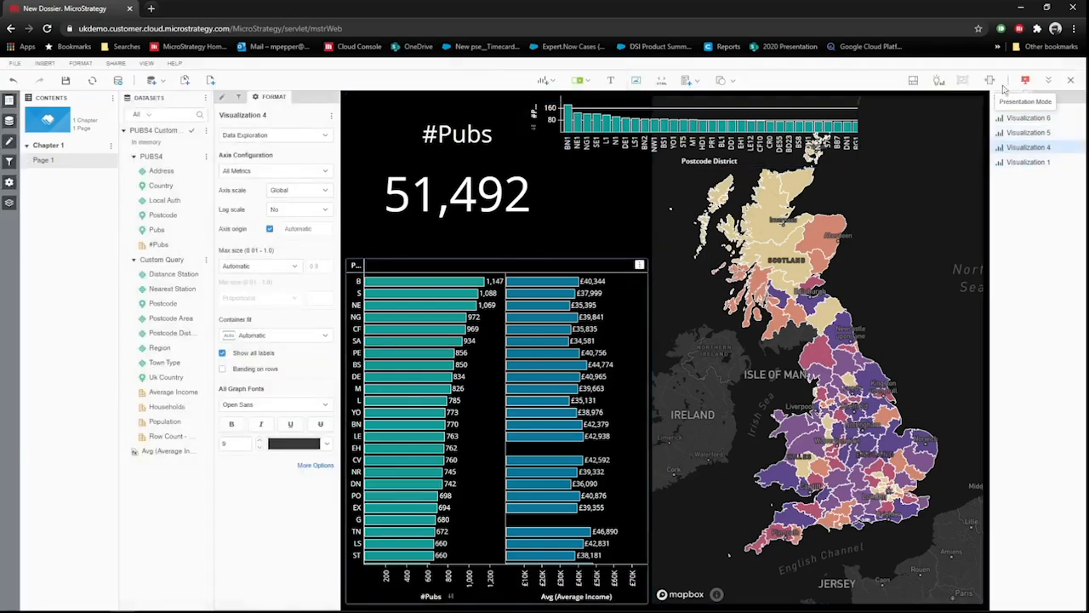
{"action": "mouse_move", "coordinate": [455, 289]}
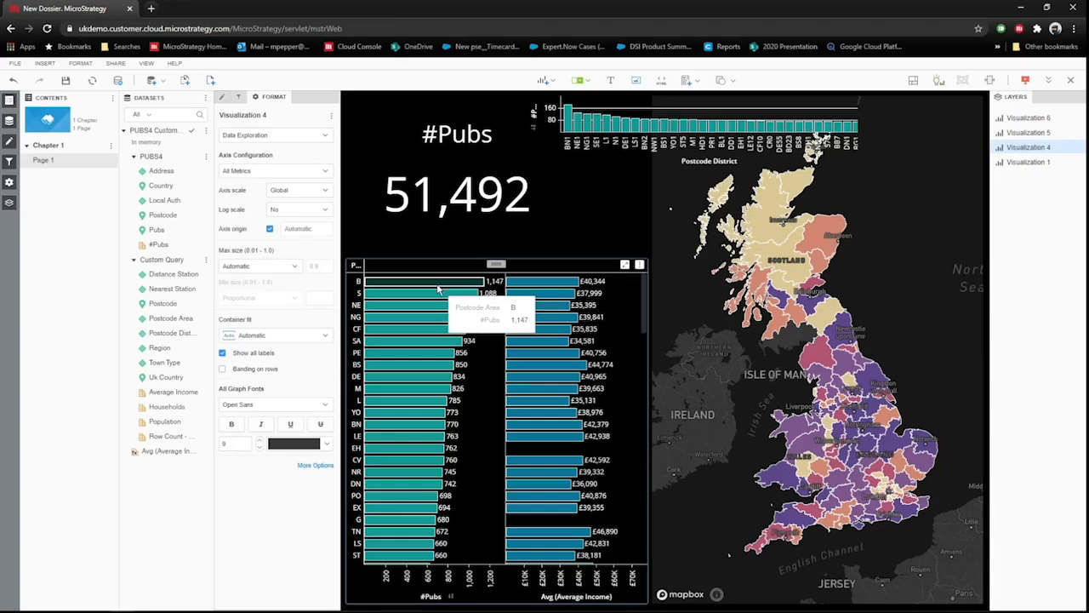
{"action": "left_click", "coordinate": [438, 290]}
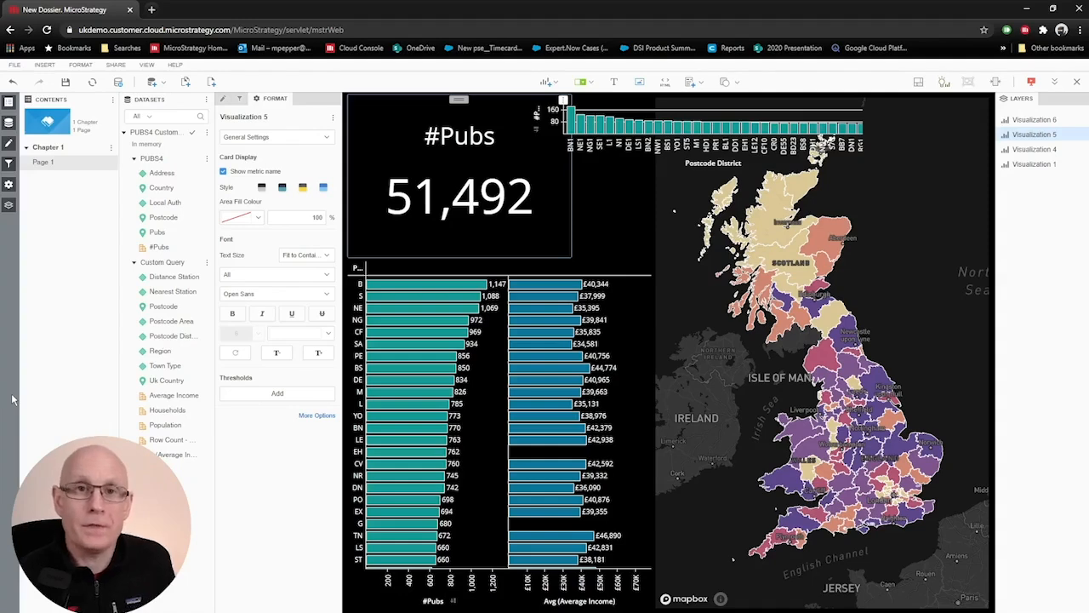
- Preview the page's responsive mobile layout from end to end, and return to the normal canvas view
{"action": "left_click", "coordinate": [996, 83]}
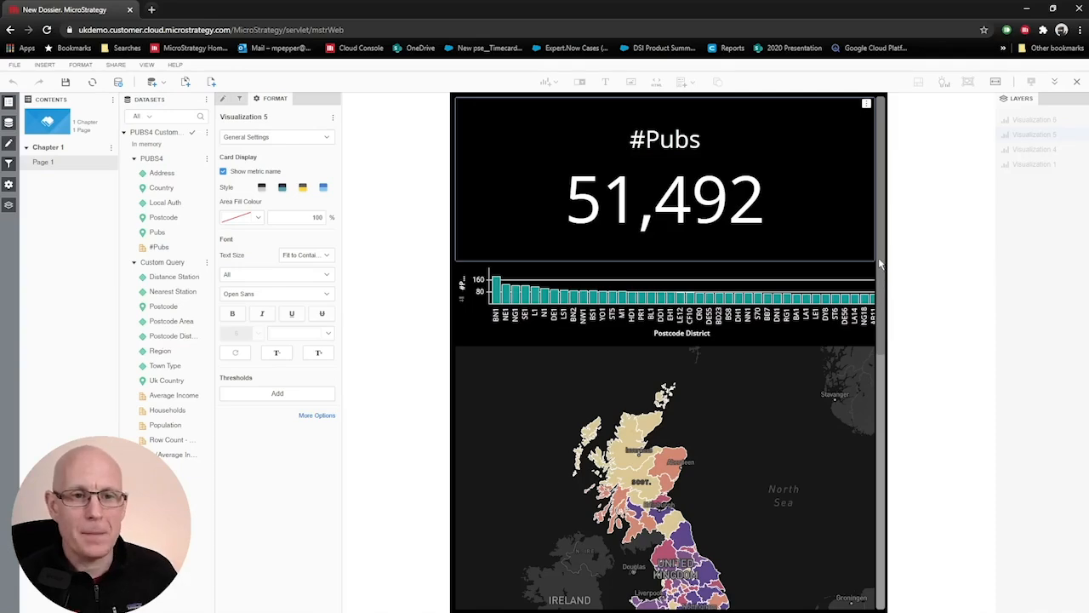
{"action": "scroll", "coordinate": [885, 315], "scroll_direction": "down", "scroll_amount": 1}
{"action": "left_click_drag", "start_coordinate": [885, 315], "coordinate": [931, 114]}
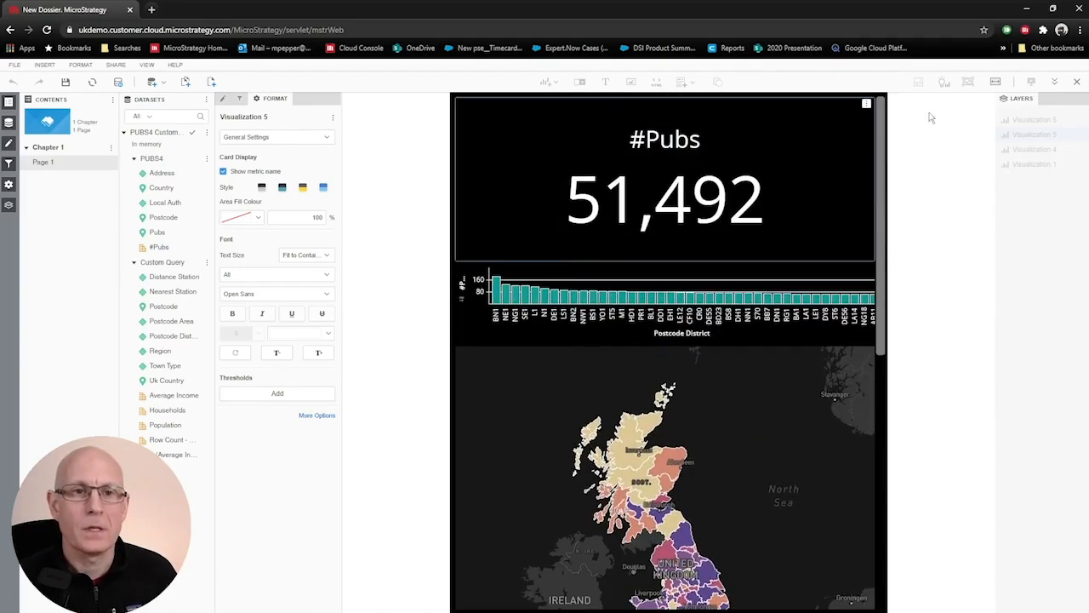
{"action": "left_click", "coordinate": [996, 83]}
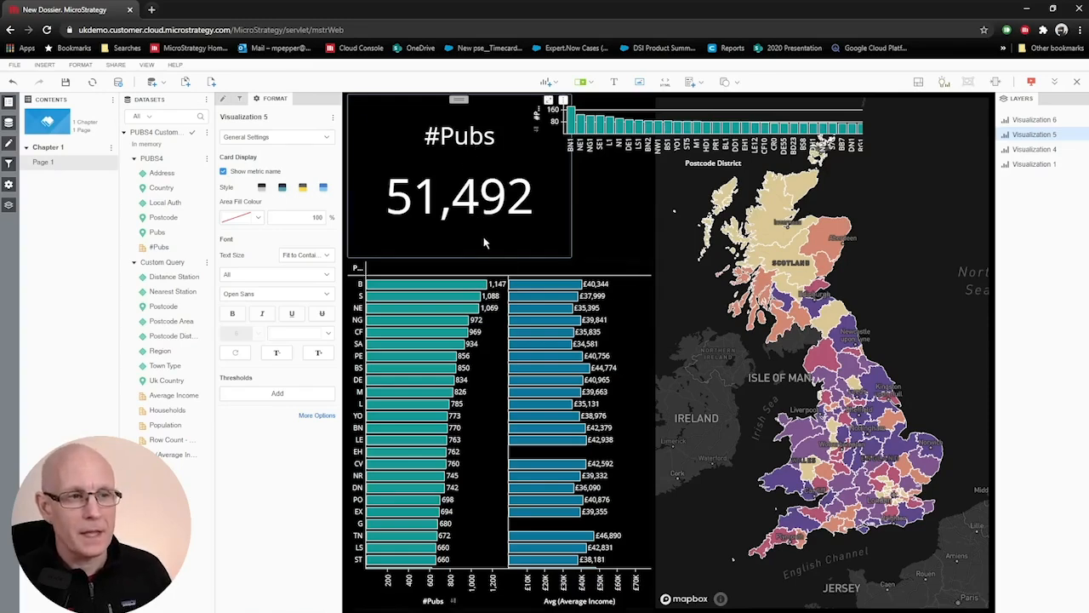
- Align the #Pubs KPI and the postcode area chart on their centres and group the two visualisations
{"action": "left_click", "coordinate": [486, 375]}
{"action": "left_click", "coordinate": [469, 232]}
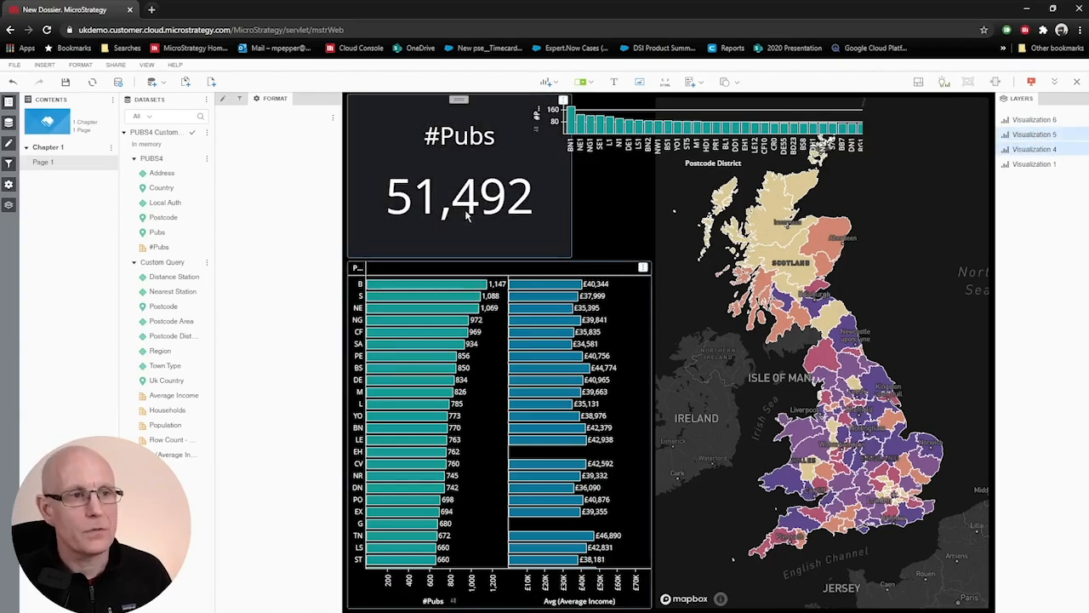
{"action": "right_click", "coordinate": [454, 162]}
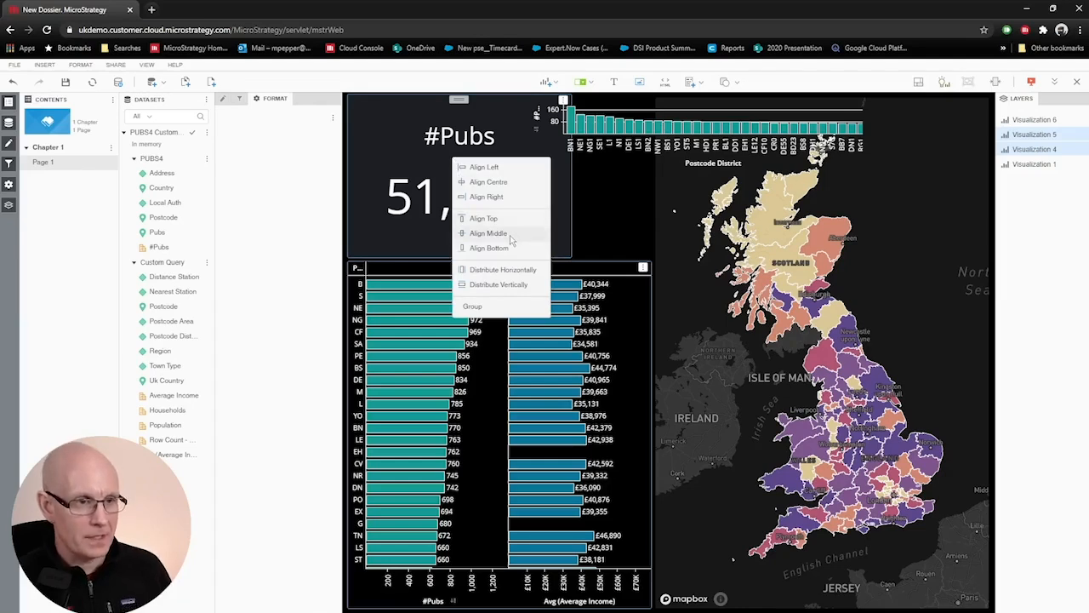
{"action": "left_click", "coordinate": [498, 182]}
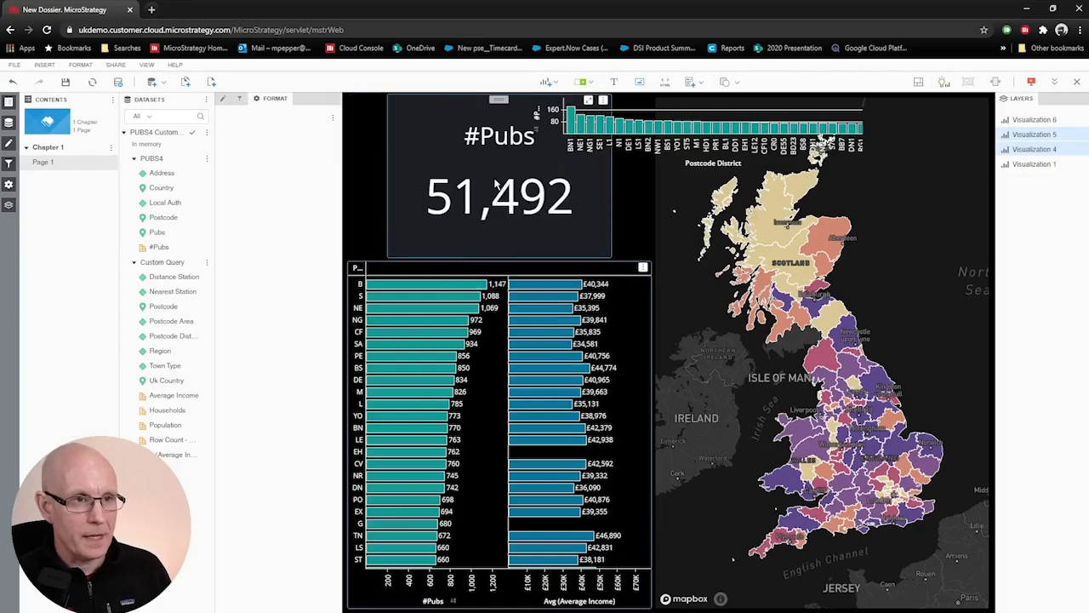
{"action": "right_click", "coordinate": [495, 229]}
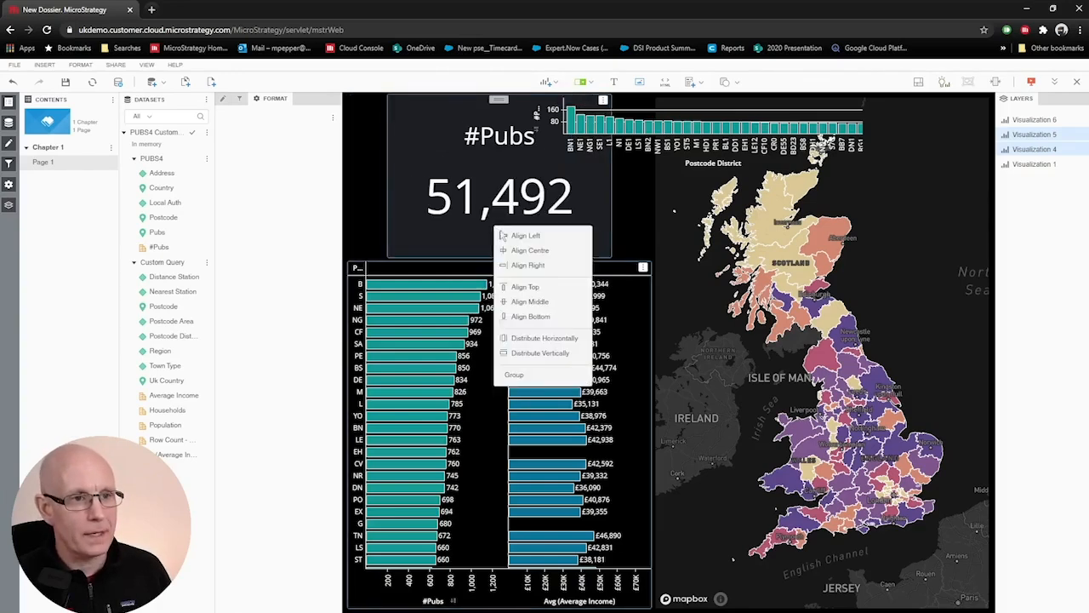
{"action": "left_click", "coordinate": [514, 376]}
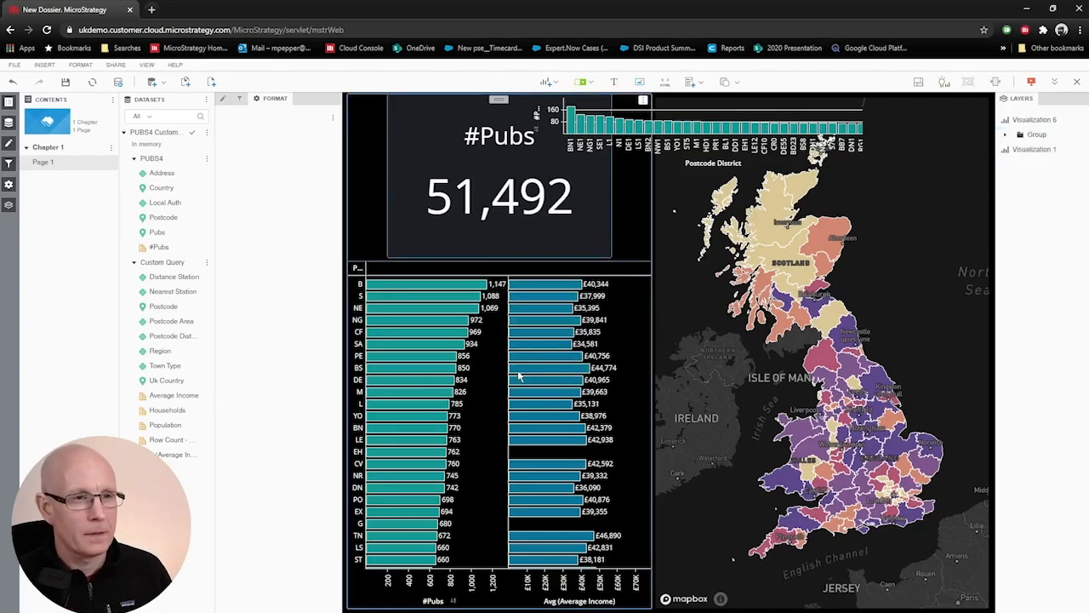
- Check in the responsive preview how the grouped KPI and area chart stack with the other visualisations, and return to the canvas
{"action": "left_click", "coordinate": [997, 86]}
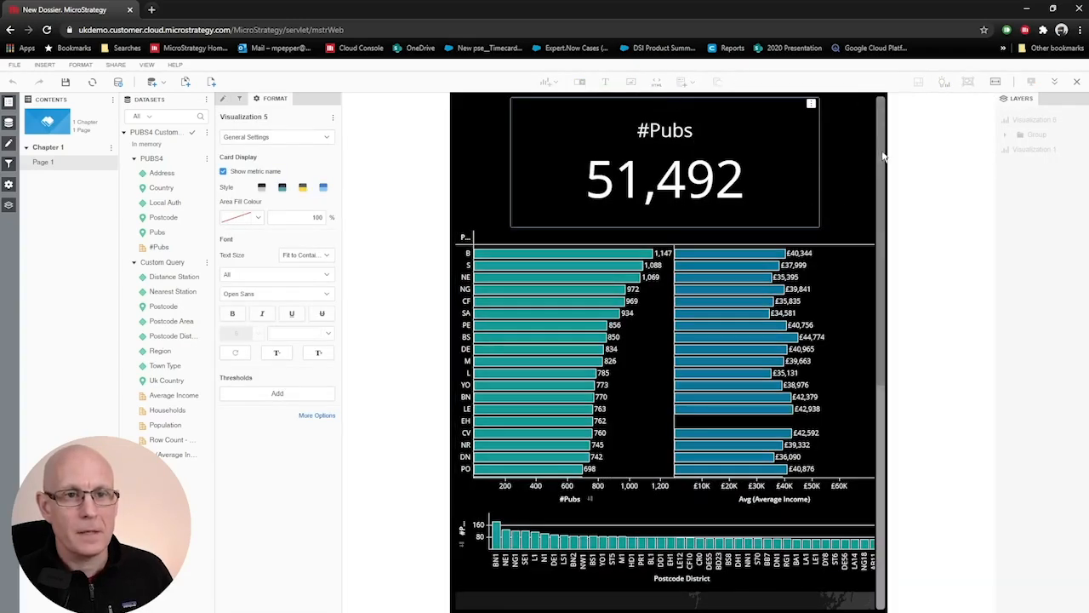
{"action": "scroll", "coordinate": [890, 191], "scroll_direction": "down", "scroll_amount": 2}
{"action": "scroll", "coordinate": [890, 191], "scroll_direction": "down", "scroll_amount": 5}
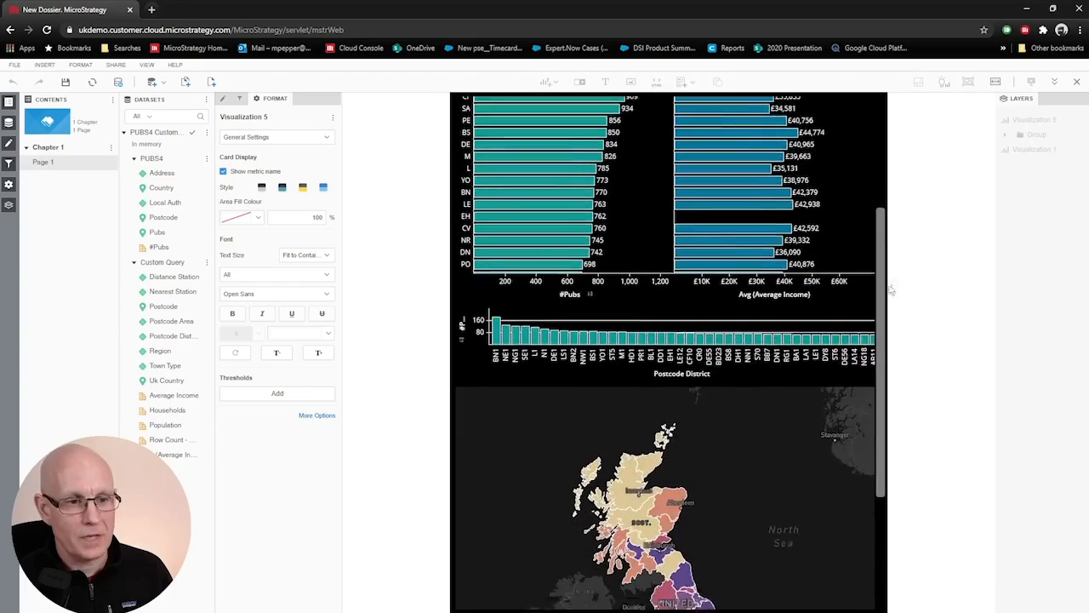
{"action": "scroll", "coordinate": [892, 360], "scroll_direction": "up", "scroll_amount": 7}
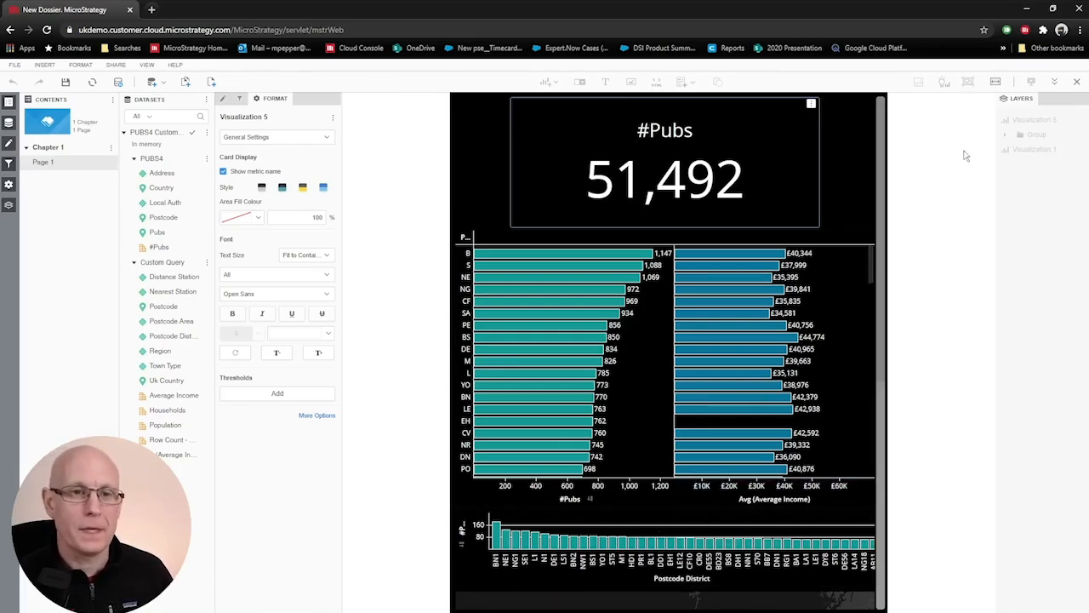
{"action": "left_click", "coordinate": [997, 84]}
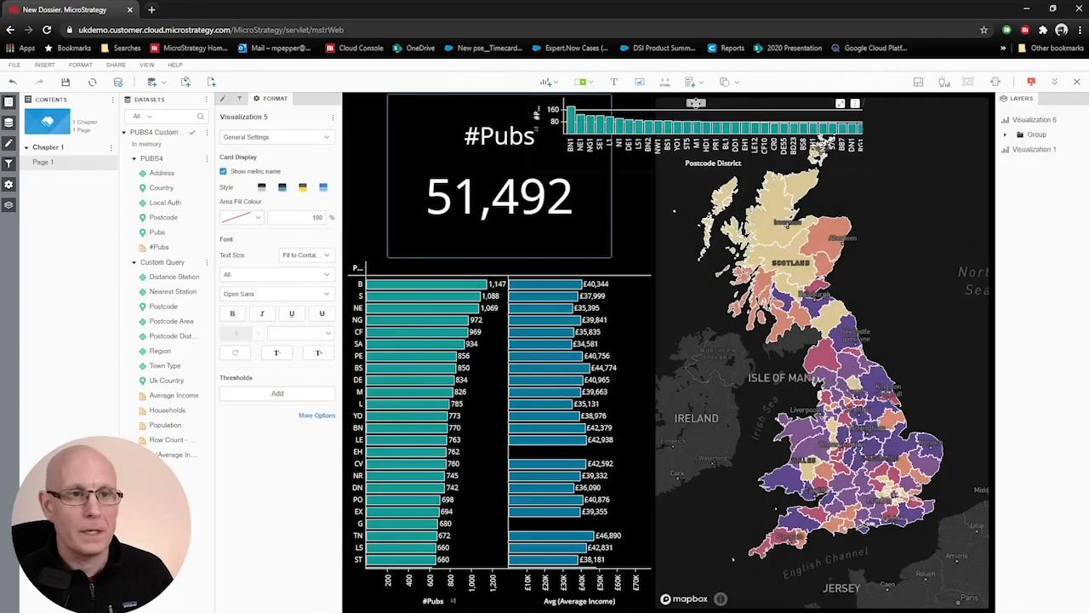
- Hide the Postcode District chart on mobile and check the responsive preview
{"action": "left_click", "coordinate": [695, 103]}
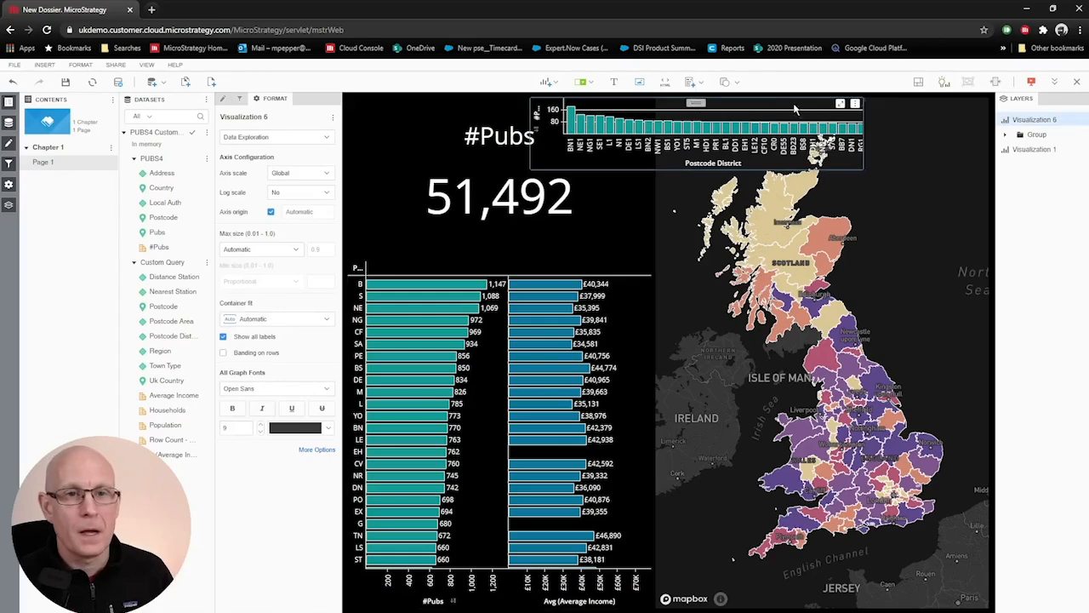
{"action": "right_click", "coordinate": [1024, 124]}
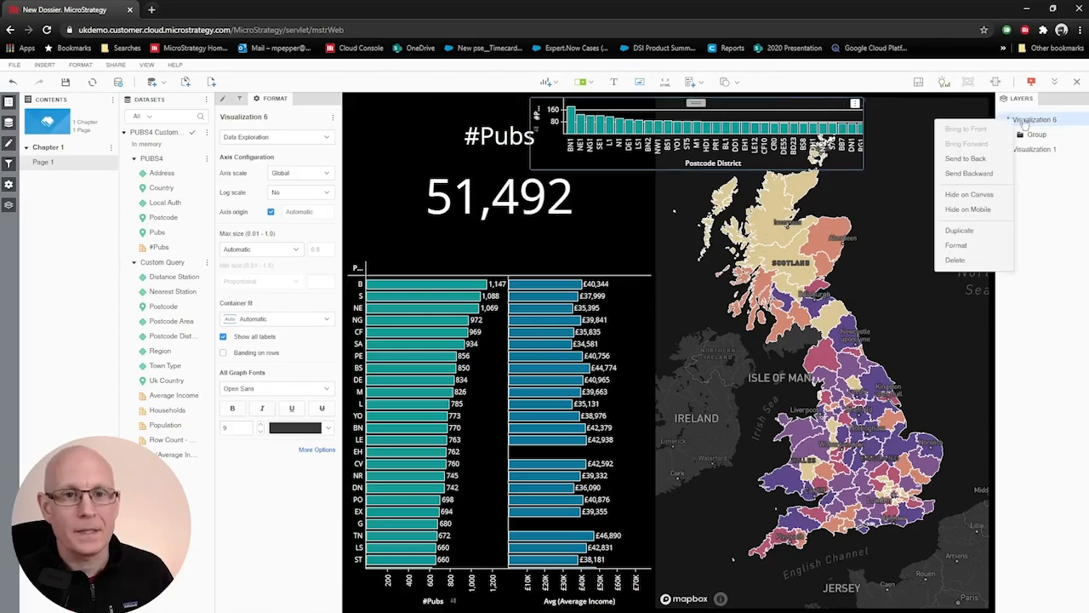
{"action": "left_click", "coordinate": [979, 217]}
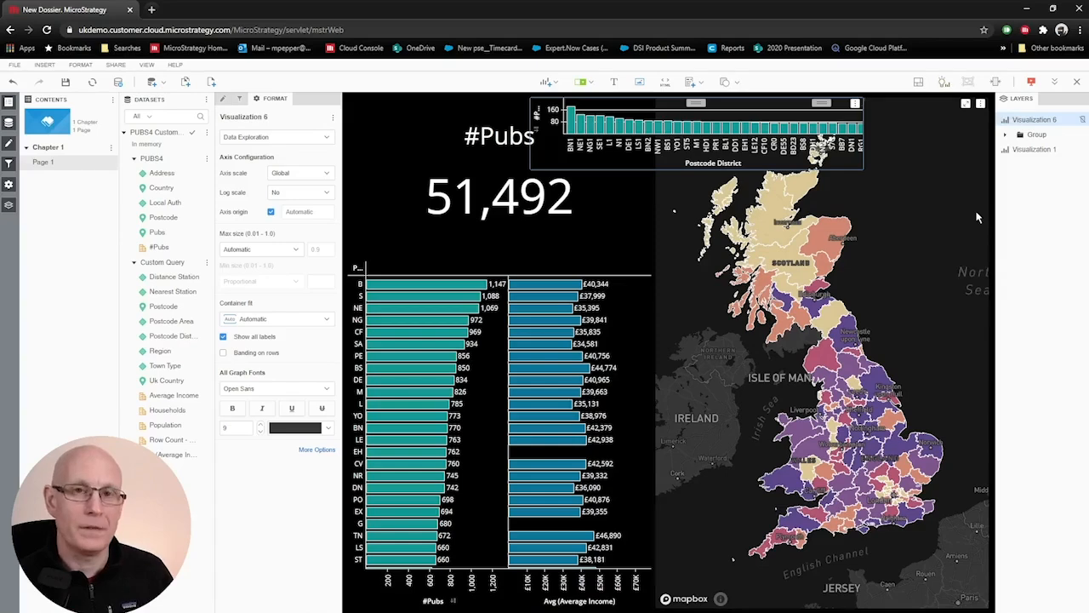
{"action": "left_click", "coordinate": [995, 84]}
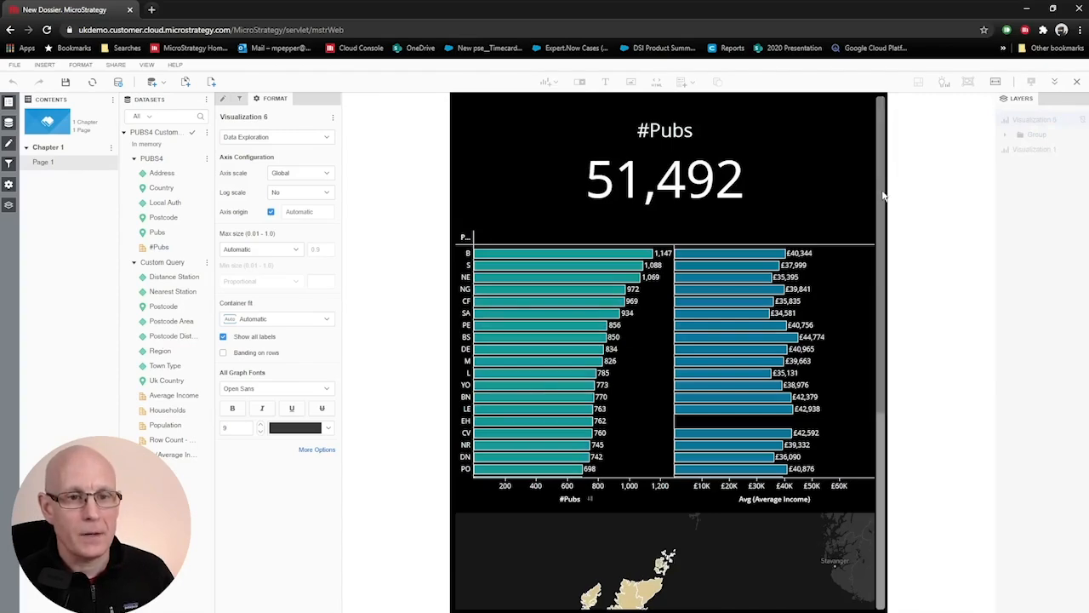
{"action": "left_click_drag", "start_coordinate": [881, 196], "coordinate": [854, 107]}
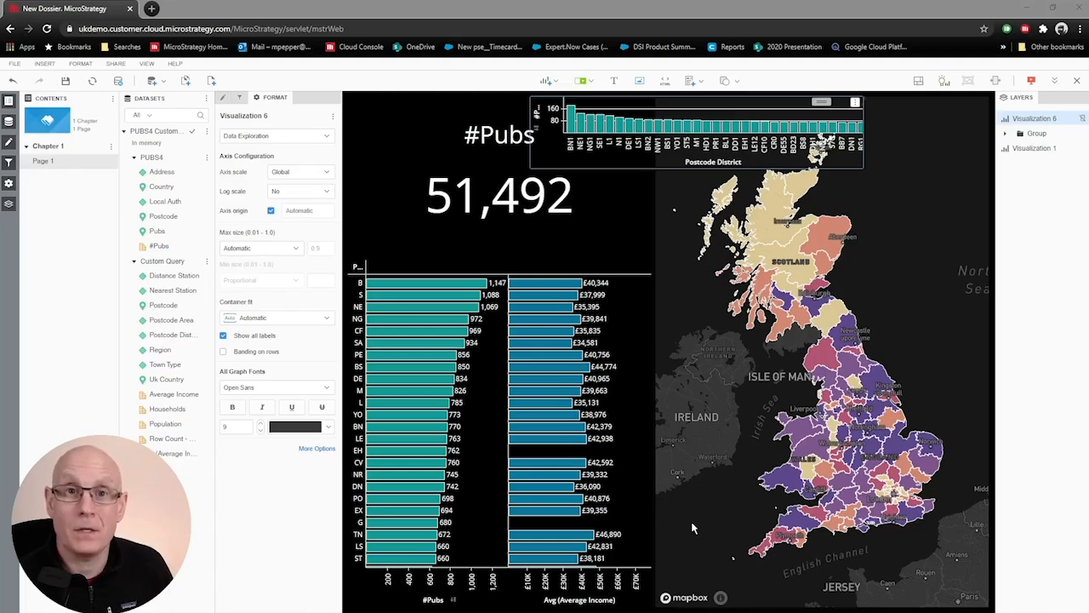
{"action": "left_click", "coordinate": [151, 9]}
{"action": "type", "text": "https://community.microstrategy.com/s/article/Best-practices-for-creating-a-responsive-free-form-dossier?language=en_US"}
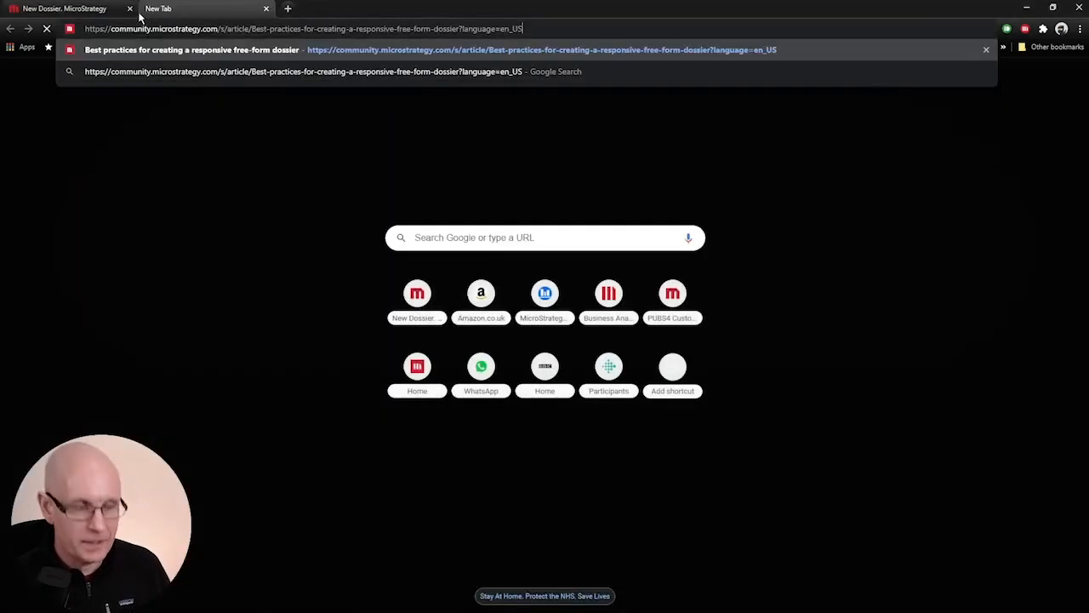
{"action": "key", "text": "Return"}
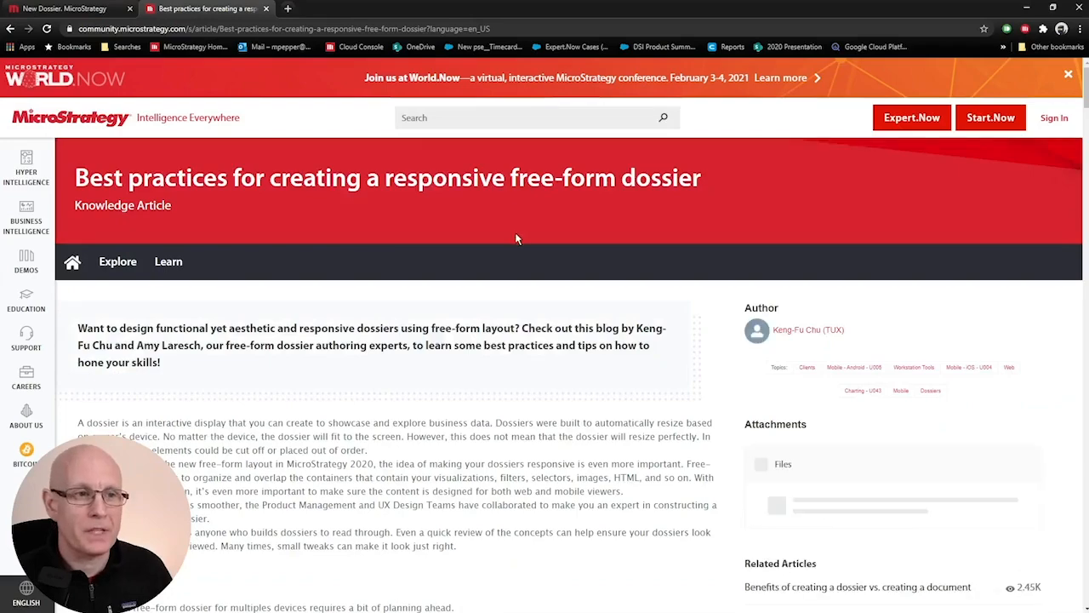
{"action": "scroll", "coordinate": [680, 416], "scroll_direction": "down", "scroll_amount": 10}
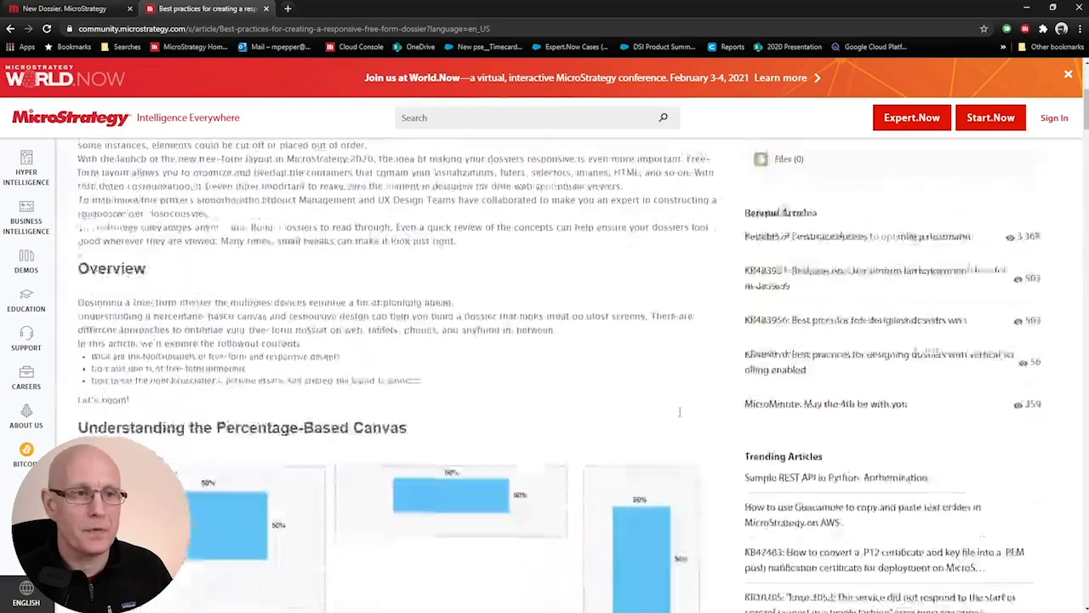
{"action": "scroll", "coordinate": [680, 416], "scroll_direction": "down", "scroll_amount": 7}
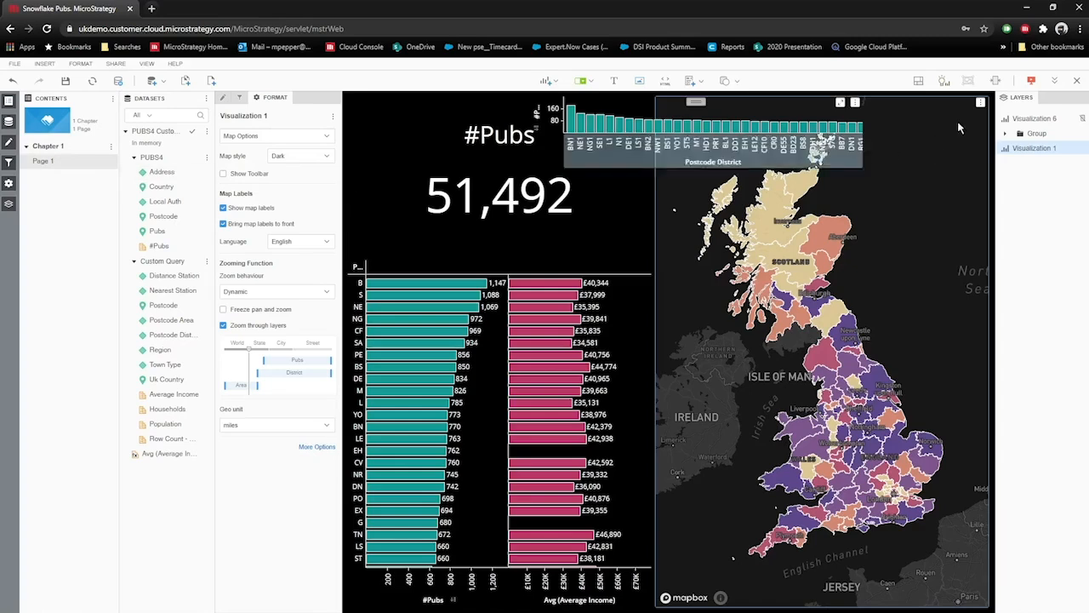
- Copy the Mapbox map to a new chapter, accepting that its filters are cleared, and duplicate the map on that chapter's page
{"action": "left_click", "coordinate": [981, 102]}
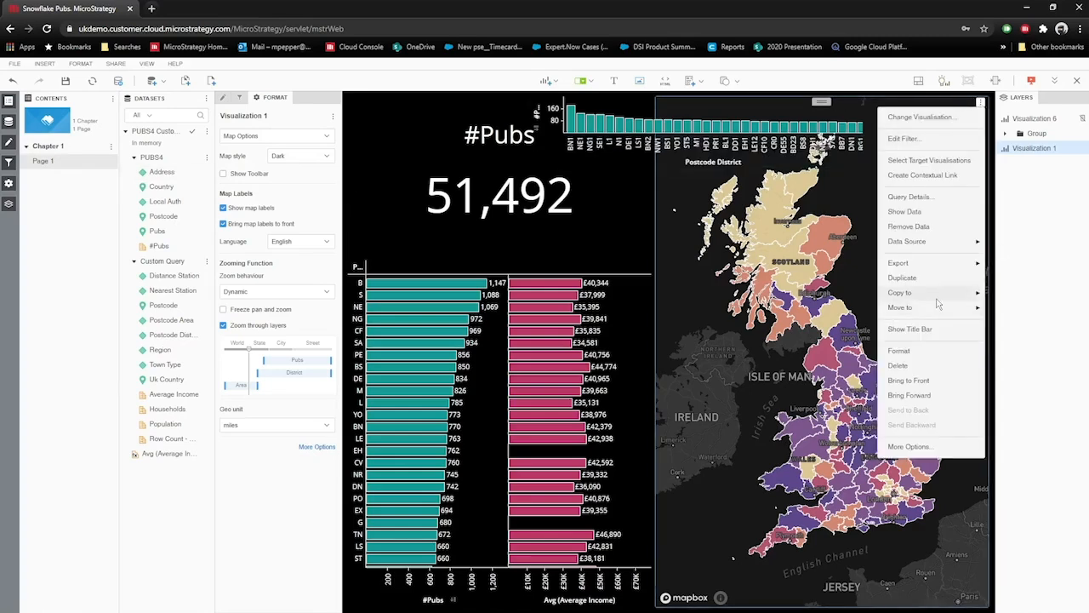
{"action": "mouse_move", "coordinate": [937, 292]}
{"action": "left_click", "coordinate": [1017, 318]}
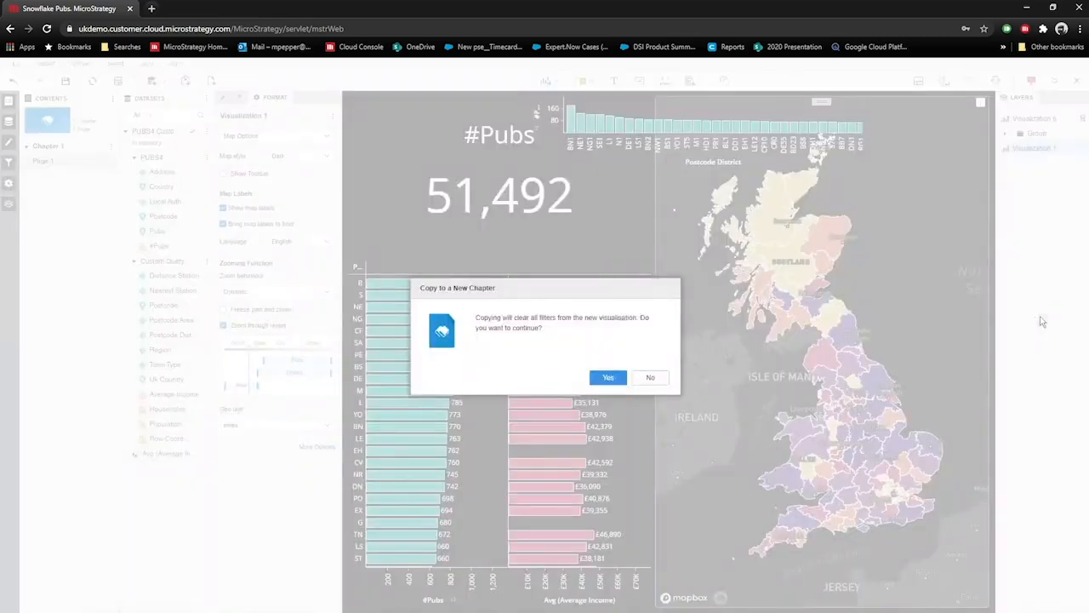
{"action": "left_click", "coordinate": [609, 378]}
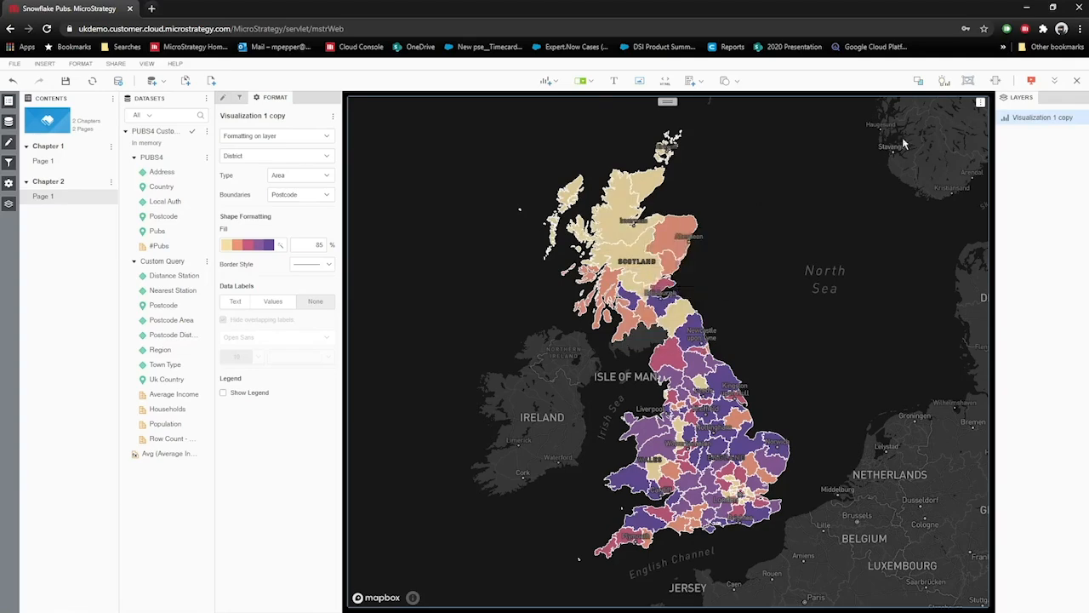
{"action": "left_click", "coordinate": [981, 103]}
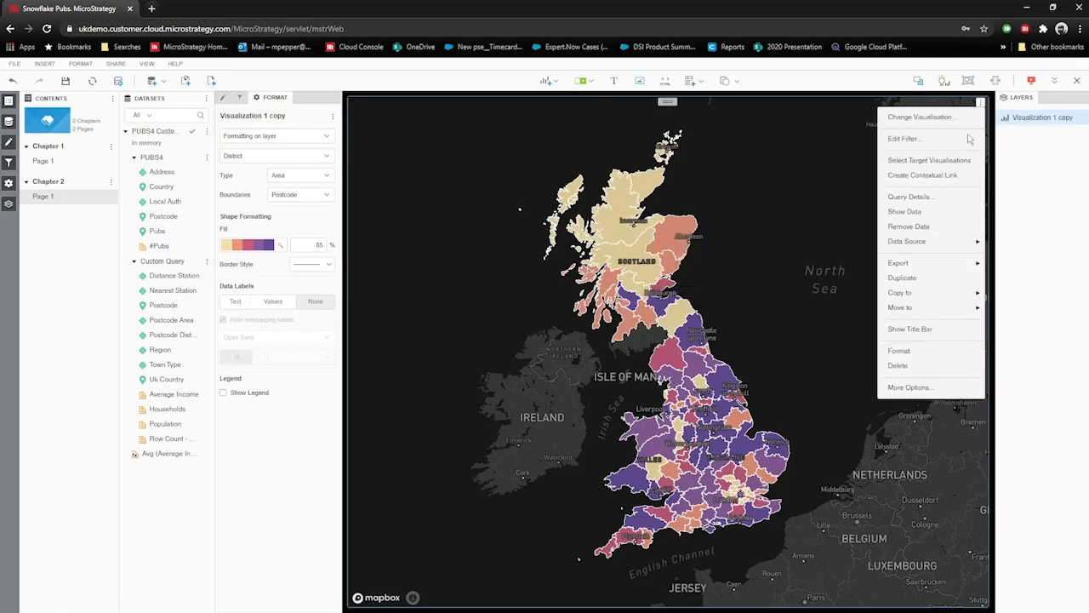
{"action": "left_click", "coordinate": [905, 280]}
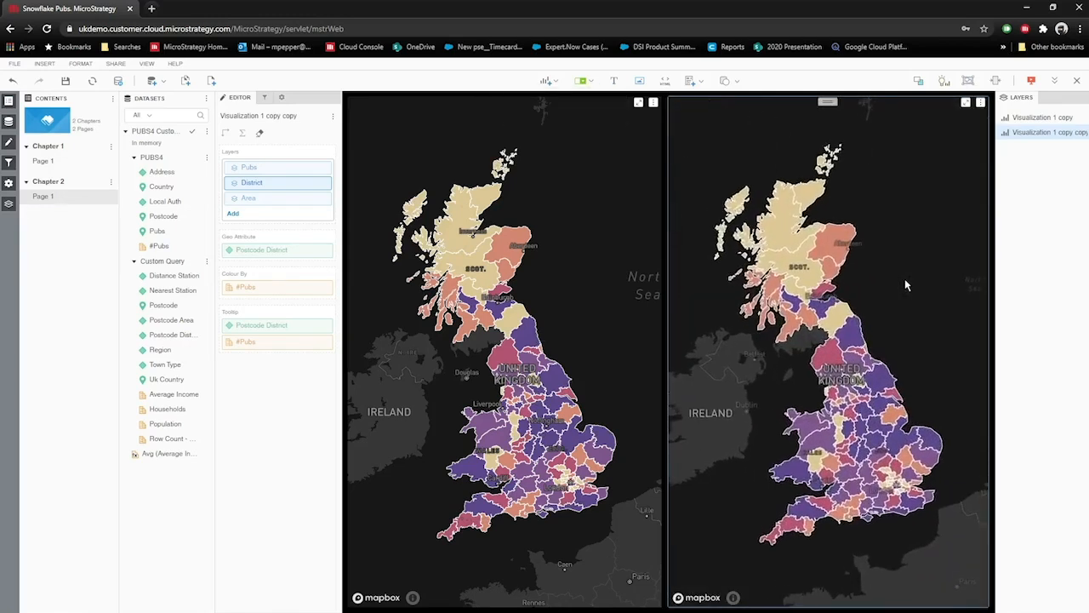
- Remove the Pubs and District layers from the original map on Chapter 2, keeping only its Area layer
{"action": "left_click", "coordinate": [624, 218]}
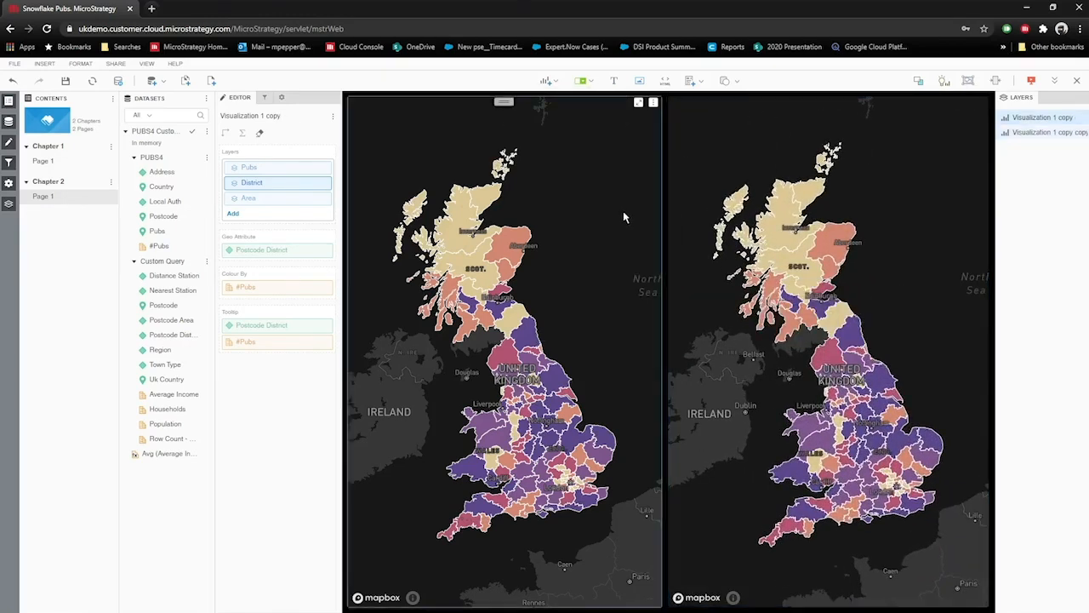
{"action": "right_click", "coordinate": [262, 169]}
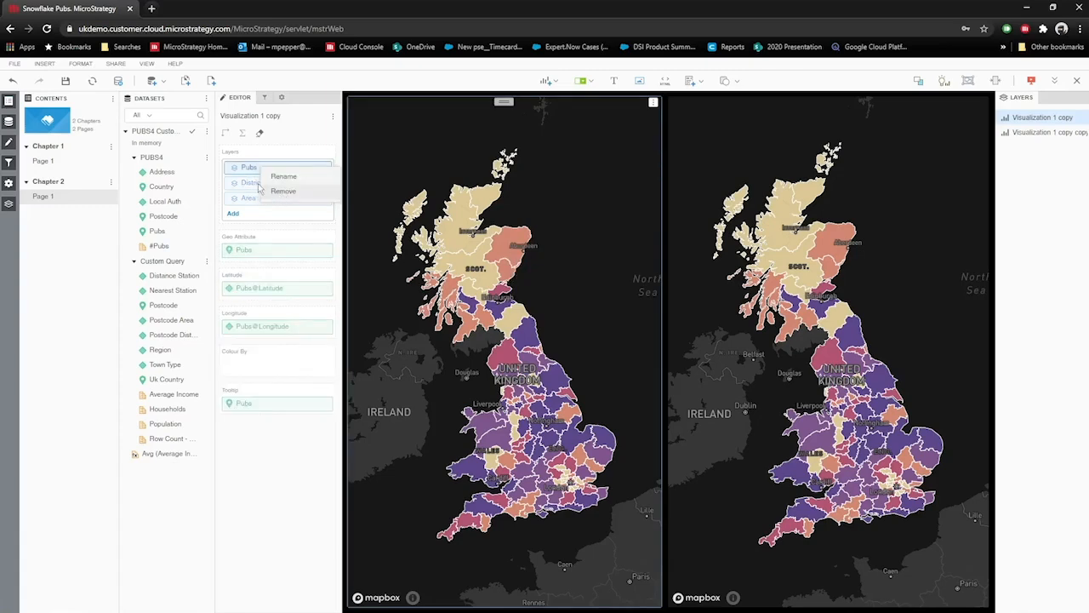
{"action": "right_click", "coordinate": [264, 170]}
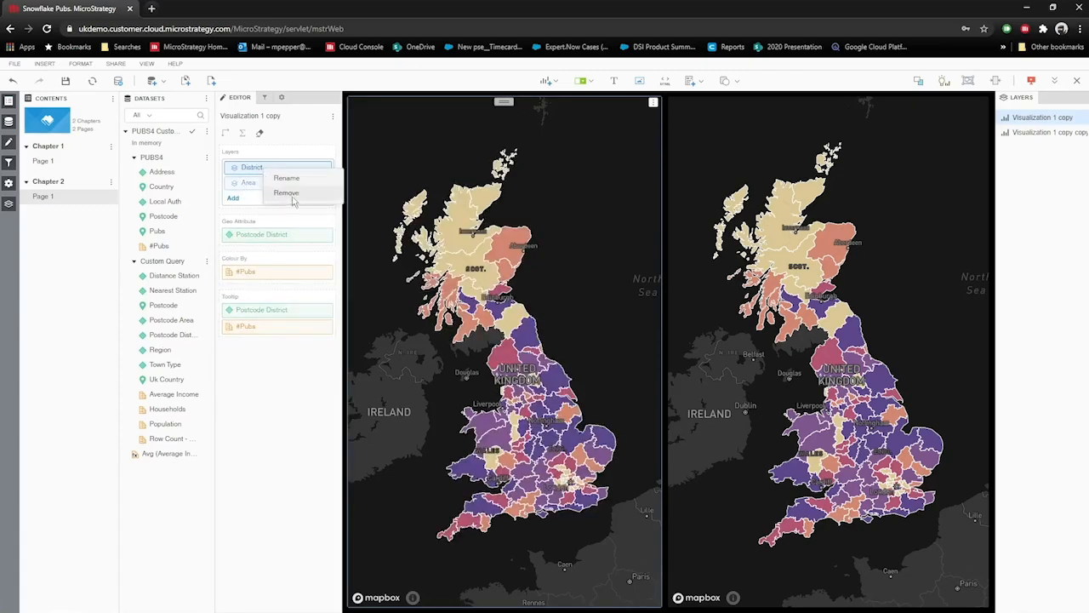
{"action": "left_click", "coordinate": [288, 193]}
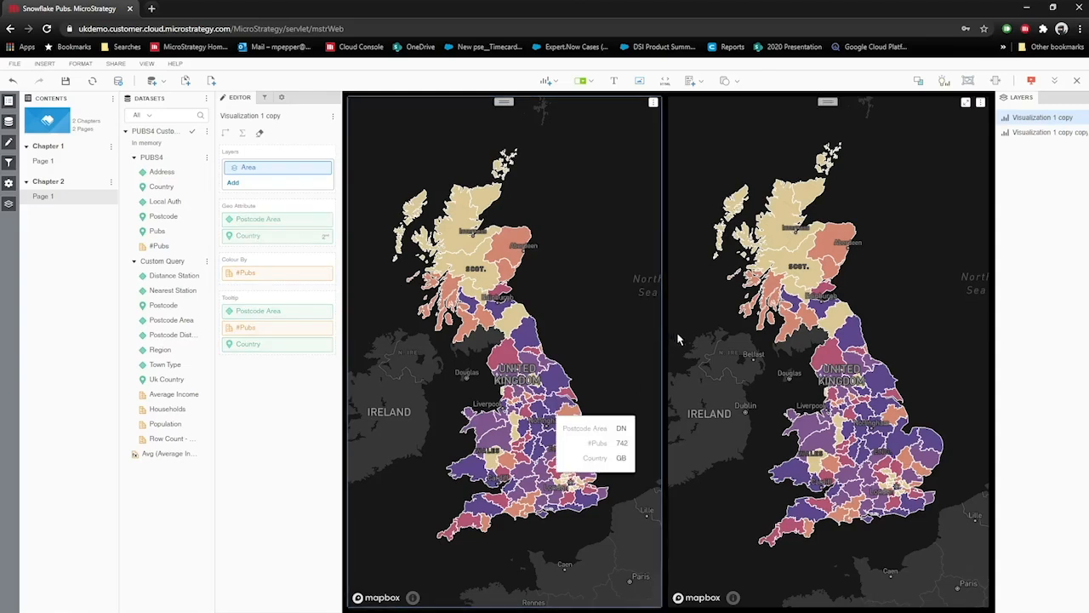
- Remove the Area layer from the duplicated map, keeping its Pubs and District layers
{"action": "left_click", "coordinate": [708, 315]}
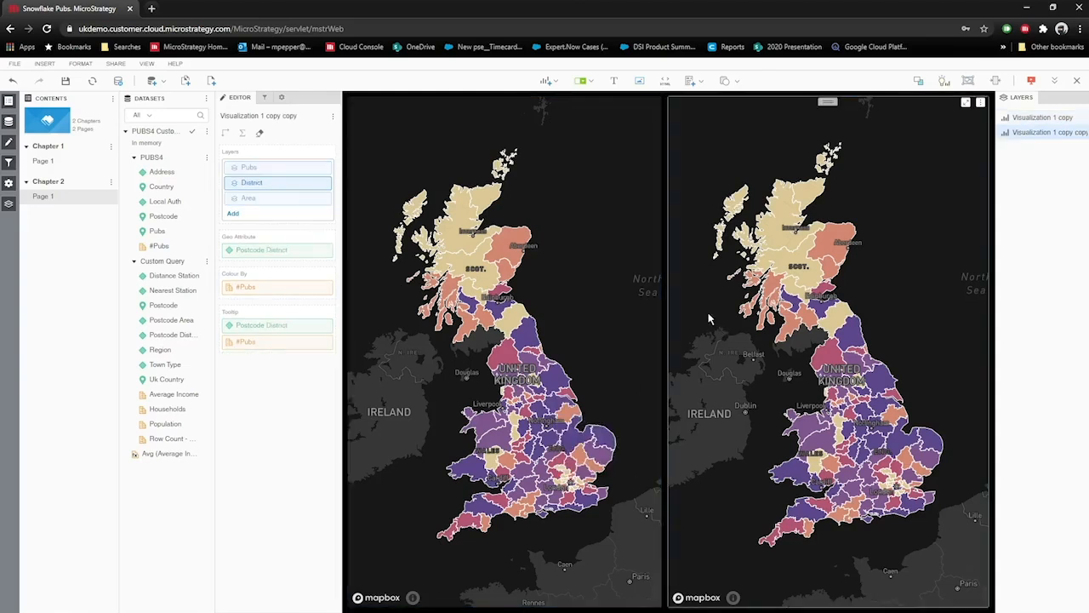
{"action": "right_click", "coordinate": [272, 202]}
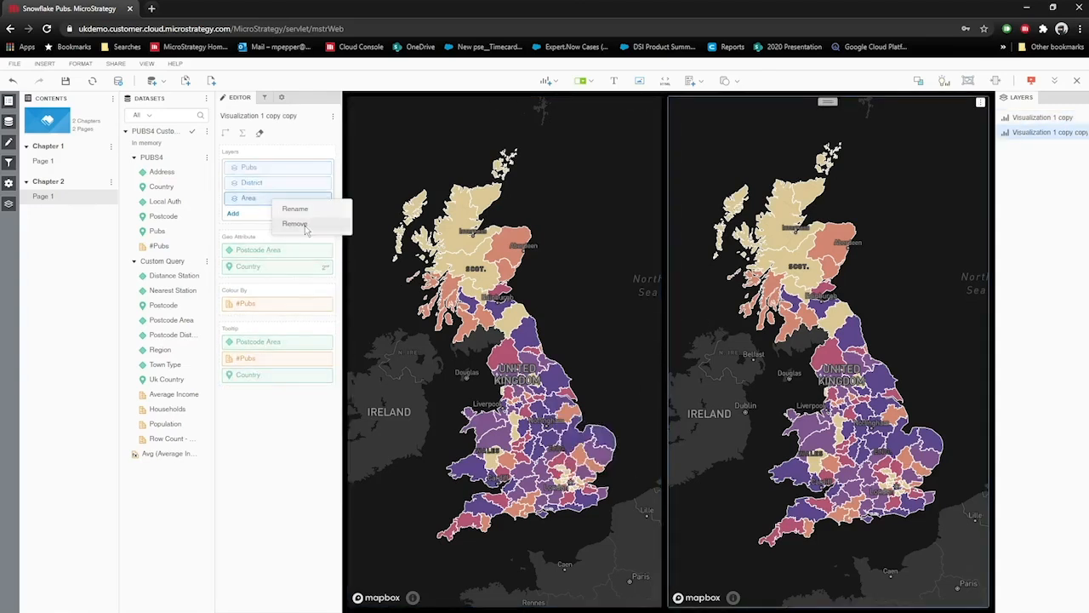
{"action": "left_click", "coordinate": [295, 224]}
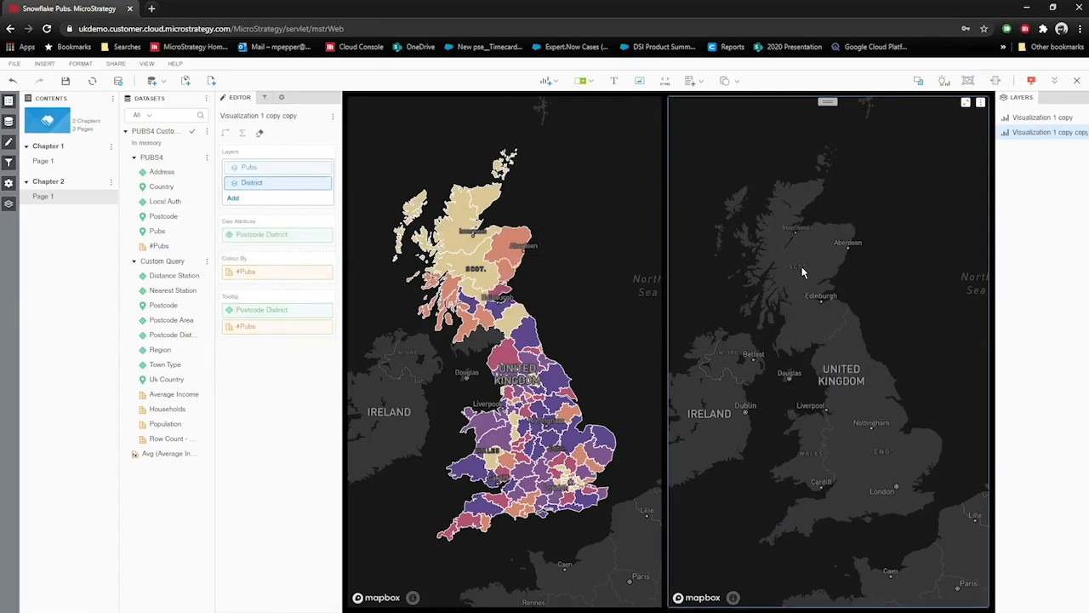
{"action": "scroll", "coordinate": [802, 273], "scroll_direction": "up", "scroll_amount": 3}
{"action": "scroll", "coordinate": [803, 272], "scroll_direction": "up", "scroll_amount": 2}
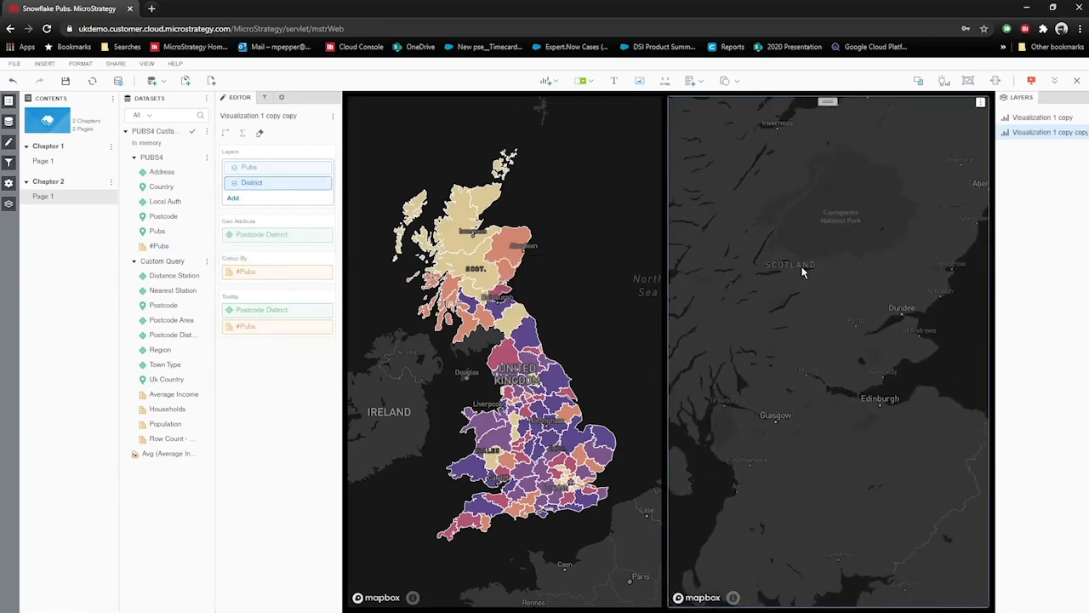
{"action": "scroll", "coordinate": [802, 272], "scroll_direction": "down", "scroll_amount": 5}
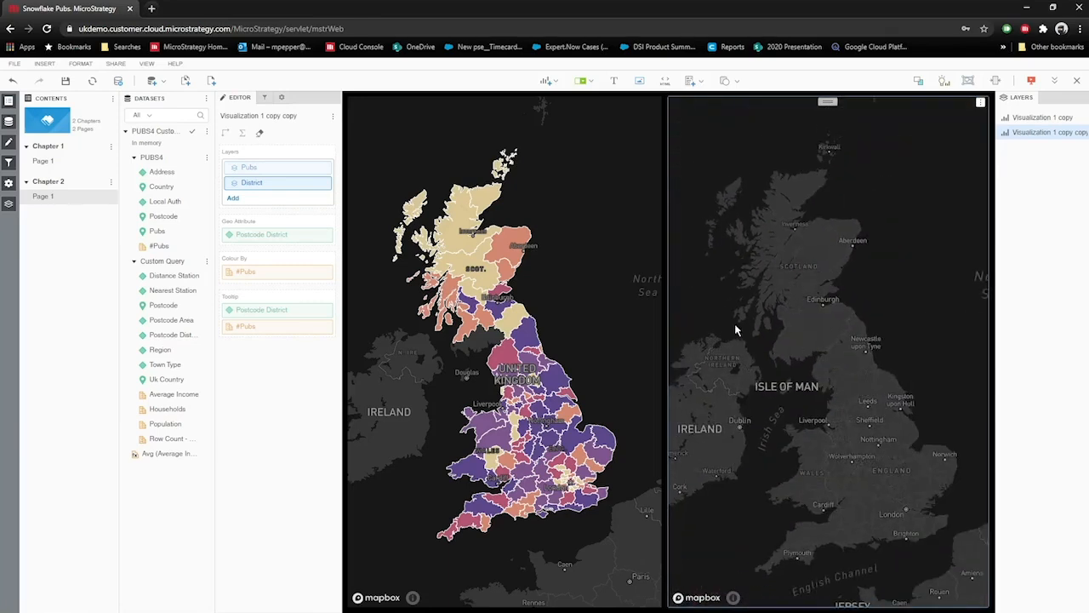
- Change the dossier's page background colour to white in the dossier formatting properties
{"action": "left_click", "coordinate": [85, 65]}
{"action": "left_click", "coordinate": [161, 403]}
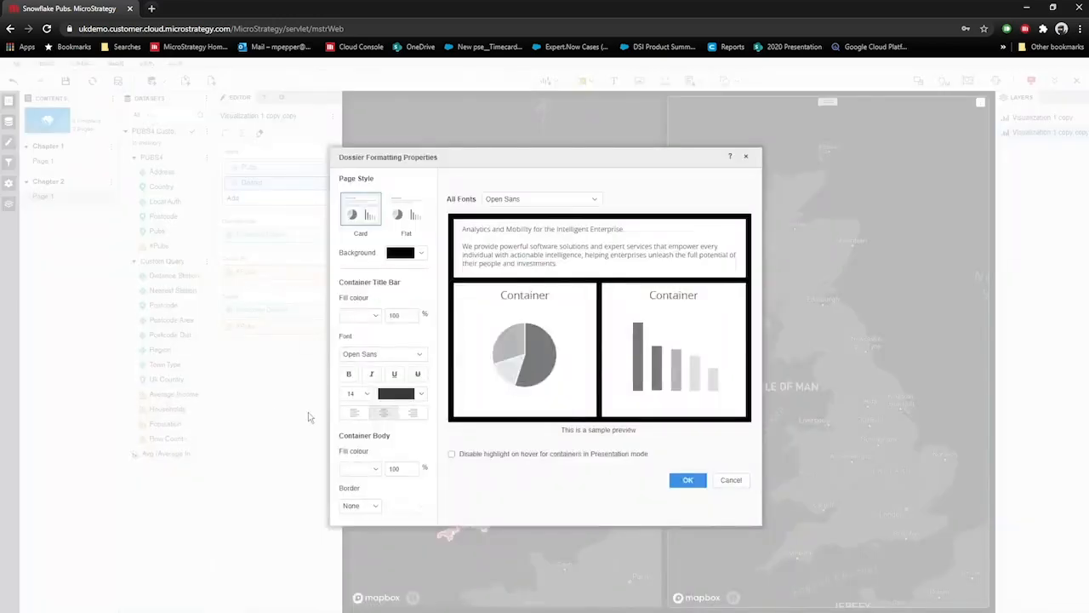
{"action": "left_click", "coordinate": [404, 259]}
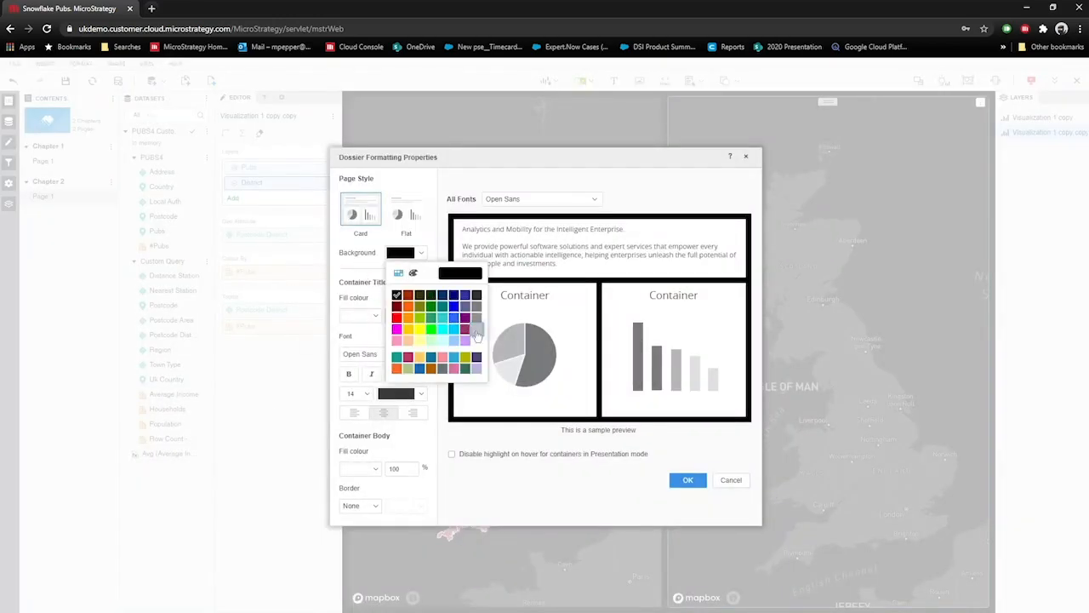
{"action": "left_click", "coordinate": [479, 346]}
{"action": "left_click", "coordinate": [694, 481]}
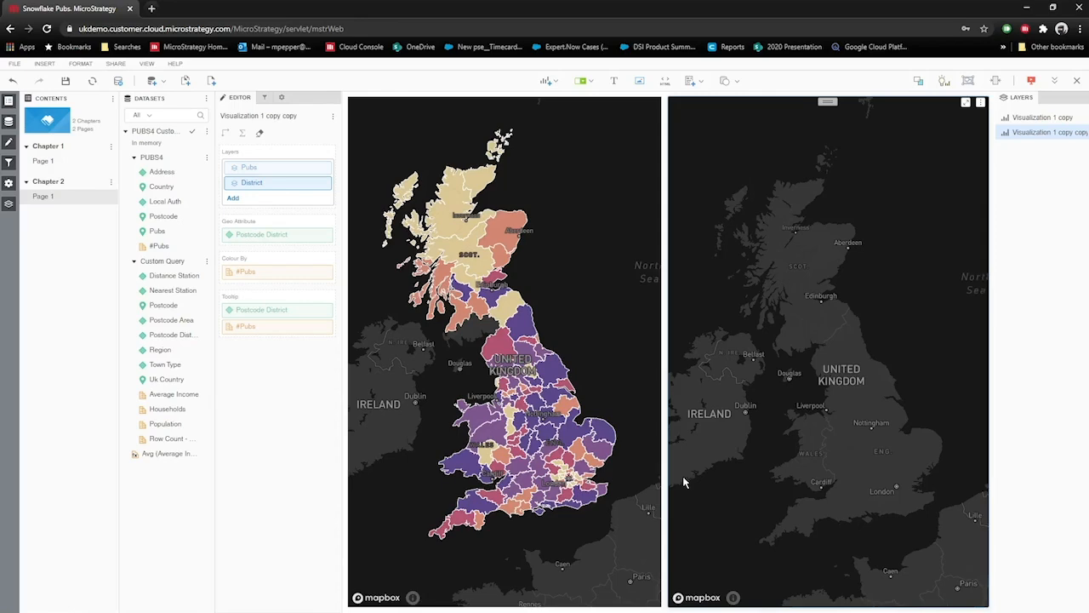
- Make the Area map filter the duplicated district map by setting that map as its target
{"action": "left_click", "coordinate": [580, 246]}
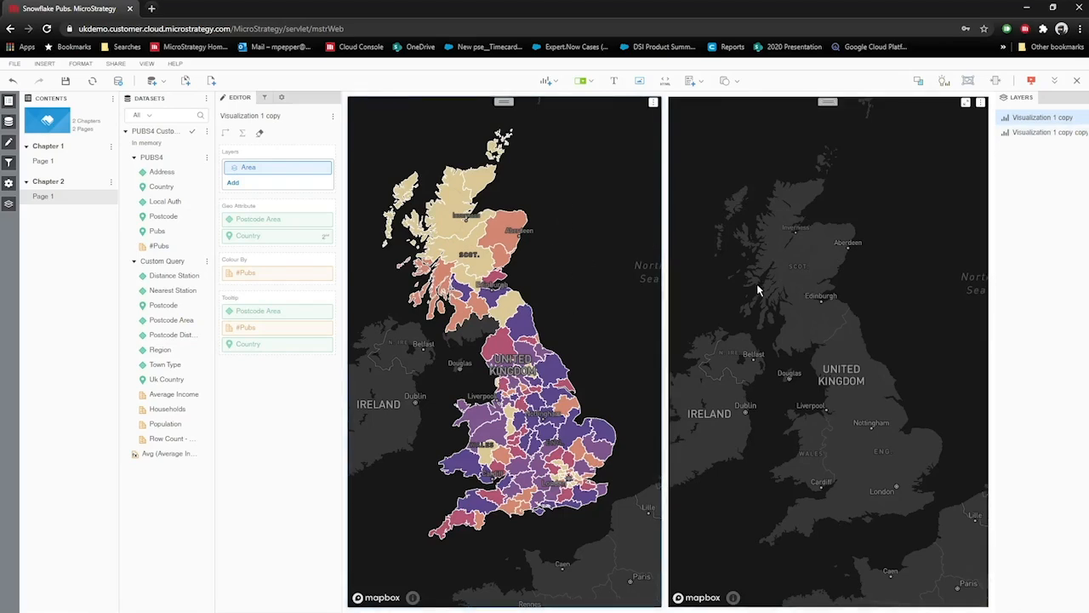
{"action": "left_click", "coordinate": [653, 102]}
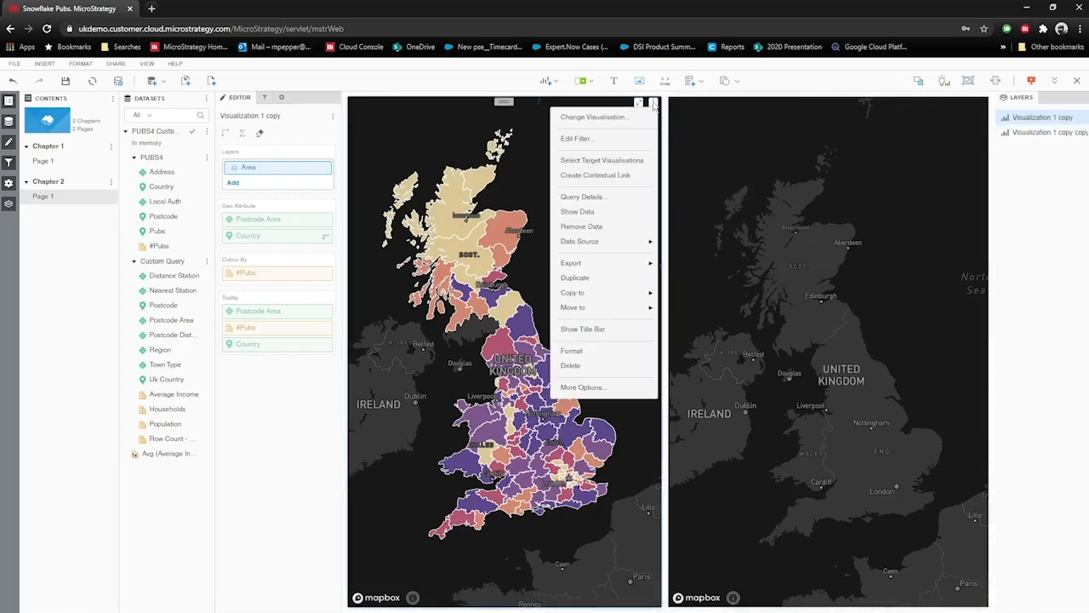
{"action": "left_click", "coordinate": [619, 163]}
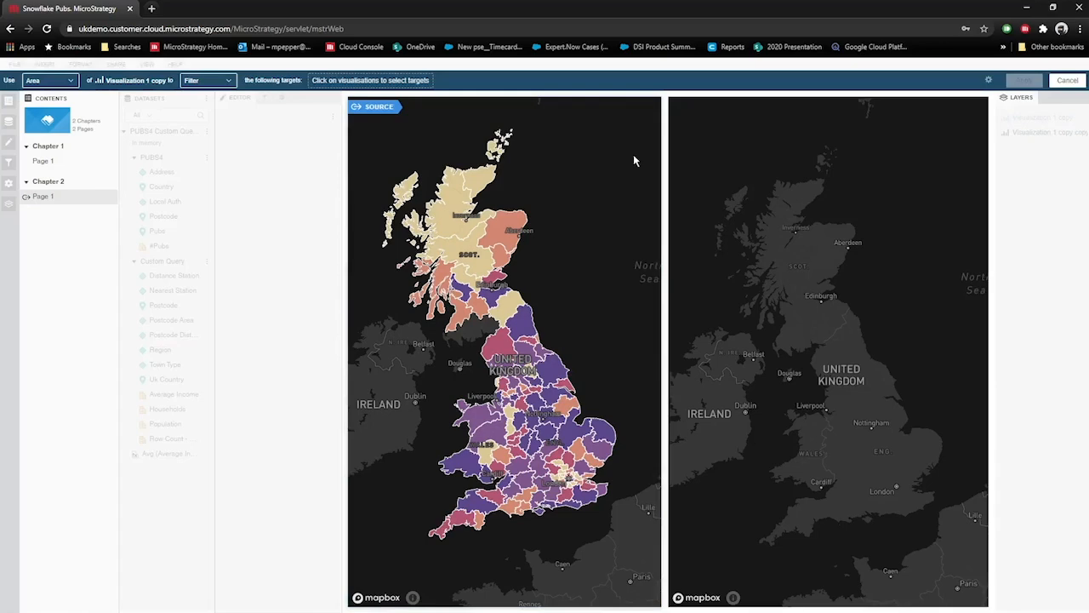
{"action": "left_click", "coordinate": [726, 153]}
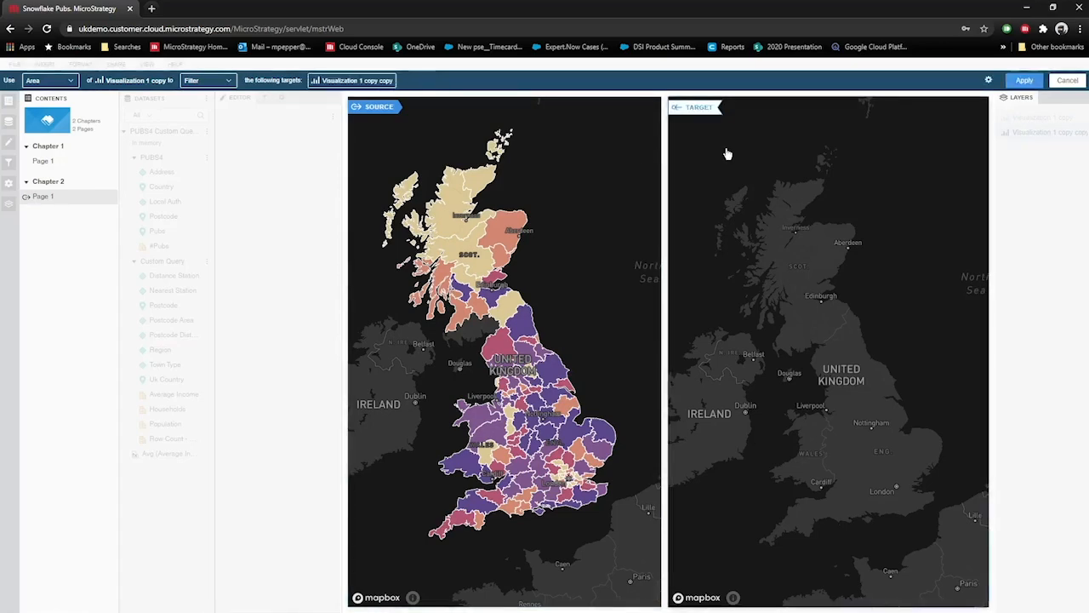
{"action": "left_click", "coordinate": [1025, 80]}
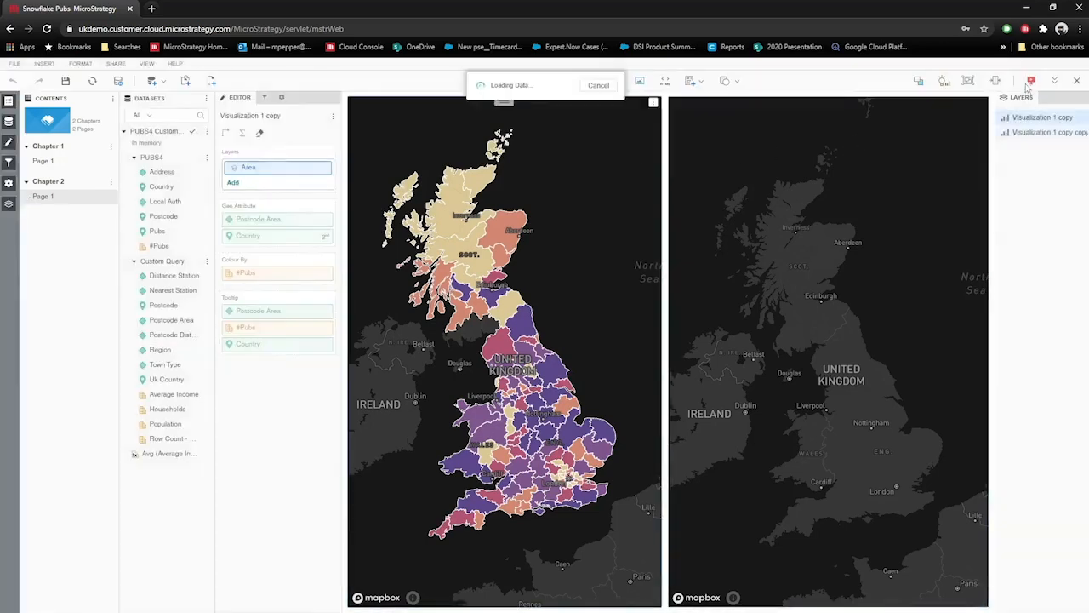
- Select the York (YO) postcode area on the Area map and inspect its districts and pubs on the target map
{"action": "left_click", "coordinate": [549, 372]}
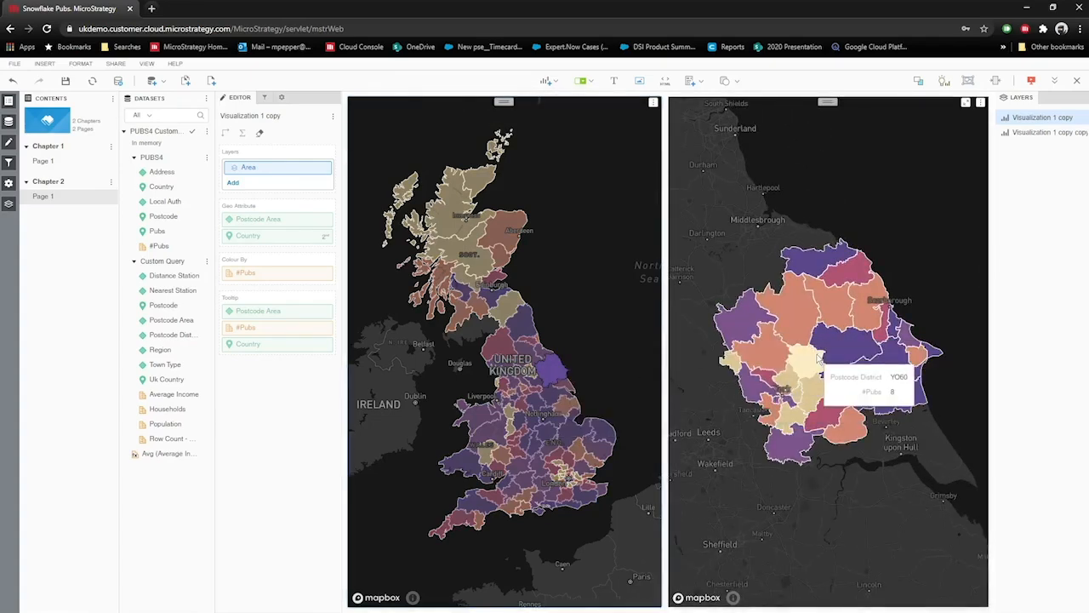
{"action": "scroll", "coordinate": [818, 357], "scroll_direction": "up", "scroll_amount": 1}
{"action": "scroll", "coordinate": [817, 357], "scroll_direction": "up", "scroll_amount": 1}
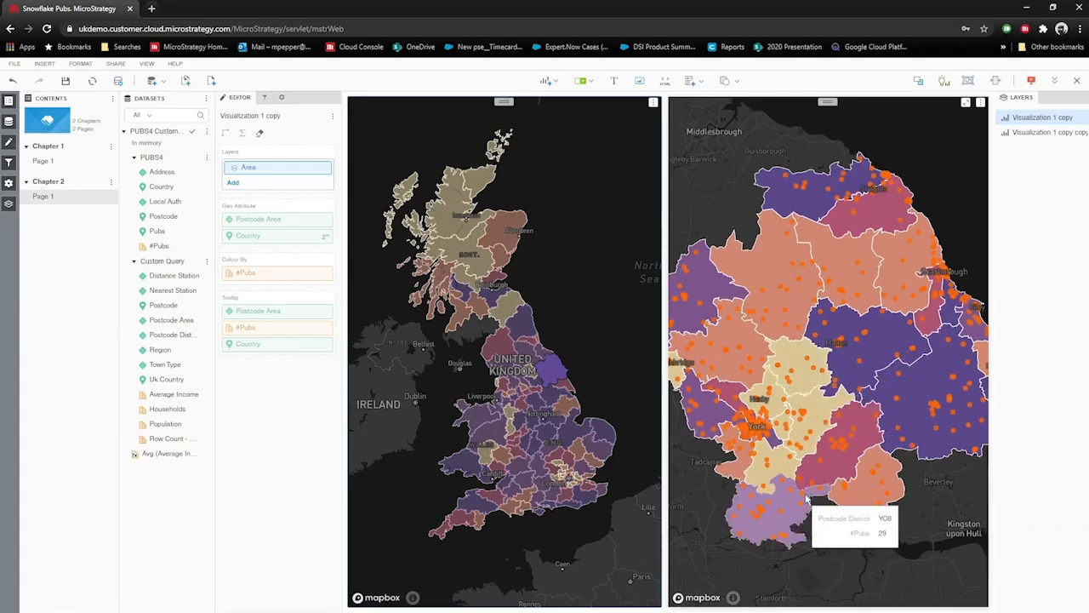
- Extend the Pubs layer's zoom range on the district map so it starts at a slightly wider zoom level
{"action": "left_click", "coordinate": [282, 97]}
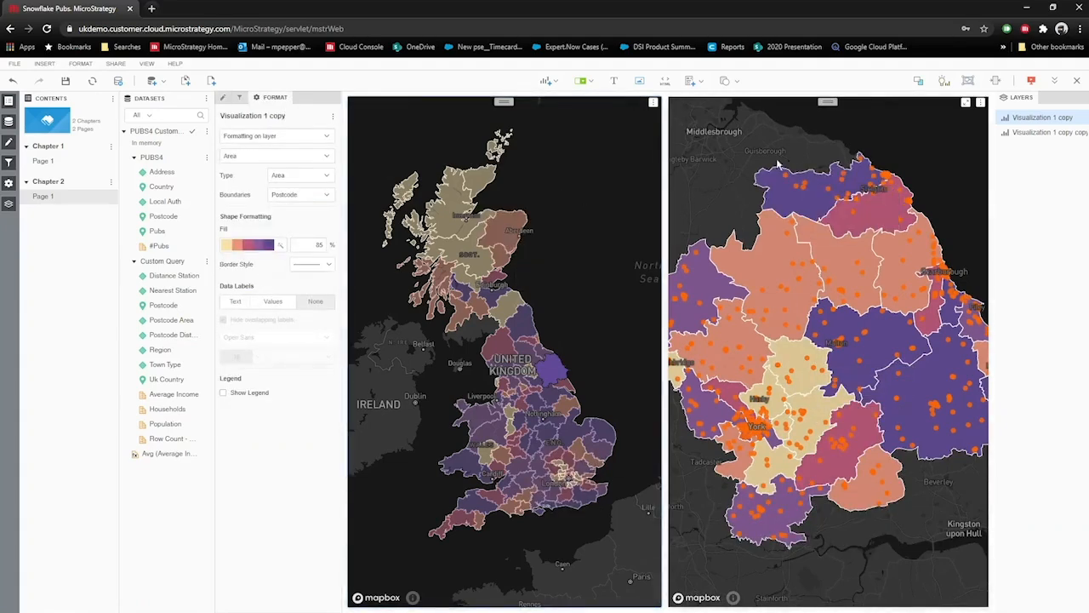
{"action": "left_click", "coordinate": [834, 109]}
{"action": "left_click", "coordinate": [271, 139]}
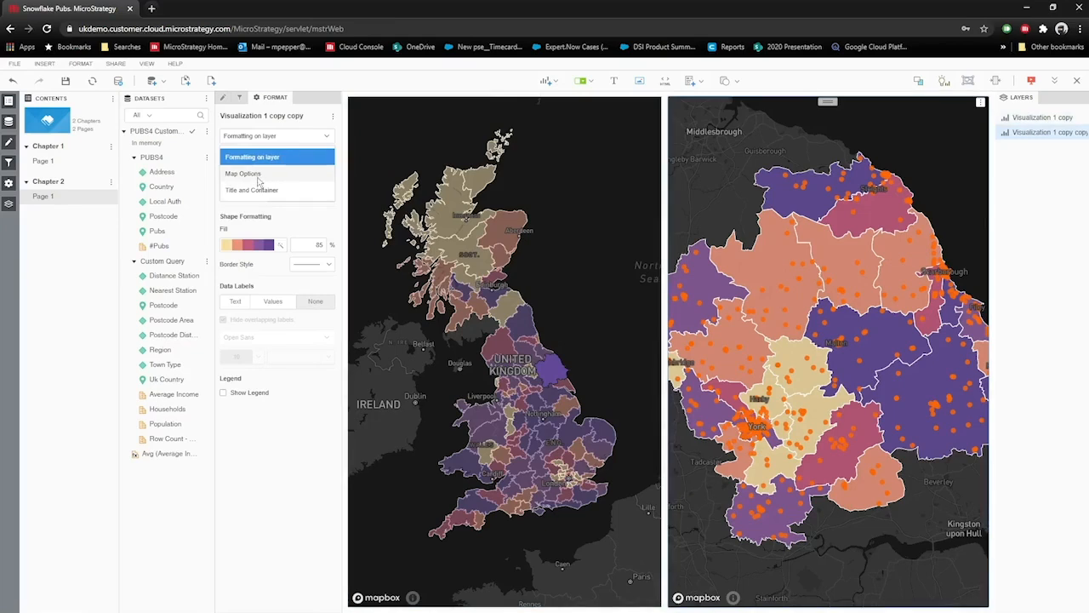
{"action": "left_click", "coordinate": [261, 176]}
{"action": "left_click_drag", "start_coordinate": [264, 364], "coordinate": [262, 365]}
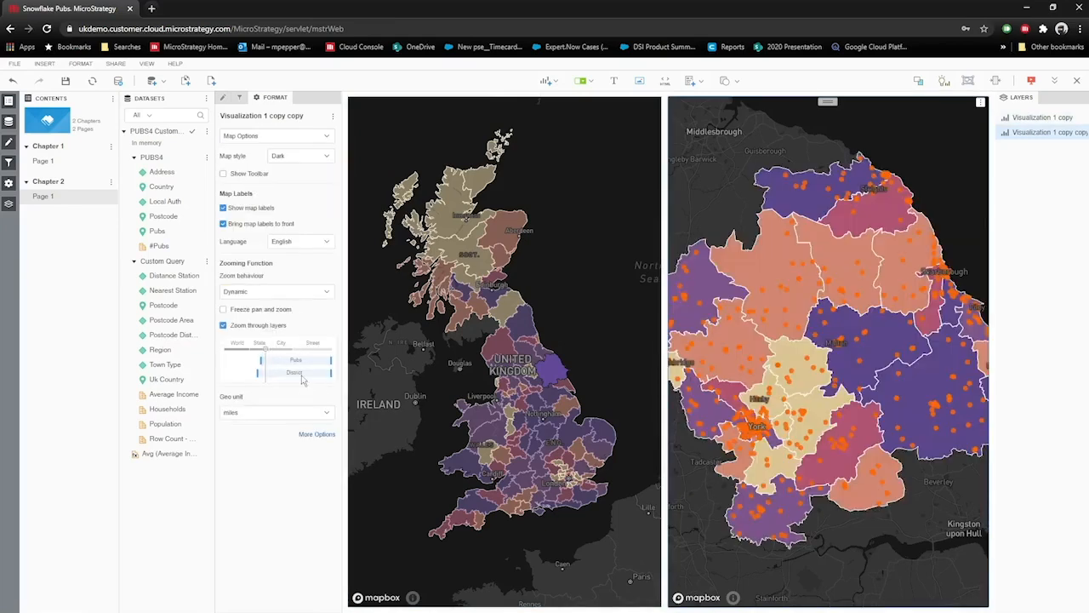
- Set the Area map's style to Border
{"action": "left_click", "coordinate": [575, 192]}
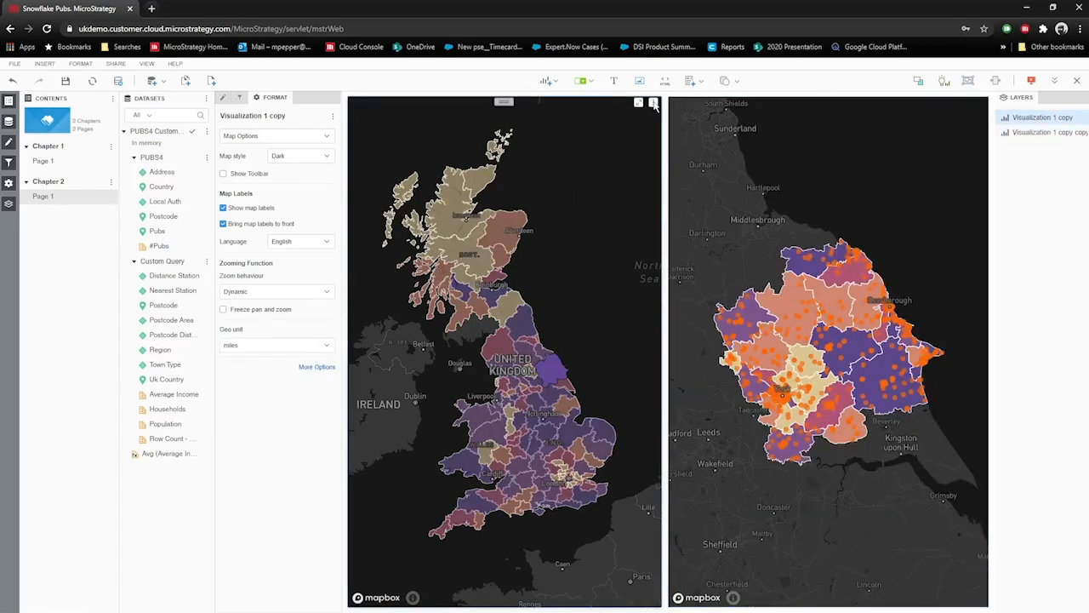
{"action": "left_click", "coordinate": [287, 161]}
{"action": "left_click", "coordinate": [285, 343]}
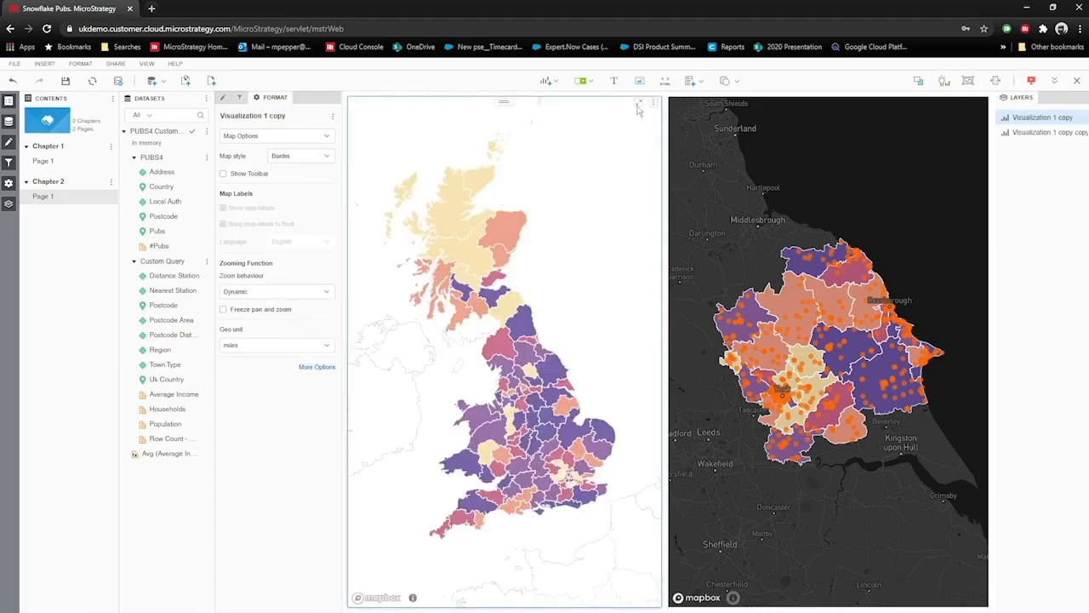
- Maximise the Border-style Area map and hide the Contents and Layers panels
{"action": "left_click", "coordinate": [640, 106]}
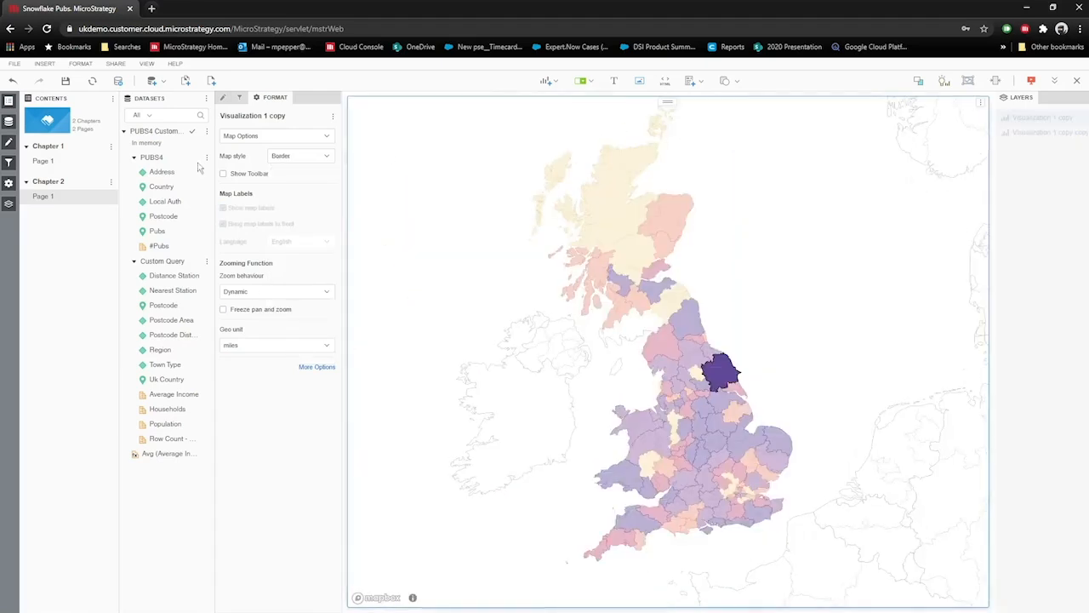
{"action": "left_click", "coordinate": [9, 104]}
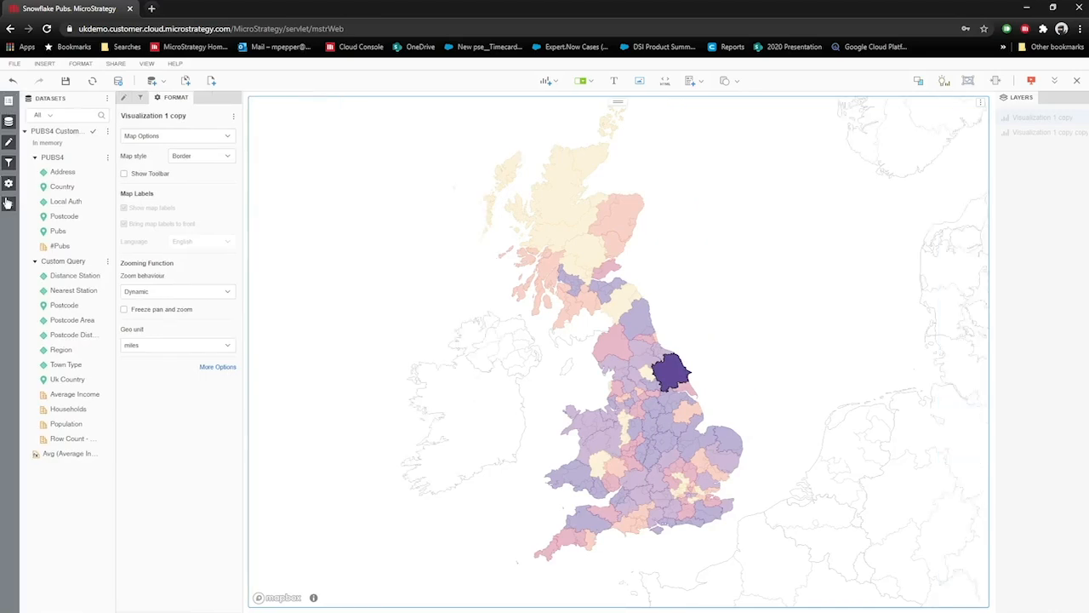
{"action": "left_click", "coordinate": [9, 205]}
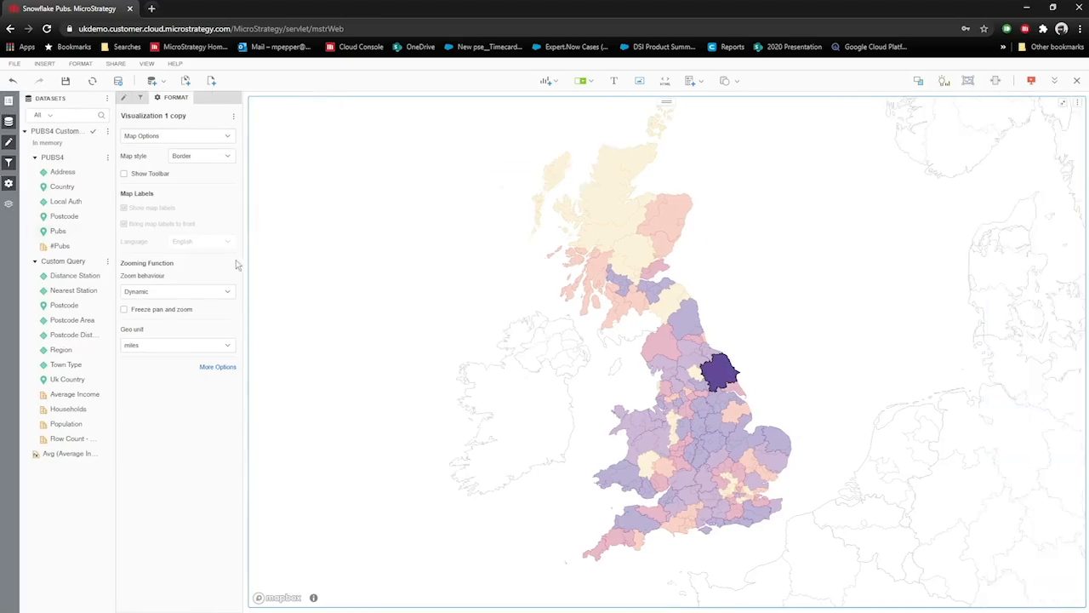
- Show the toolbar on the maximised Area map, fit the view to its data and restore the map's size
{"action": "scroll", "coordinate": [795, 434], "scroll_direction": "down", "scroll_amount": 2}
{"action": "scroll", "coordinate": [798, 456], "scroll_direction": "down", "scroll_amount": 3}
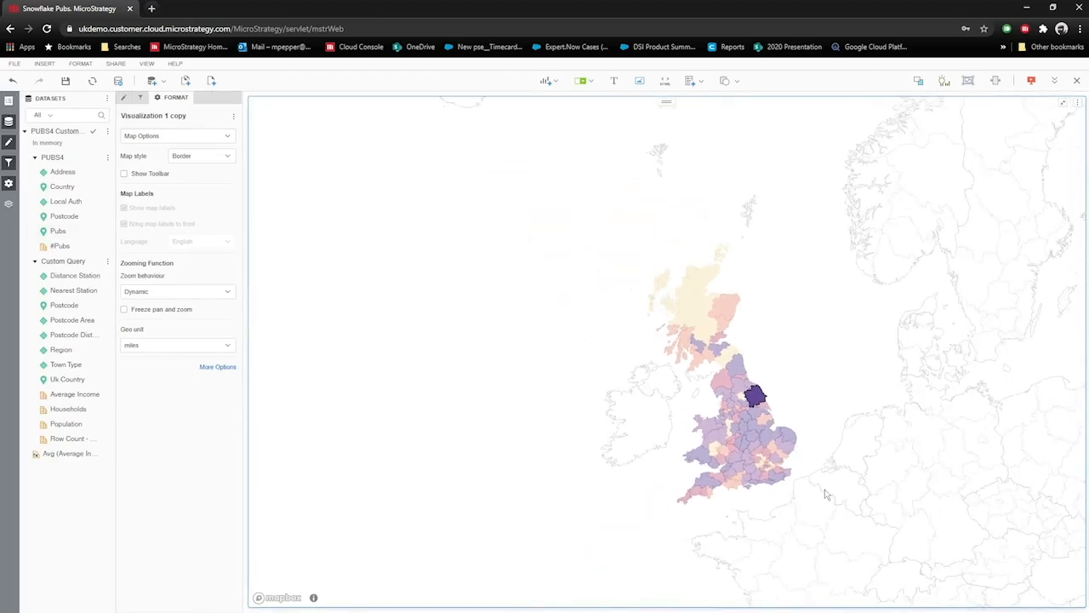
{"action": "scroll", "coordinate": [720, 510], "scroll_direction": "down", "scroll_amount": 2}
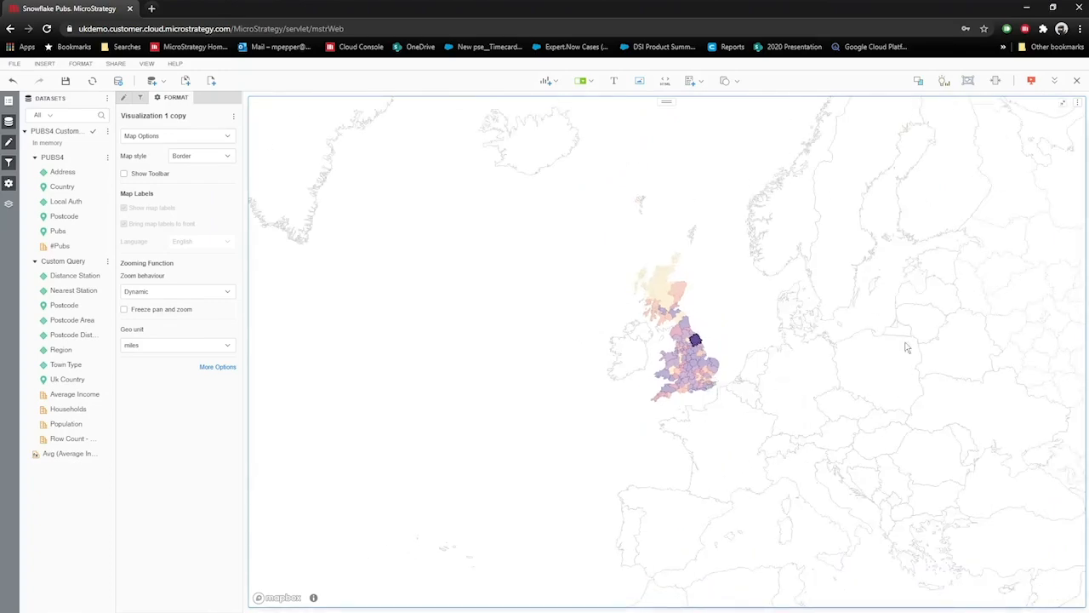
{"action": "scroll", "coordinate": [907, 348], "scroll_direction": "down", "scroll_amount": 3}
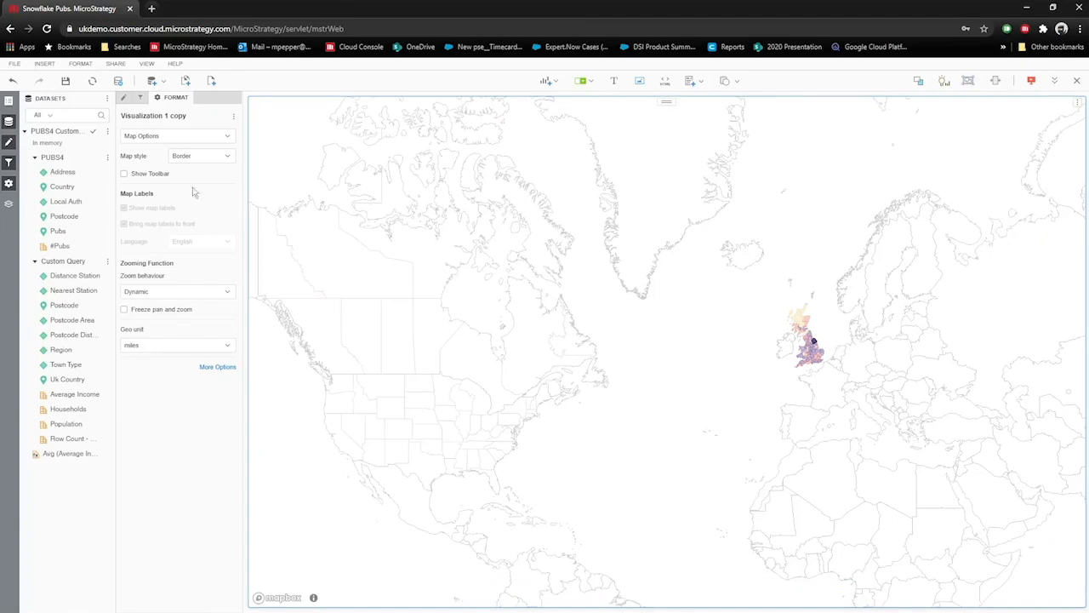
{"action": "left_click", "coordinate": [126, 174]}
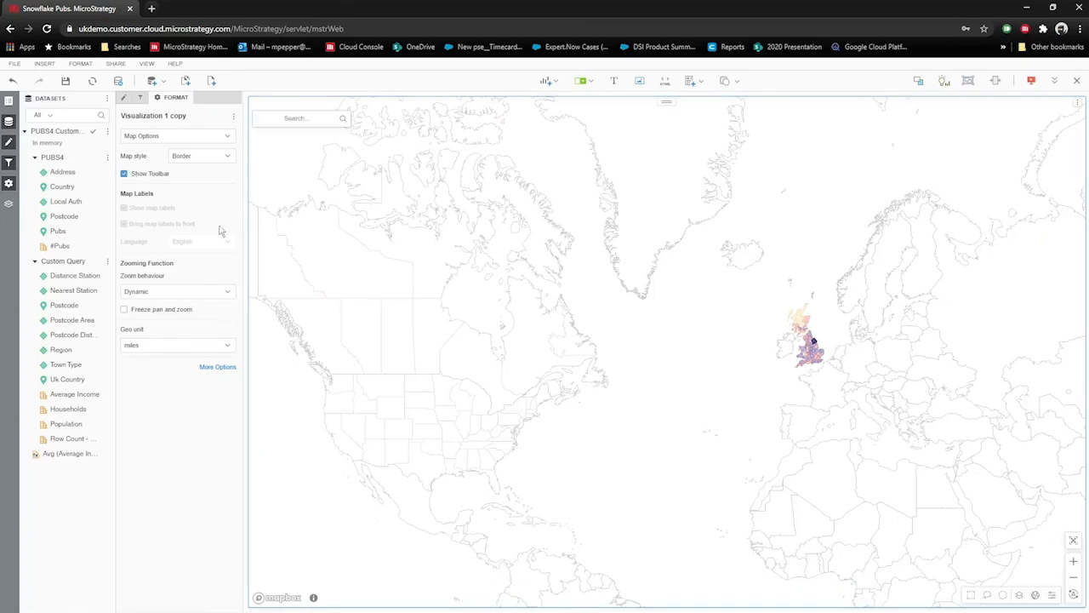
{"action": "left_click", "coordinate": [1073, 541]}
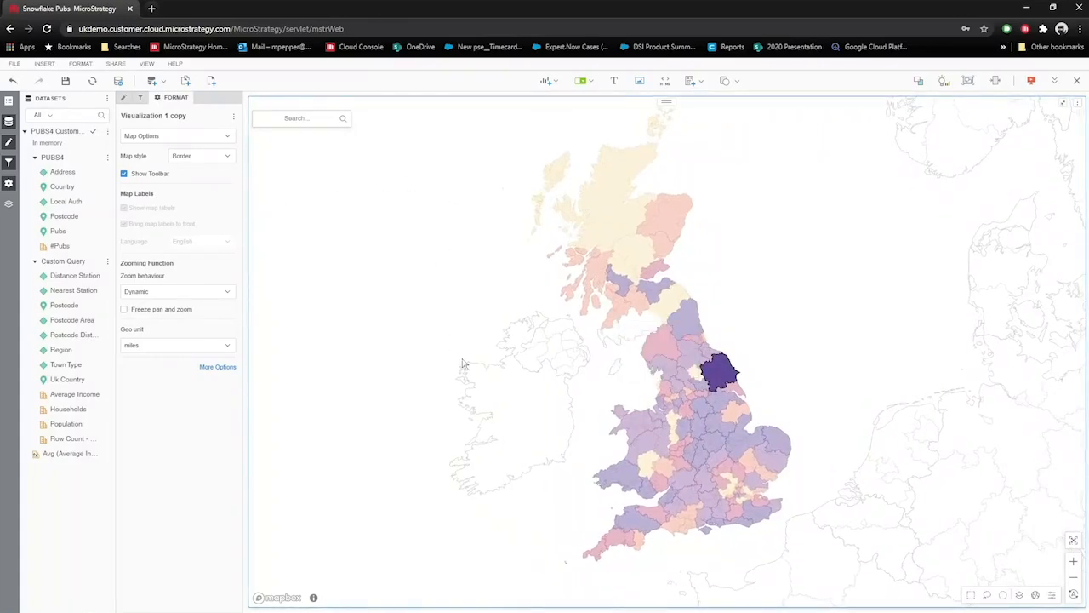
{"action": "left_click", "coordinate": [1064, 105]}
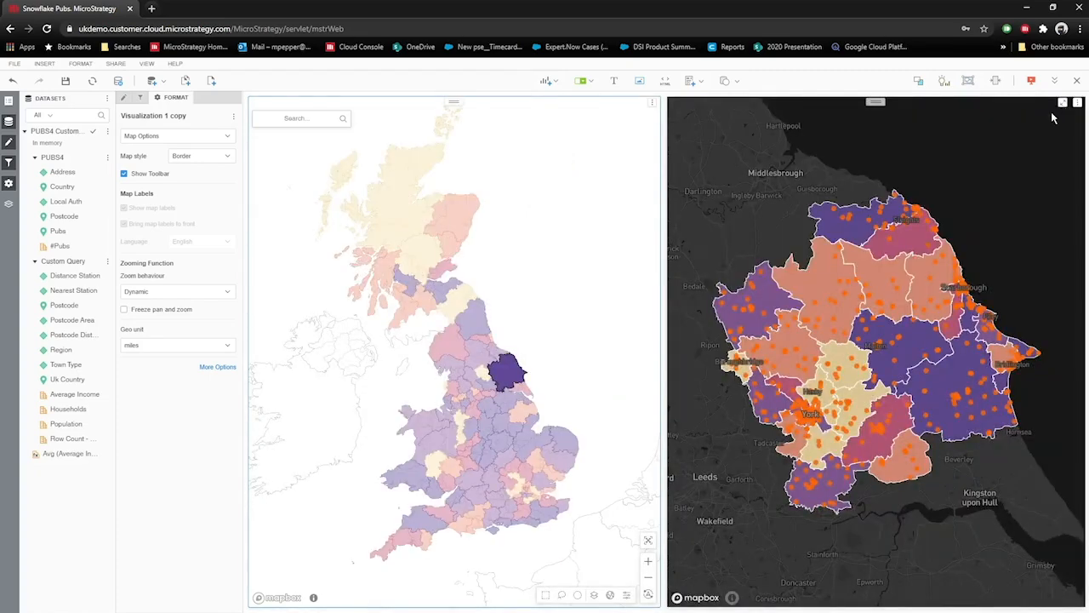
- Set the district map's style to Focused and filter it by the south-westernmost postcode area of the Area map
{"action": "left_click", "coordinate": [1007, 175]}
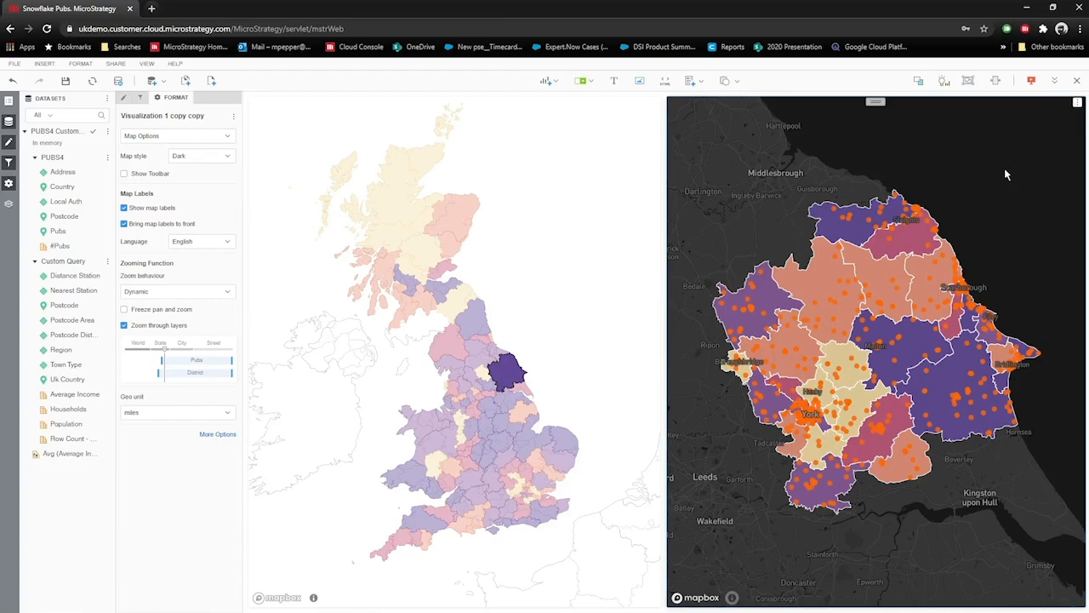
{"action": "left_click", "coordinate": [191, 158]}
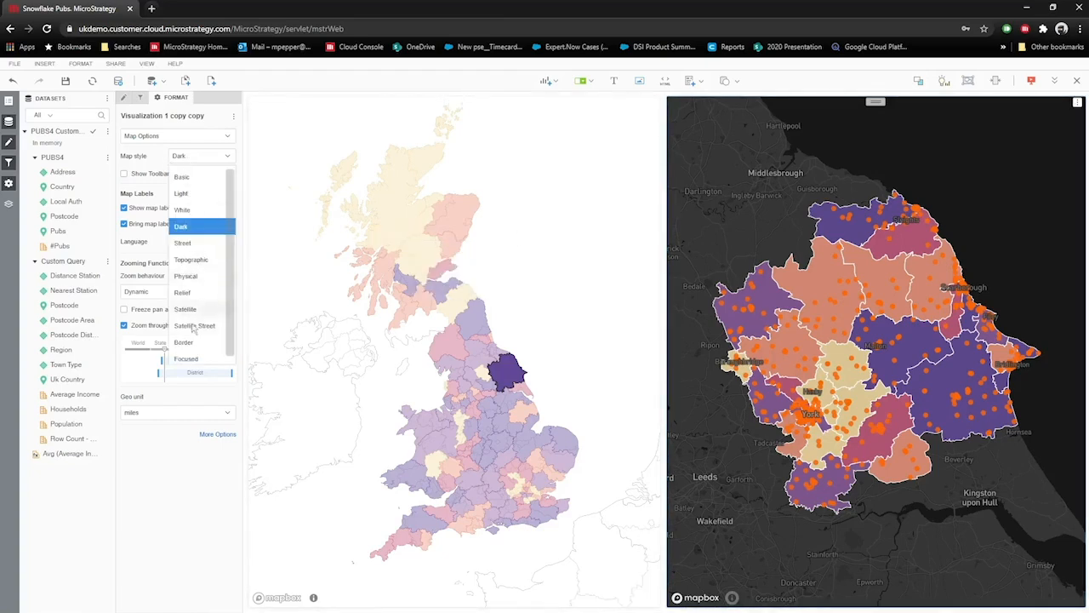
{"action": "left_click", "coordinate": [191, 359]}
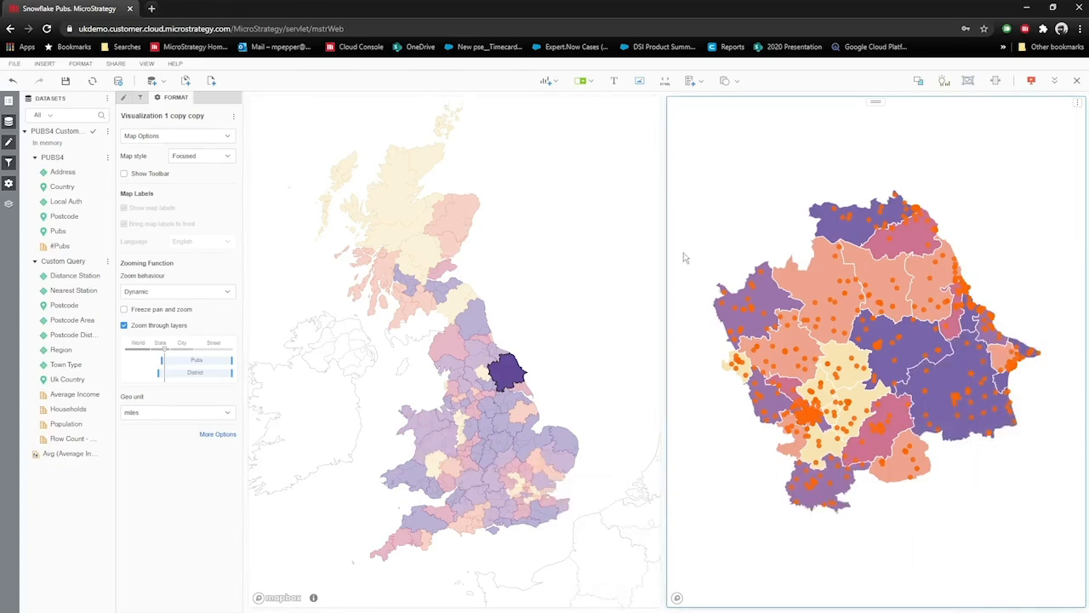
{"action": "left_click_drag", "start_coordinate": [687, 254], "coordinate": [690, 219]}
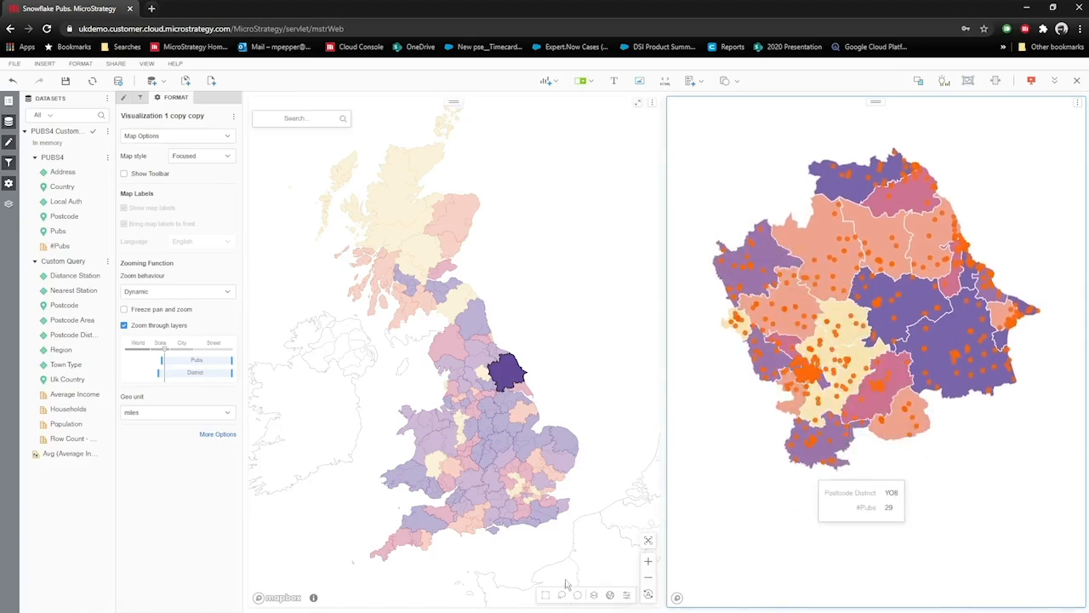
{"action": "left_click", "coordinate": [386, 553]}
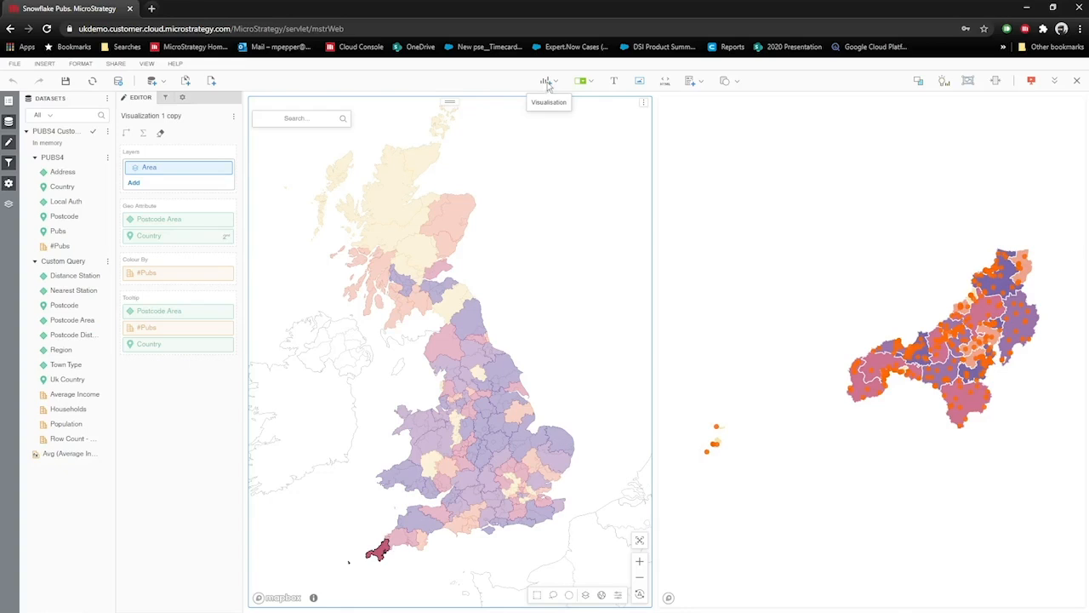
- Insert a bubble chart visualisation below the district map
{"action": "left_click", "coordinate": [547, 82]}
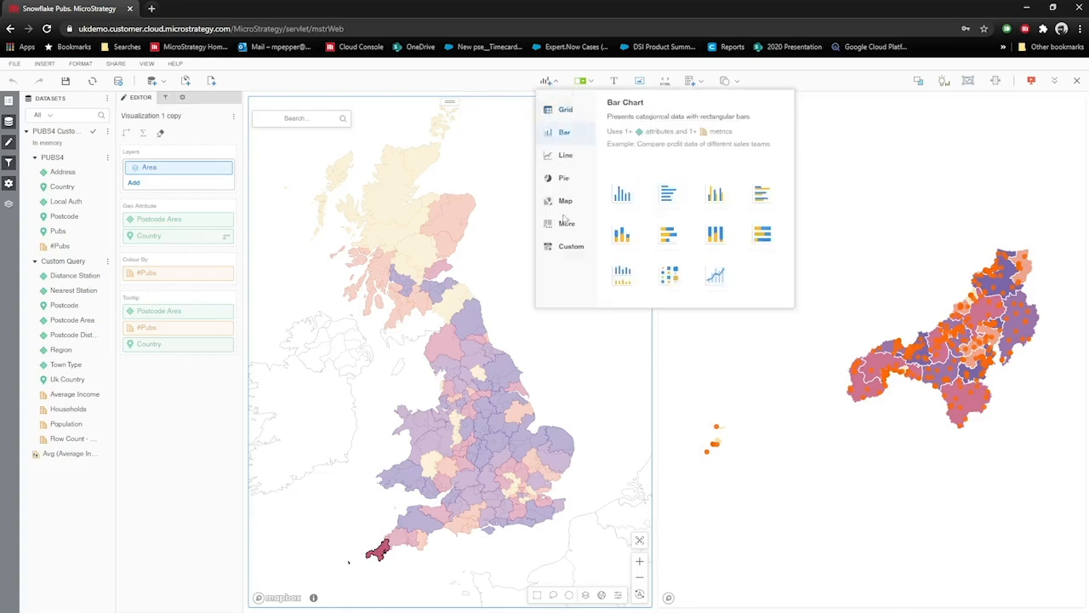
{"action": "left_click", "coordinate": [761, 196]}
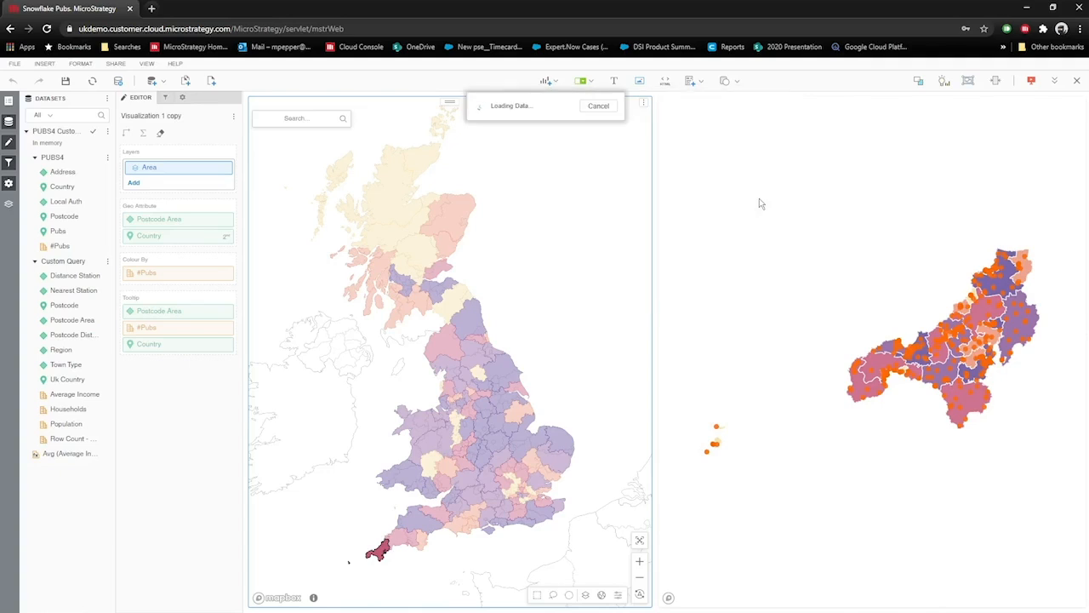
{"action": "left_click_drag", "start_coordinate": [909, 112], "coordinate": [820, 474]}
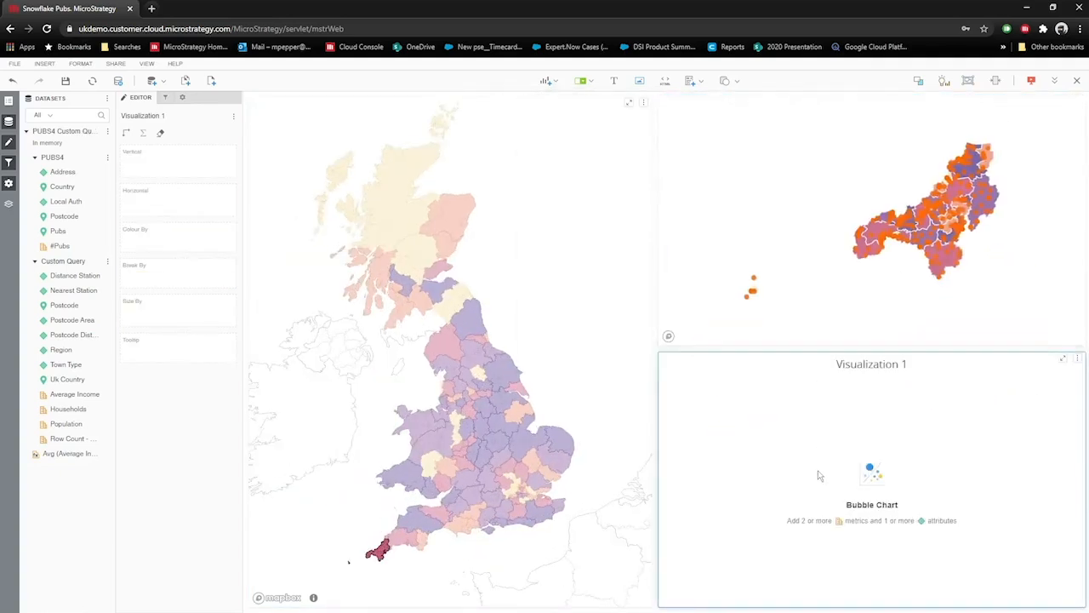
- Plot #Pubs vertically against Avg (Average Income) horizontally in the bubble chart, broken down by Postcode District
{"action": "left_click_drag", "start_coordinate": [58, 247], "coordinate": [151, 169]}
{"action": "left_click_drag", "start_coordinate": [71, 459], "coordinate": [152, 207]}
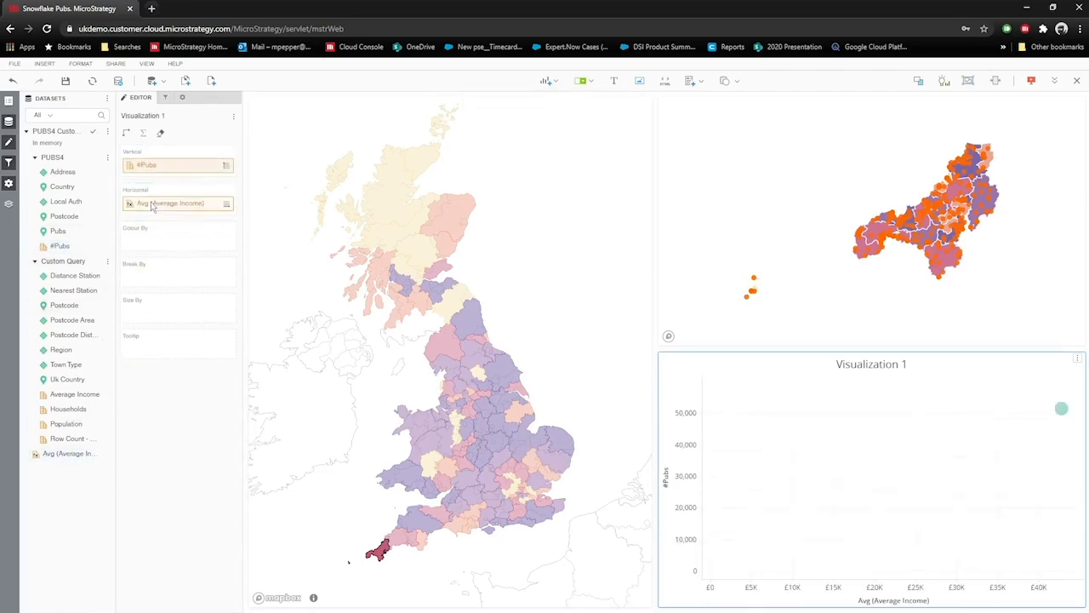
{"action": "left_click_drag", "start_coordinate": [71, 340], "coordinate": [158, 285]}
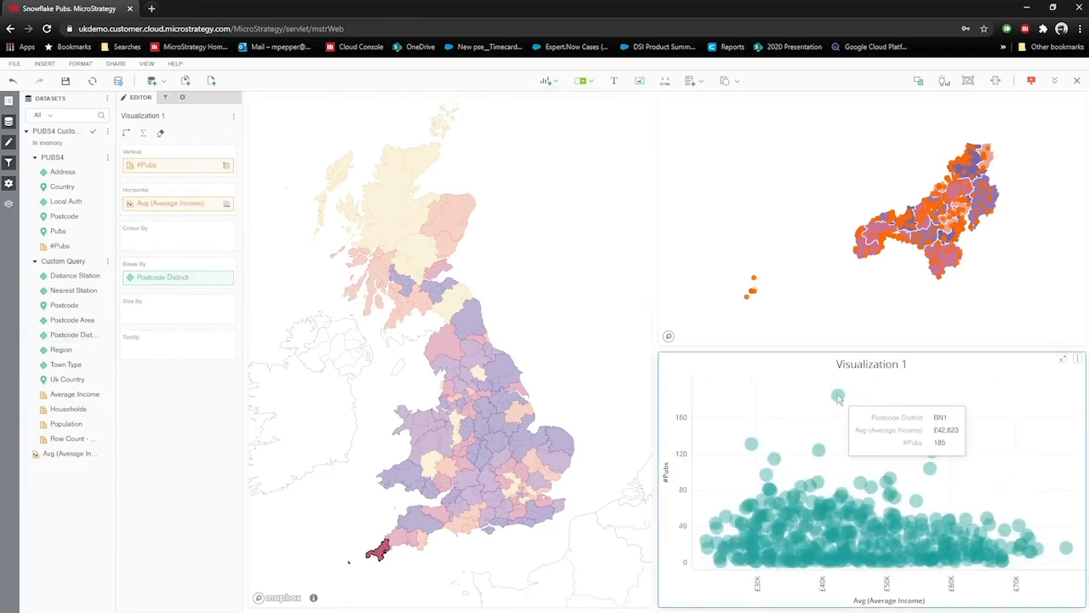
- Show text data labels on the bubble chart and colour the bubbles by Postcode District
{"action": "right_click", "coordinate": [838, 398]}
{"action": "mouse_move", "coordinate": [905, 530]}
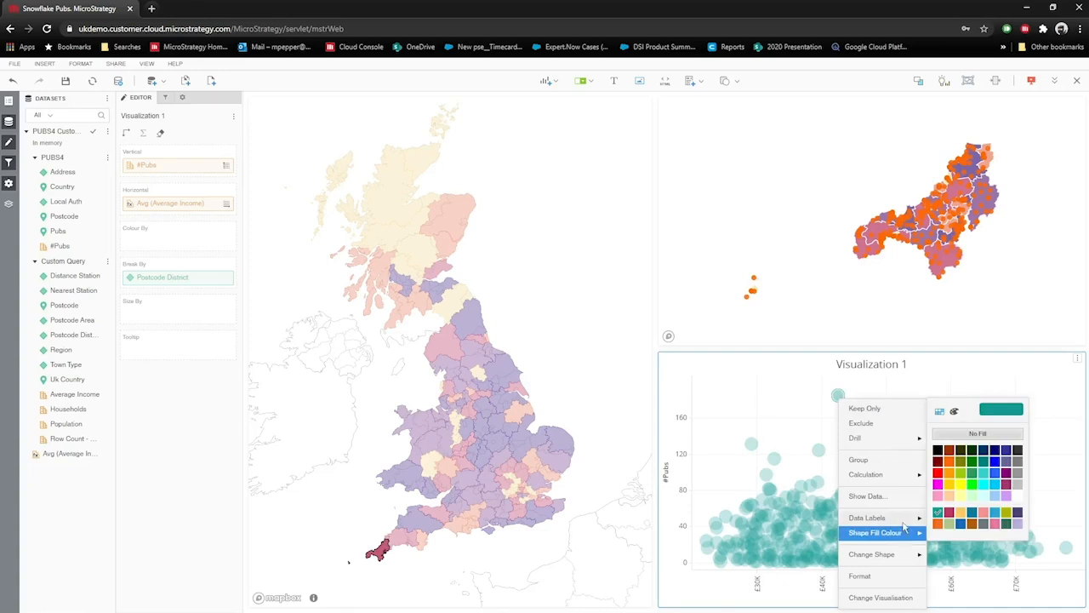
{"action": "left_click", "coordinate": [945, 543]}
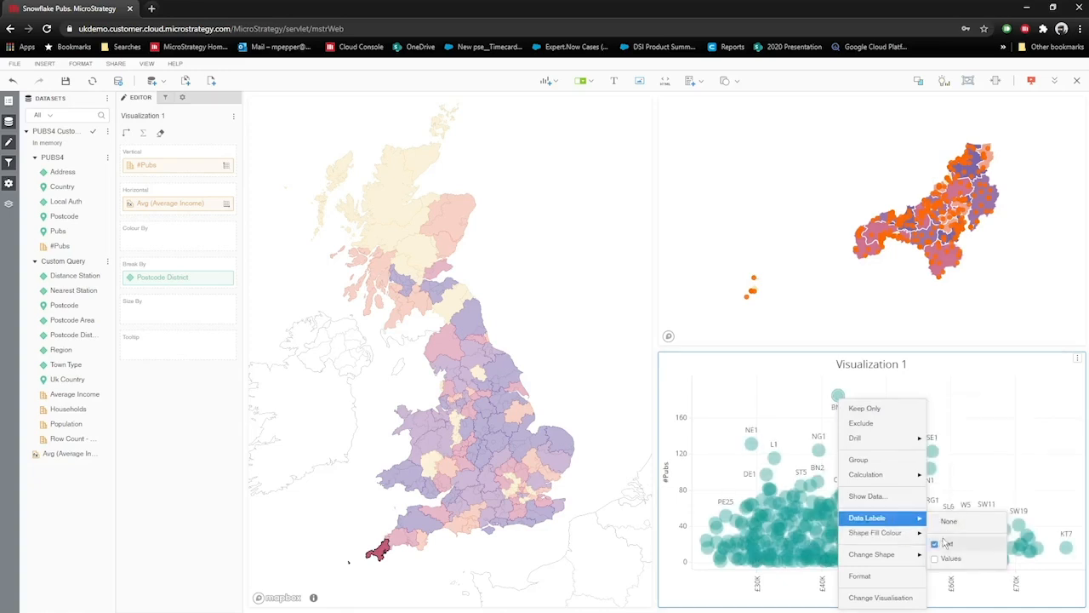
{"action": "right_click", "coordinate": [974, 423]}
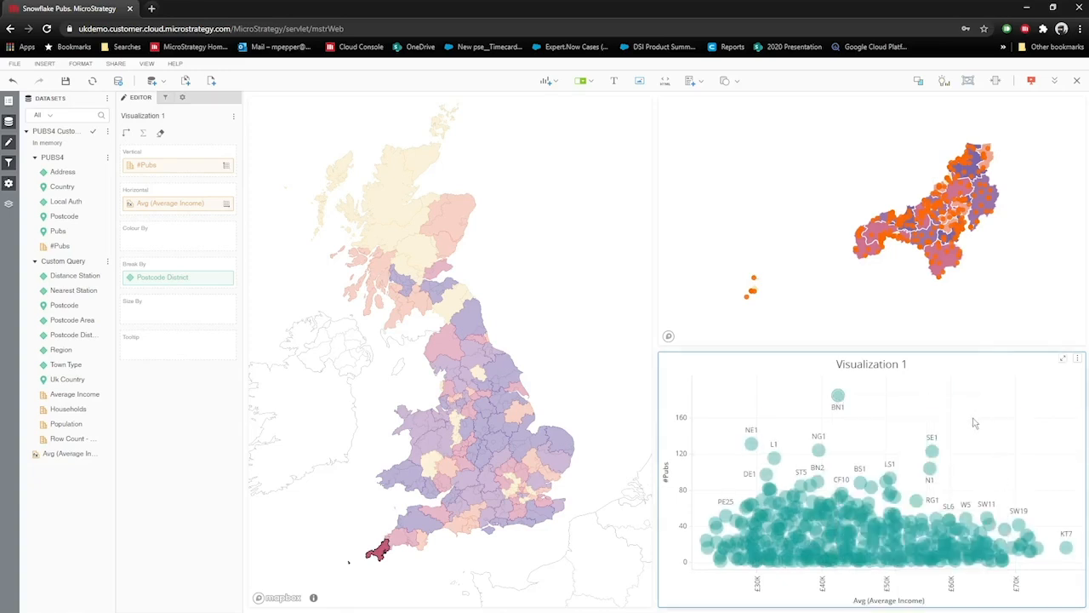
{"action": "left_click", "coordinate": [1008, 477]}
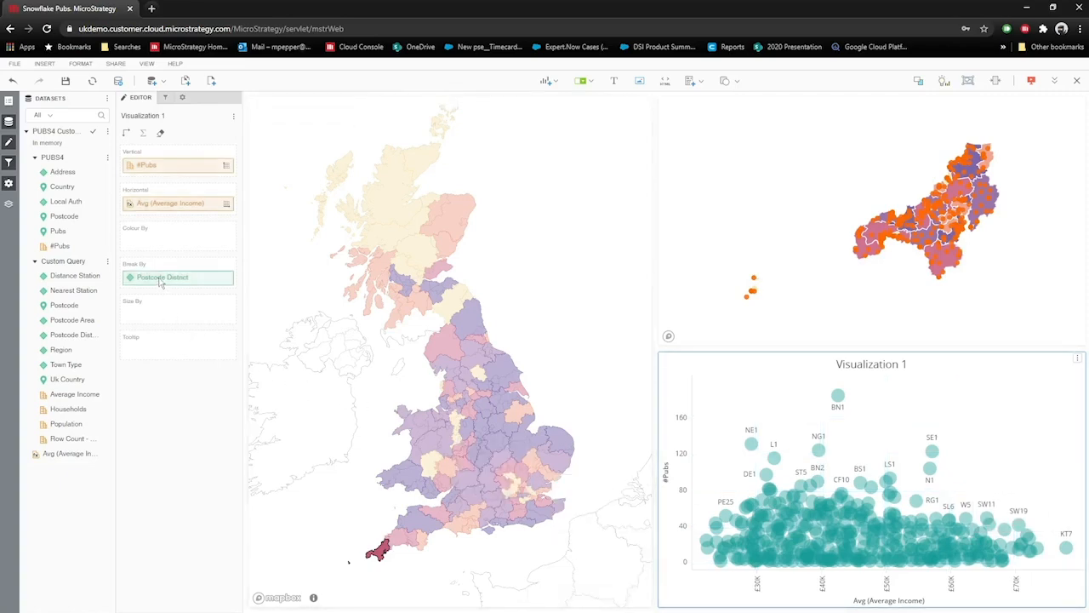
{"action": "left_click_drag", "start_coordinate": [159, 283], "coordinate": [168, 249]}
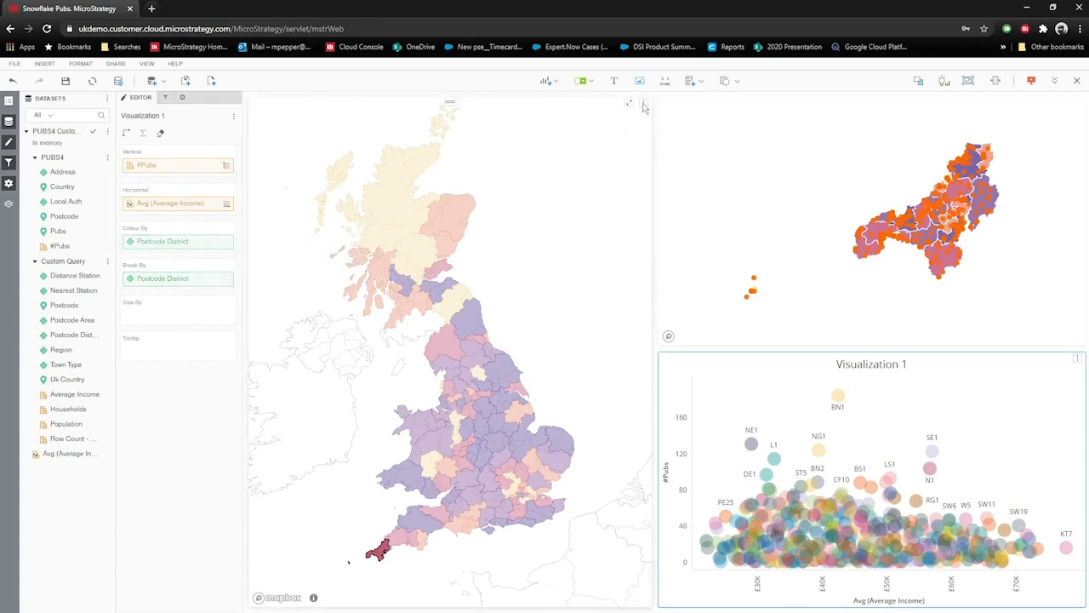
- Add the bubble chart as a filter target of the Area map and select the PO postcode area on the south coast
{"action": "left_click", "coordinate": [644, 104]}
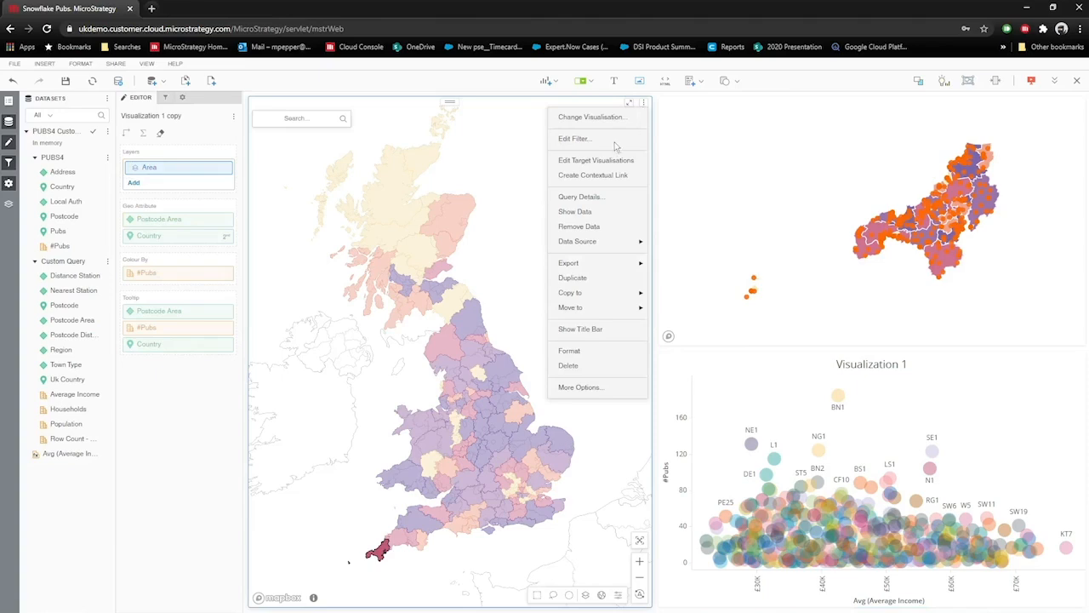
{"action": "left_click", "coordinate": [595, 163]}
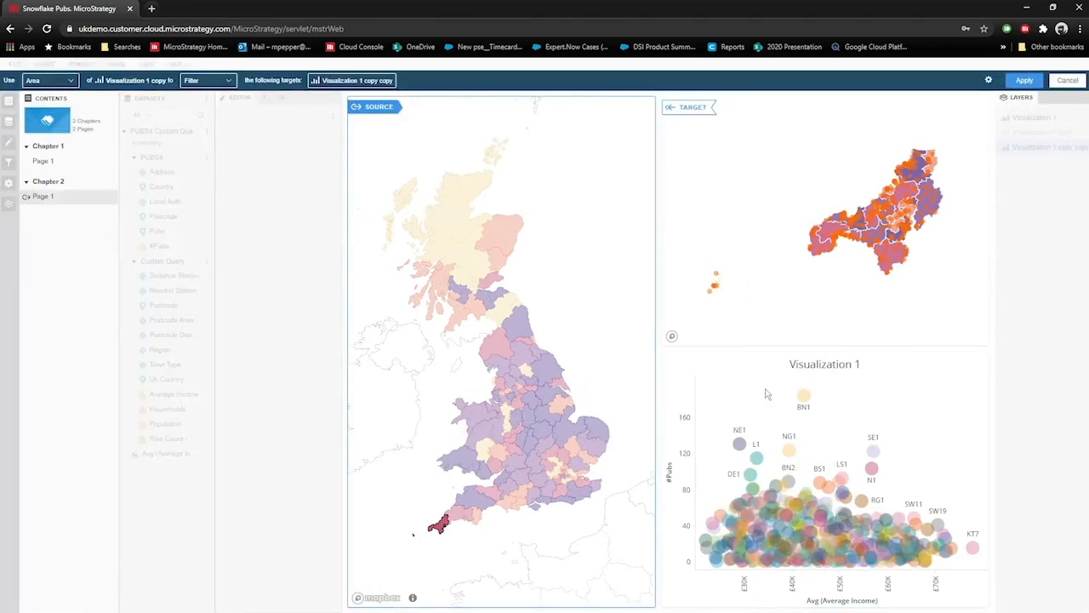
{"action": "left_click", "coordinate": [751, 434]}
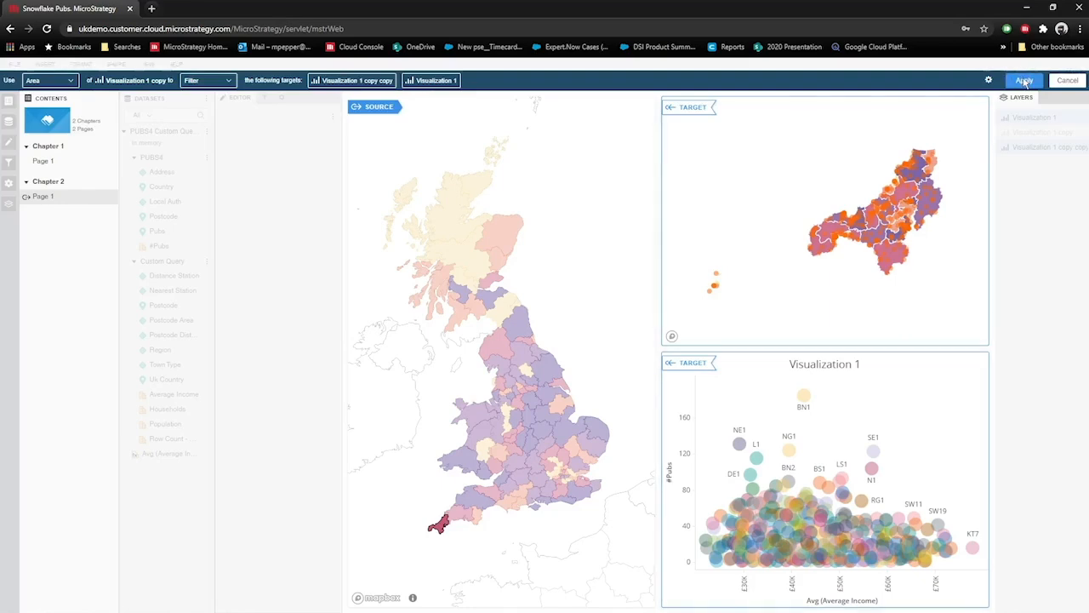
{"action": "left_click", "coordinate": [1026, 81]}
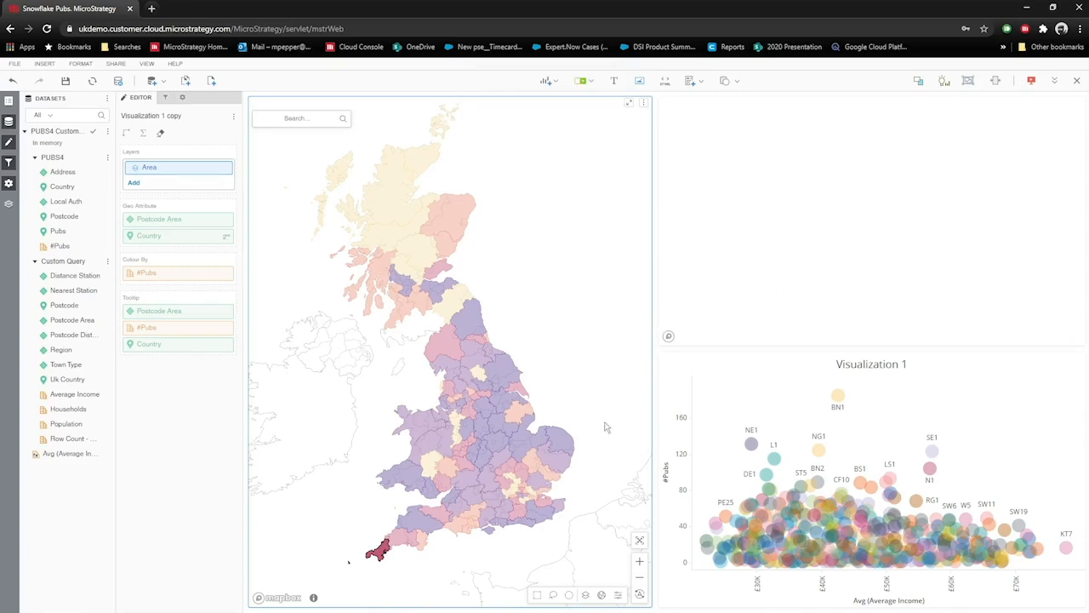
{"action": "left_click", "coordinate": [483, 543]}
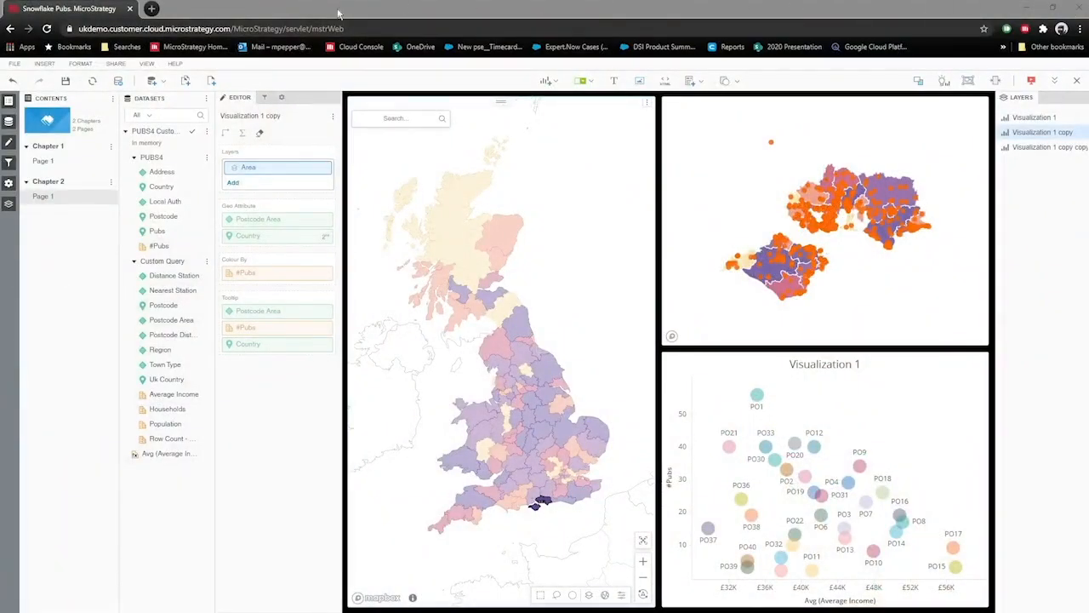
- Import Retail_Area3.kml from disk as a new dataset, checking its rows in an enlarged data preview before finishing
{"action": "left_click", "coordinate": [153, 82]}
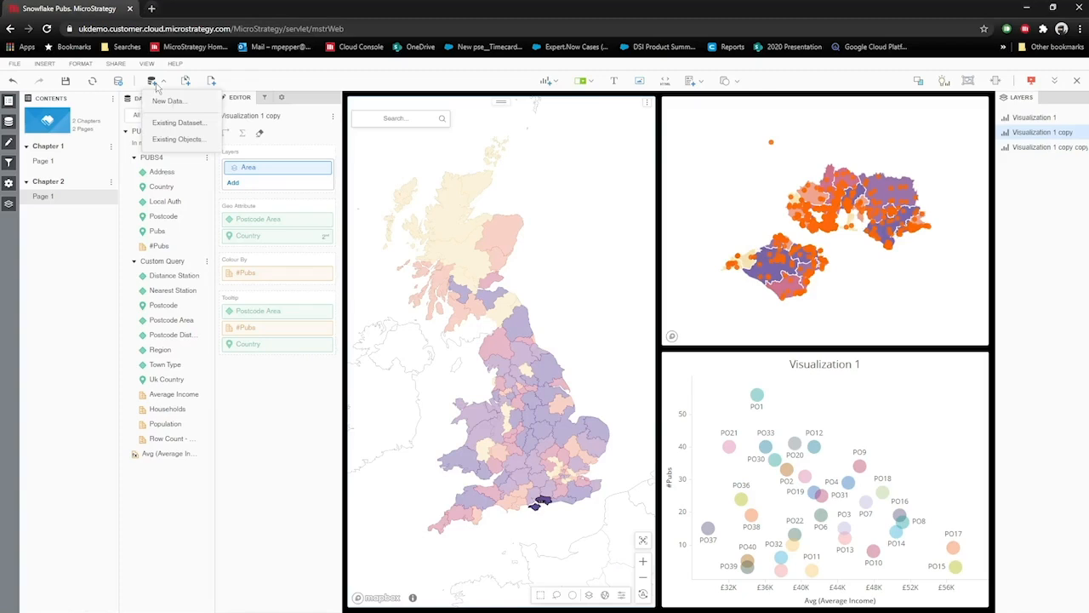
{"action": "left_click", "coordinate": [175, 102]}
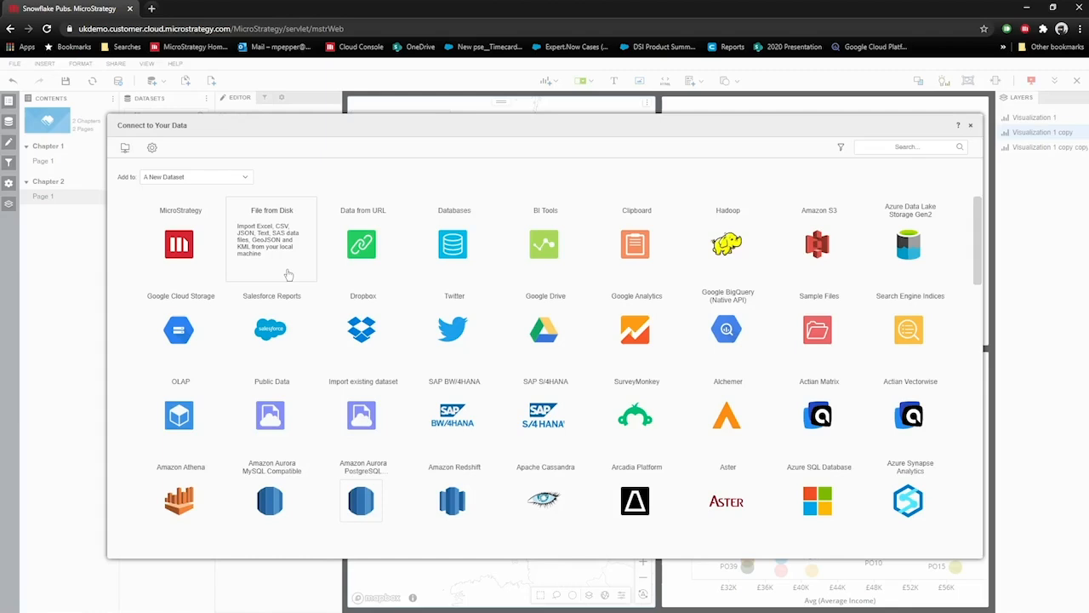
{"action": "left_click", "coordinate": [288, 274]}
{"action": "left_click", "coordinate": [538, 388]}
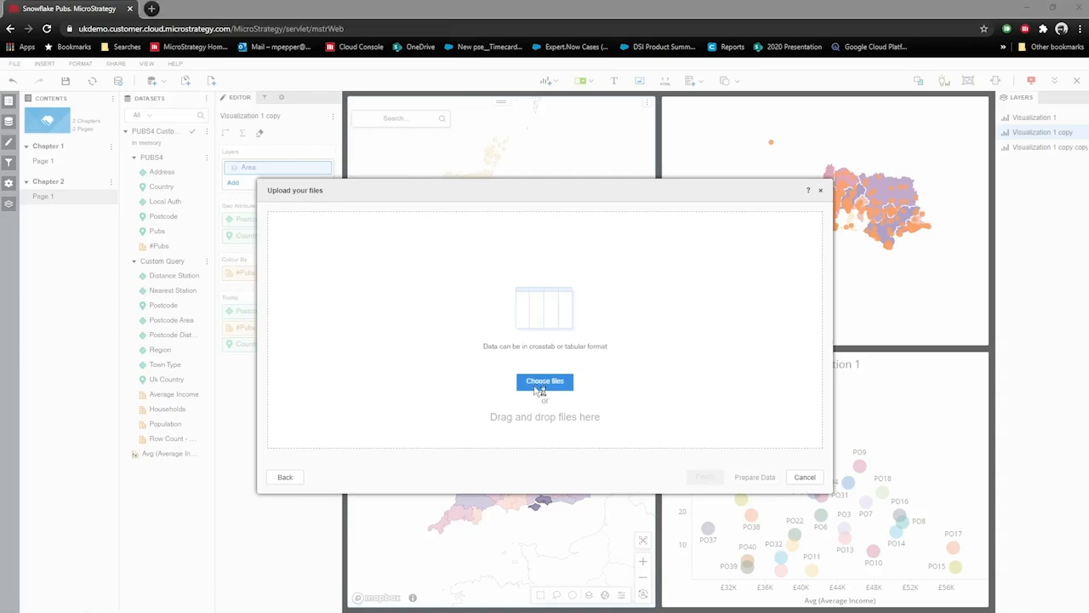
{"action": "double_click", "coordinate": [164, 213]}
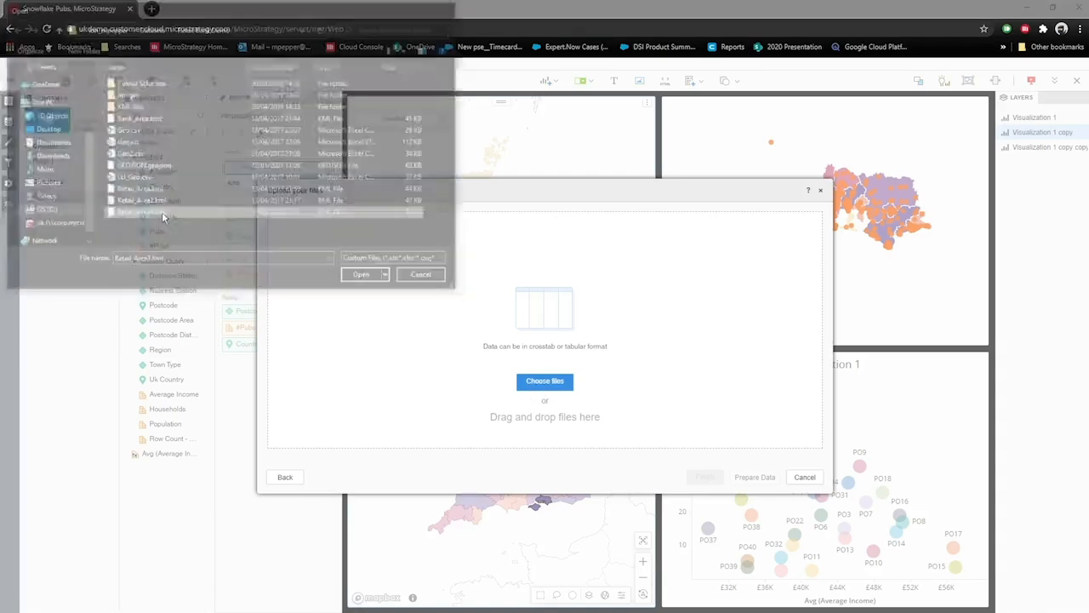
{"action": "left_click", "coordinate": [746, 478]}
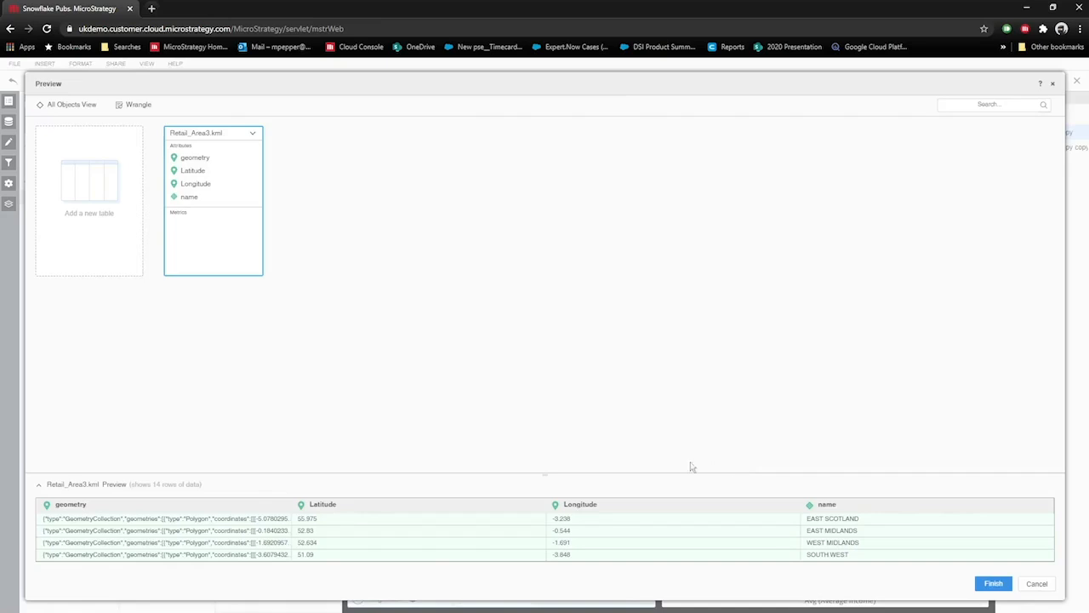
{"action": "left_click_drag", "start_coordinate": [546, 473], "coordinate": [540, 361]}
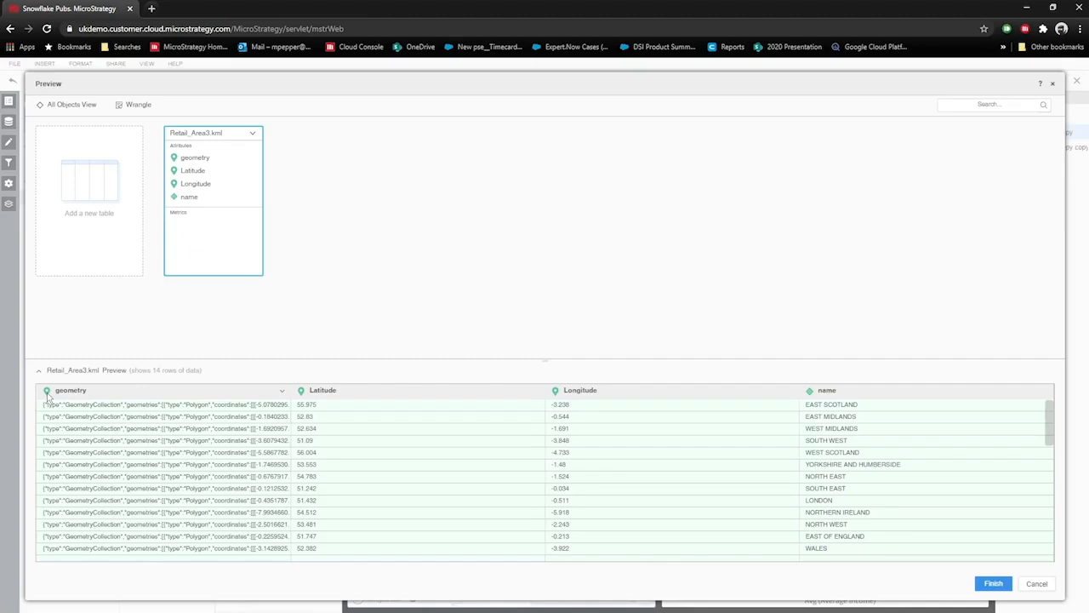
{"action": "left_click", "coordinate": [994, 585]}
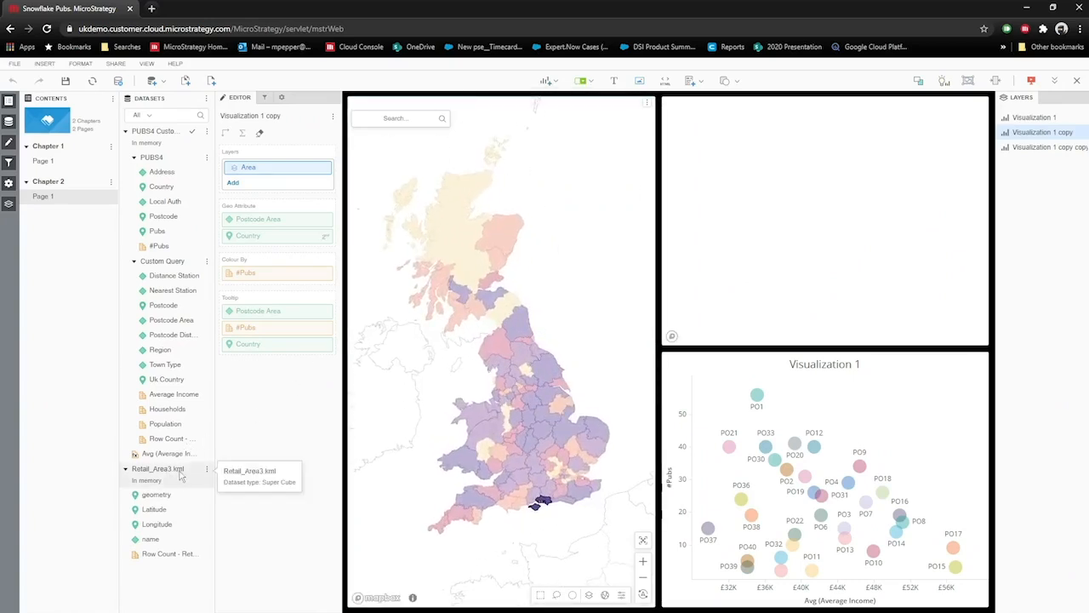
- Insert a new chapter after Chapter 2 and change its empty grid to a Geospatial Service map
{"action": "left_click", "coordinate": [109, 185]}
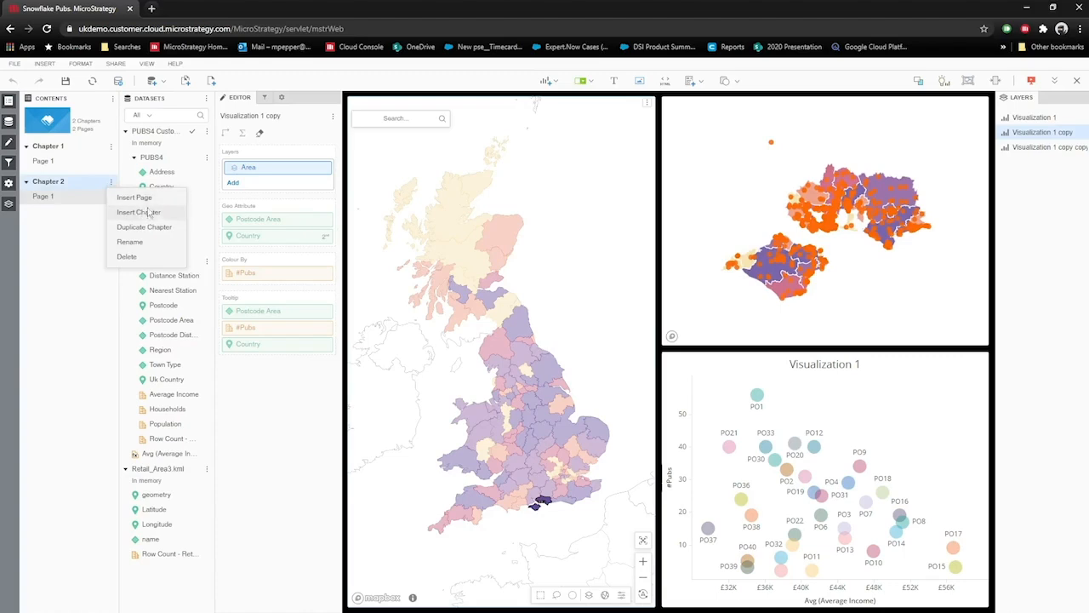
{"action": "left_click", "coordinate": [152, 218]}
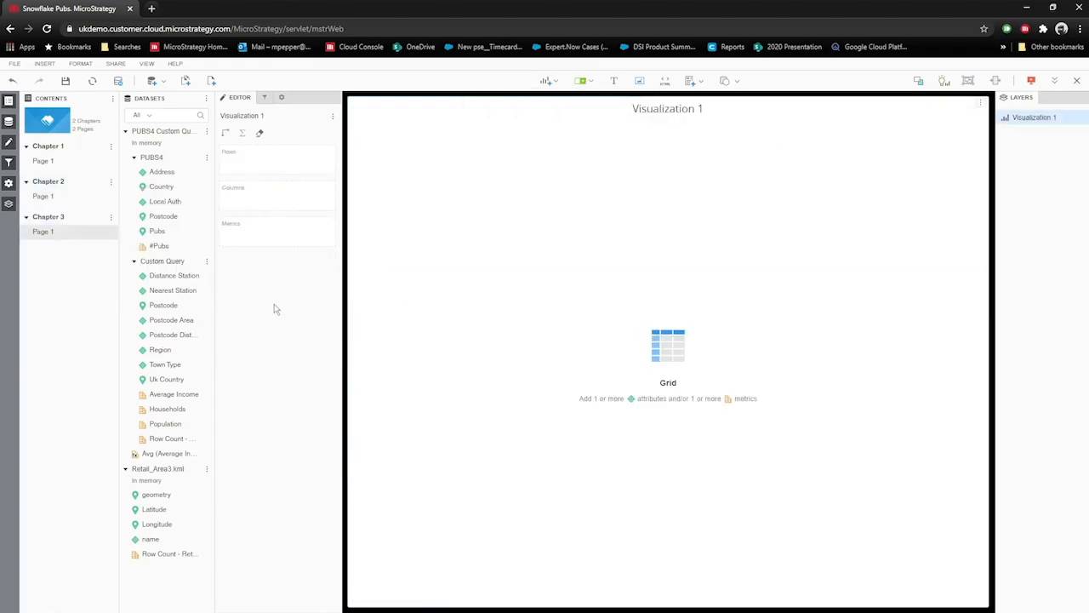
{"action": "left_click", "coordinate": [981, 102]}
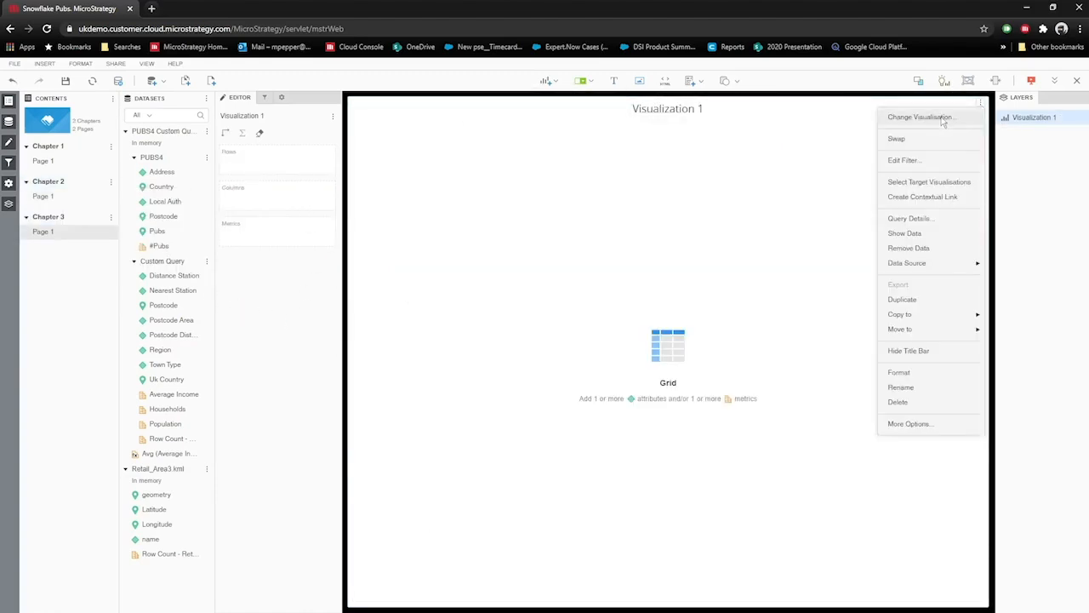
{"action": "left_click", "coordinate": [936, 114]}
{"action": "left_click", "coordinate": [434, 246]}
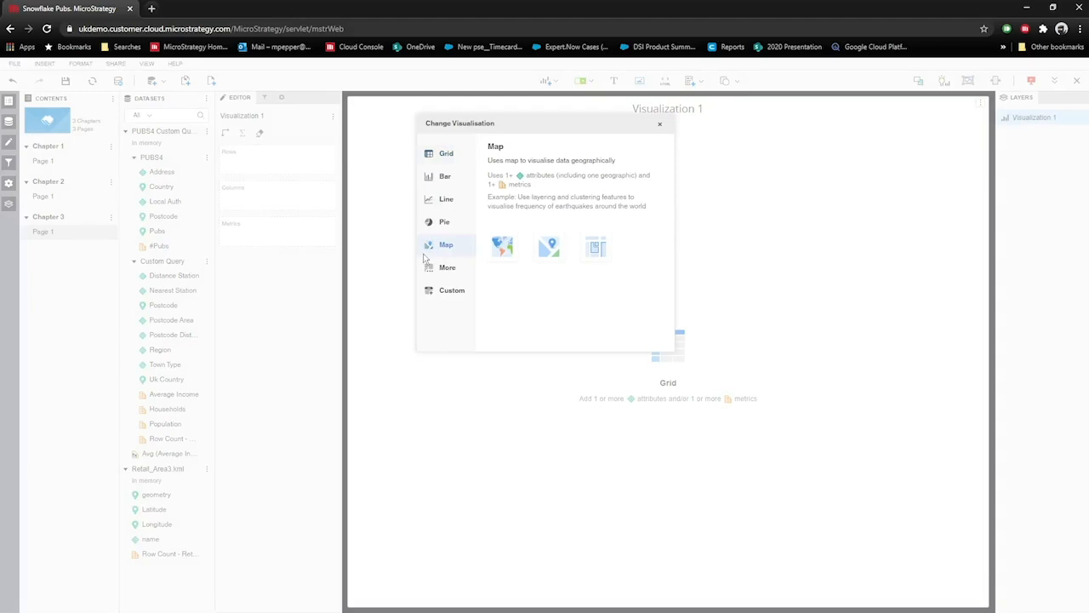
{"action": "left_click", "coordinate": [502, 250]}
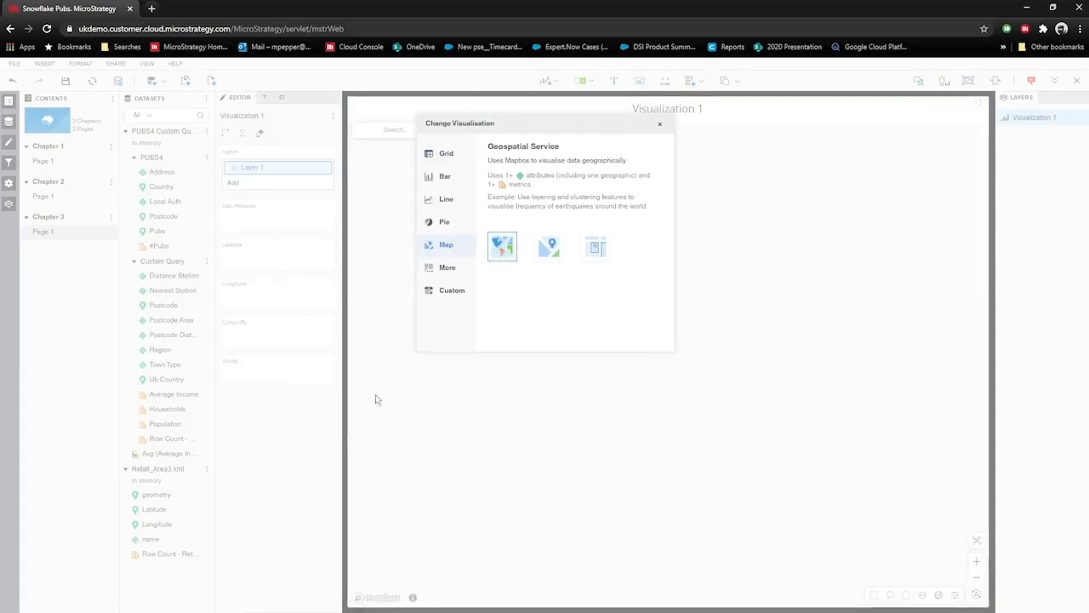
{"action": "left_click", "coordinate": [346, 420]}
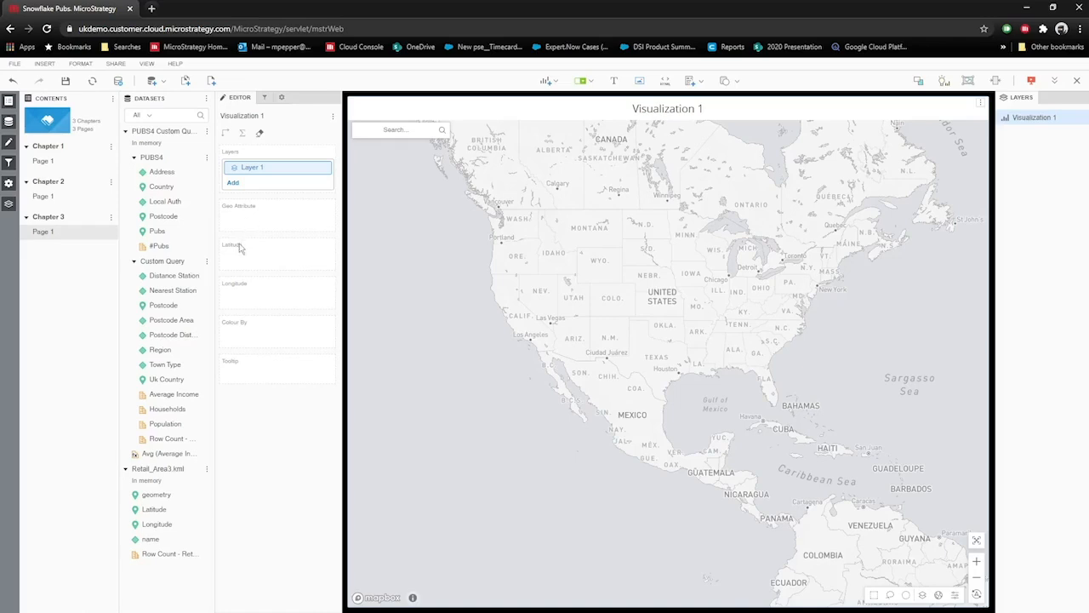
- Set the type of the new map's Layer 1 to Area
{"action": "left_click", "coordinate": [283, 99]}
{"action": "left_click", "coordinate": [285, 177]}
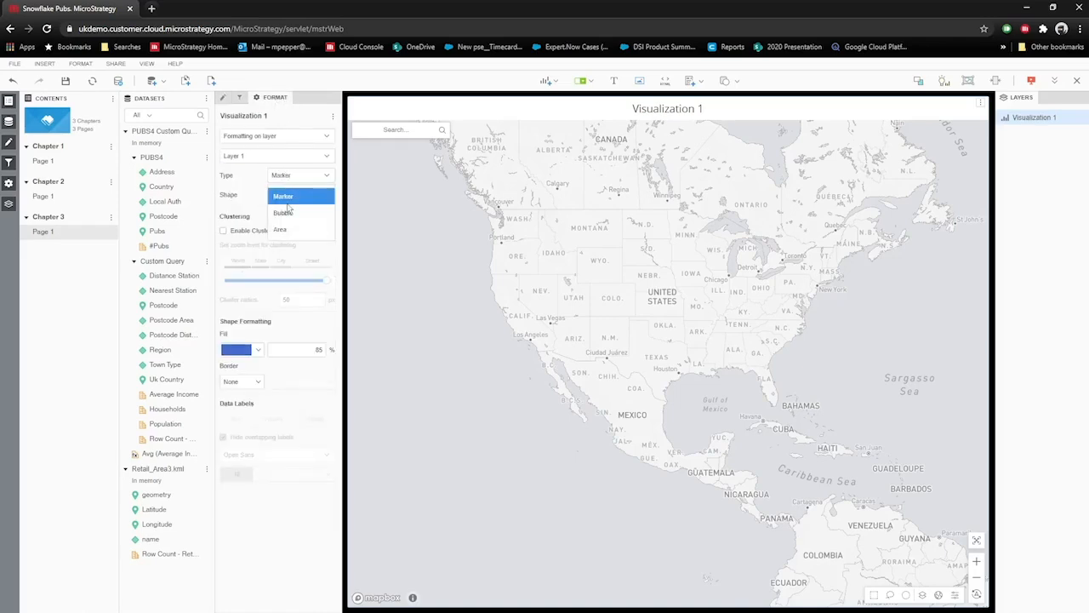
{"action": "left_click", "coordinate": [289, 230]}
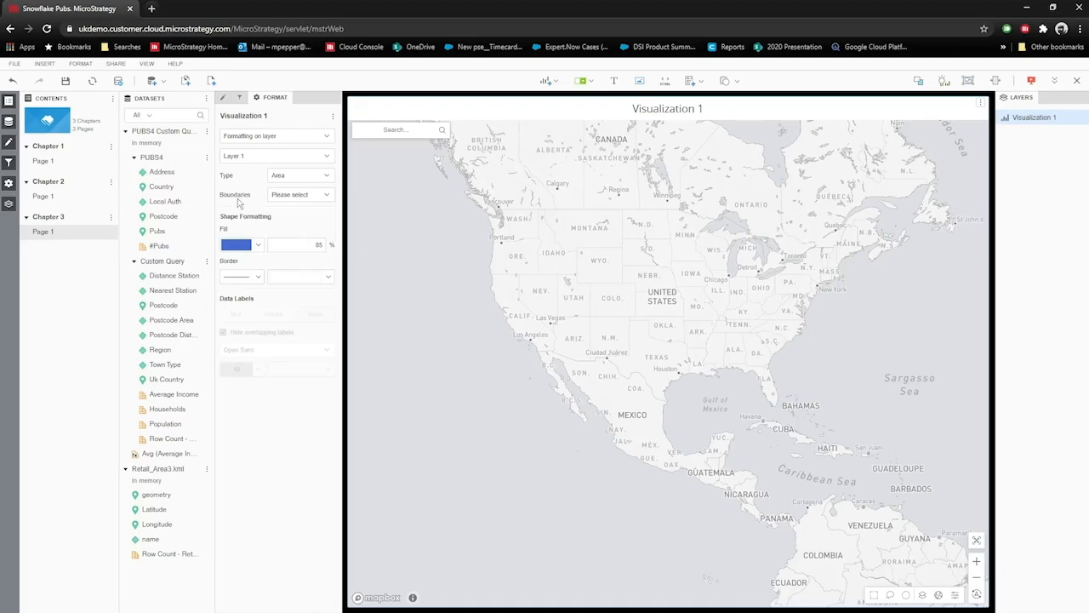
- Map Layer 1 with Custom Shape boundaries, using name as the Geo Attribute and geometry as the Geometry from Retail_Area3.kml
{"action": "left_click", "coordinate": [291, 196]}
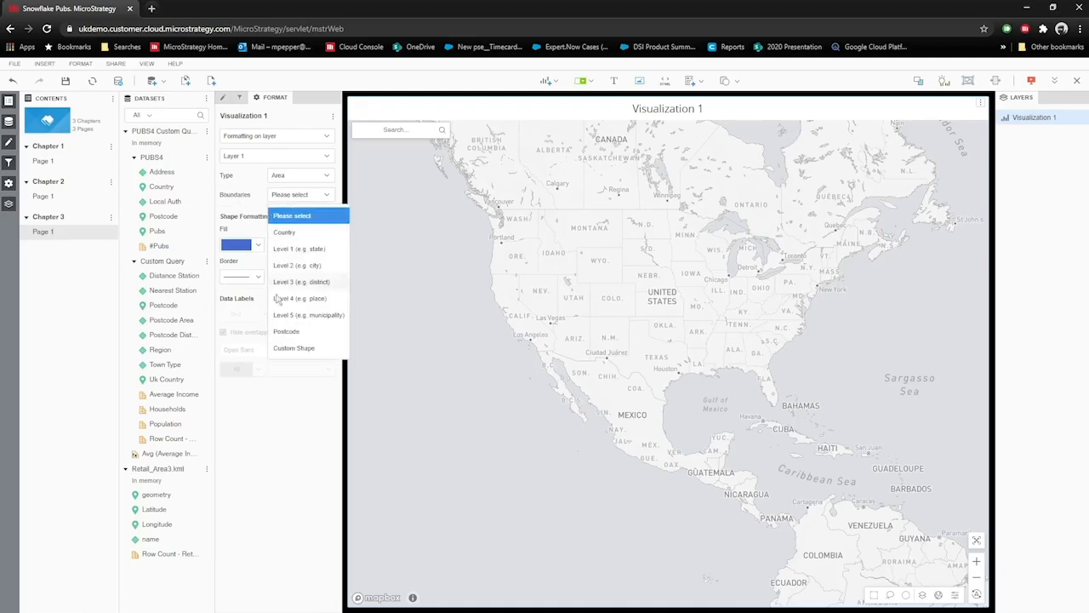
{"action": "left_click", "coordinate": [322, 351]}
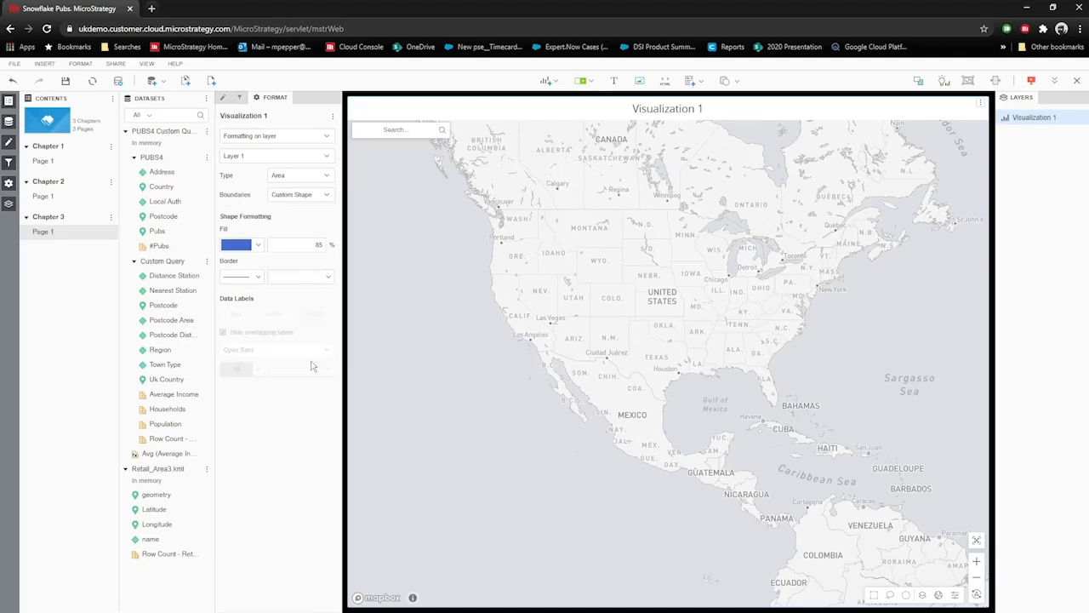
{"action": "left_click", "coordinate": [223, 100]}
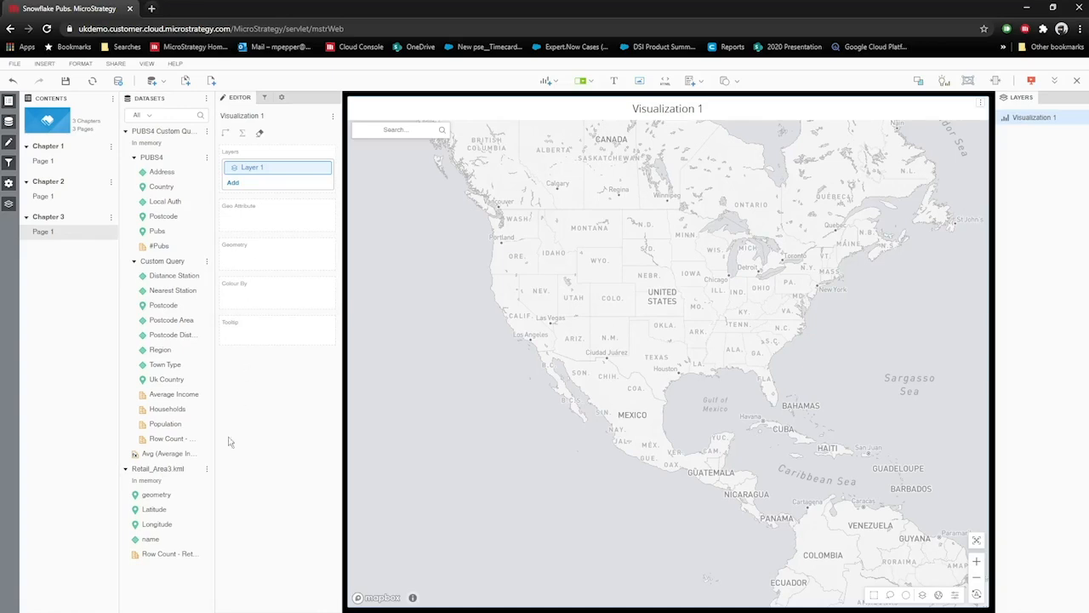
{"action": "left_click_drag", "start_coordinate": [165, 540], "coordinate": [260, 224]}
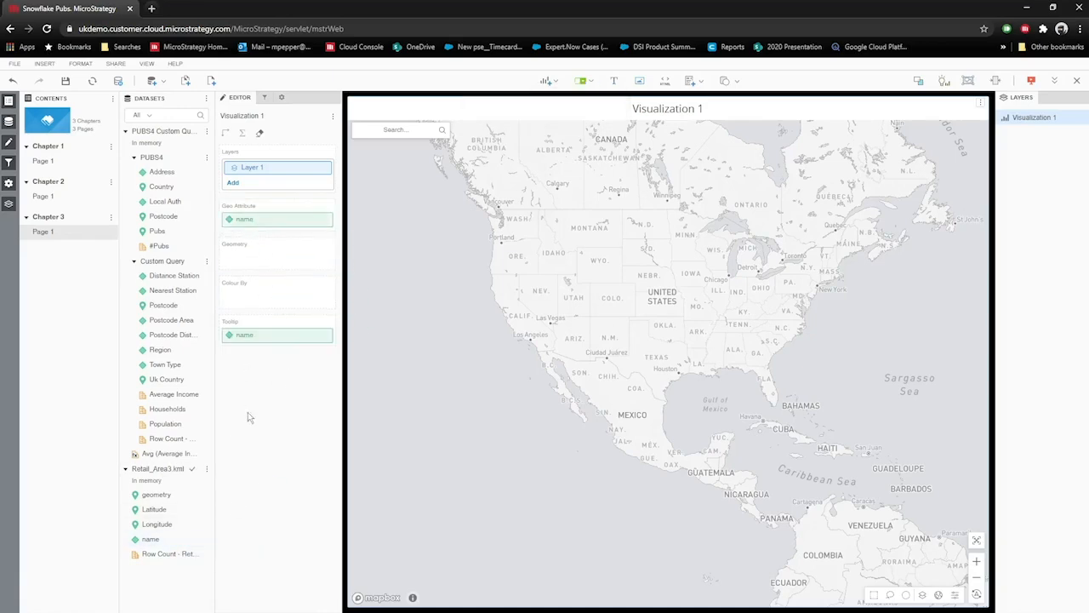
{"action": "left_click_drag", "start_coordinate": [152, 503], "coordinate": [248, 263]}
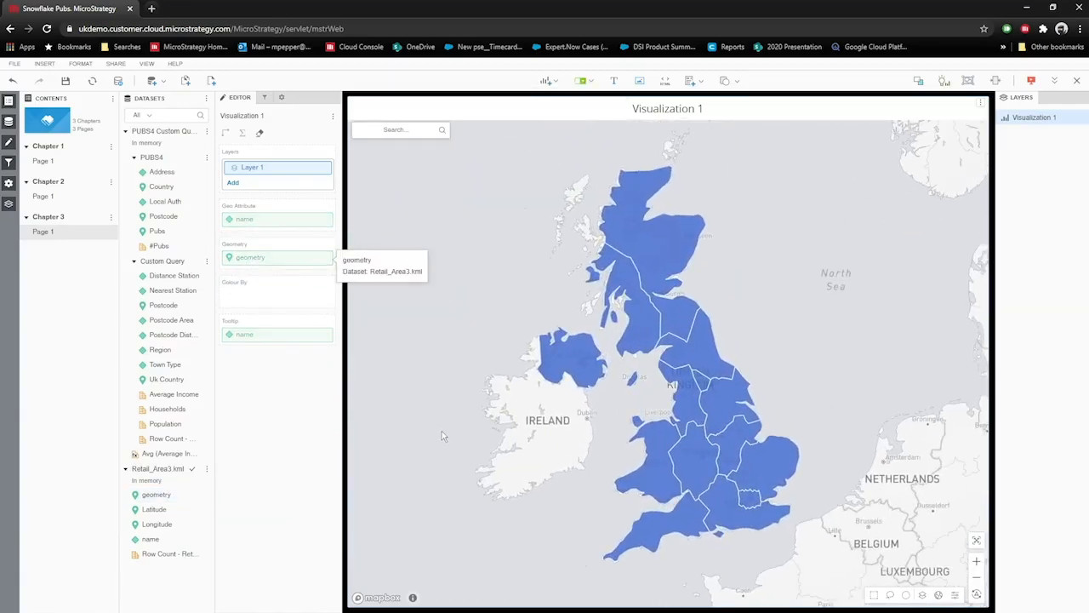
- Examine the imported retail area boundaries up close across southern England and over the whole UK
{"action": "scroll", "coordinate": [760, 527], "scroll_direction": "up", "scroll_amount": 2}
{"action": "scroll", "coordinate": [758, 524], "scroll_direction": "up", "scroll_amount": 3}
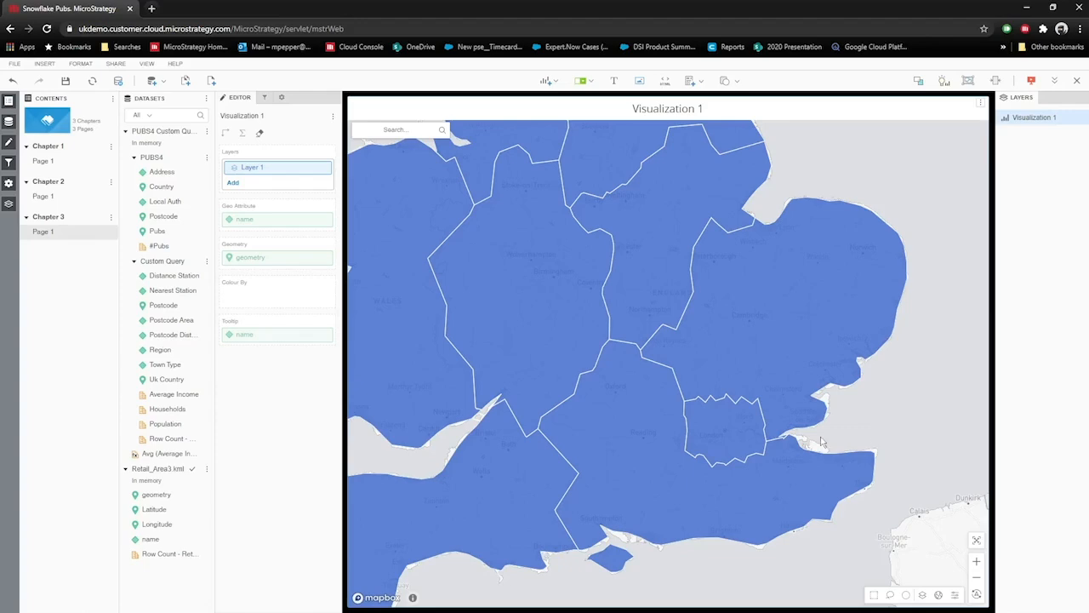
{"action": "scroll", "coordinate": [845, 421], "scroll_direction": "down", "scroll_amount": 5}
{"action": "left_click_drag", "start_coordinate": [853, 281], "coordinate": [811, 358]}
{"action": "scroll", "coordinate": [811, 363], "scroll_direction": "down", "scroll_amount": 2}
{"action": "scroll", "coordinate": [810, 349], "scroll_direction": "down", "scroll_amount": 1}
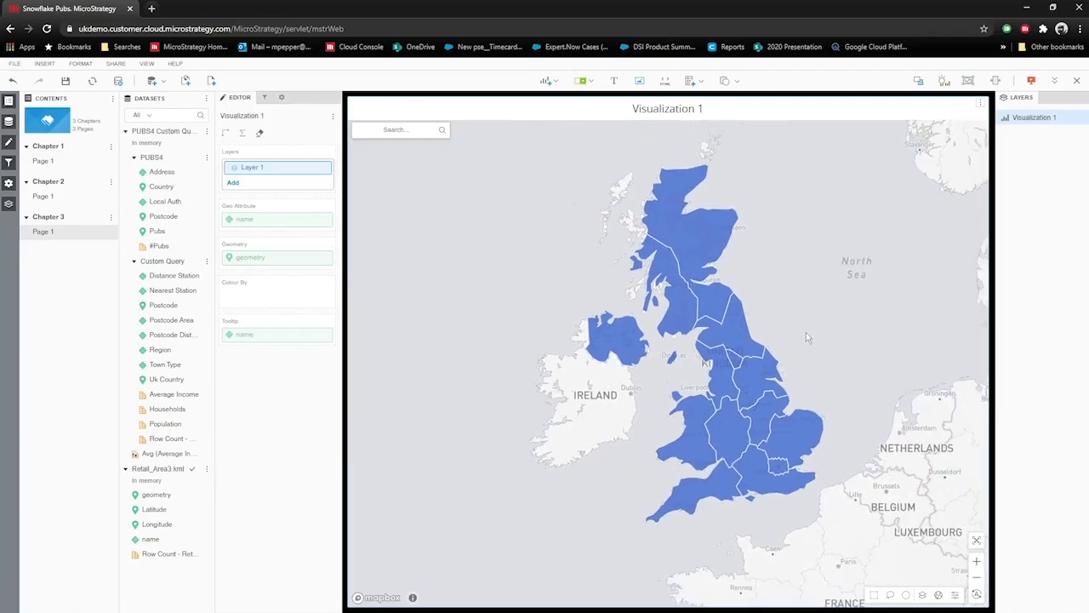